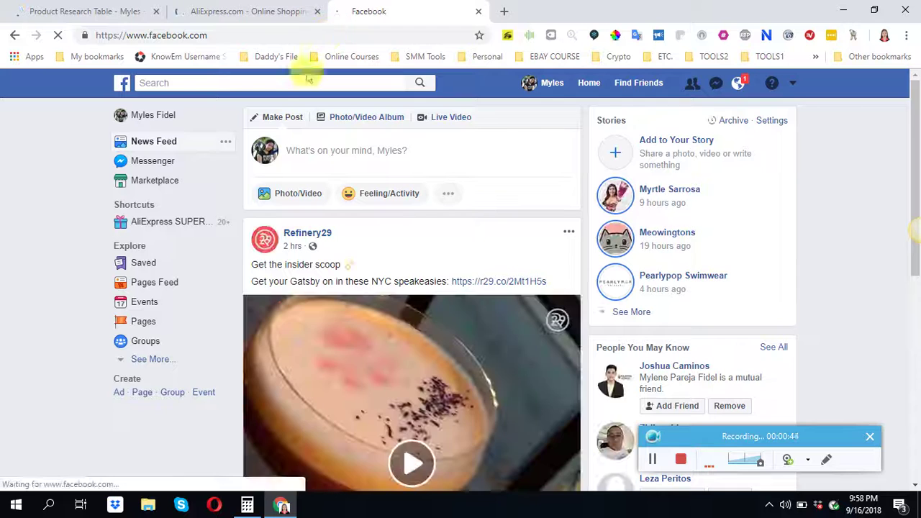
Review the Product Link, Source Link and Video/Post 1 cells of product 1 in the Product Research Table spreadsheet
left_click(103, 13)
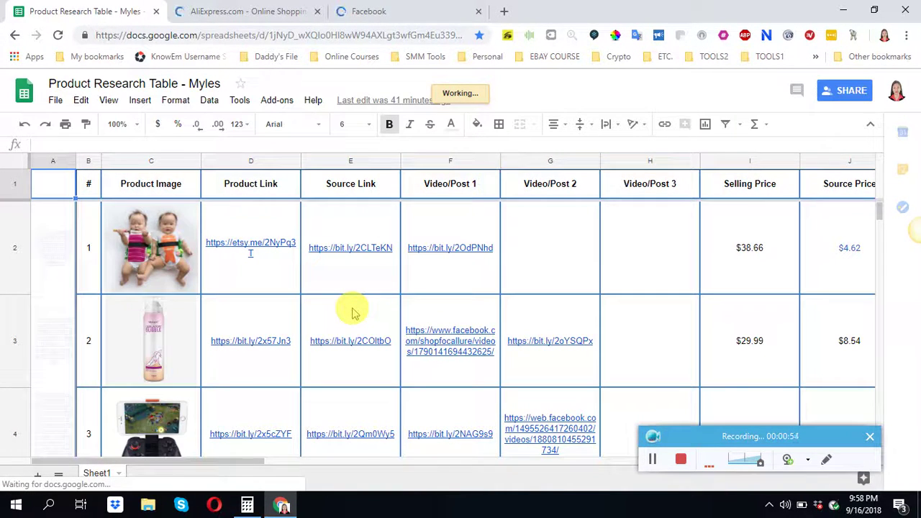
mouse_move(352, 313)
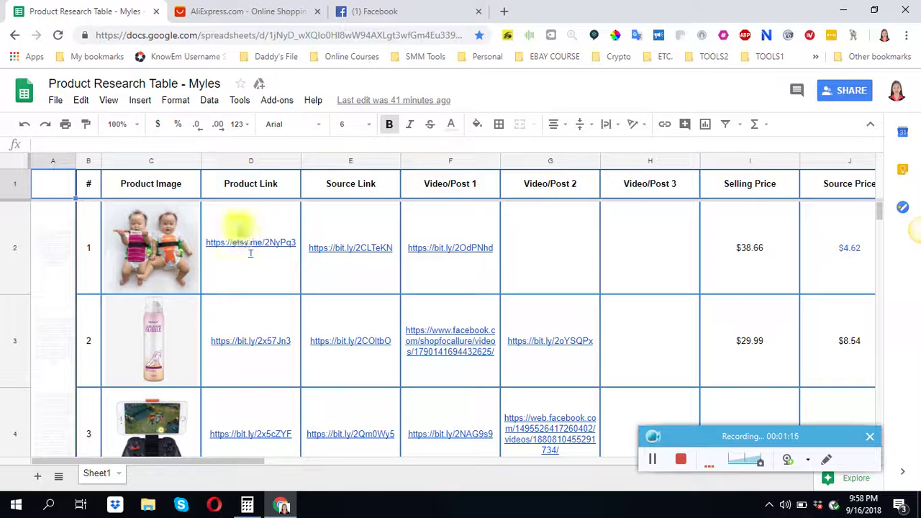
left_click(240, 236)
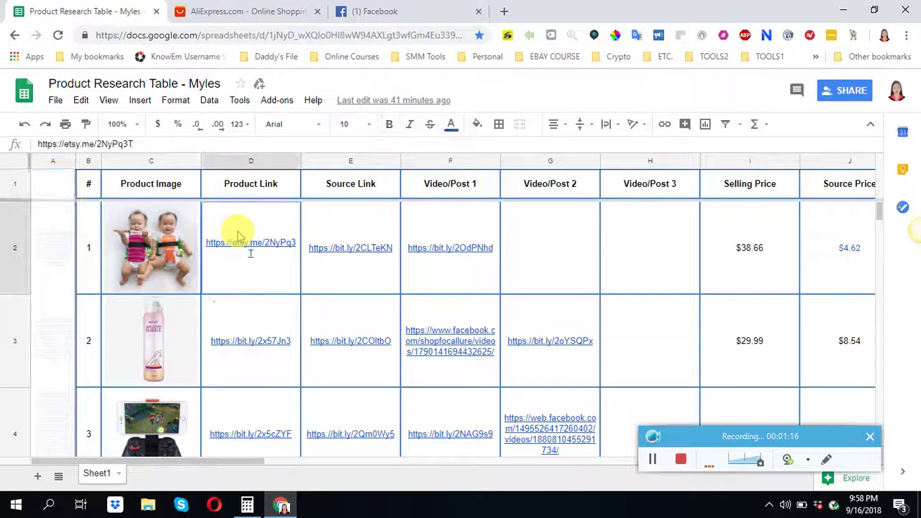
left_click(337, 220)
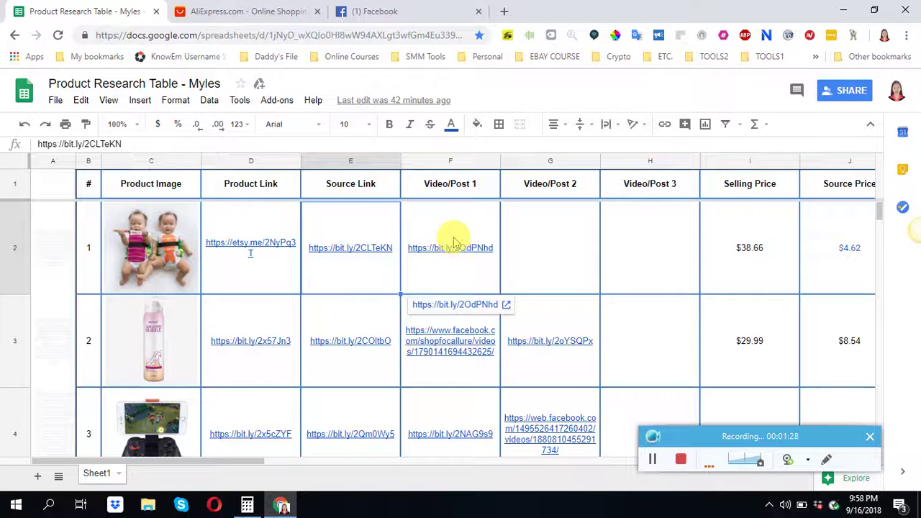
left_click(372, 11)
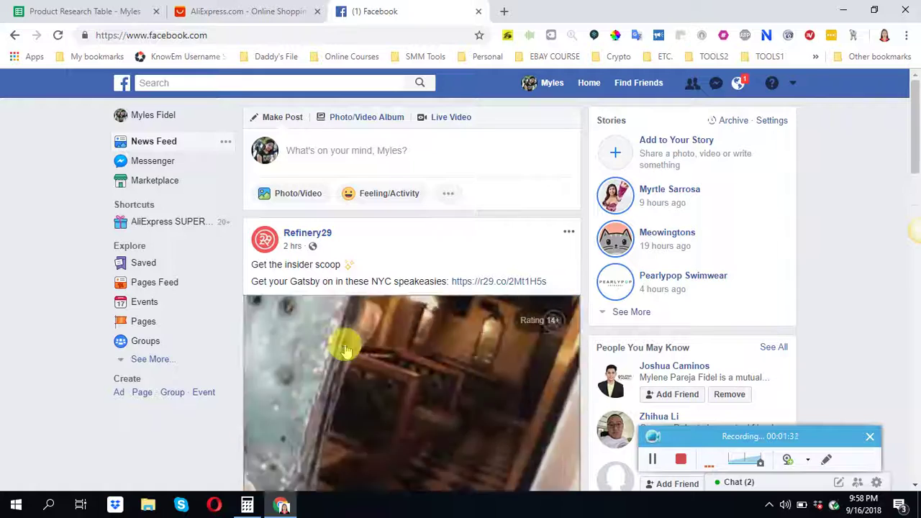
right_click(348, 355)
left_click(80, 10)
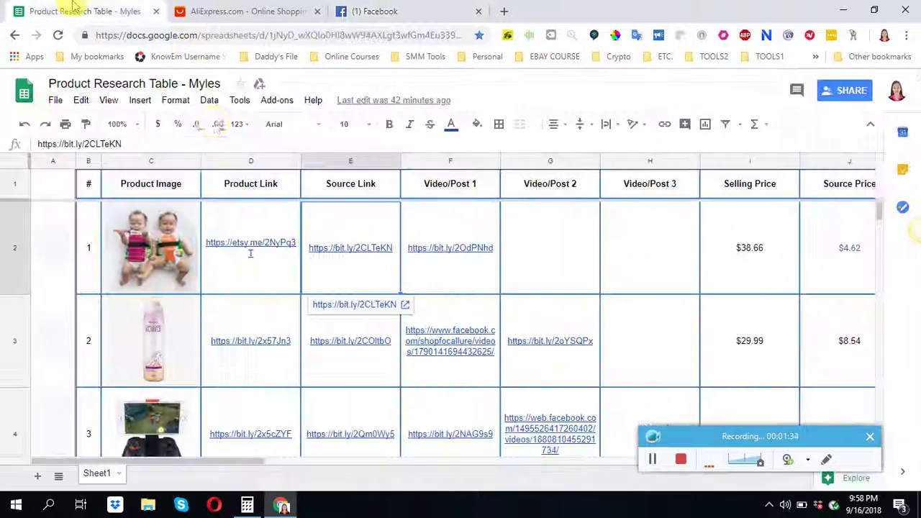
left_click(434, 230)
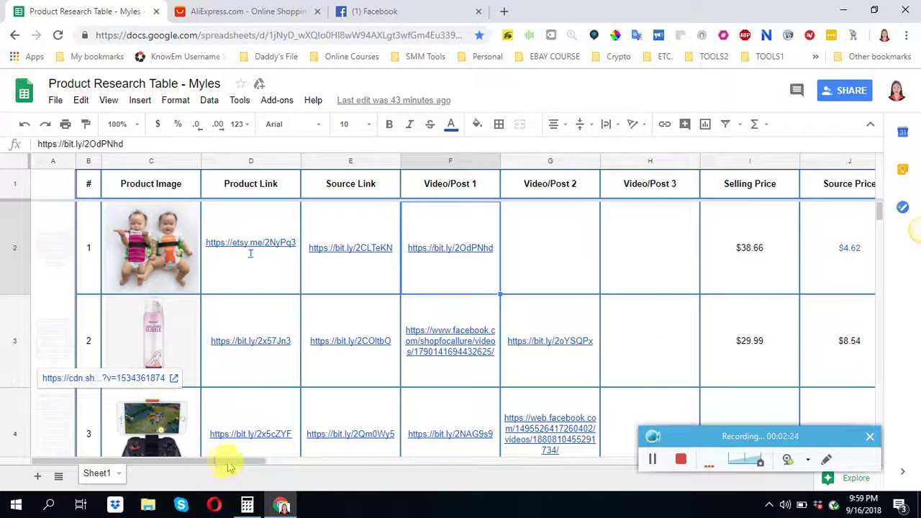
Examine the Selling Price and Source Price column headings in the research table
left_click_drag(229, 466, 283, 465)
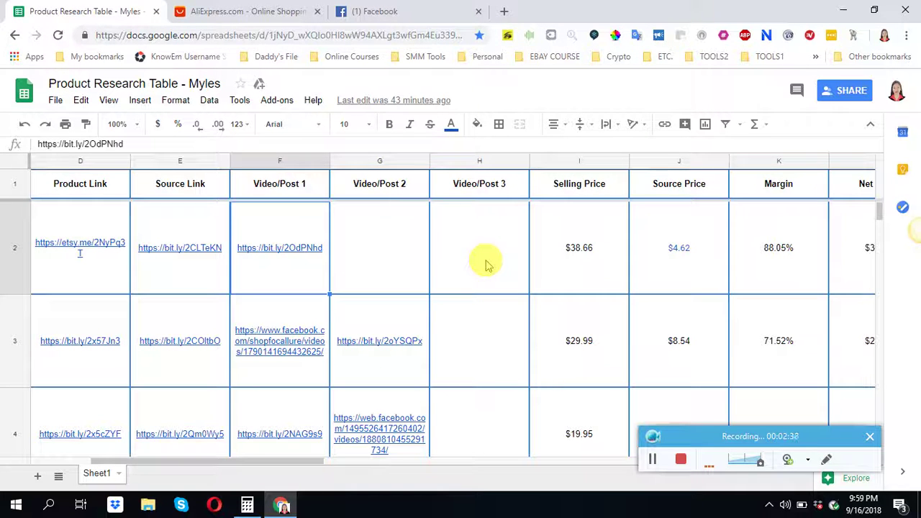
left_click(647, 194)
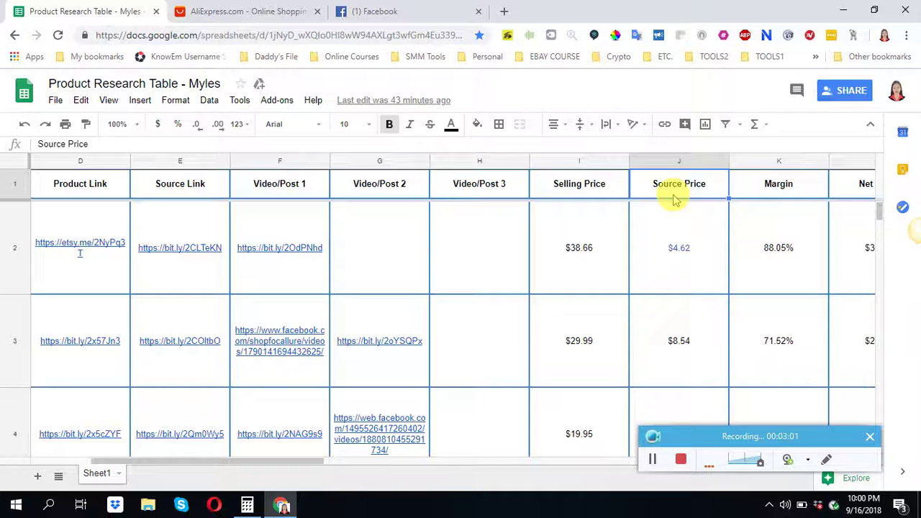
left_click(565, 191)
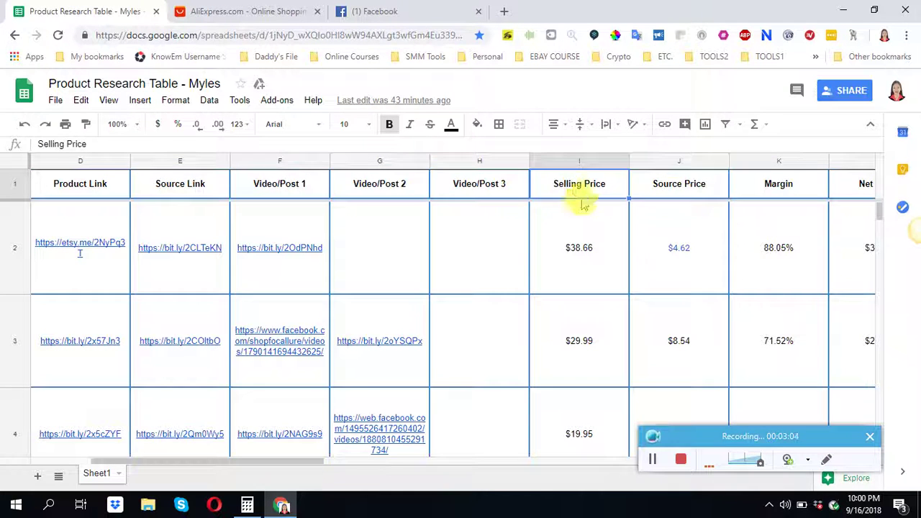
left_click(659, 193)
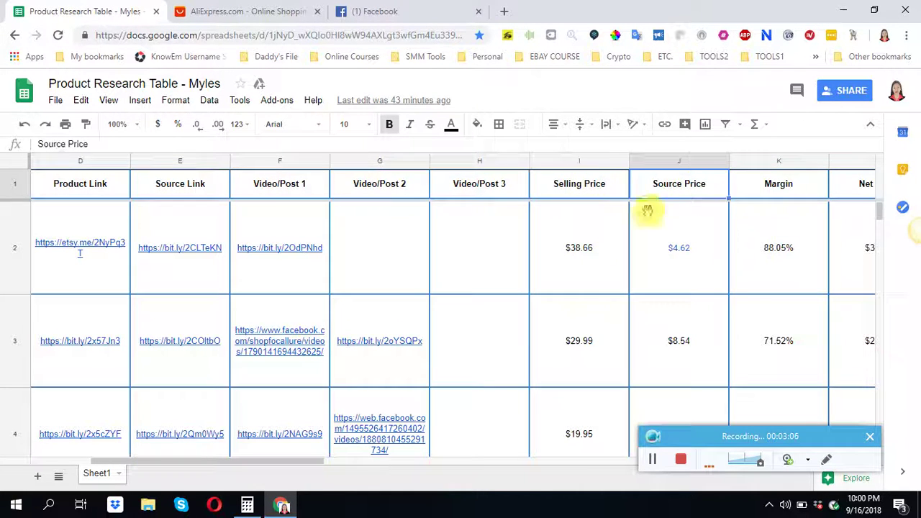
Compare product 1's selling price and source price with its Margin and Net Profit values
left_click_drag(293, 463, 384, 462)
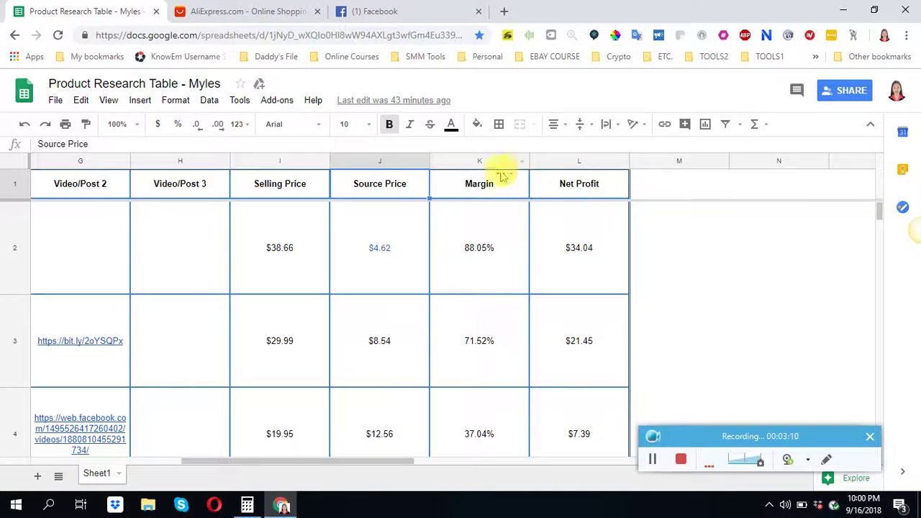
left_click(287, 263)
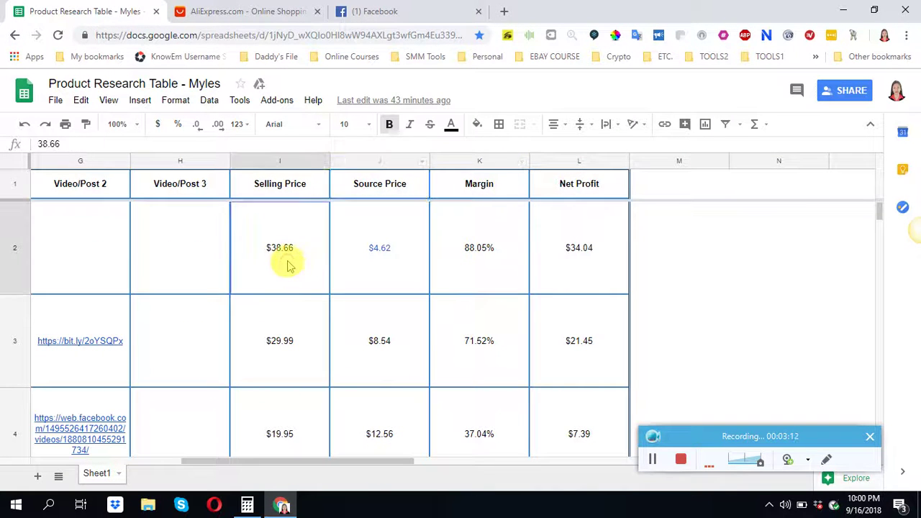
left_click(383, 277)
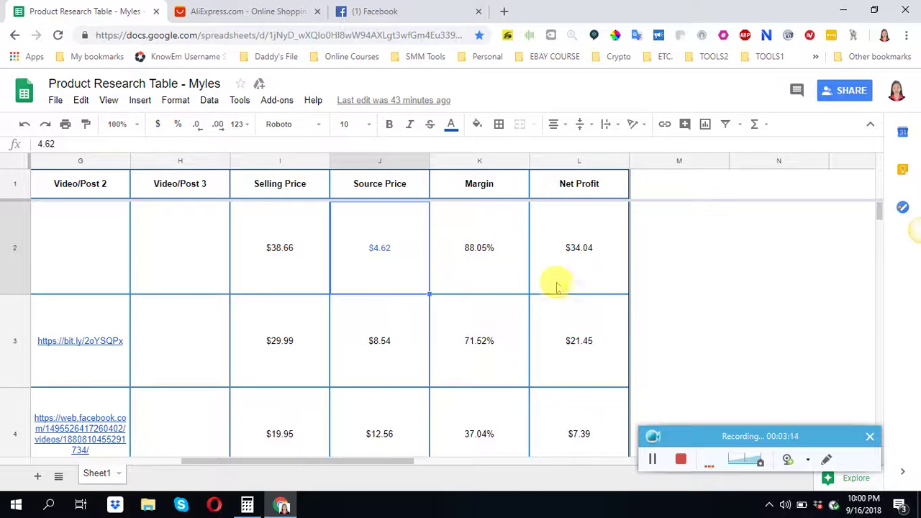
left_click(498, 257)
left_click(347, 259)
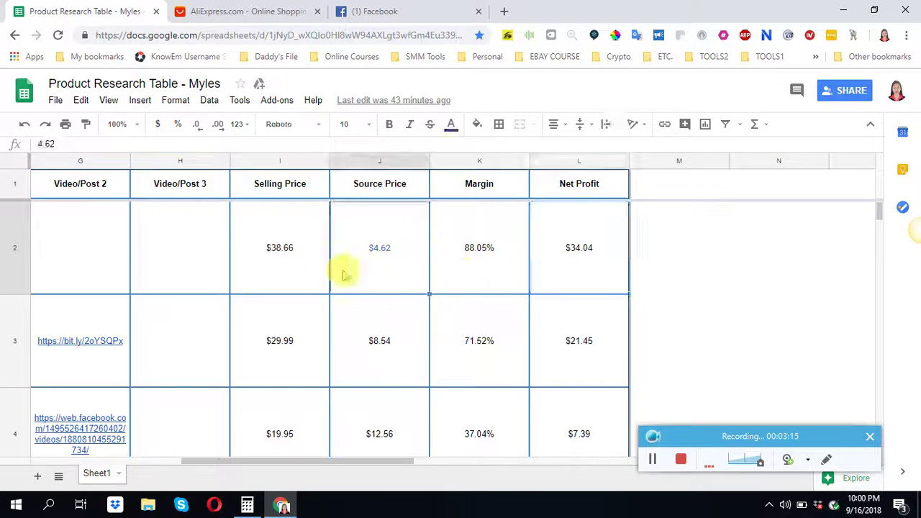
left_click(281, 254)
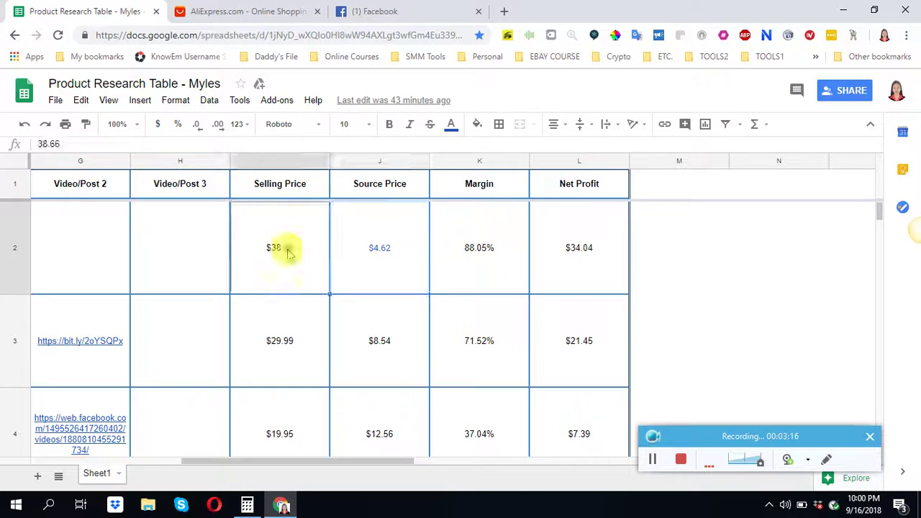
left_click(352, 220)
Look through the listed products down to the first unfilled entry, number 59, and select its Video/Post 1 cell
left_click_drag(298, 464, 99, 454)
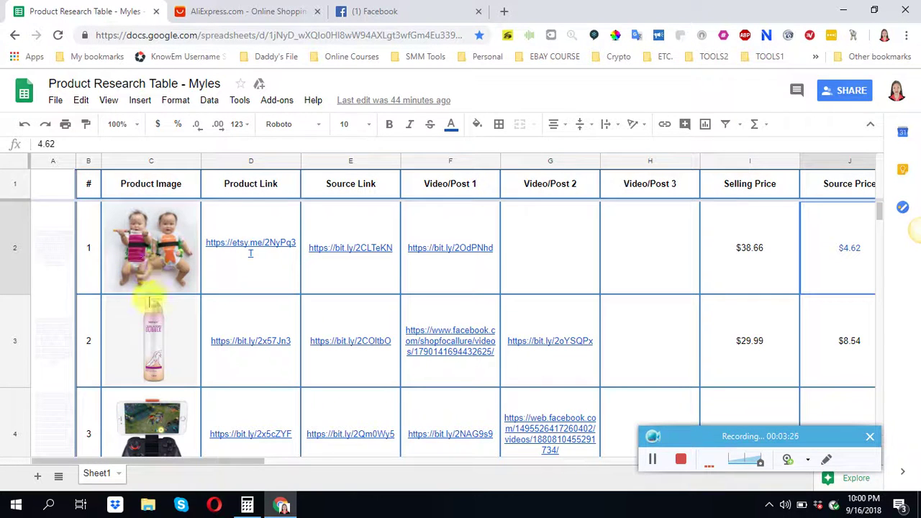
scroll(374, 323, "down", 3)
scroll(374, 322, "down", 6)
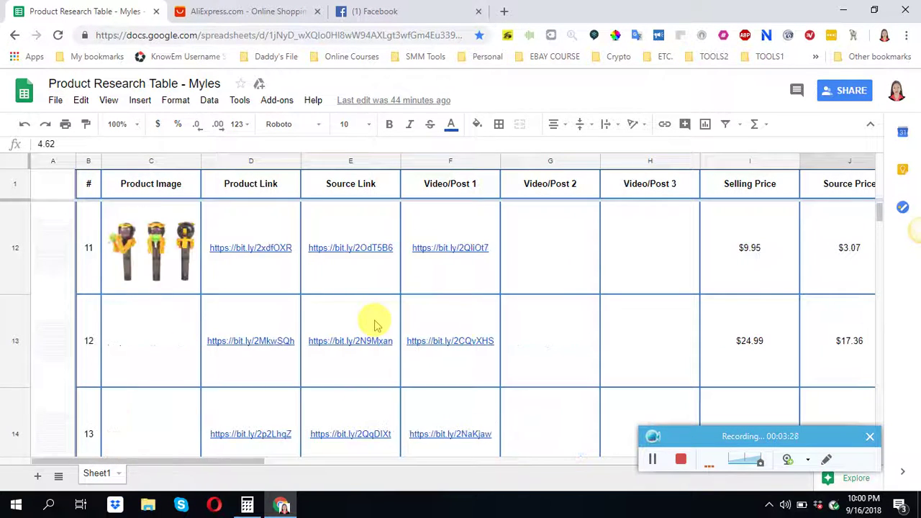
scroll(375, 323, "down", 5)
scroll(374, 322, "down", 5)
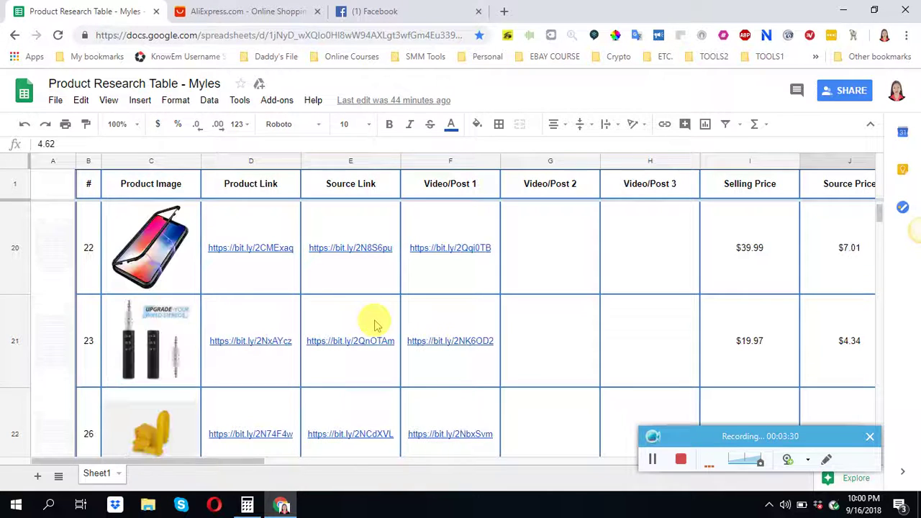
scroll(375, 323, "down", 2)
scroll(374, 324, "down", 12)
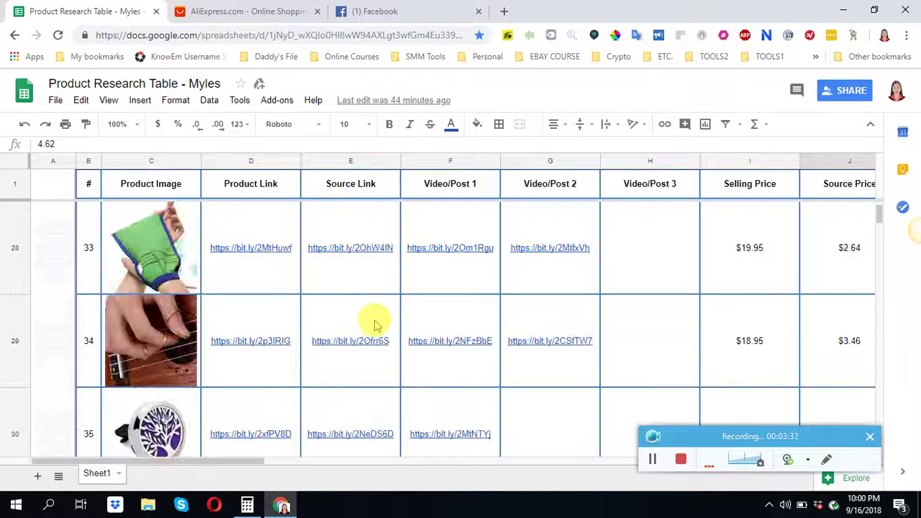
scroll(374, 324, "down", 20)
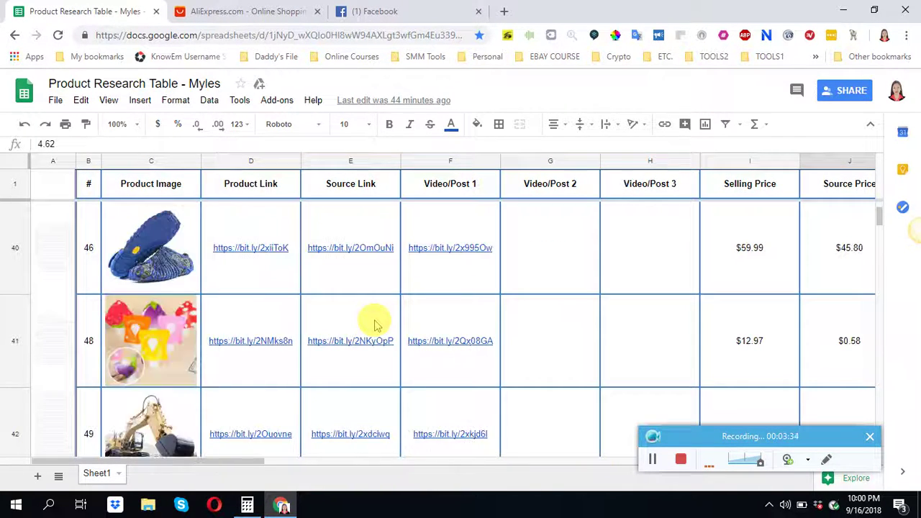
scroll(375, 324, "up", 7)
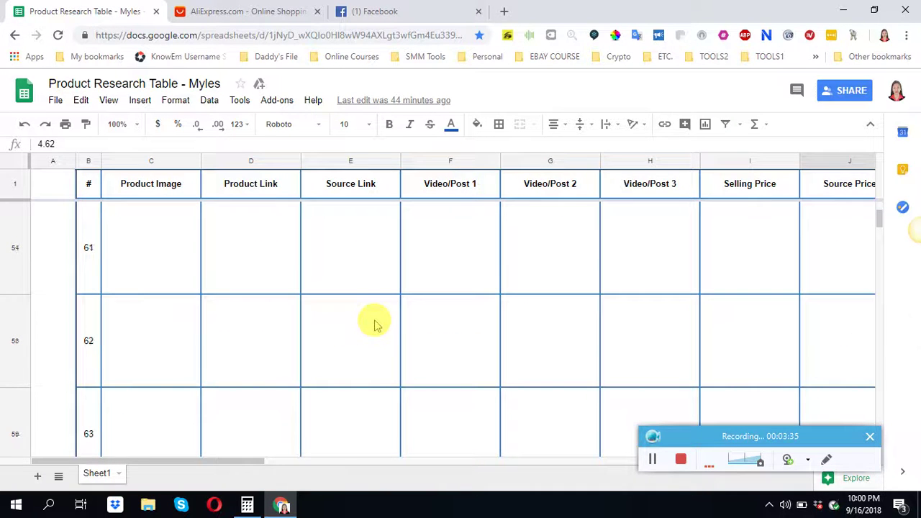
scroll(374, 323, "down", 1)
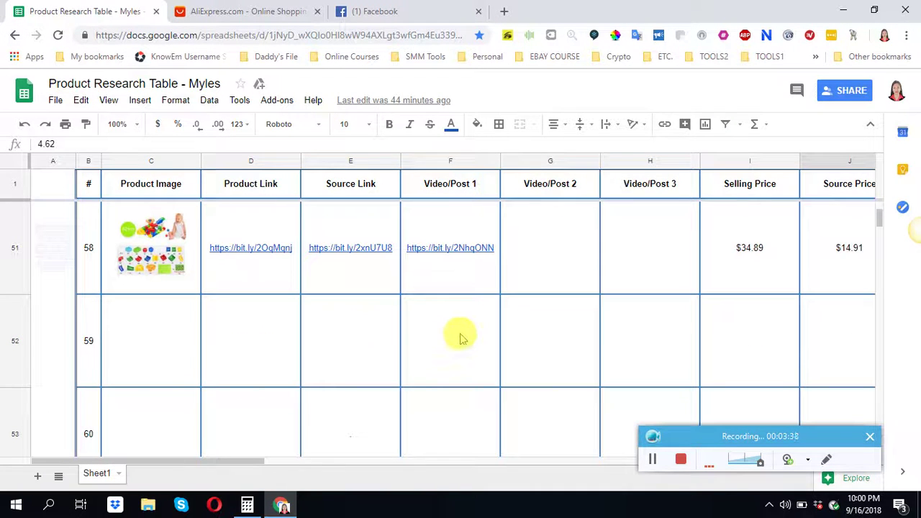
left_click(438, 353)
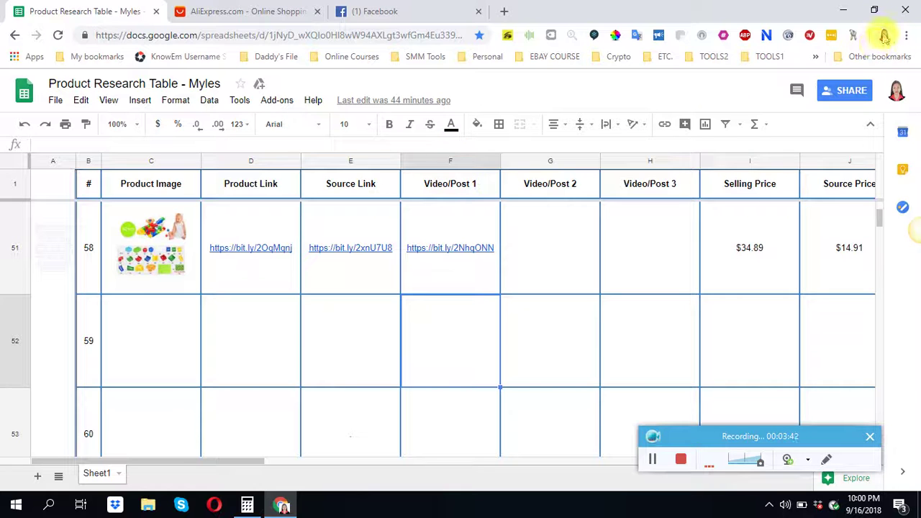
Using the Person 1 browser profile, log in to the affcheaptools.com VIP "all tools" page with the prefilled credentials
left_click(885, 36)
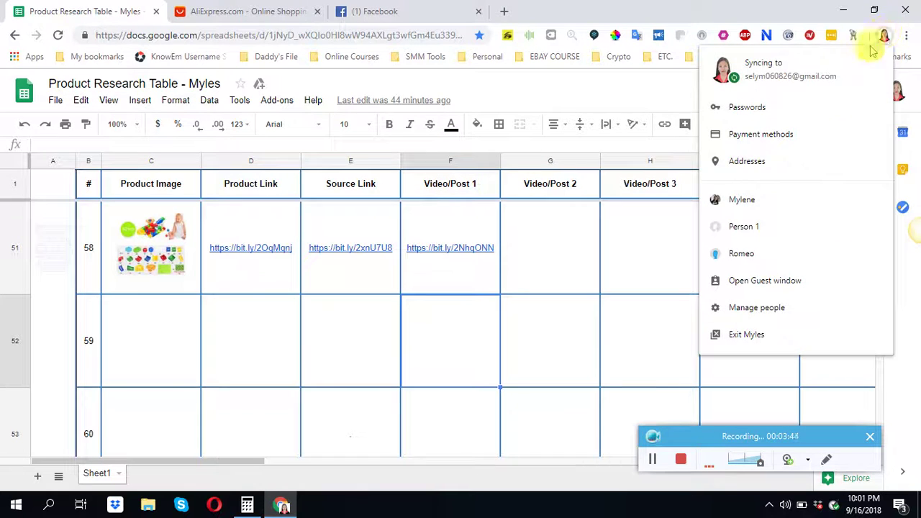
left_click(742, 228)
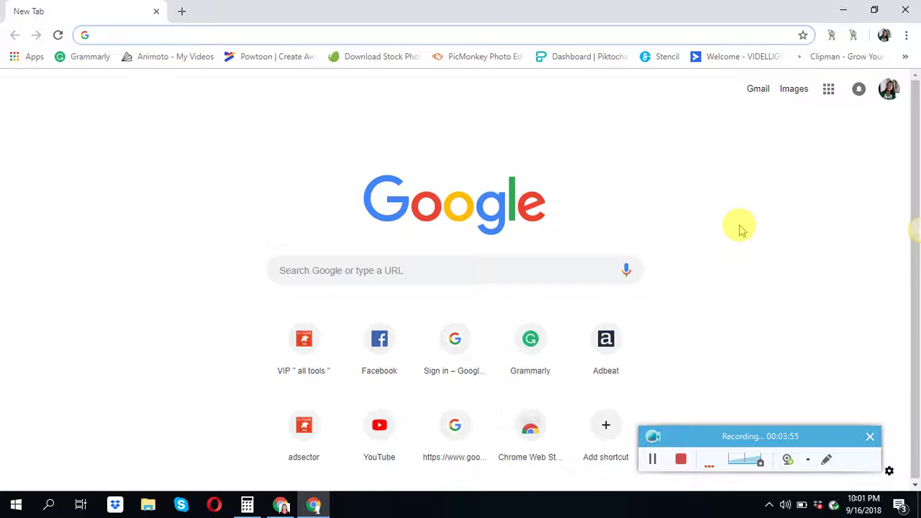
type("a")
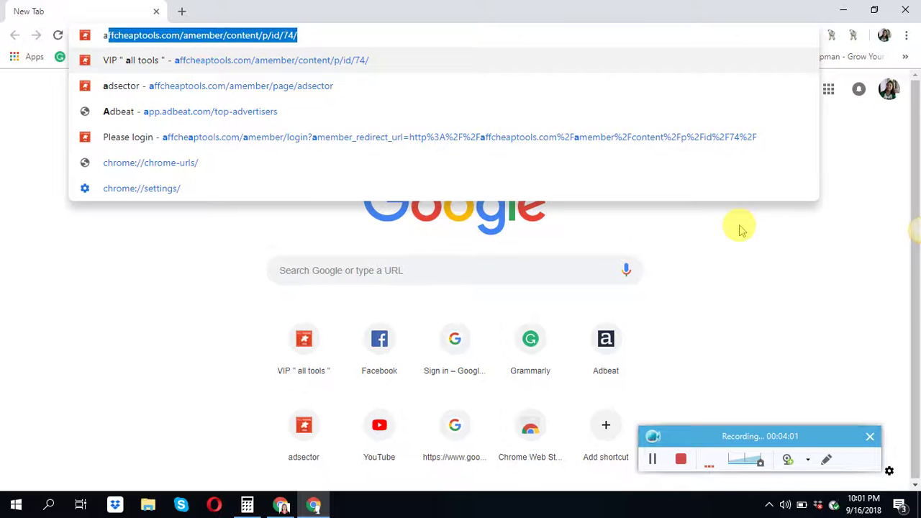
key("Return")
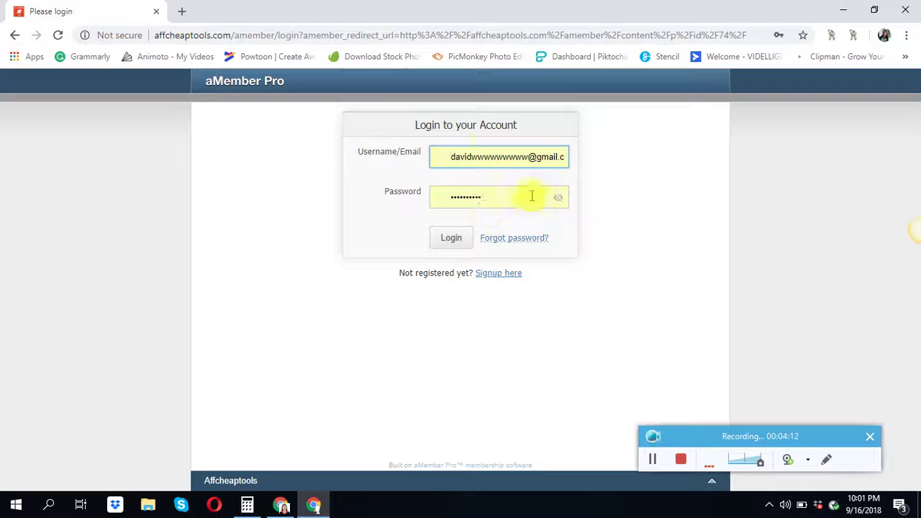
left_click(456, 243)
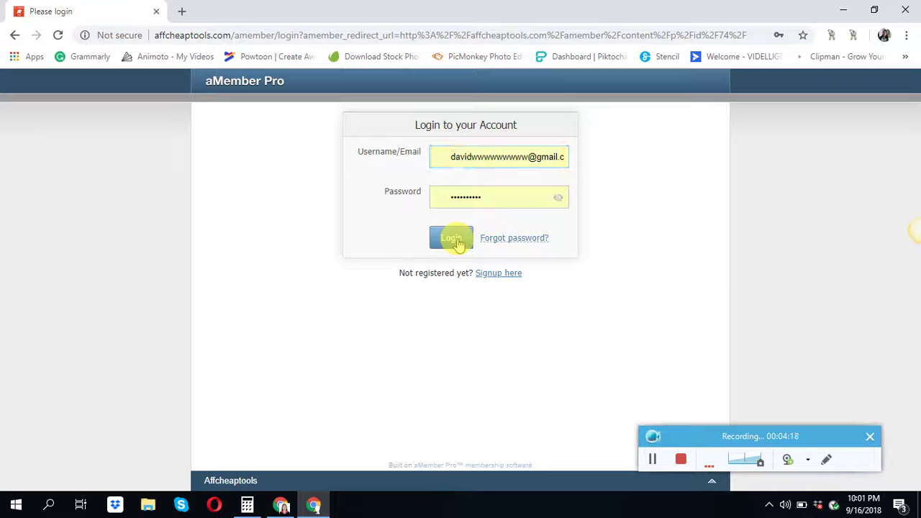
left_click(456, 243)
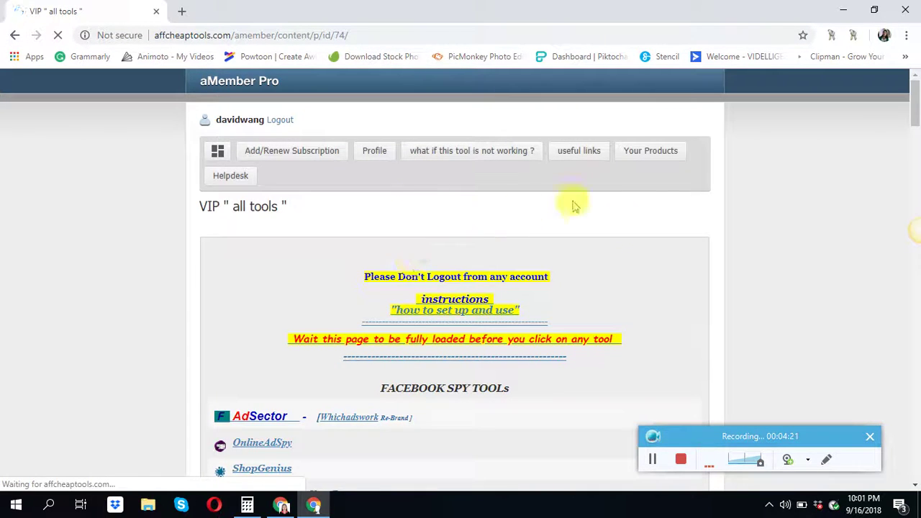
Open the Whichadswork link beside AdSector, under Facebook spy tools, in a new browser tab
scroll(640, 263, "down", 2)
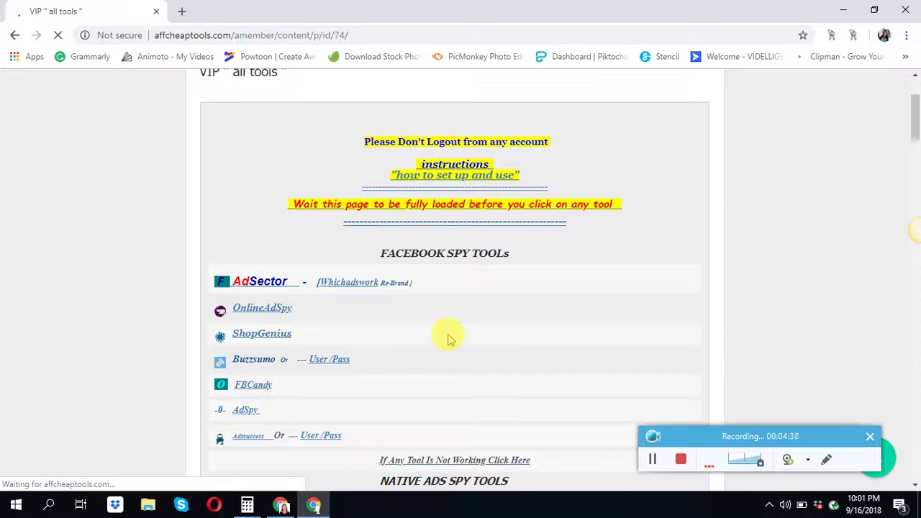
right_click(339, 288)
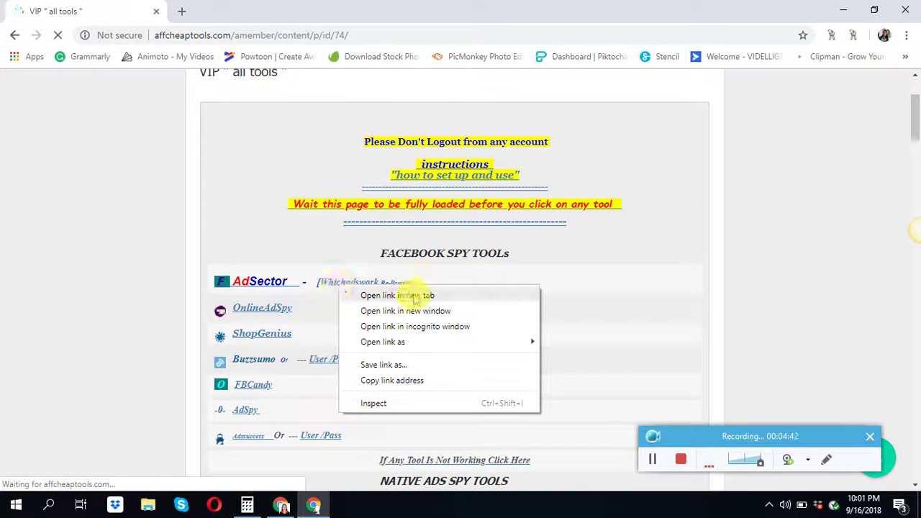
left_click(416, 296)
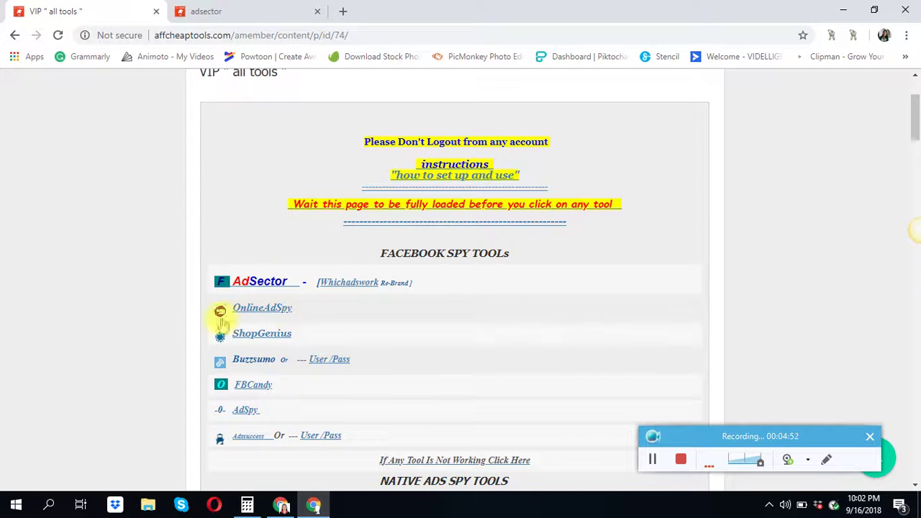
right_click(336, 281)
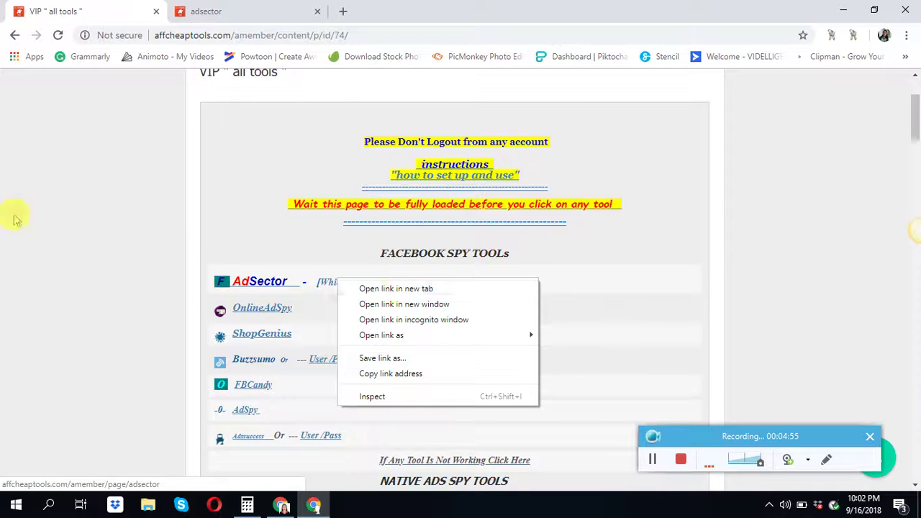
left_click(73, 160)
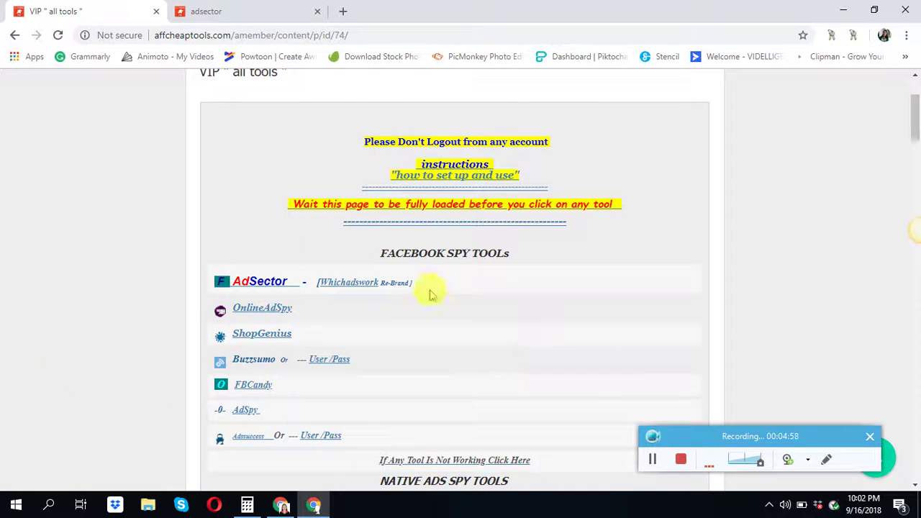
Open AdSector from its affcheaptools access page, closing the AdSector login page and launching the link again
left_click(248, 7)
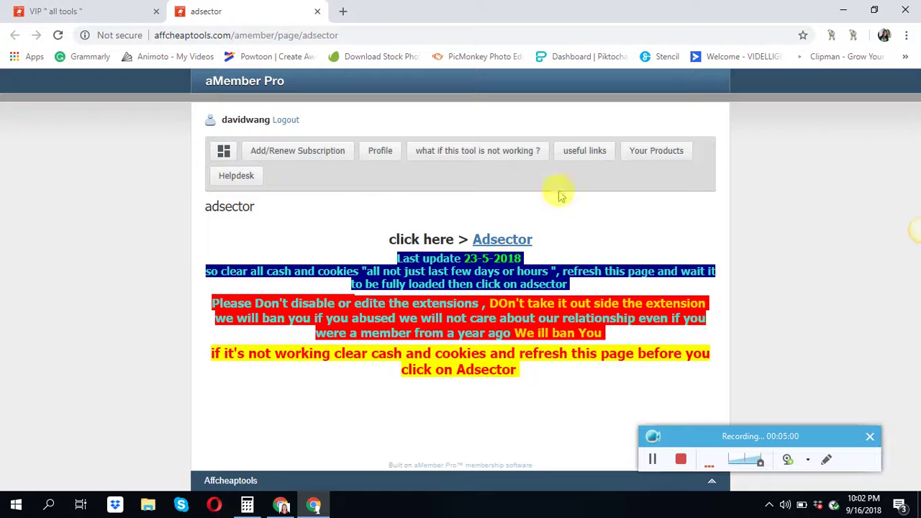
left_click(502, 245)
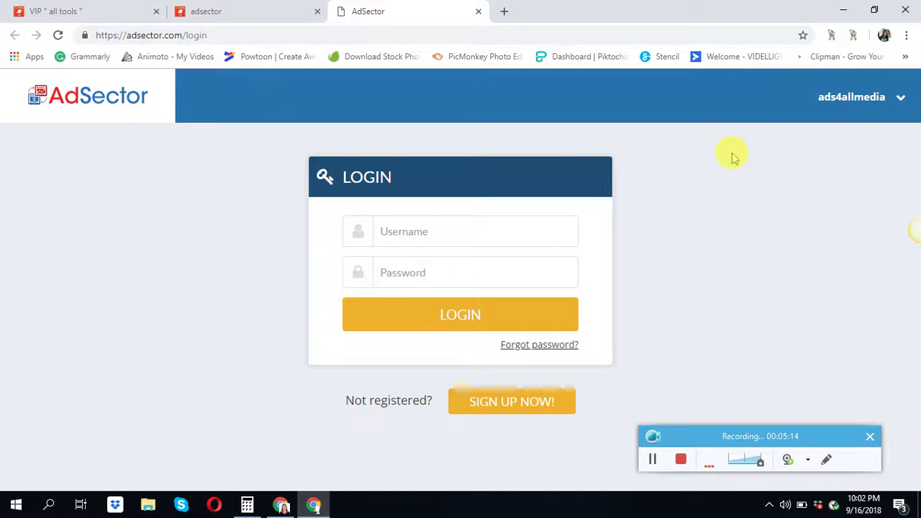
left_click(478, 15)
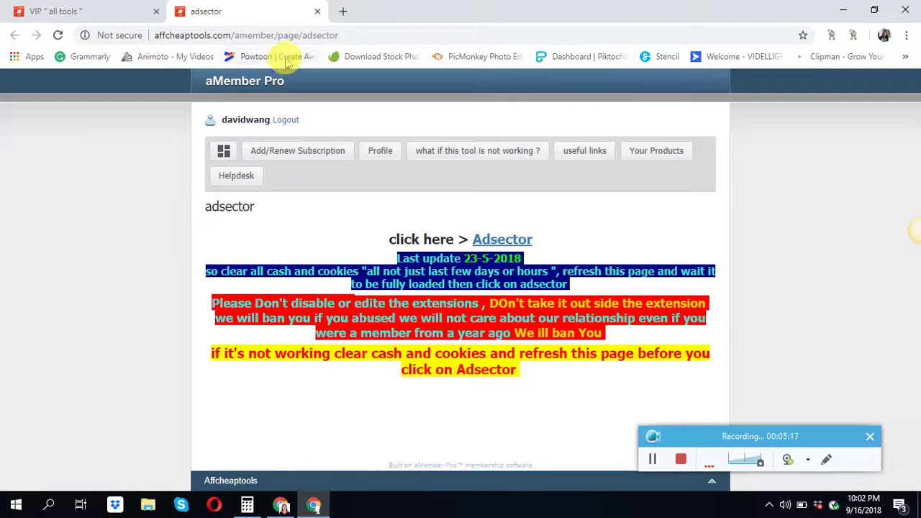
left_click(500, 243)
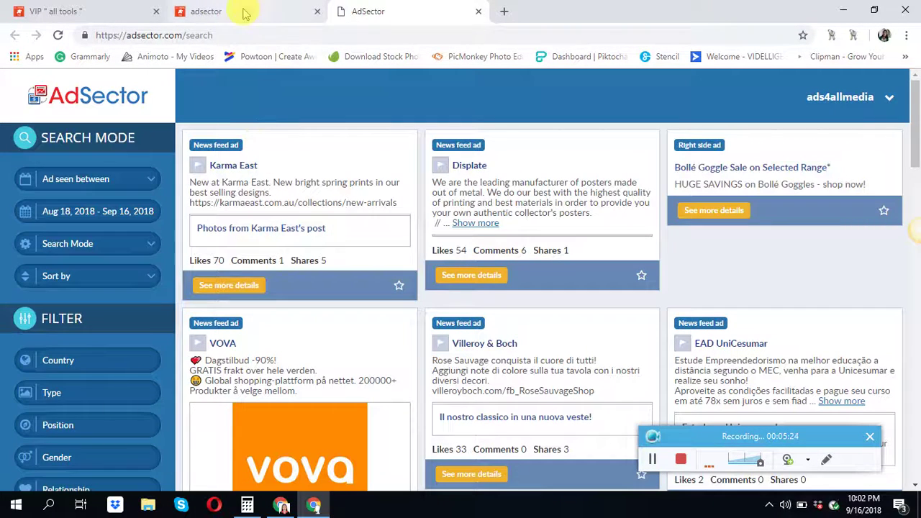
Close the affcheaptools adsector access page and return to the AdSector ad search
left_click(225, 12)
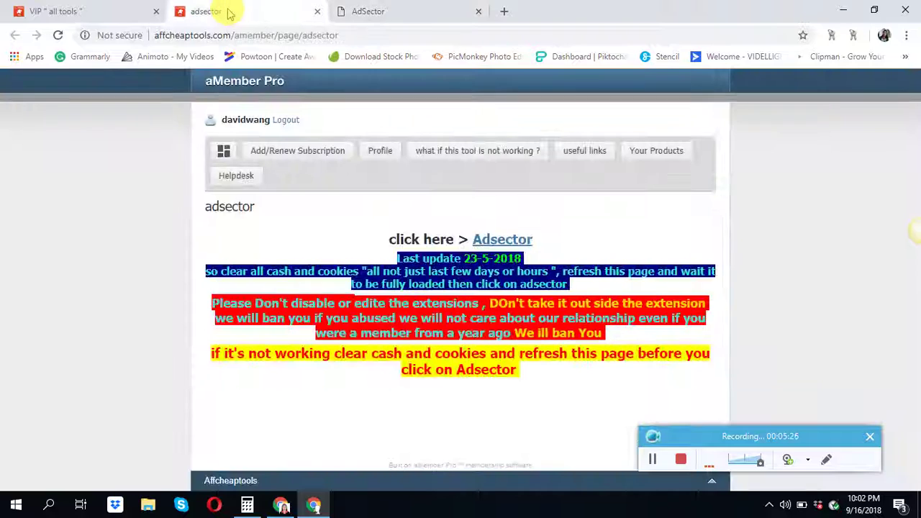
left_click(317, 11)
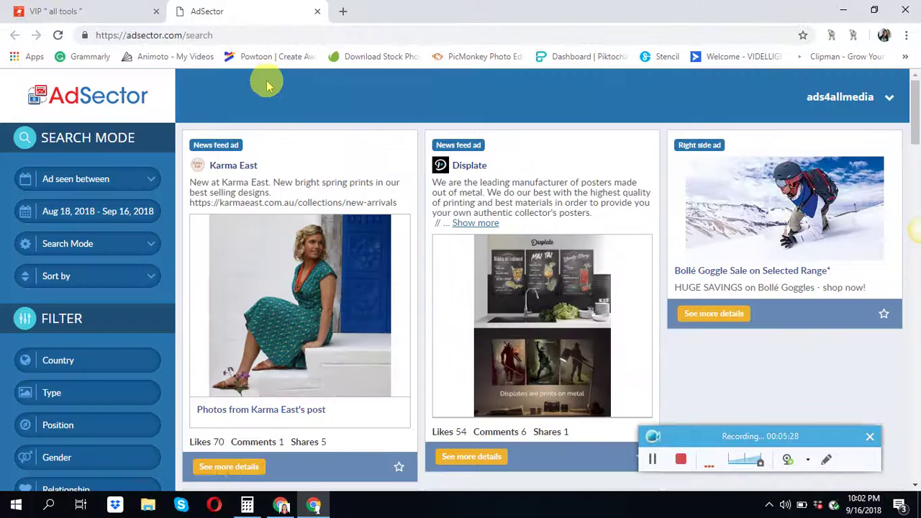
left_click(93, 11)
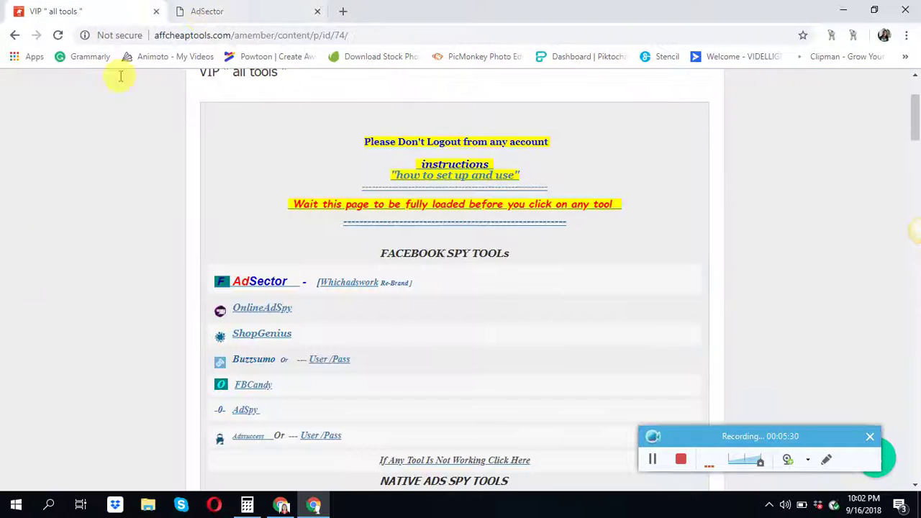
left_click(226, 12)
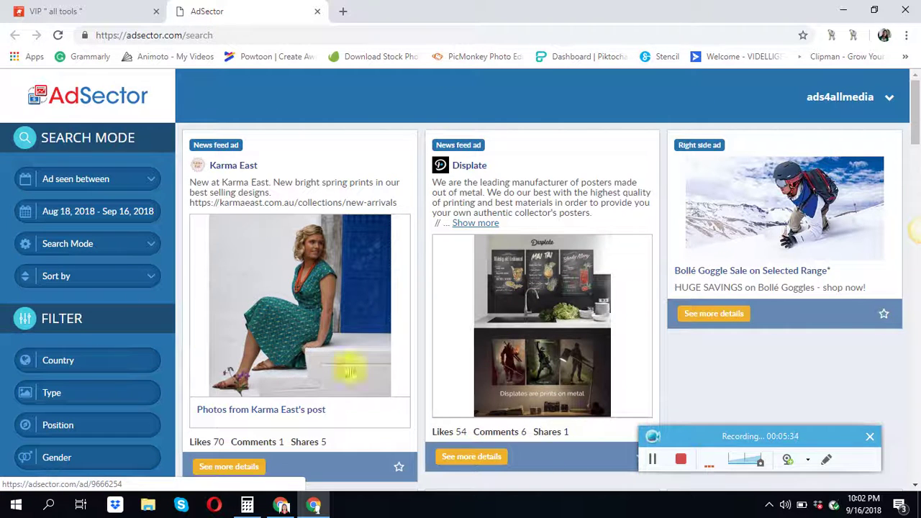
Set the search date mode to "Ad post created between (NF only)"
left_click(88, 180)
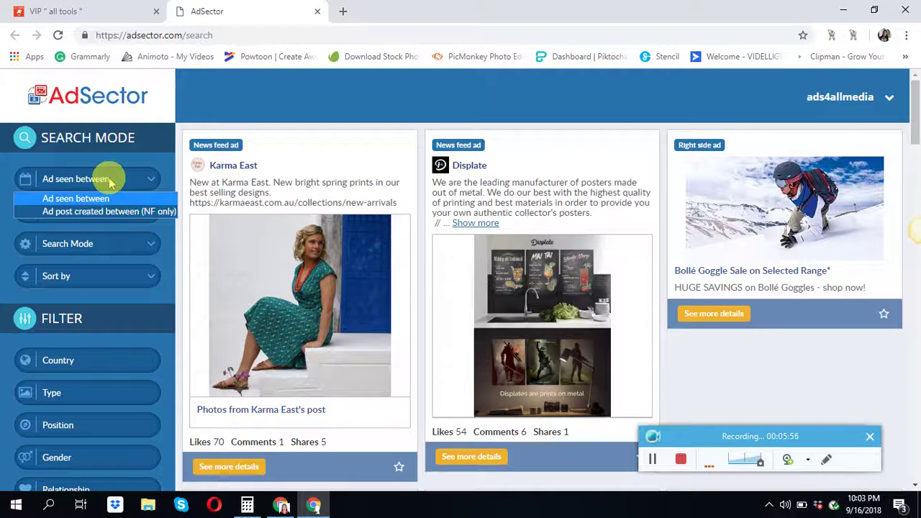
left_click(108, 179)
left_click(109, 181)
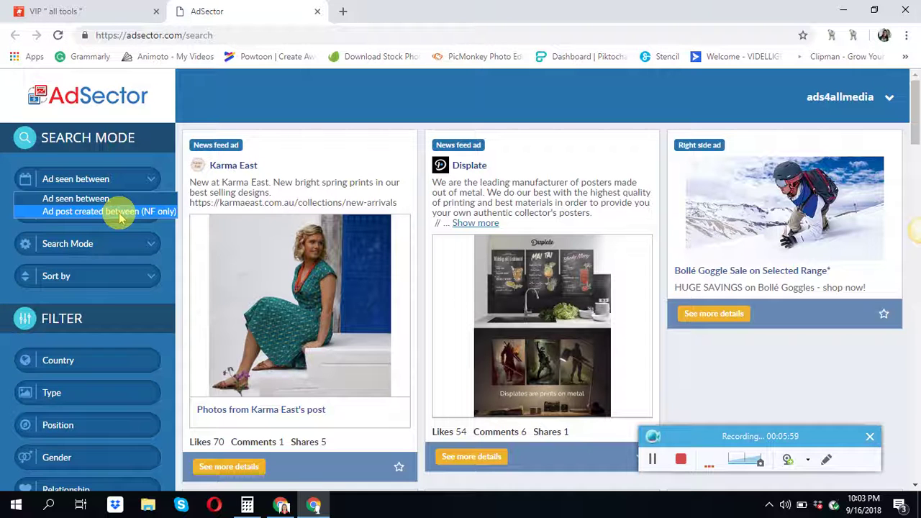
left_click(121, 212)
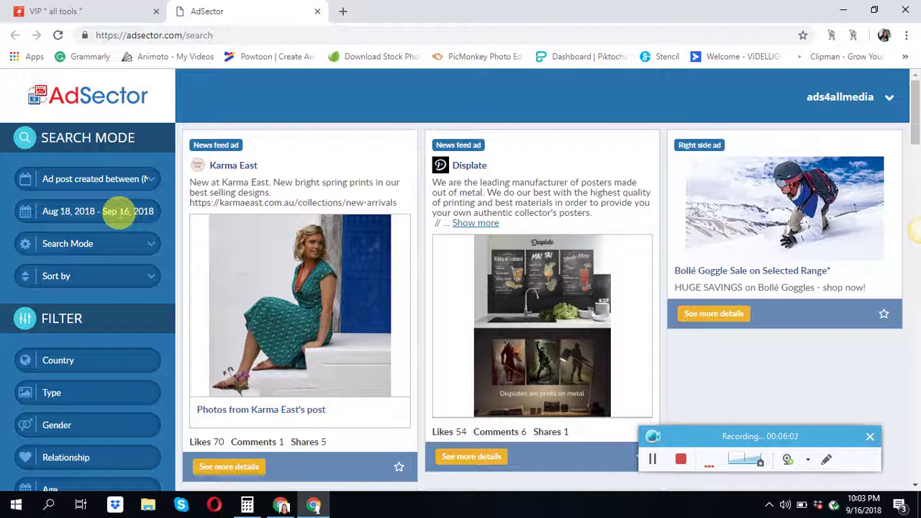
Set the E-Commerce Platform filter to Shopify and apply the filters to the ads
scroll(94, 259, "down", 2)
scroll(90, 256, "down", 4)
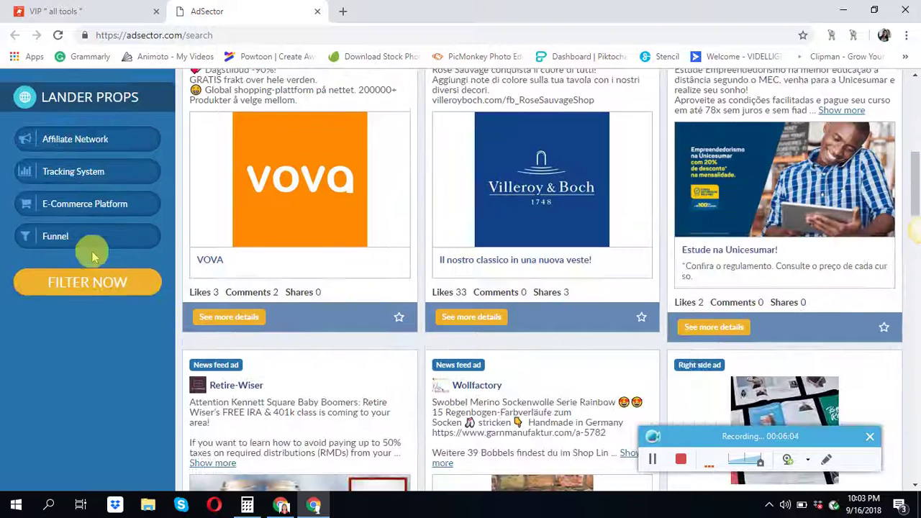
left_click(98, 204)
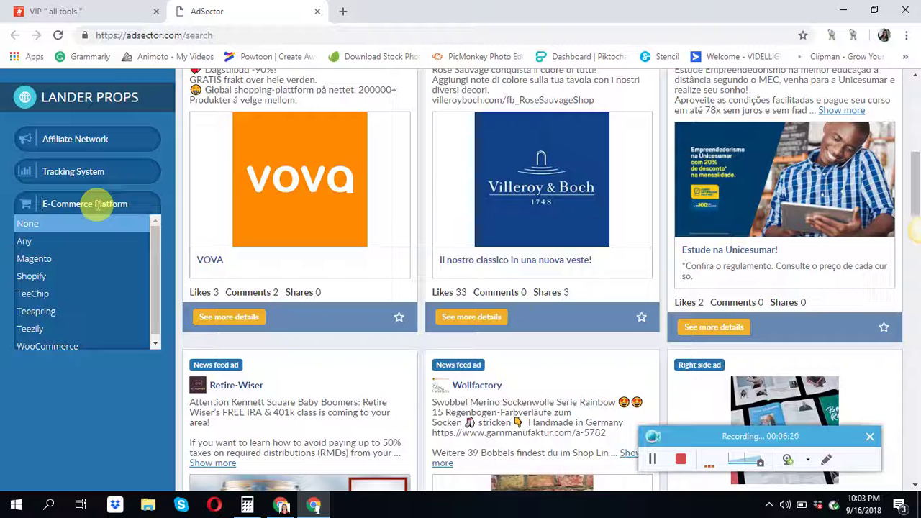
left_click(63, 285)
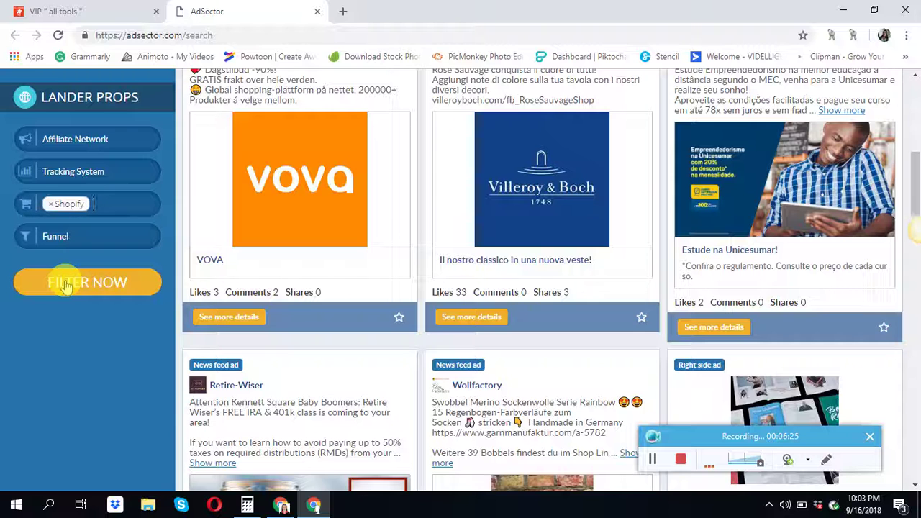
left_click(65, 285)
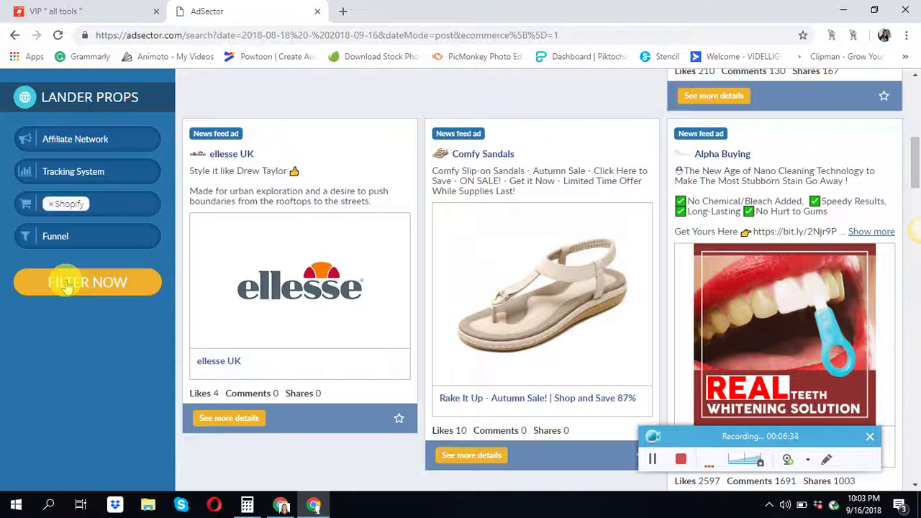
Compare the likes, comments and shares of the Coinshop, Karma East and France Football STORE ads
scroll(220, 261, "up", 5)
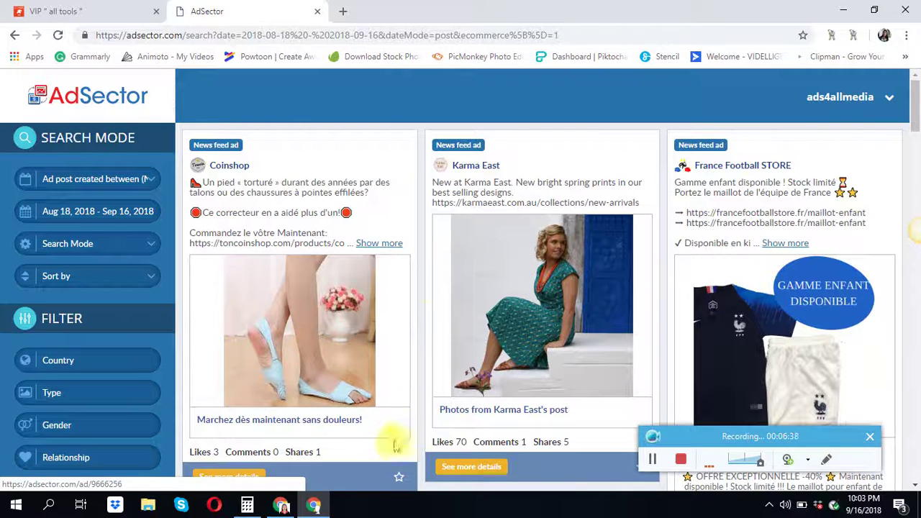
scroll(493, 292, "down", 1)
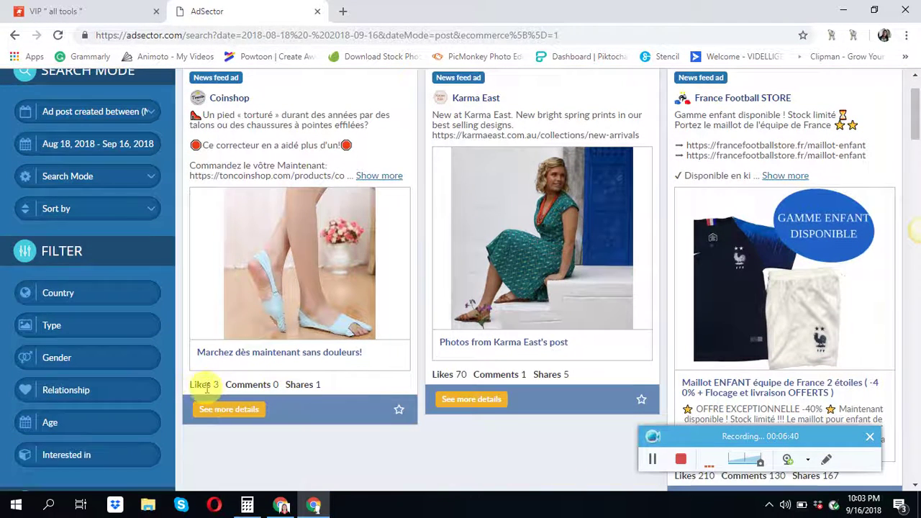
scroll(464, 292, "up", 1)
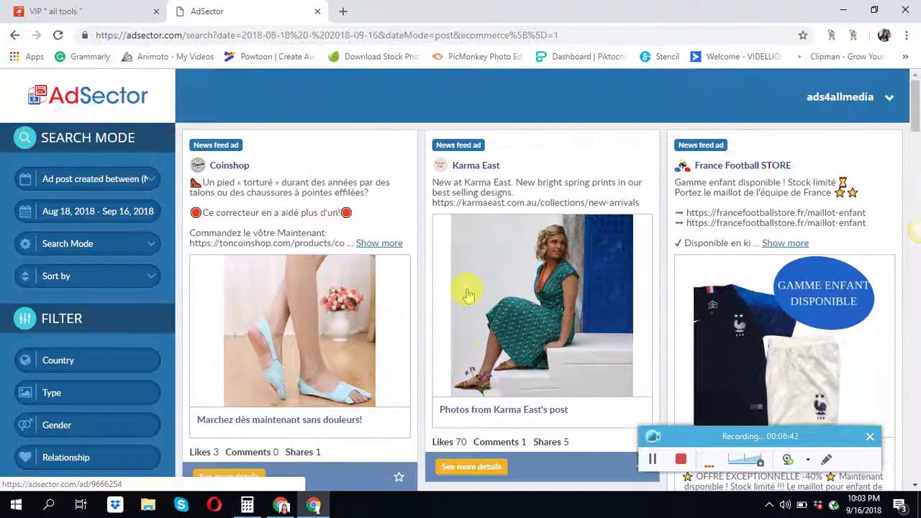
scroll(382, 220, "down", 2)
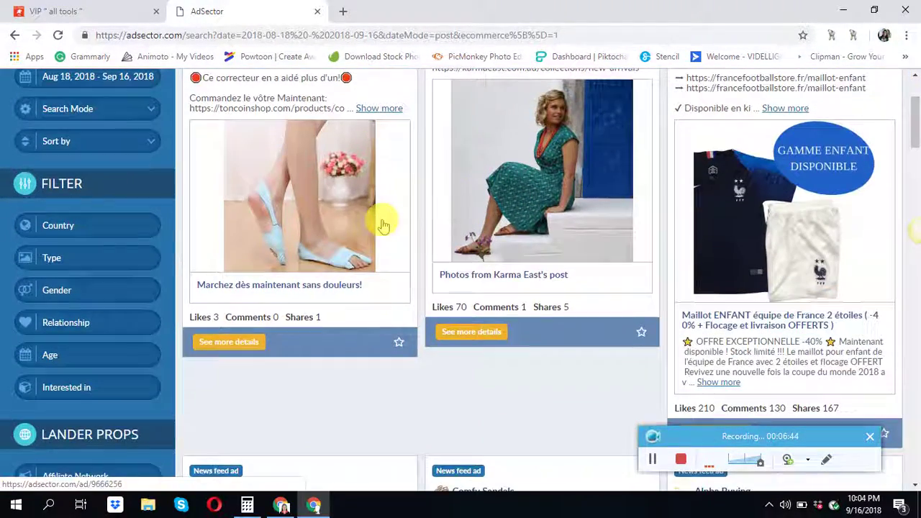
scroll(382, 225, "up", 2)
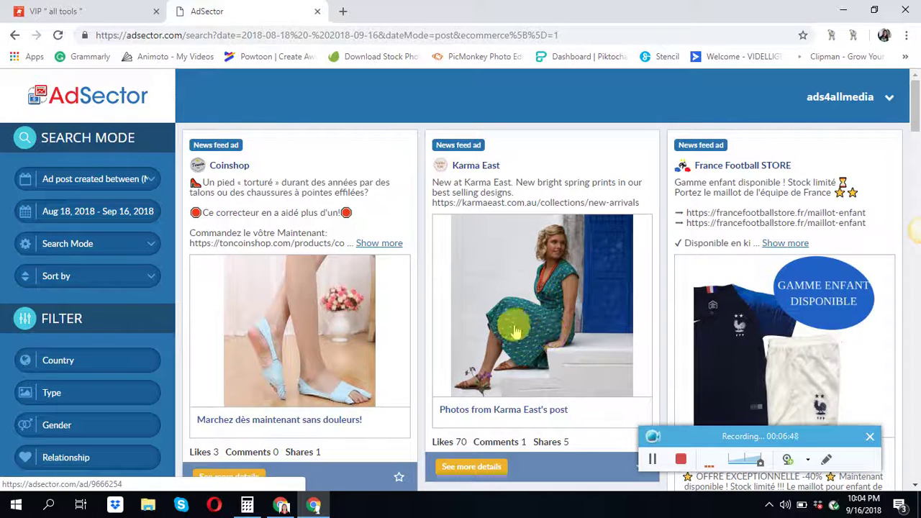
scroll(606, 311, "down", 1)
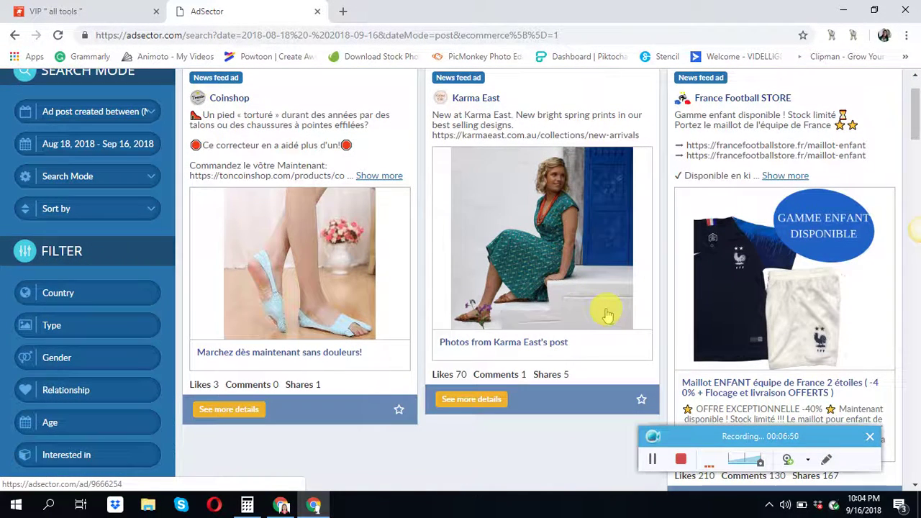
scroll(576, 189, "down", 3)
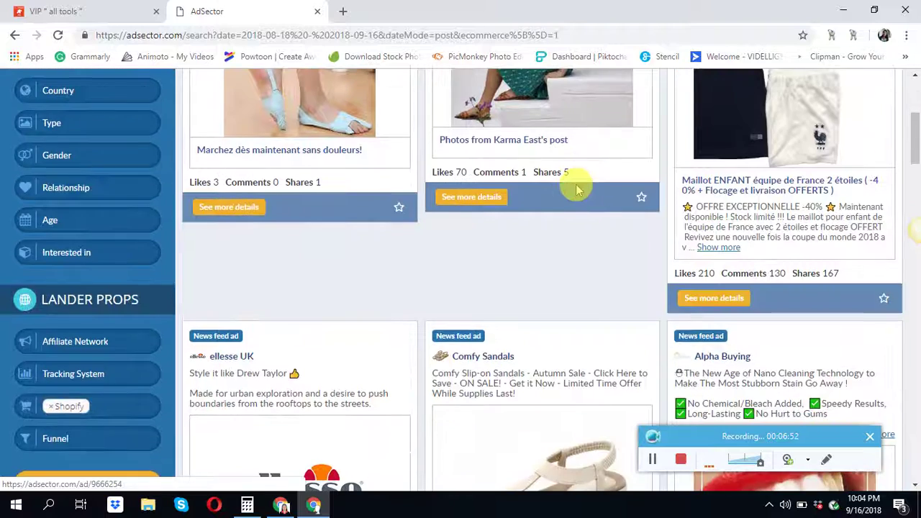
scroll(577, 188, "up", 4)
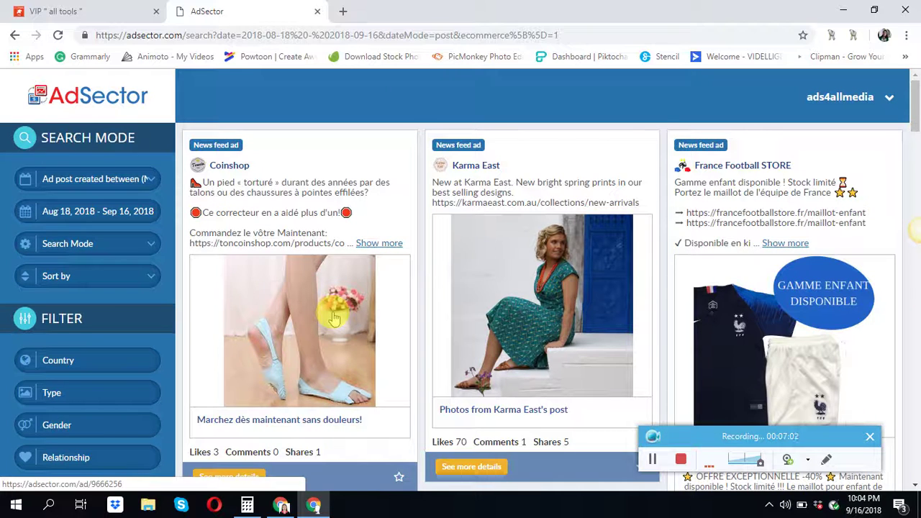
scroll(334, 318, "down", 5)
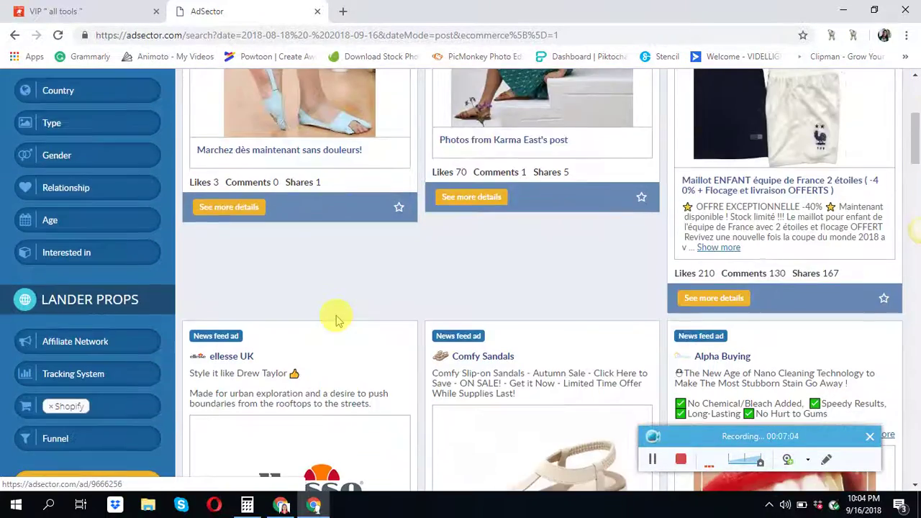
scroll(337, 320, "up", 5)
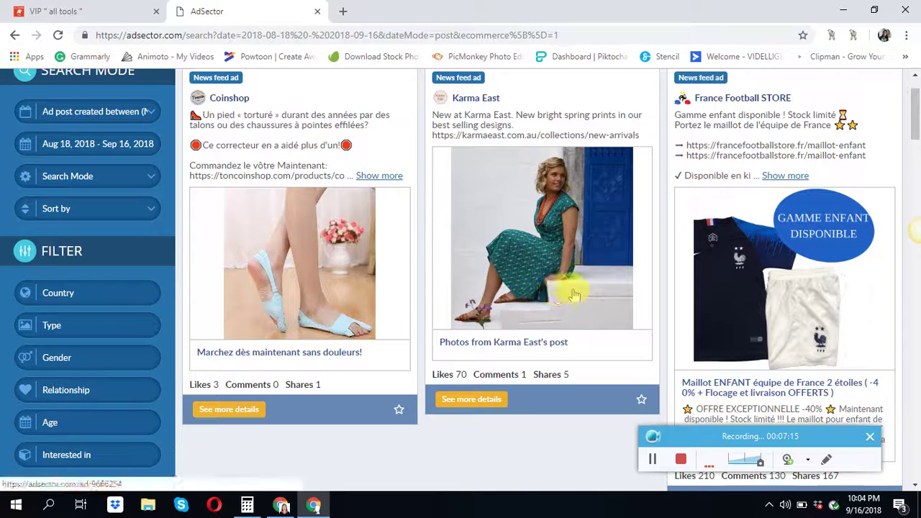
Find the Alpha Buying teeth whitening kit ad among the filtered results and open its ad details
scroll(535, 293, "down", 7)
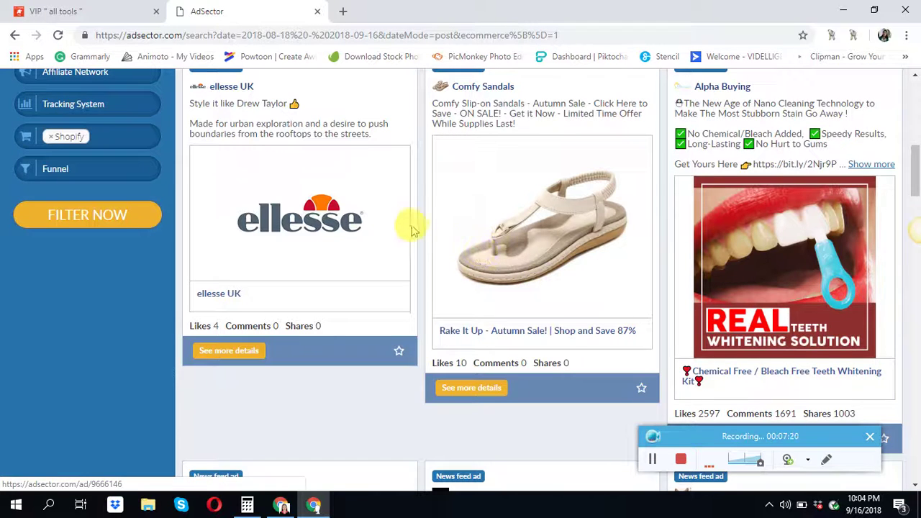
scroll(410, 230, "up", 2)
scroll(411, 231, "down", 3)
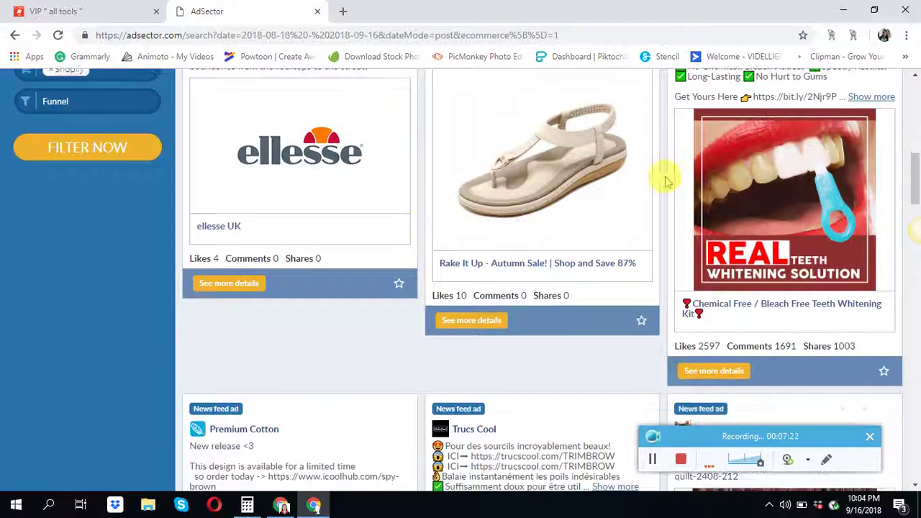
scroll(672, 176, "up", 2)
scroll(781, 216, "down", 1)
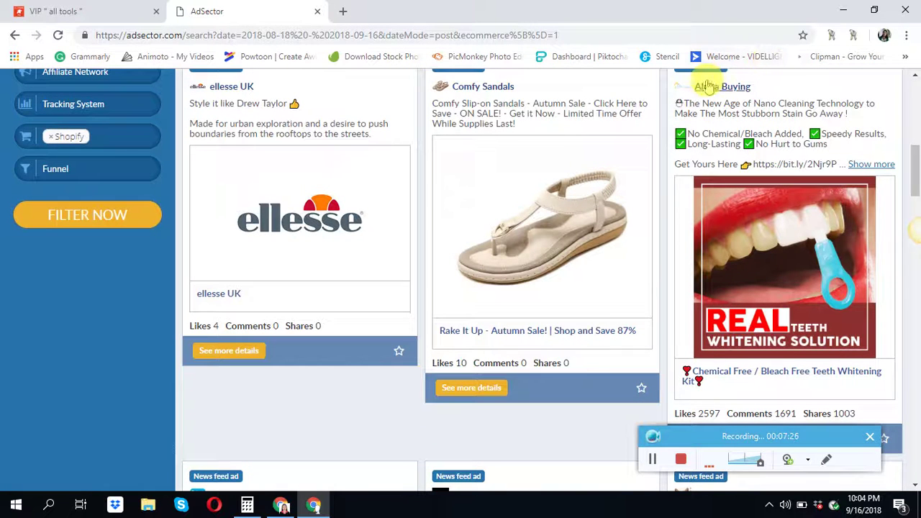
scroll(720, 266, "down", 1)
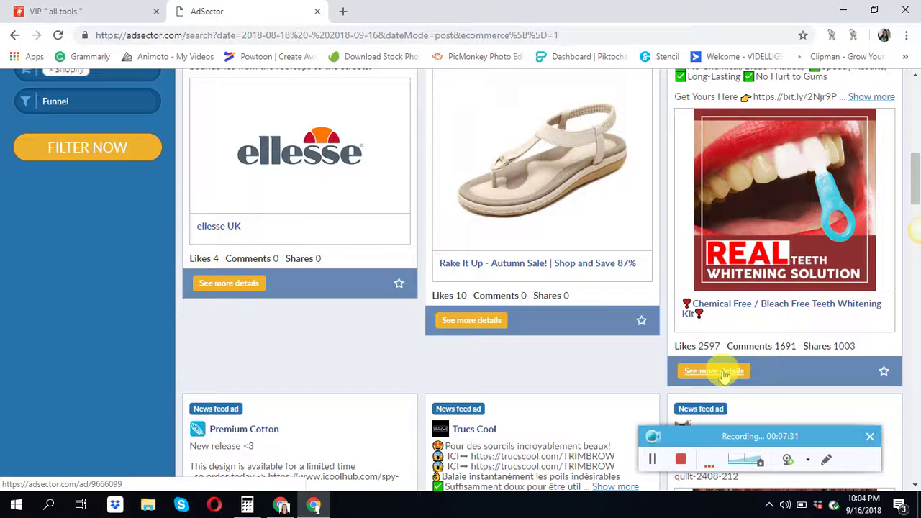
left_click(723, 376)
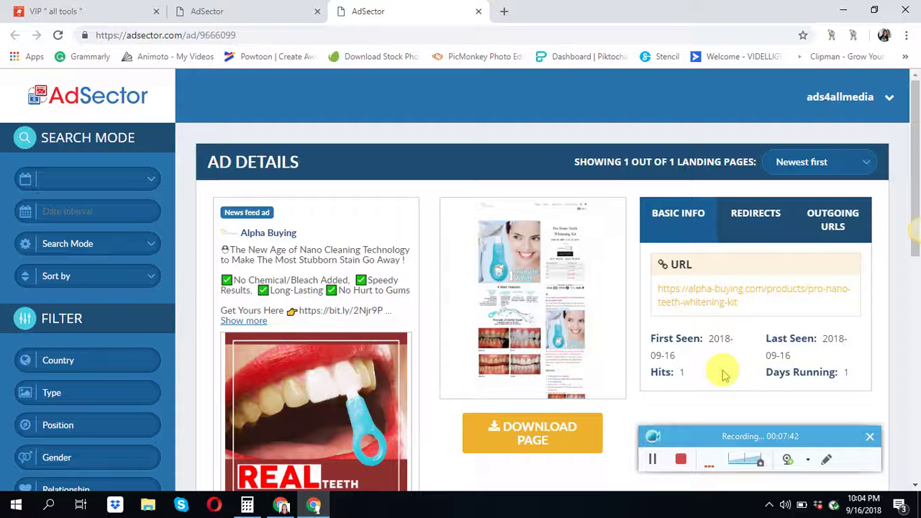
Open the teeth whitening ad's original Facebook post in a new browser tab and return to its ad details
scroll(723, 375, "down", 2)
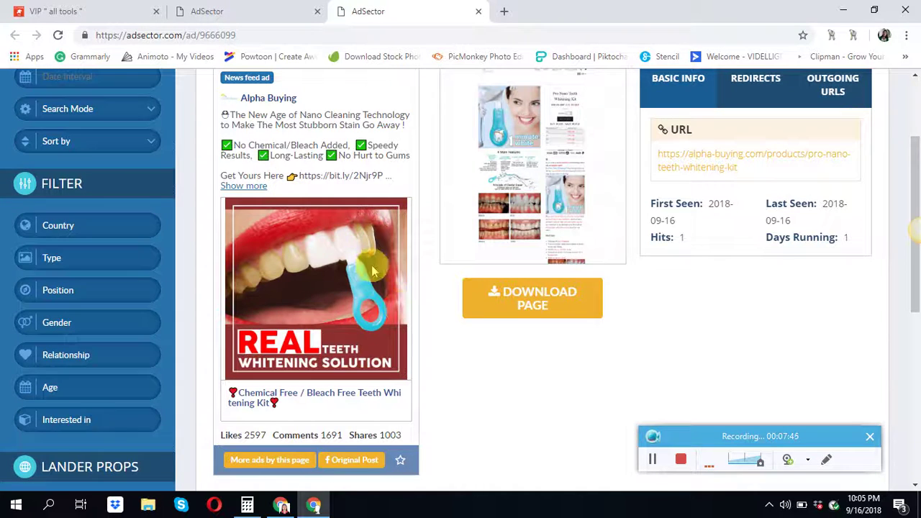
scroll(292, 193, "down", 2)
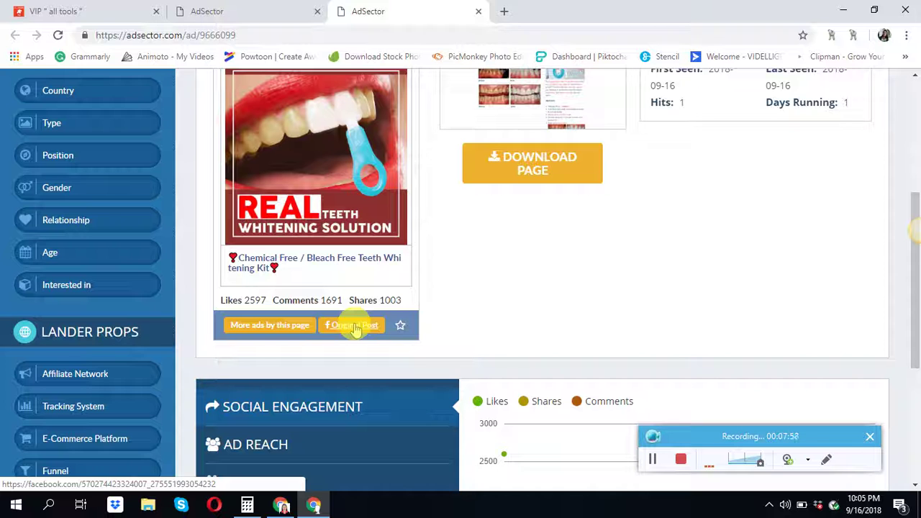
left_click(355, 326)
left_click(408, 7)
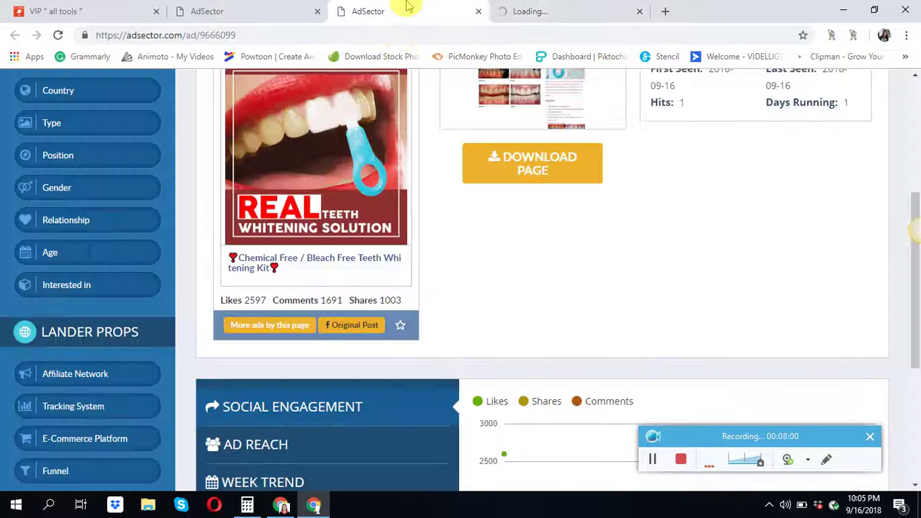
left_click(566, 9)
left_click(403, 9)
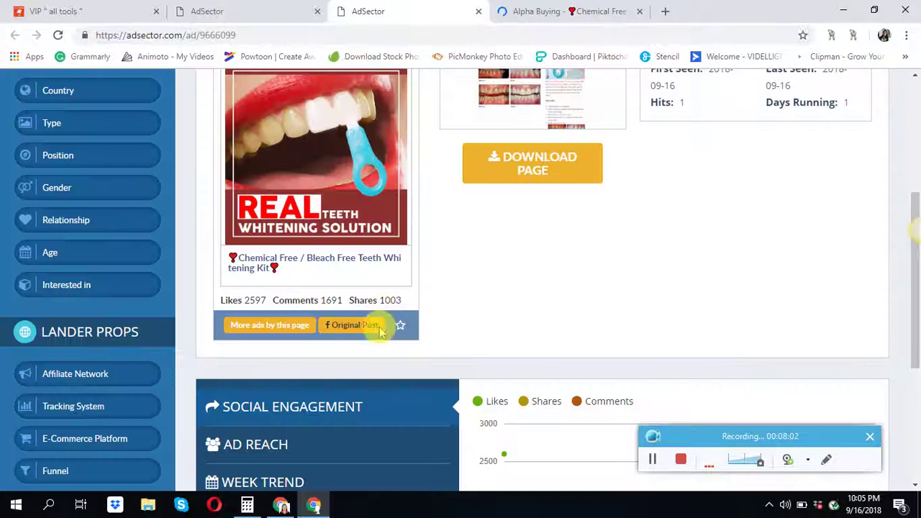
left_click(545, 16)
left_click(432, 9)
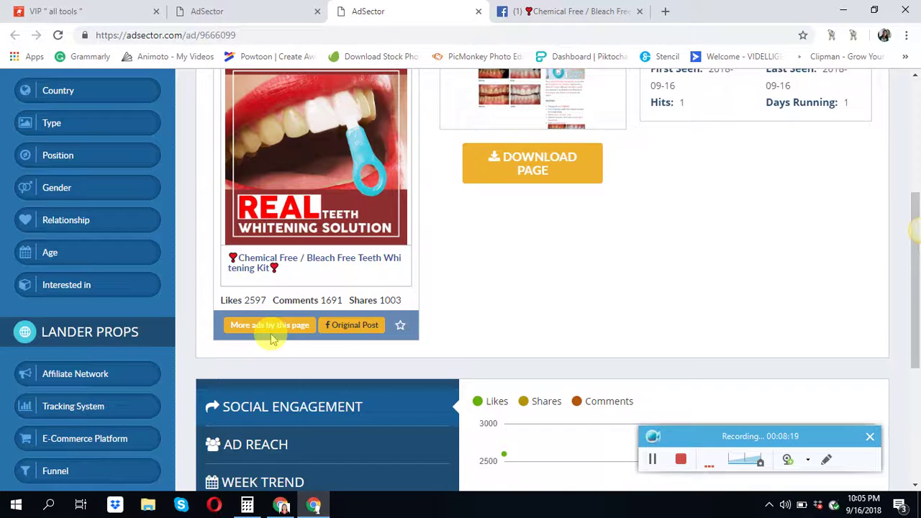
Open all ads by the Alpha Buying page in a new browser tab and close the teeth whitening ad details
scroll(272, 340, "up", 3)
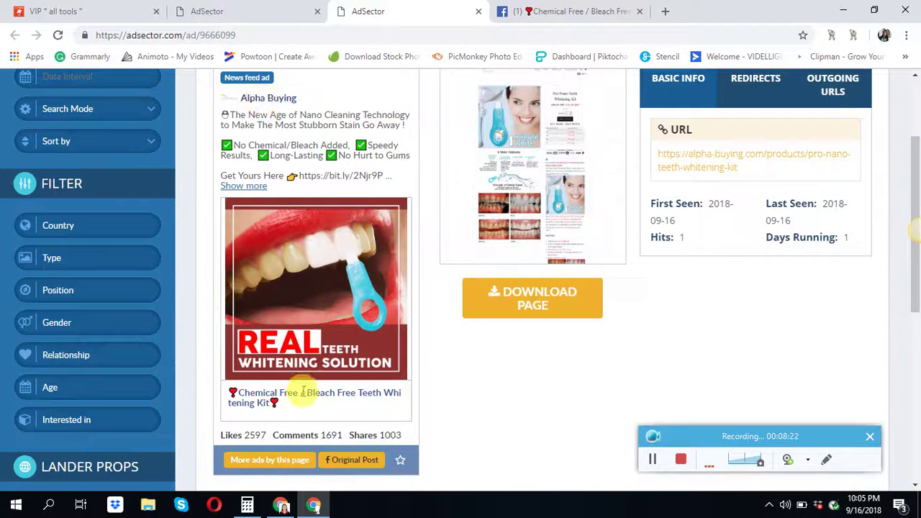
scroll(302, 392, "down", 1)
left_click(274, 391)
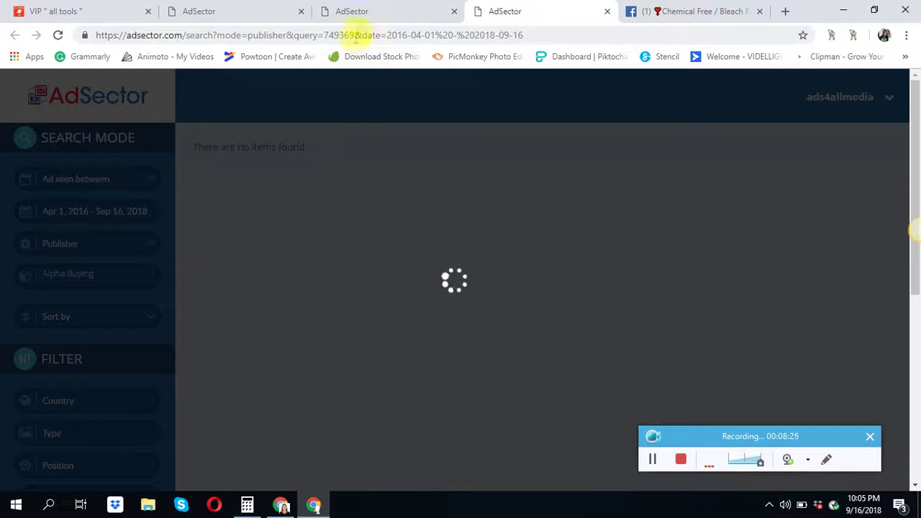
left_click(372, 16)
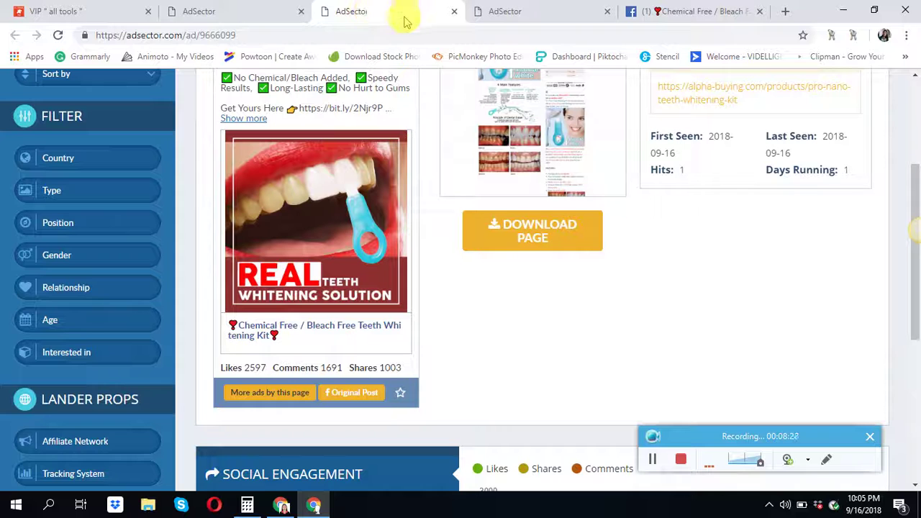
left_click(455, 11)
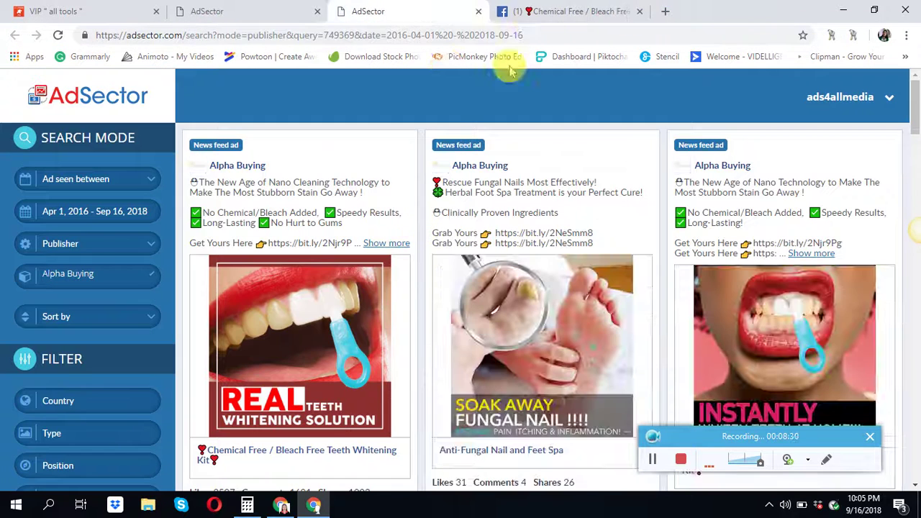
Copy the web address of the teeth whitening kit's Facebook video post
left_click(542, 11)
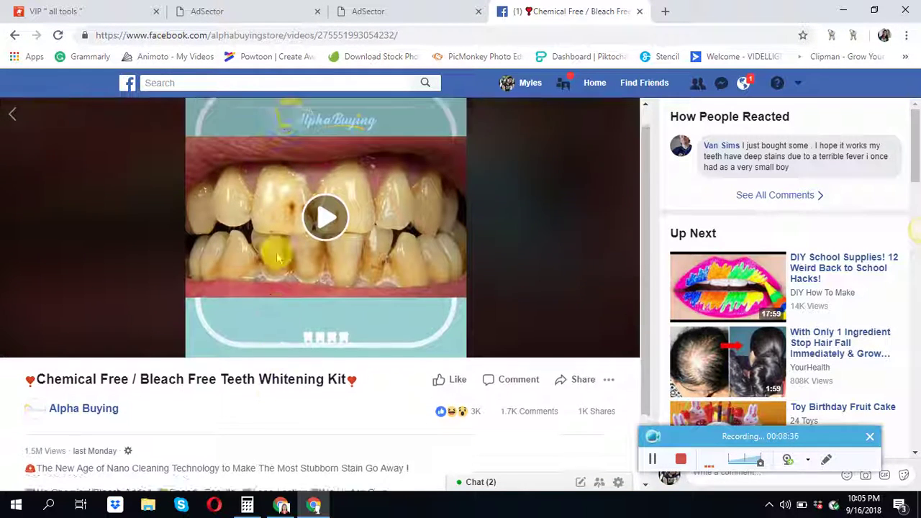
left_click(298, 36)
right_click(299, 35)
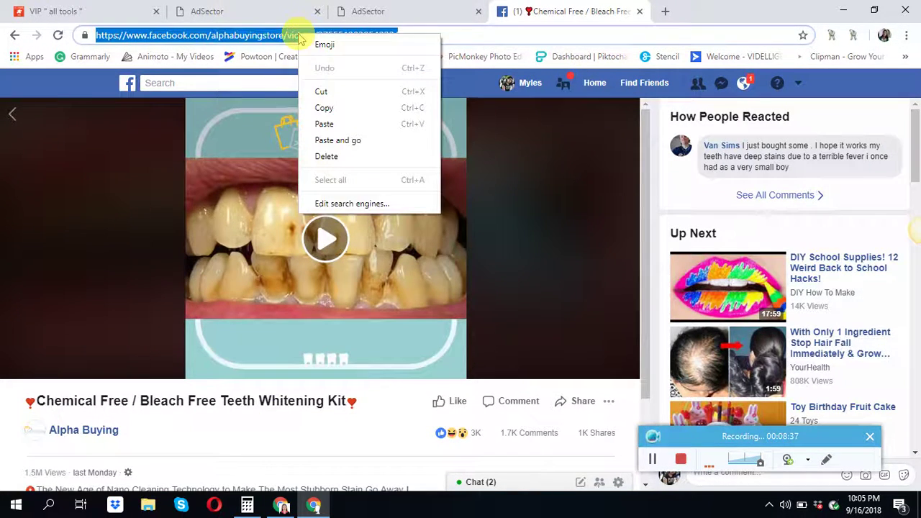
left_click(329, 105)
Open bit.ly in a new tab of the browser window that holds the Product Research Table
left_click(282, 503)
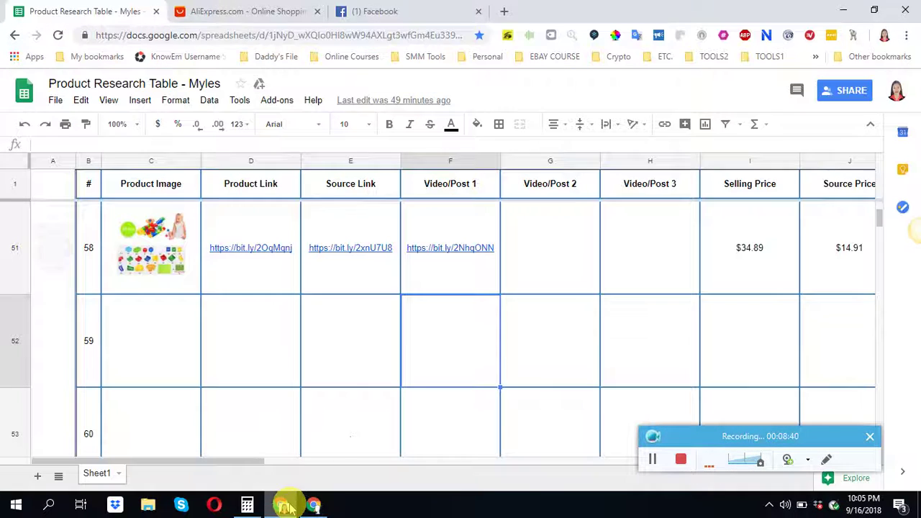
left_click(504, 11)
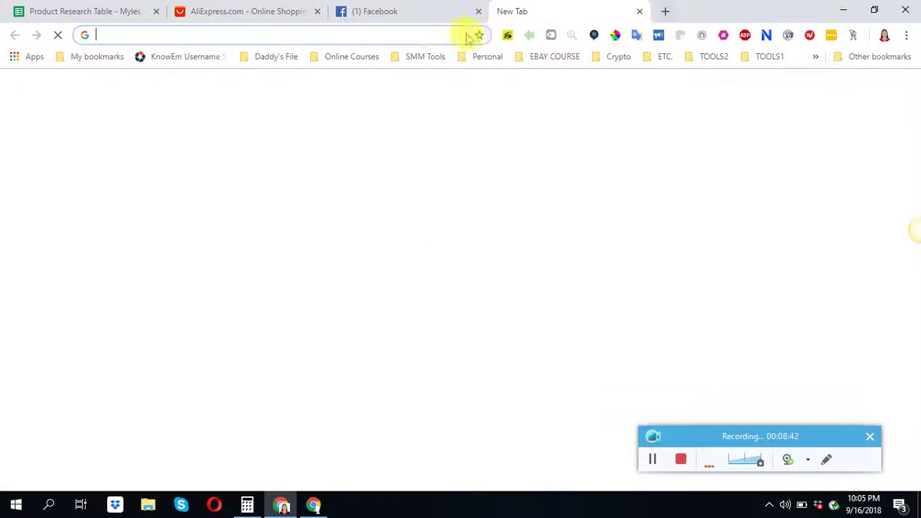
type("bit.ly")
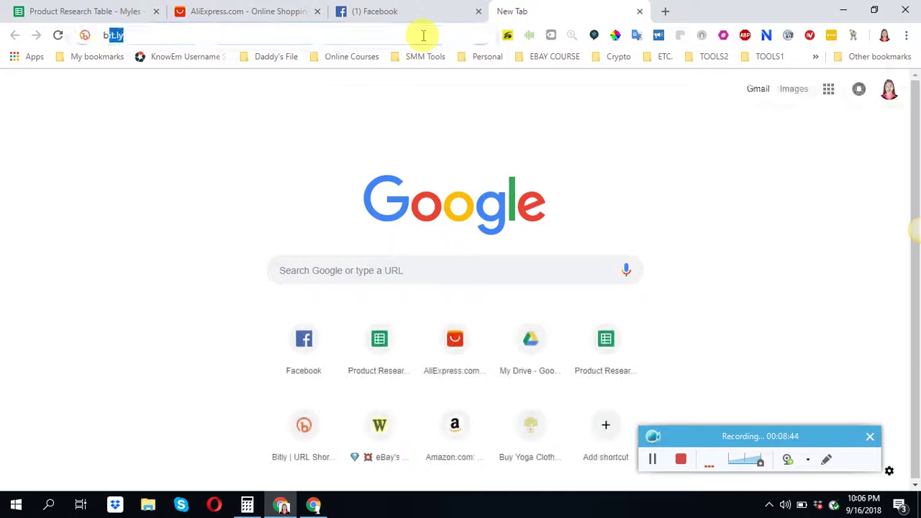
key("Return")
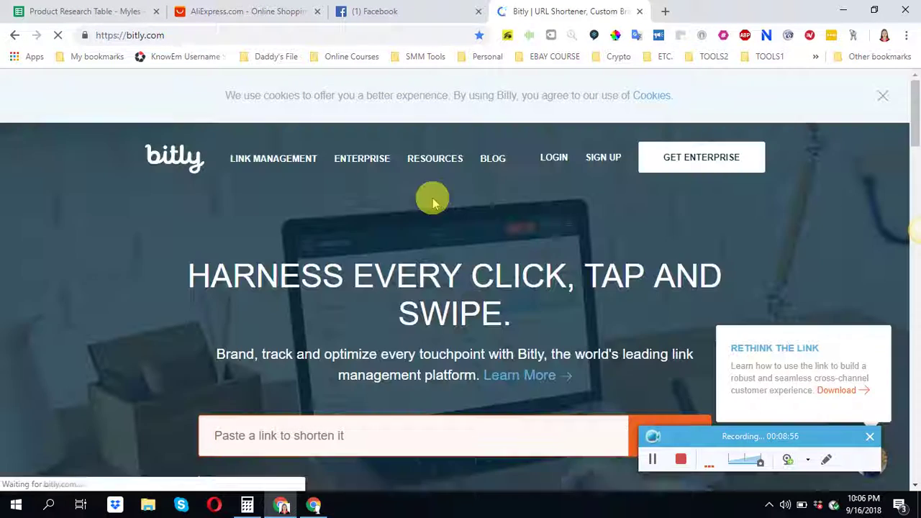
Copy the Alpha Buying Facebook video's address again and shorten it with Bitly
left_click(313, 503)
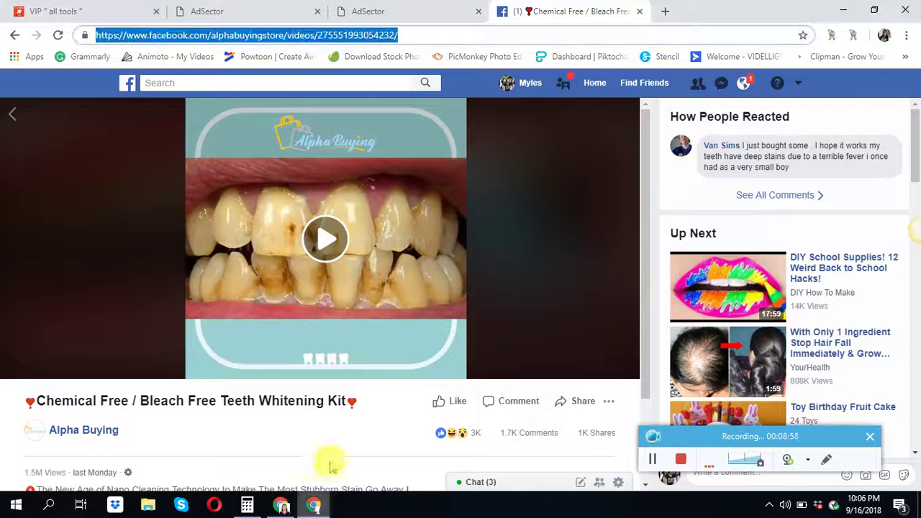
right_click(376, 35)
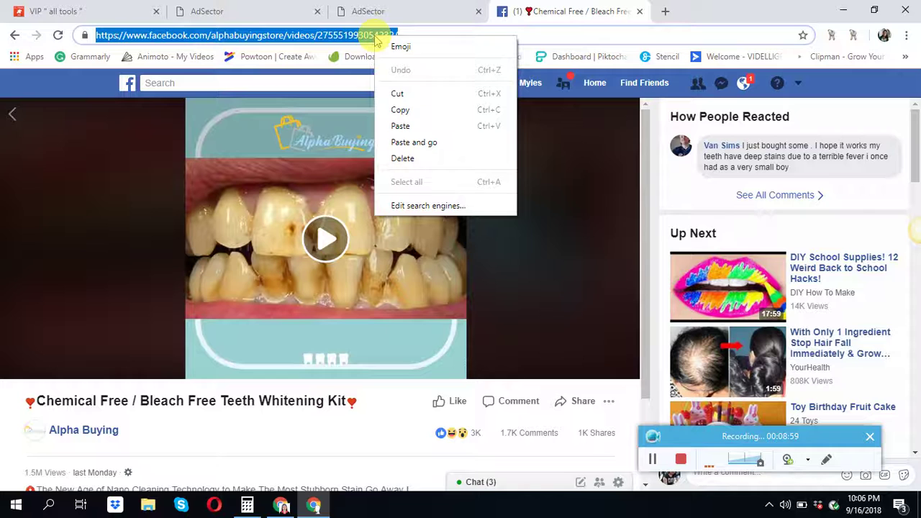
left_click(401, 109)
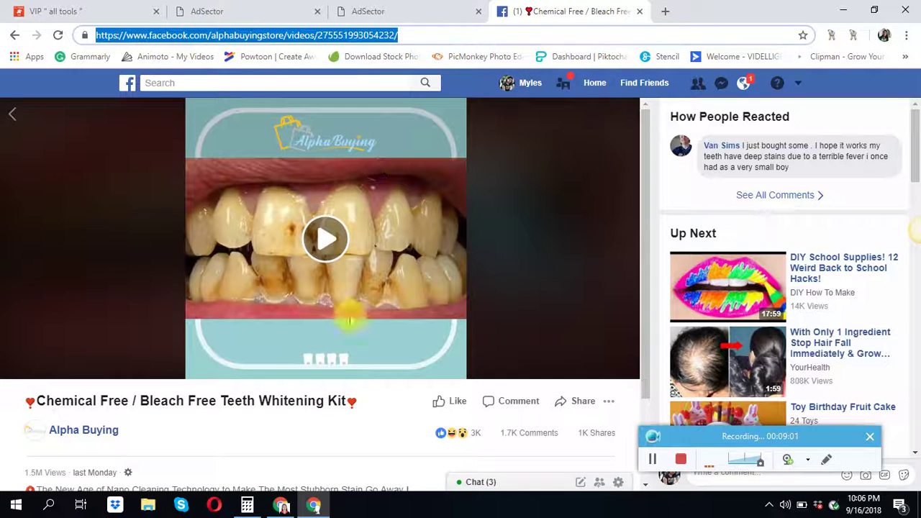
left_click(282, 505)
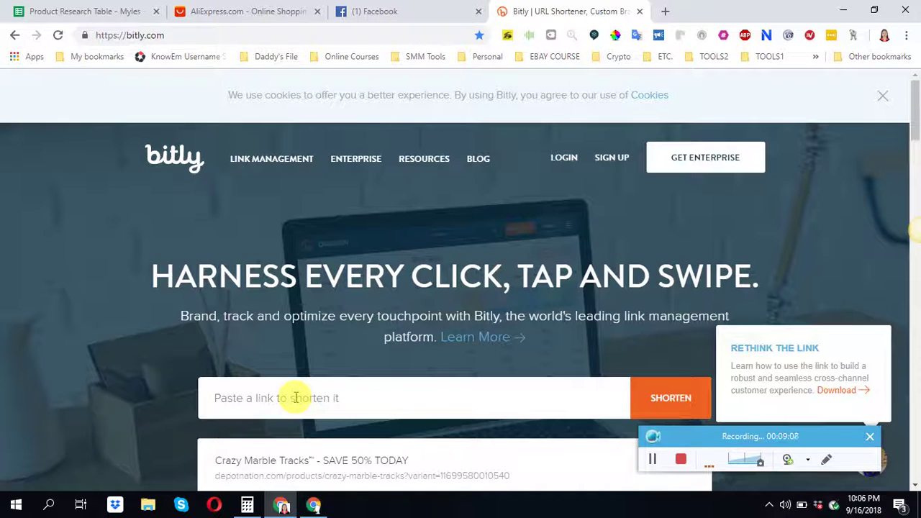
left_click(295, 398)
right_click(296, 398)
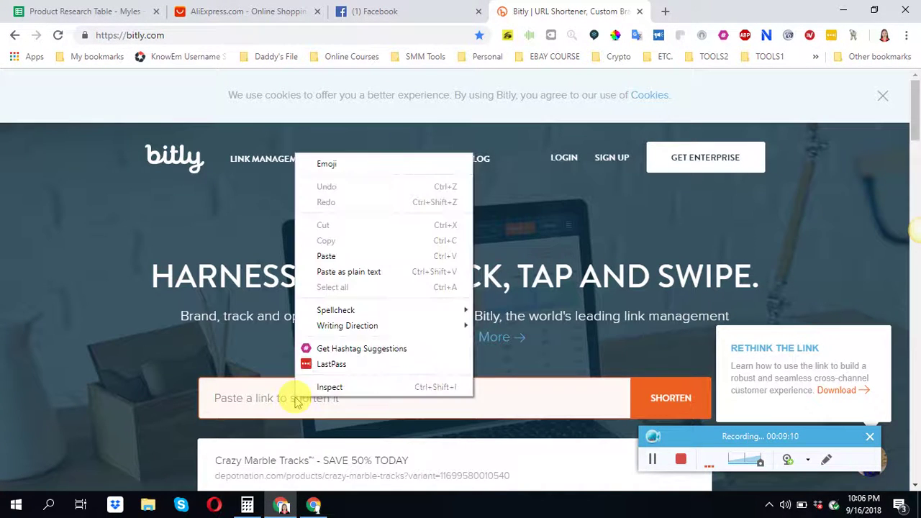
left_click(327, 257)
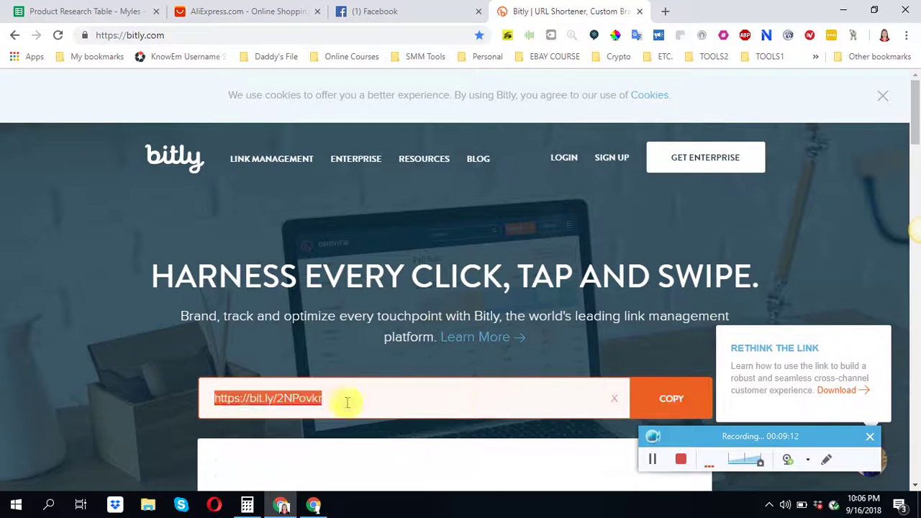
Copy the shortened Bitly link and paste it into the Video/Post 1 cell of product 59 in the Product Research Table
scroll(390, 409, "down", 1)
scroll(392, 411, "down", 1)
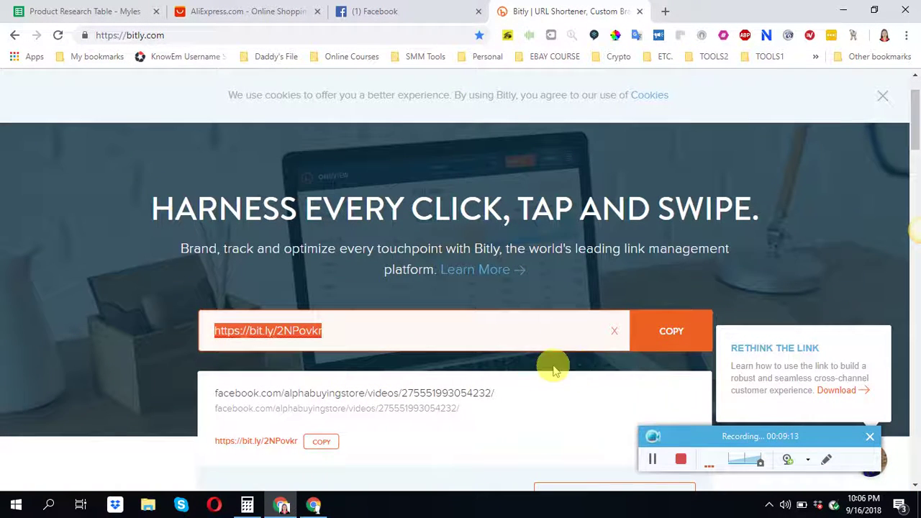
left_click(668, 333)
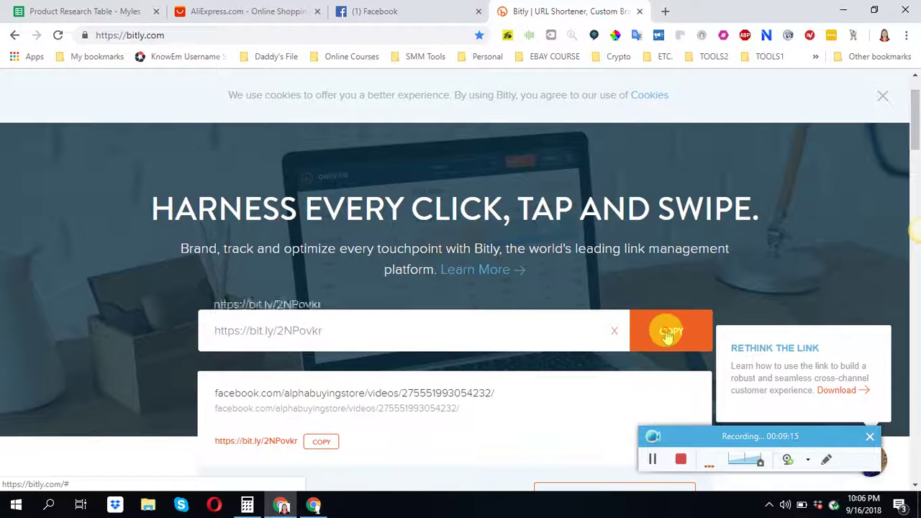
left_click(93, 13)
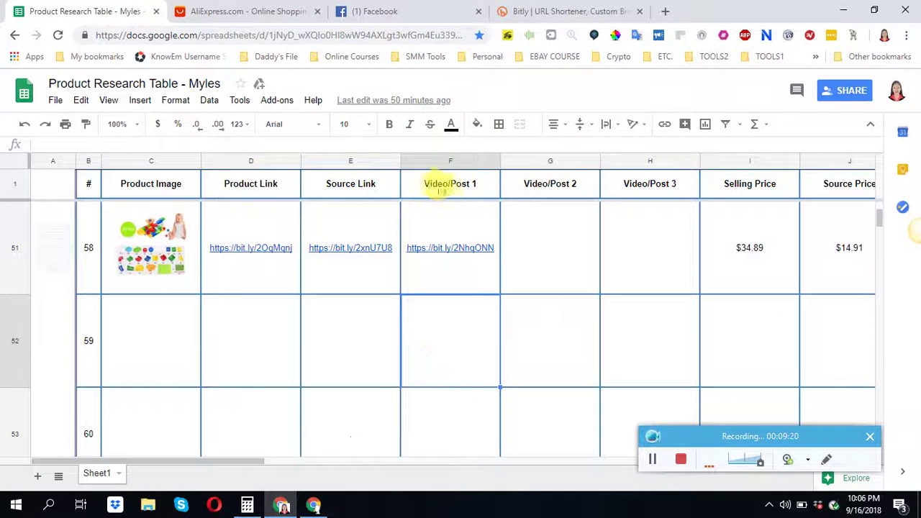
right_click(435, 330)
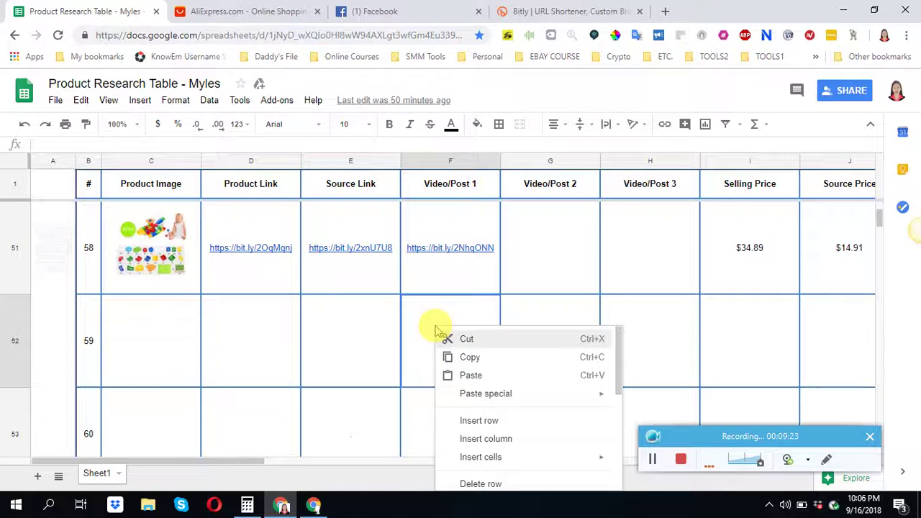
left_click(471, 377)
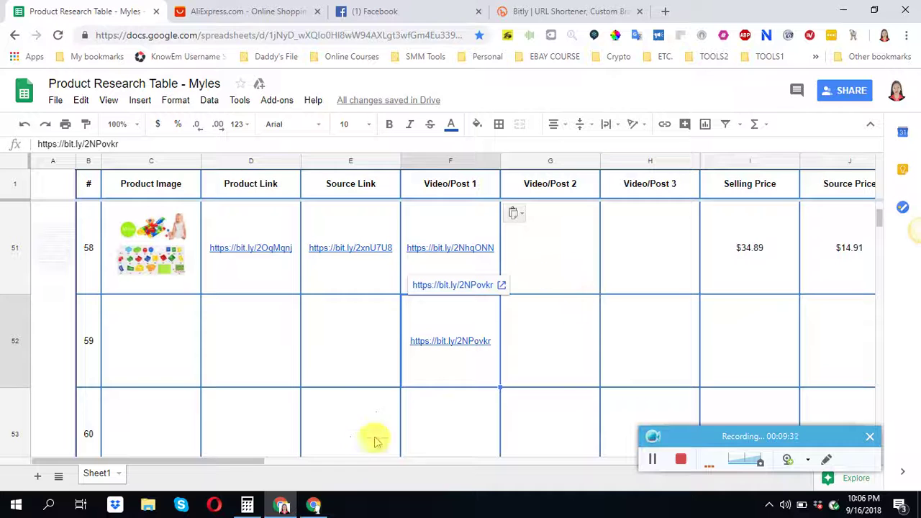
Close the teeth whitening Facebook post and compare the engagement of Alpha Buying's teeth whitening and anti-fungal nail ads
left_click(322, 501)
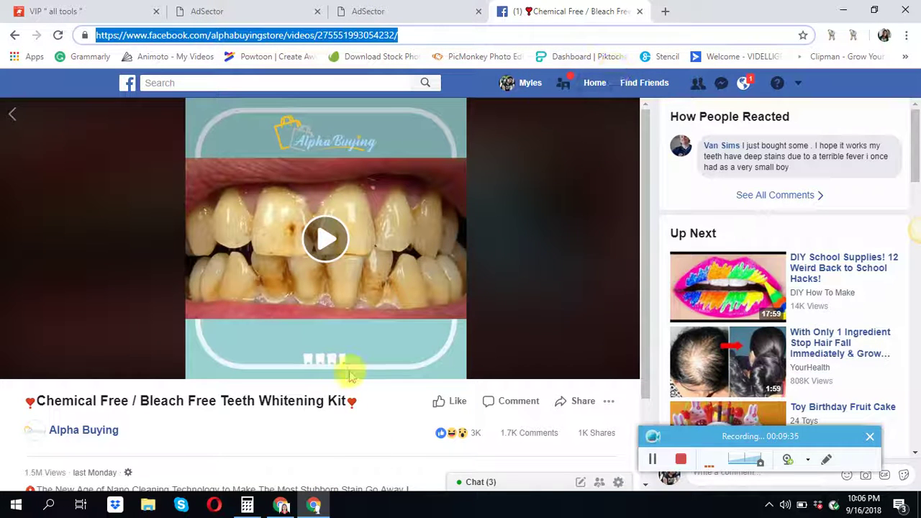
left_click(639, 12)
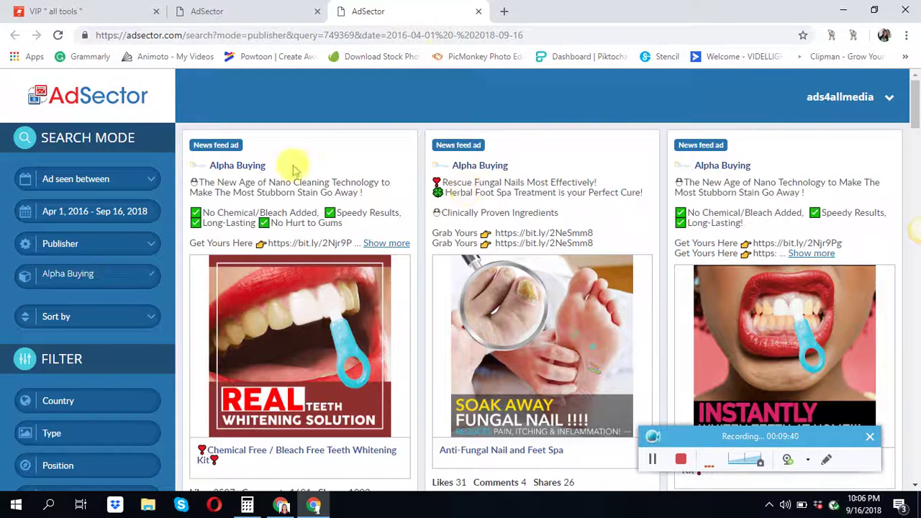
scroll(410, 288, "down", 1)
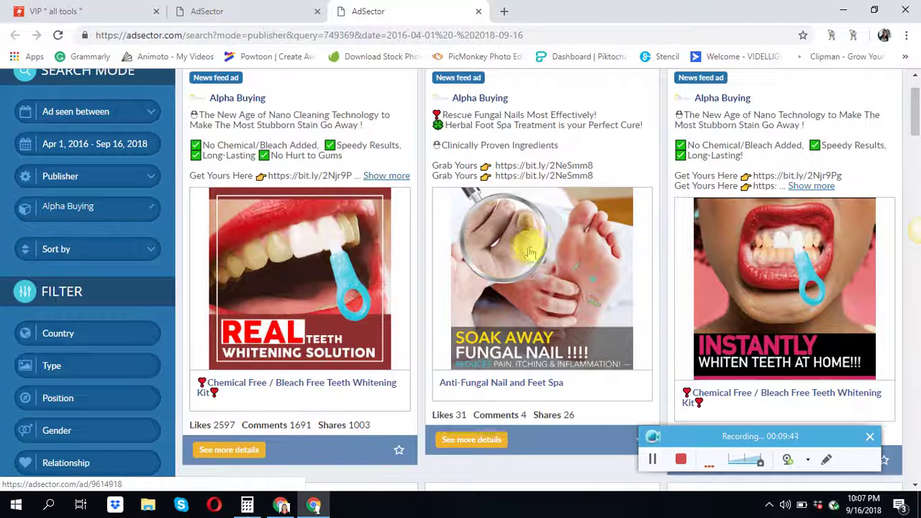
scroll(529, 251, "down", 3)
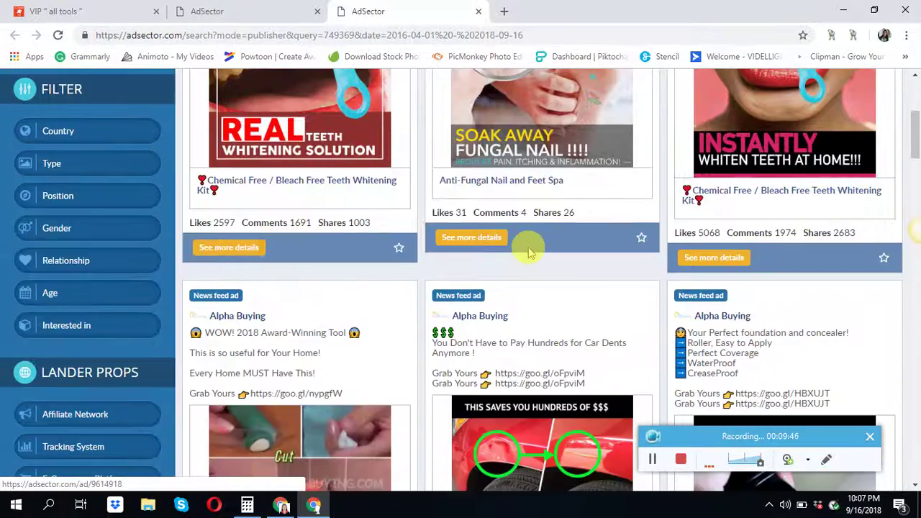
scroll(518, 263, "up", 4)
scroll(522, 268, "down", 1)
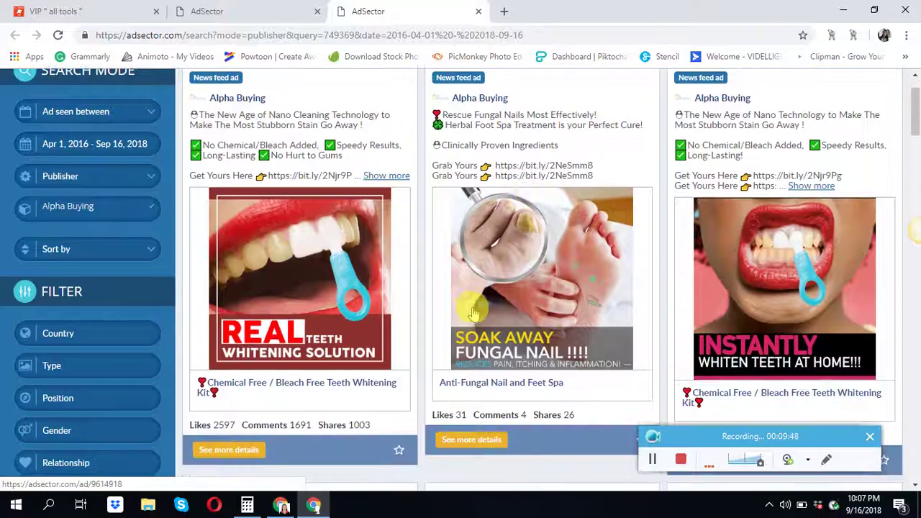
scroll(713, 267, "down", 1)
scroll(678, 251, "up", 2)
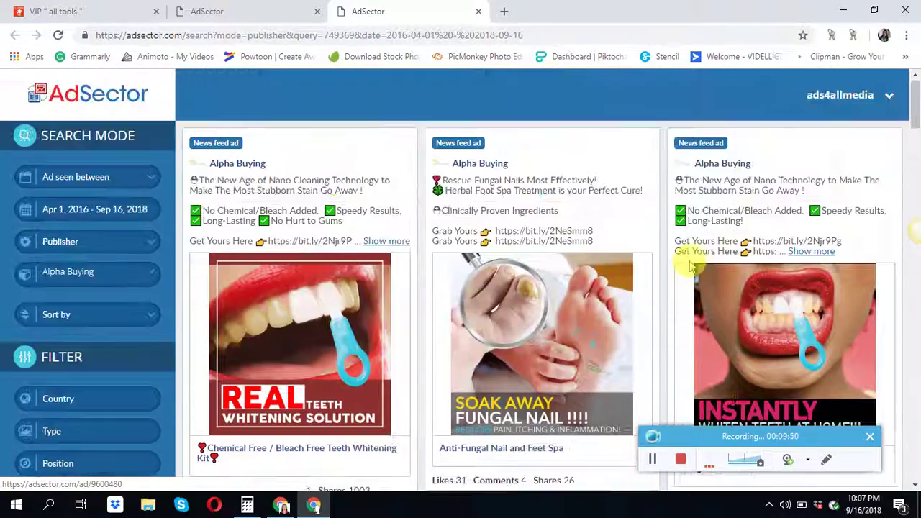
scroll(795, 291, "down", 1)
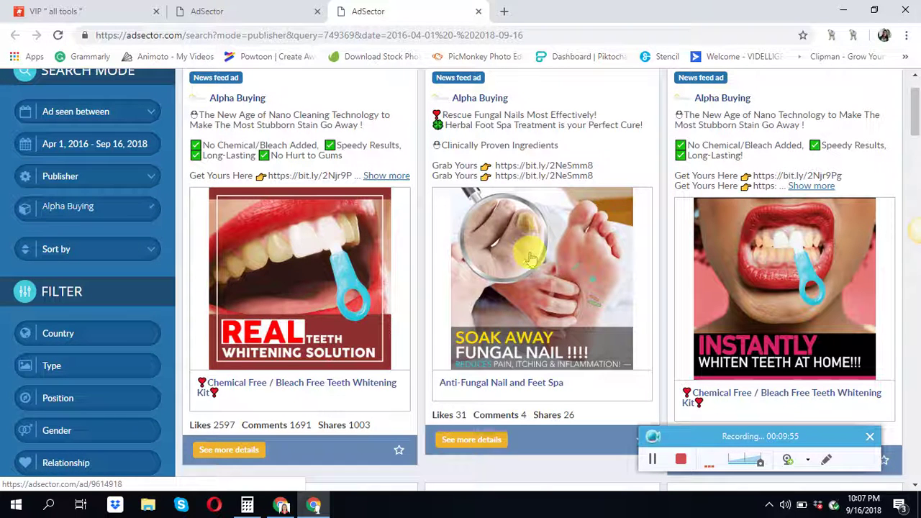
scroll(531, 251, "down", 2)
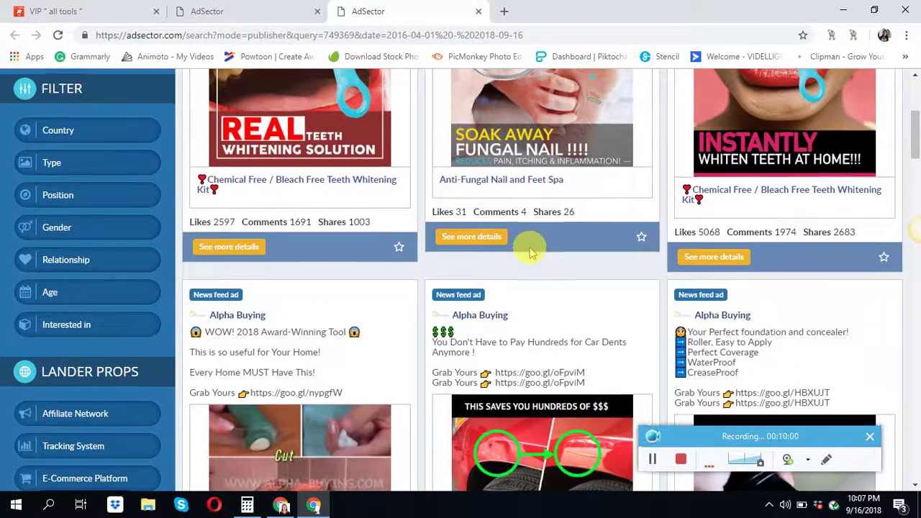
Find Alpha Buying's "The Most All-Rounded Repair Tool on Earth" ad and open its details in a new tab
scroll(530, 248, "down", 4)
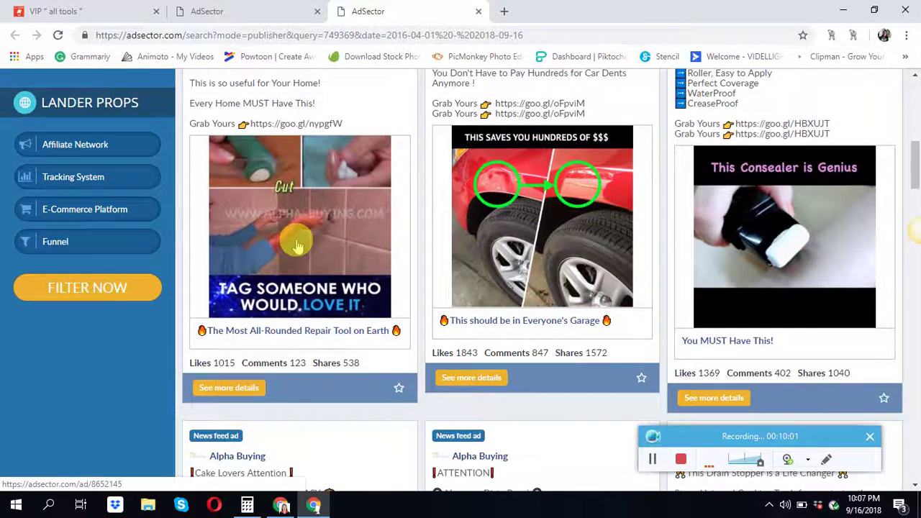
scroll(297, 246, "up", 1)
scroll(294, 240, "down", 1)
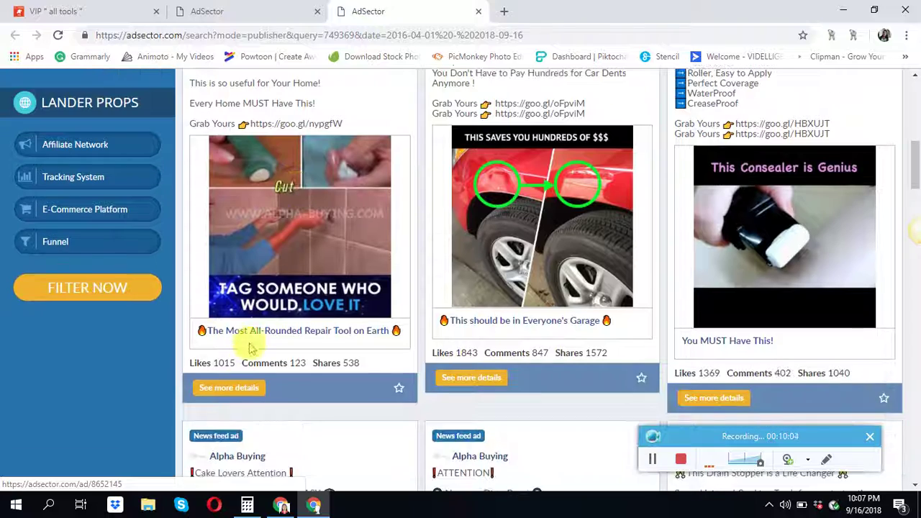
right_click(232, 389)
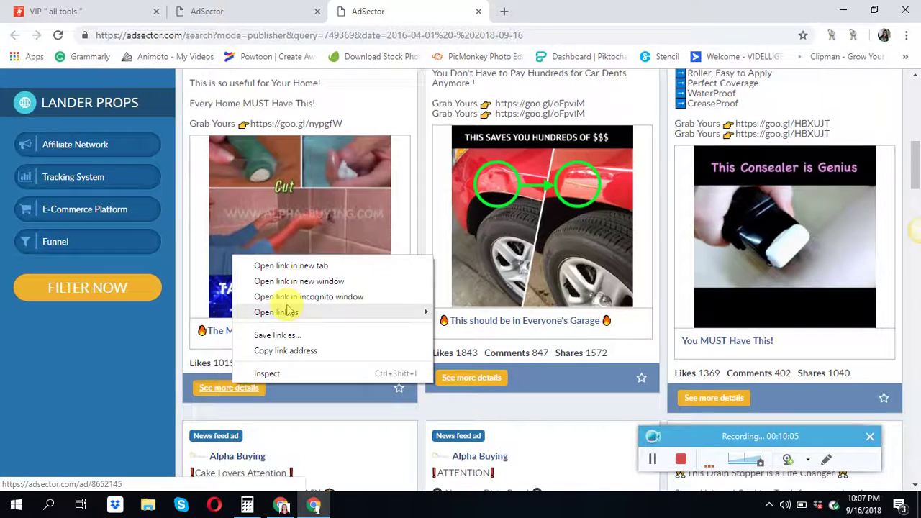
left_click(327, 264)
Locate Alpha Buying's roller foundation and concealer ad, "You MUST Have This!", and open its details in a new tab
scroll(460, 306, "up", 1)
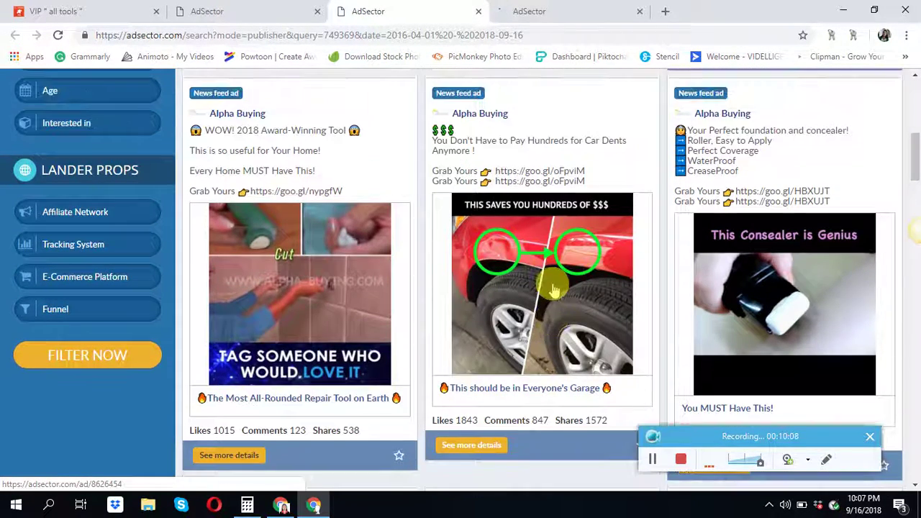
scroll(551, 289, "down", 1)
scroll(604, 286, "up", 2)
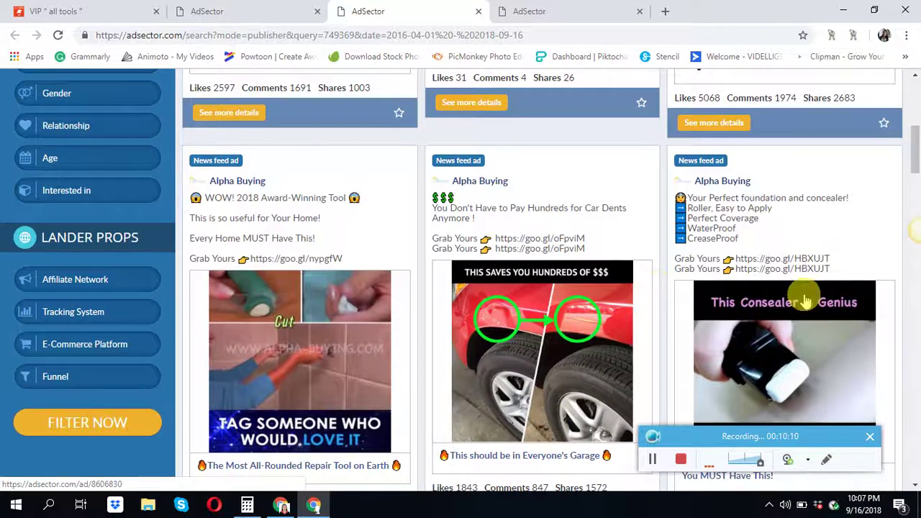
scroll(802, 298, "down", 1)
scroll(789, 290, "down", 1)
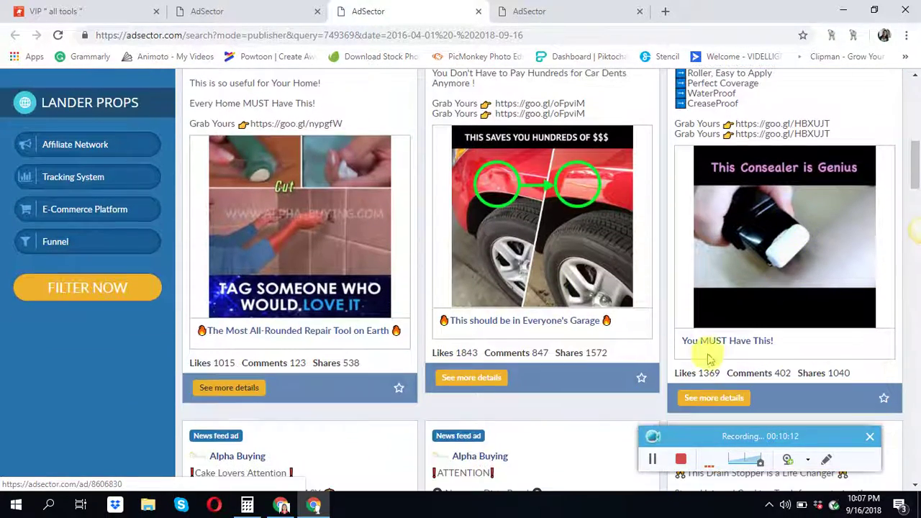
right_click(701, 396)
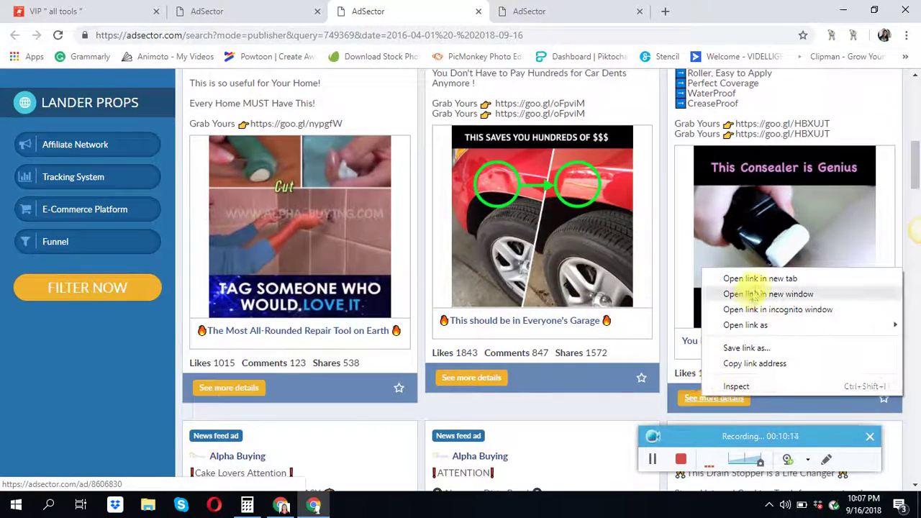
left_click(756, 279)
Examine the likes, comments and shares of Alpha Buying's other ads, including the sponge, drain stopper, defrosting tray and shaver
scroll(532, 230, "down", 1)
scroll(533, 230, "down", 4)
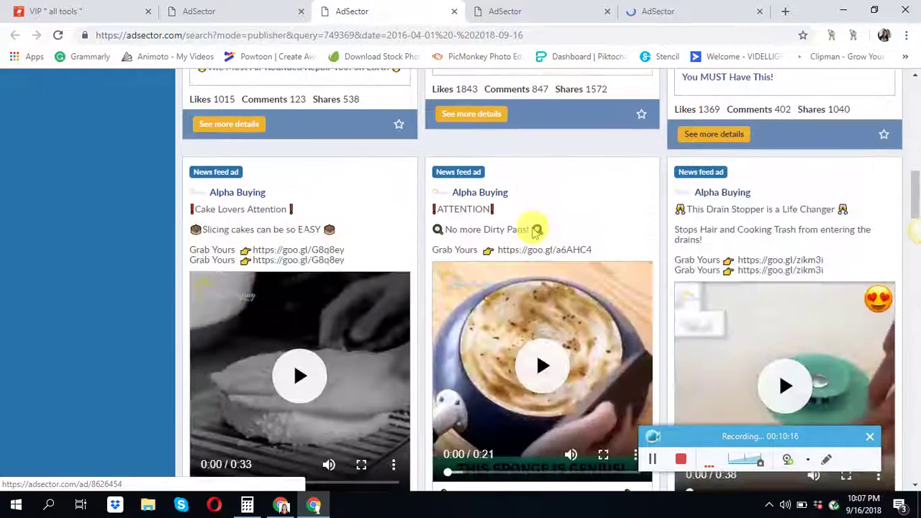
scroll(536, 230, "down", 2)
scroll(535, 230, "up", 1)
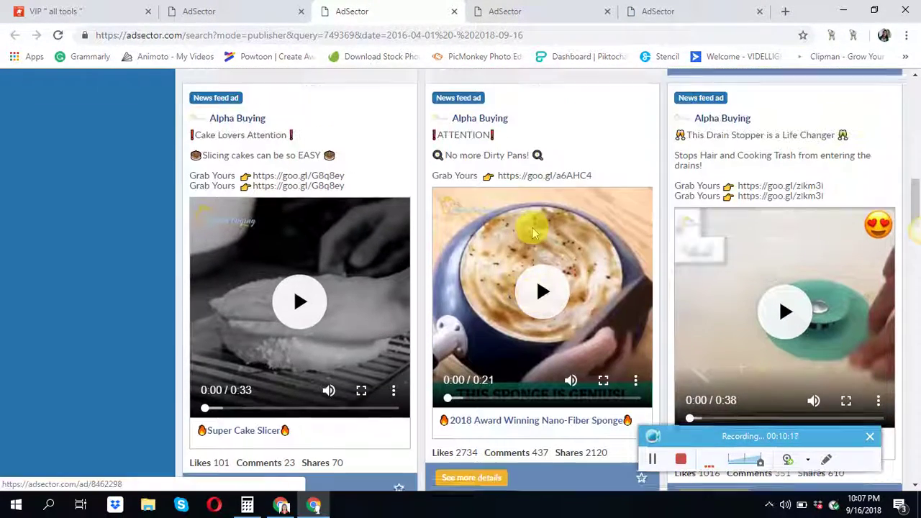
scroll(535, 230, "down", 1)
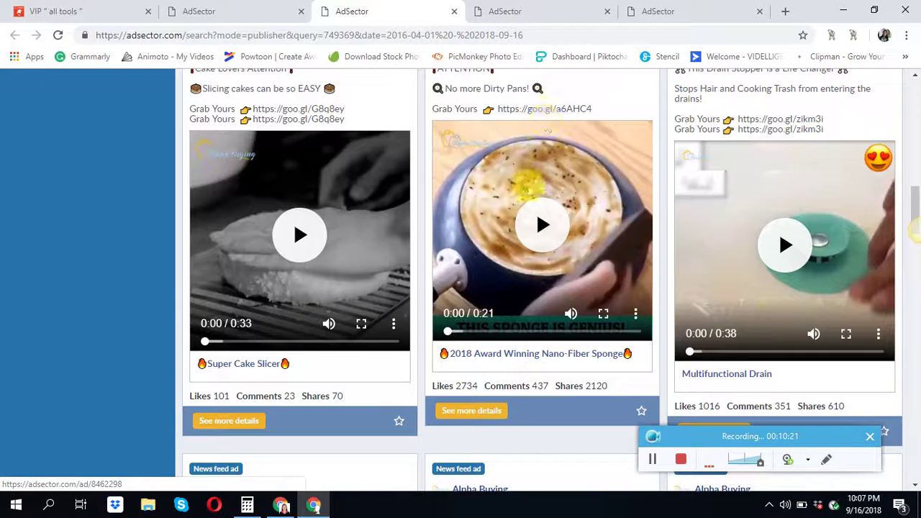
scroll(750, 264, "down", 6)
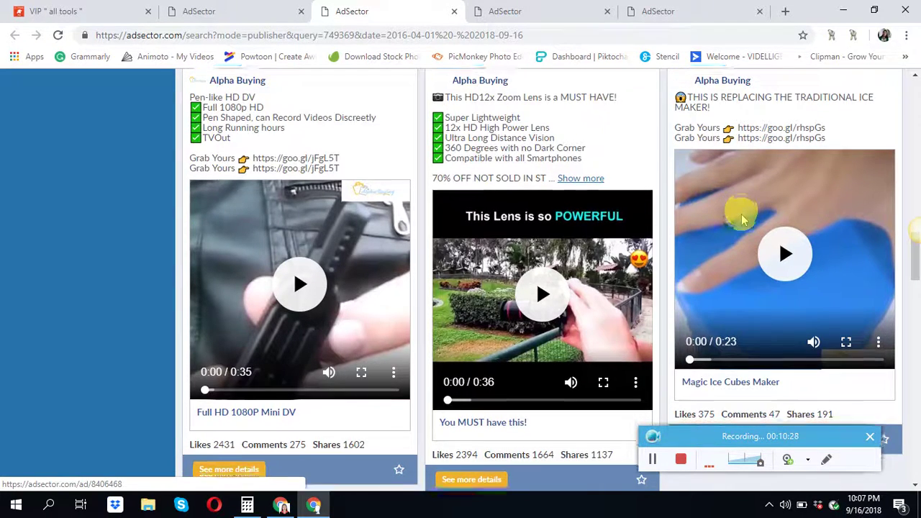
scroll(744, 220, "down", 6)
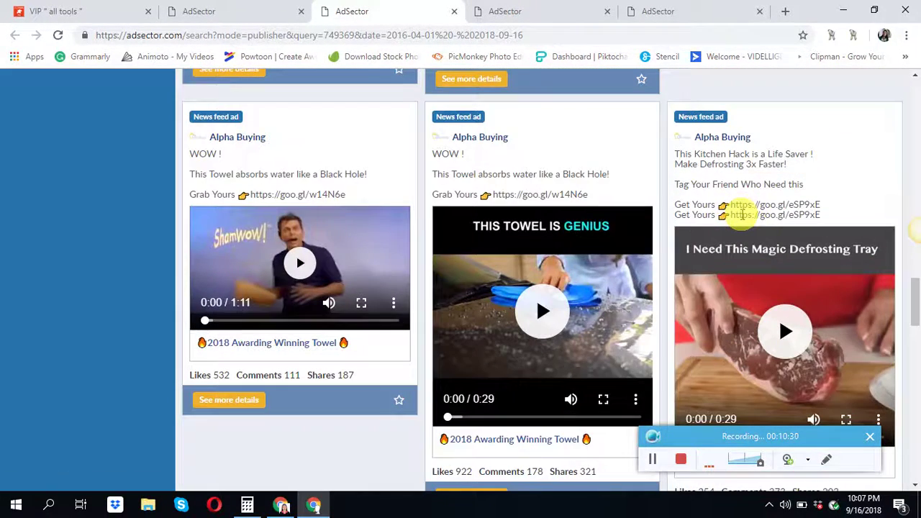
scroll(744, 220, "down", 5)
scroll(743, 220, "down", 2)
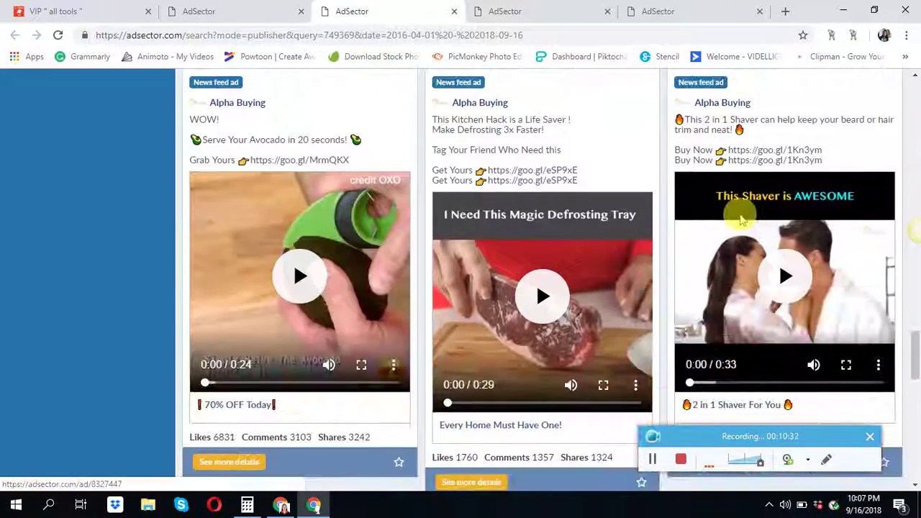
scroll(741, 217, "down", 5)
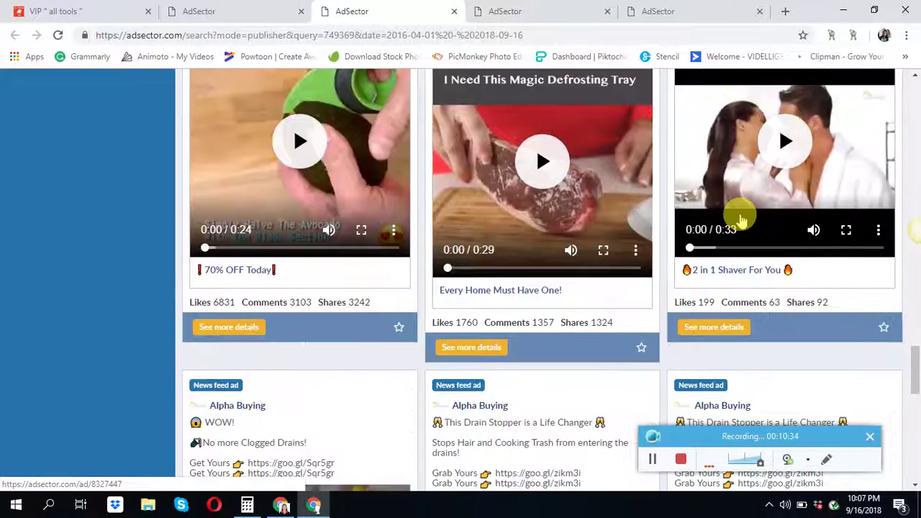
scroll(741, 214, "down", 7)
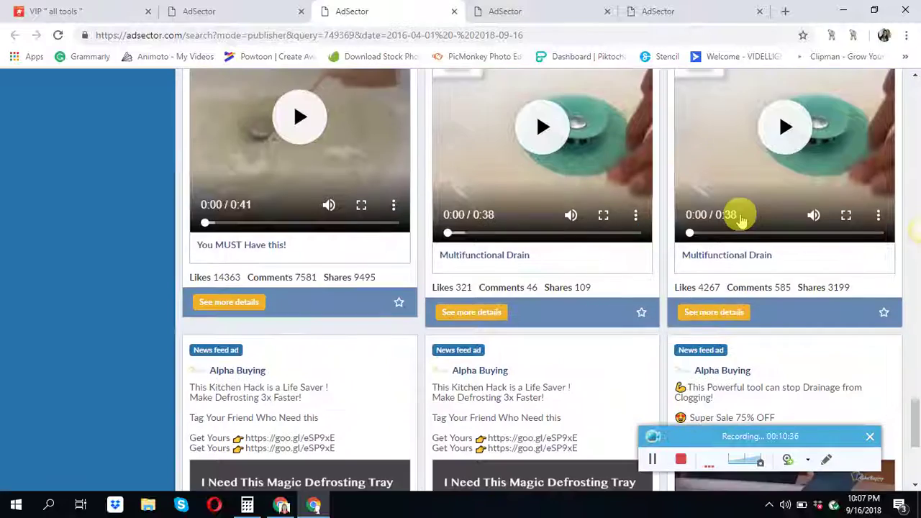
scroll(741, 213, "down", 1)
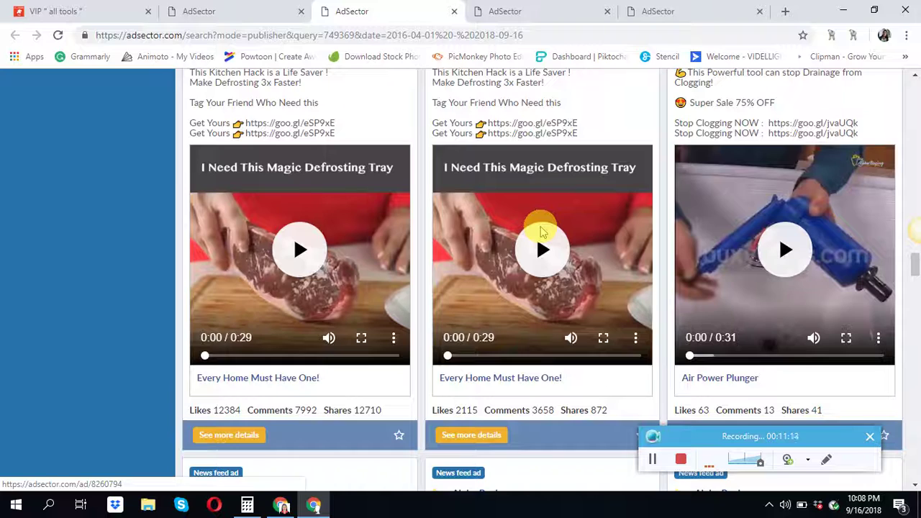
scroll(542, 231, "down", 6)
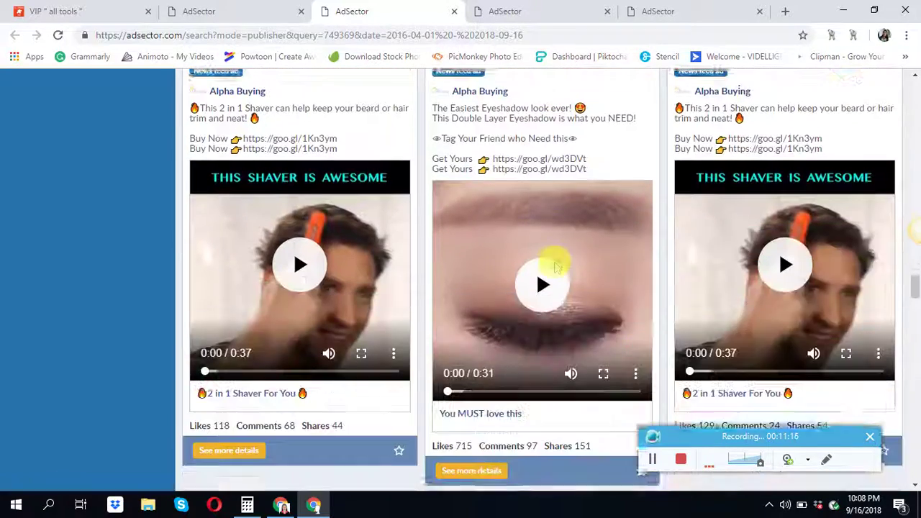
scroll(553, 263, "down", 5)
scroll(551, 261, "up", 6)
scroll(551, 259, "down", 1)
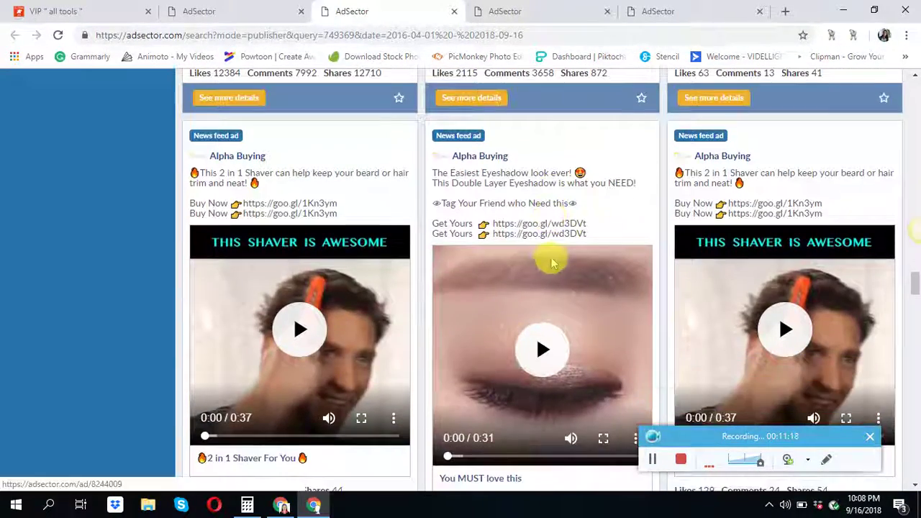
scroll(494, 192, "up", 5)
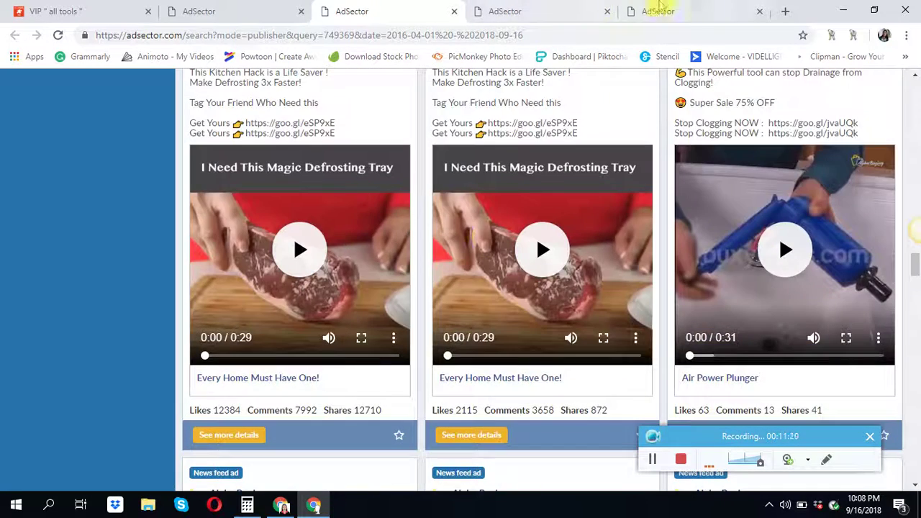
Open the original Facebook post of the foundation and concealer ad and close its ad details page
left_click(675, 8)
left_click(532, 8)
left_click(662, 12)
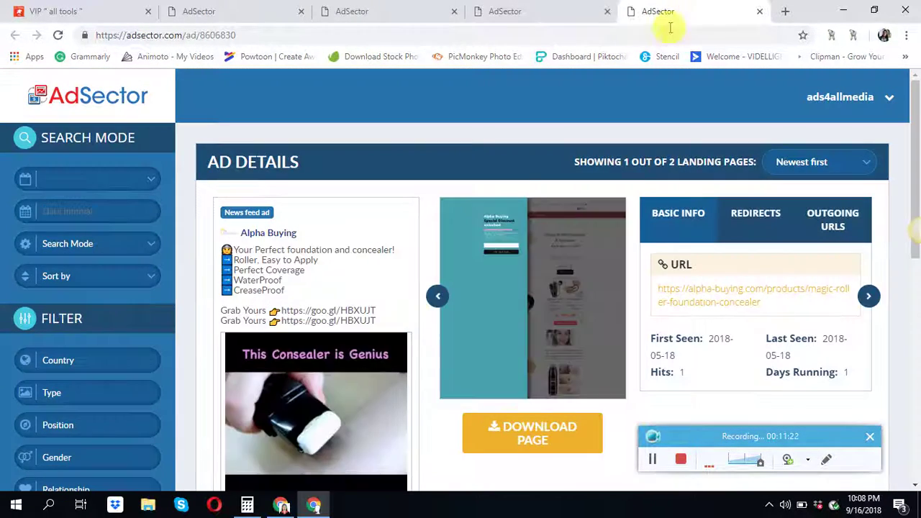
scroll(452, 301, "down", 2)
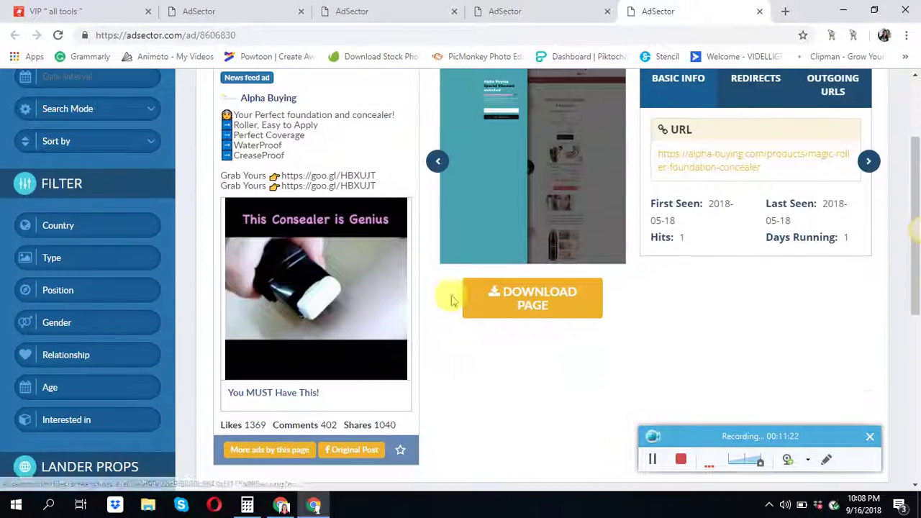
left_click(354, 455)
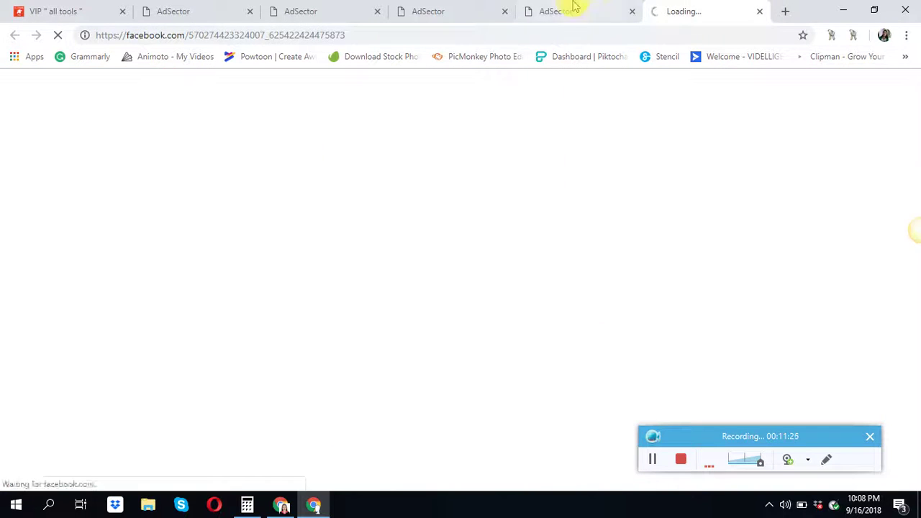
left_click(579, 9)
left_click(632, 12)
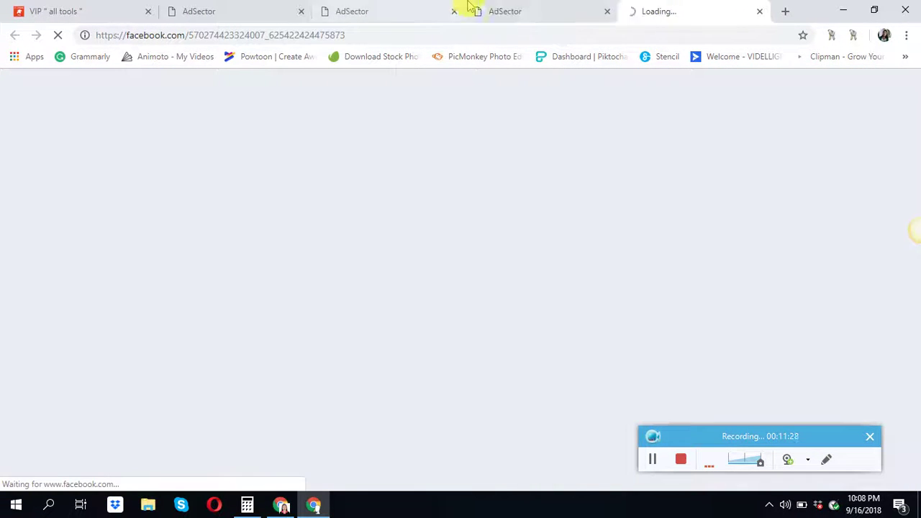
Open the original Facebook post of the all-rounded repair tool ad and close its ad details page
left_click(473, 9)
scroll(374, 244, "down", 3)
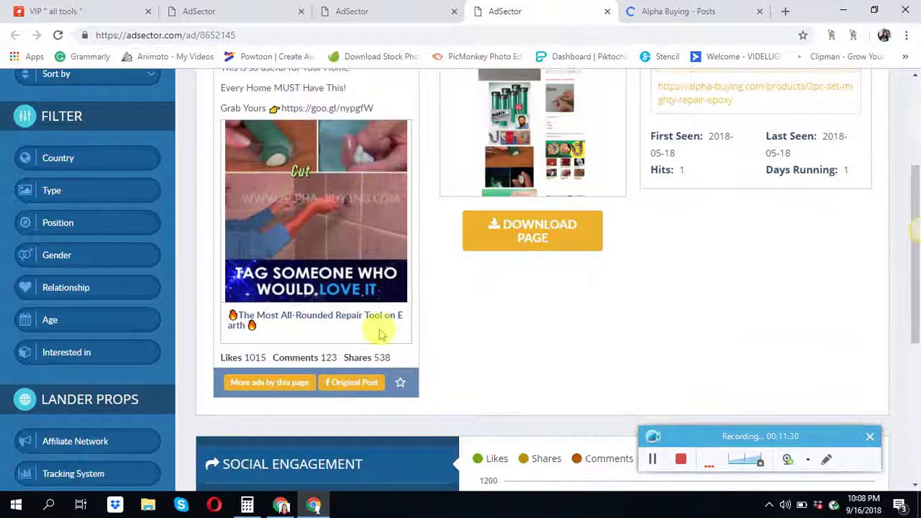
left_click(364, 384)
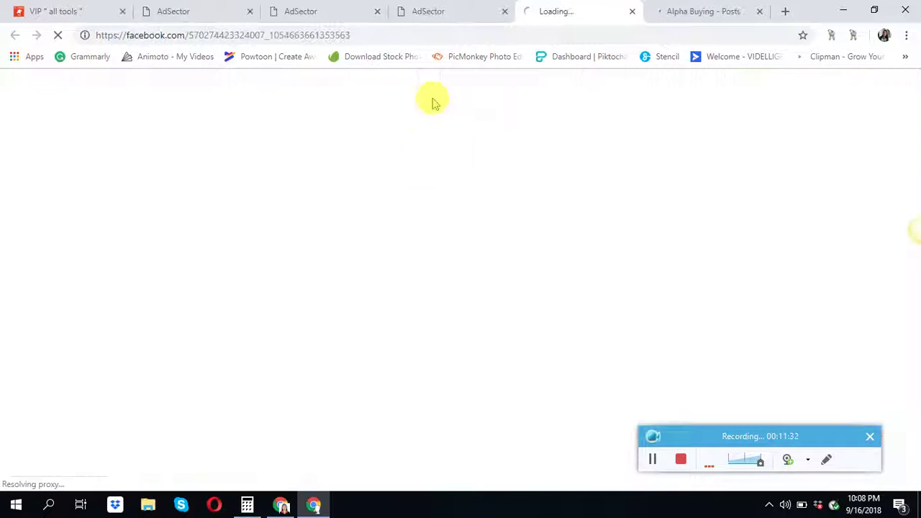
left_click(438, 9)
left_click(504, 11)
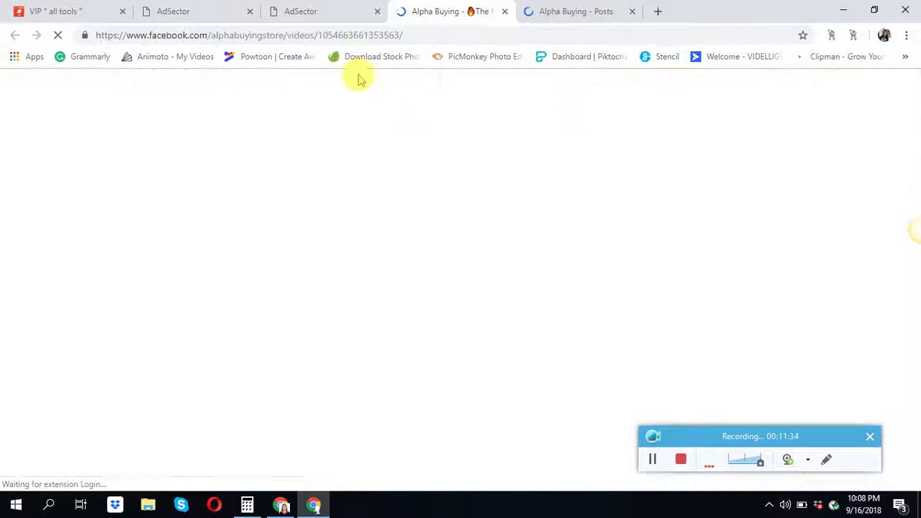
Recheck the engagement of Alpha Buying's ads in the publisher search results, and close those results
left_click(329, 10)
scroll(415, 424, "down", 3)
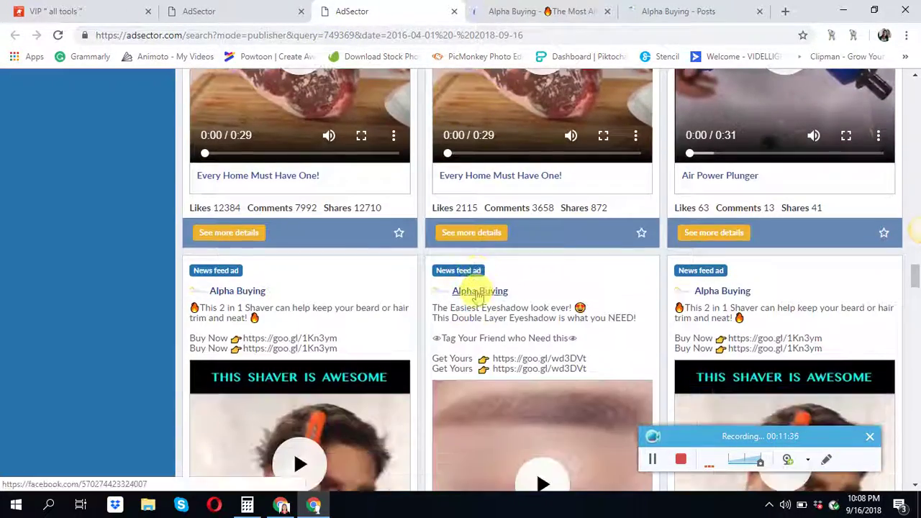
scroll(477, 291, "up", 3)
scroll(477, 292, "up", 8)
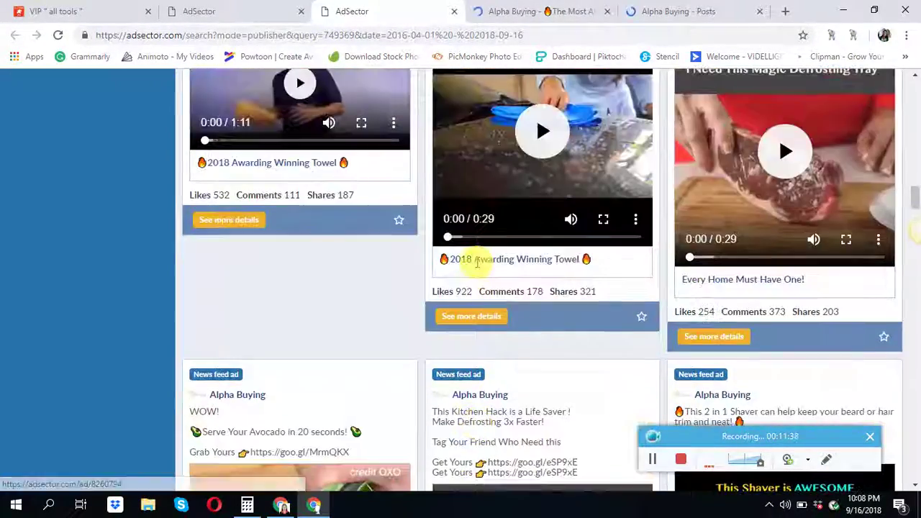
scroll(471, 261, "down", 5)
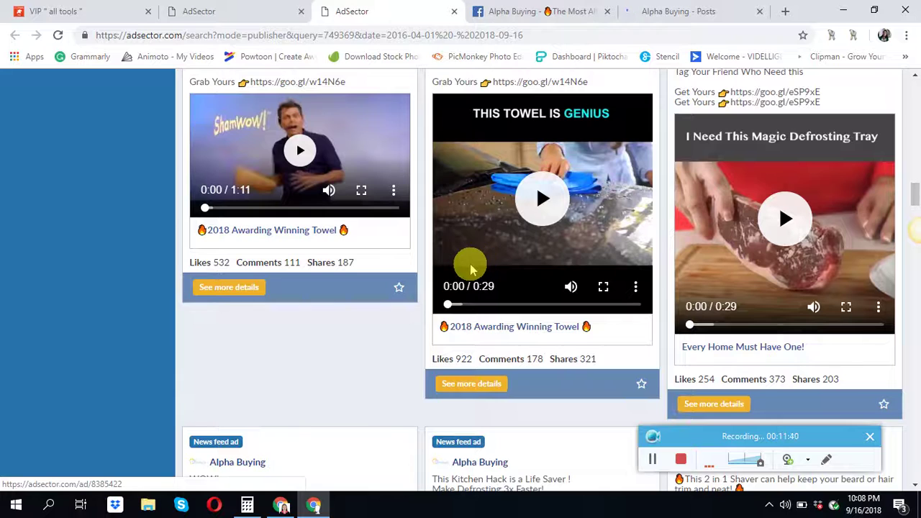
scroll(468, 256, "up", 6)
scroll(471, 264, "up", 1)
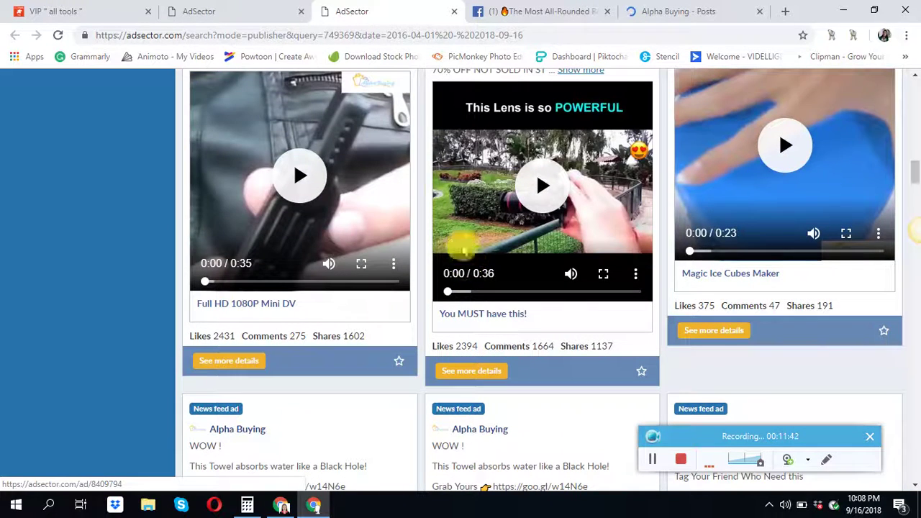
left_click(454, 12)
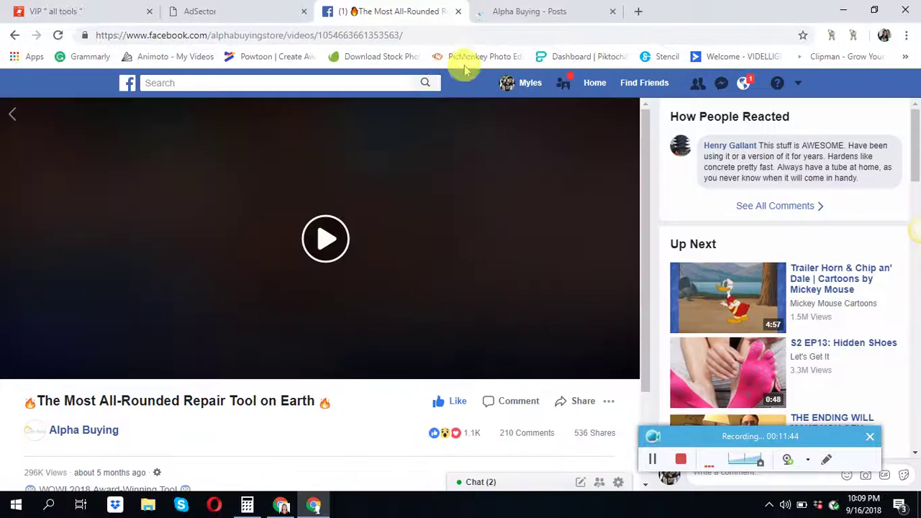
Review Alpha Buying's foundation and concealer post on Facebook, open it in the viewer, and close it
left_click(552, 7)
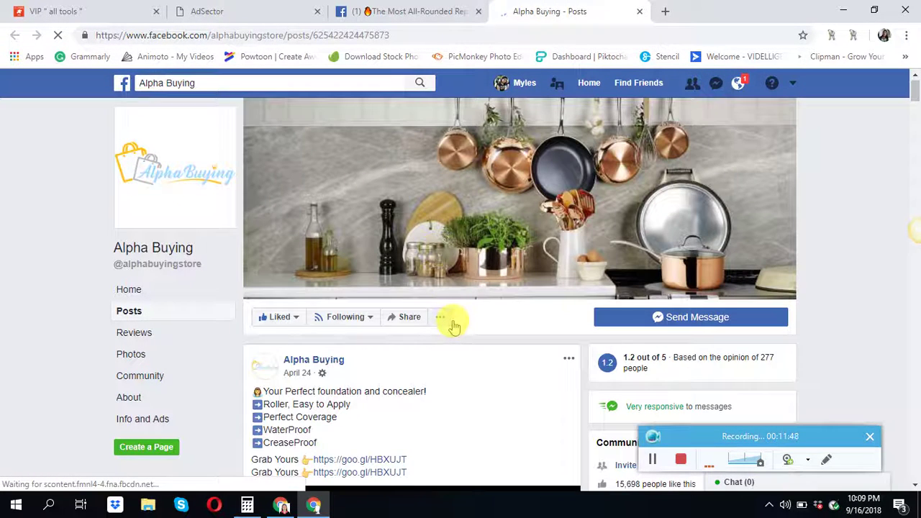
scroll(452, 329, "down", 2)
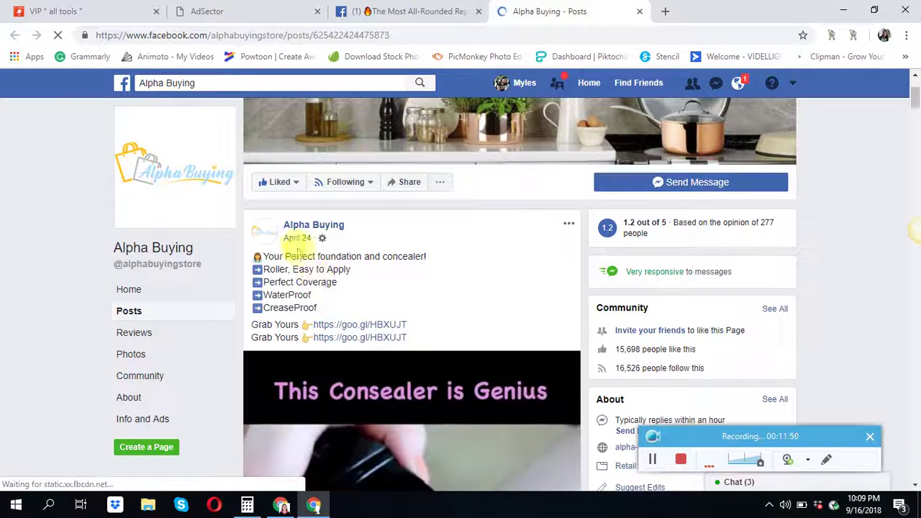
left_click(474, 142)
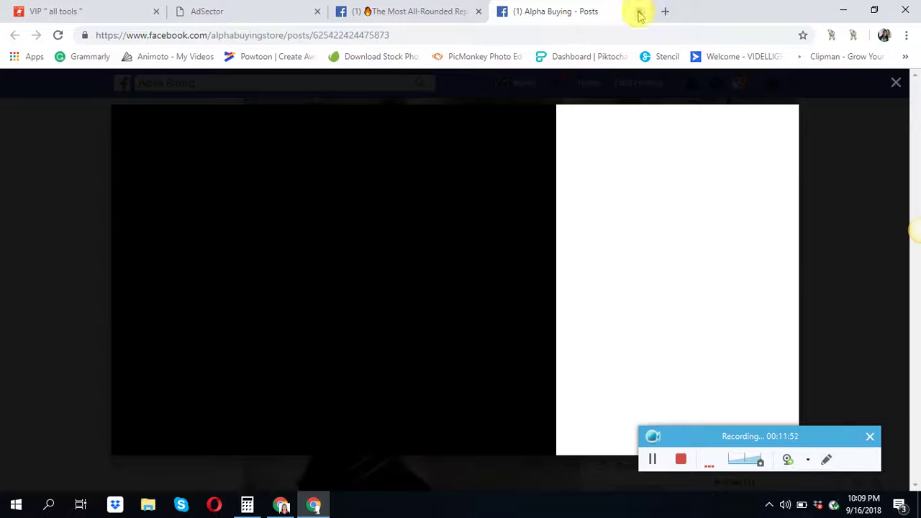
key("ctrl+w")
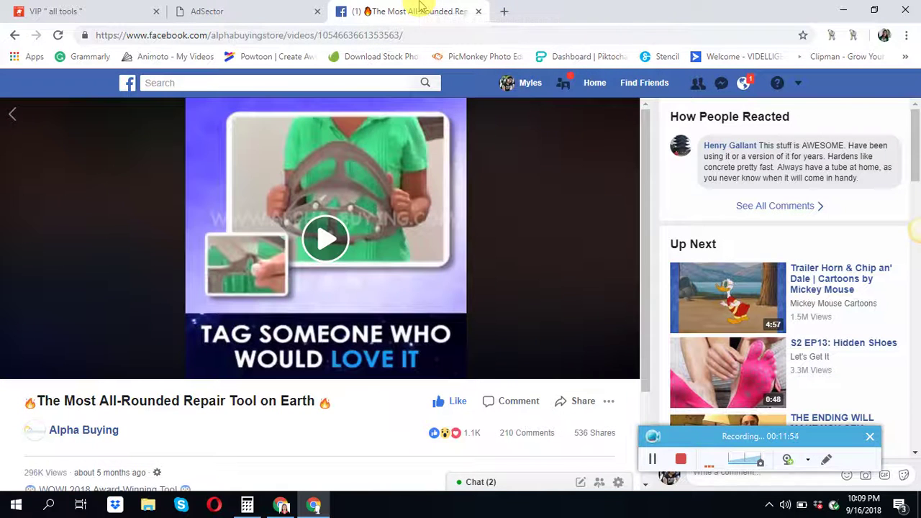
Read the repair tool video's description on Facebook, close the video and go back to the Shopify ad search results
scroll(241, 429, "down", 1)
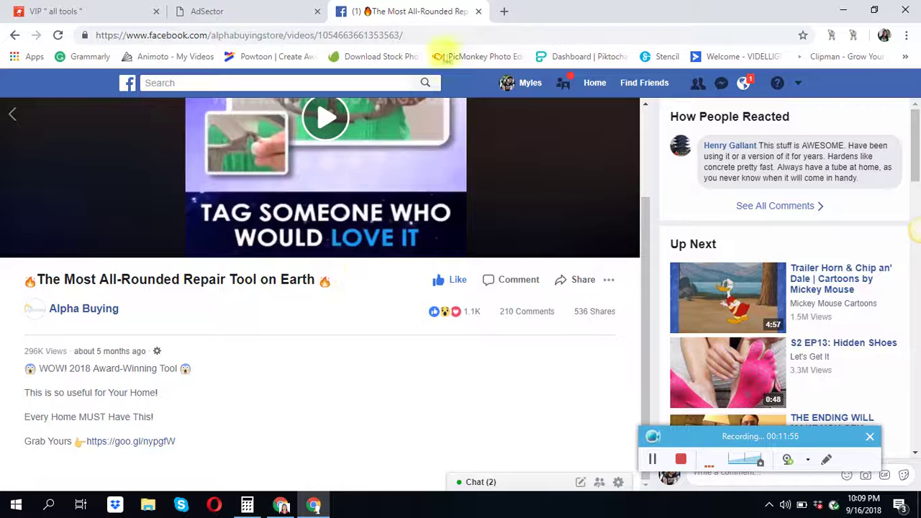
left_click(478, 12)
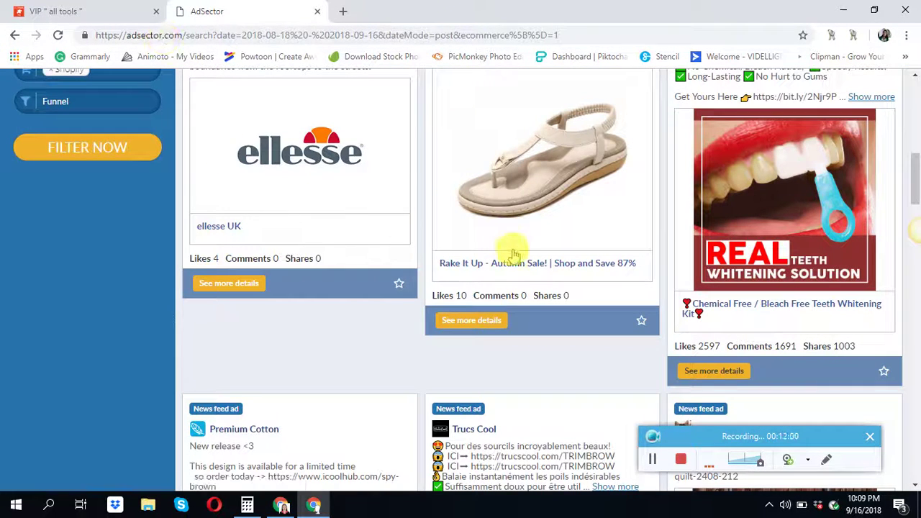
scroll(360, 222, "up", 4)
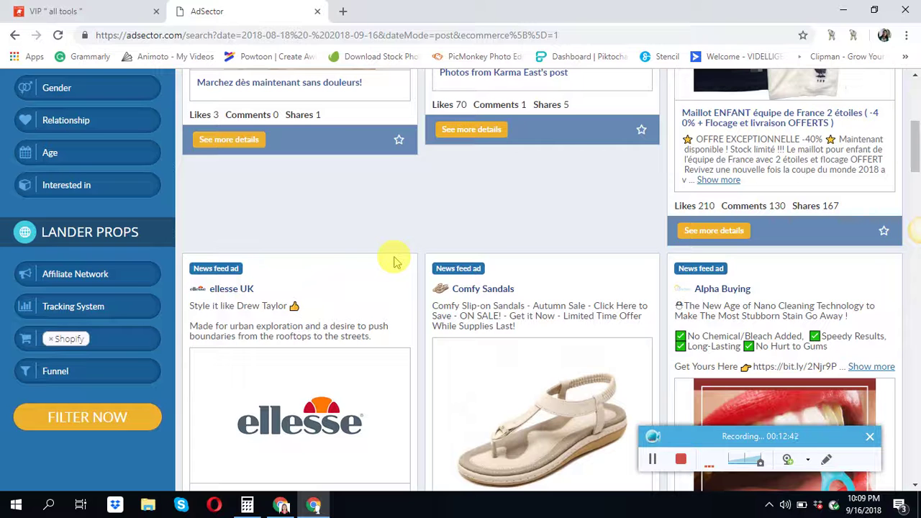
Scan the Shopify ad search results for high-engagement ads, down to Viral-Click Store's all-in-one cleaner ad
scroll(395, 262, "down", 7)
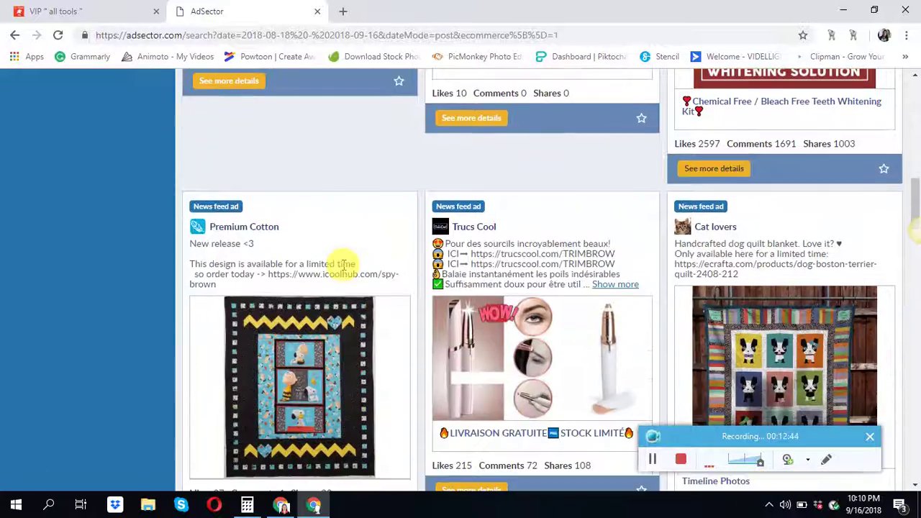
scroll(344, 264, "down", 2)
scroll(342, 265, "down", 3)
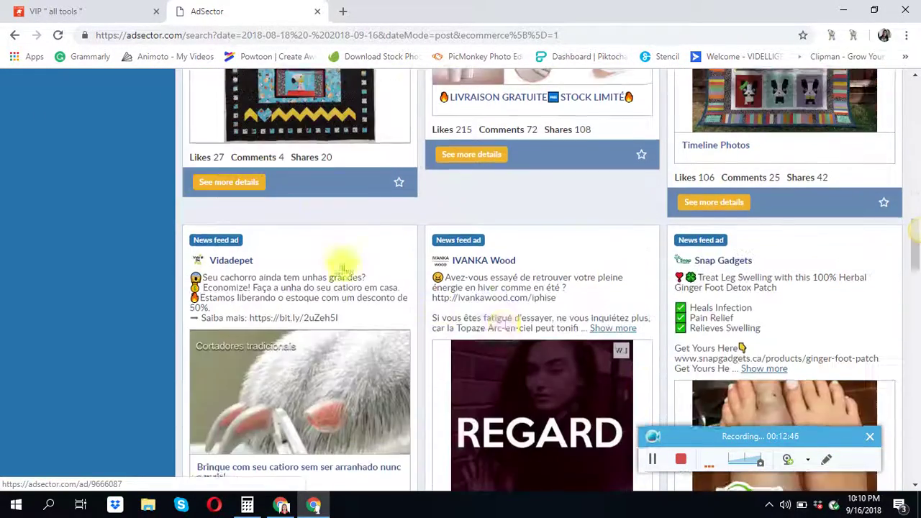
scroll(438, 304, "down", 2)
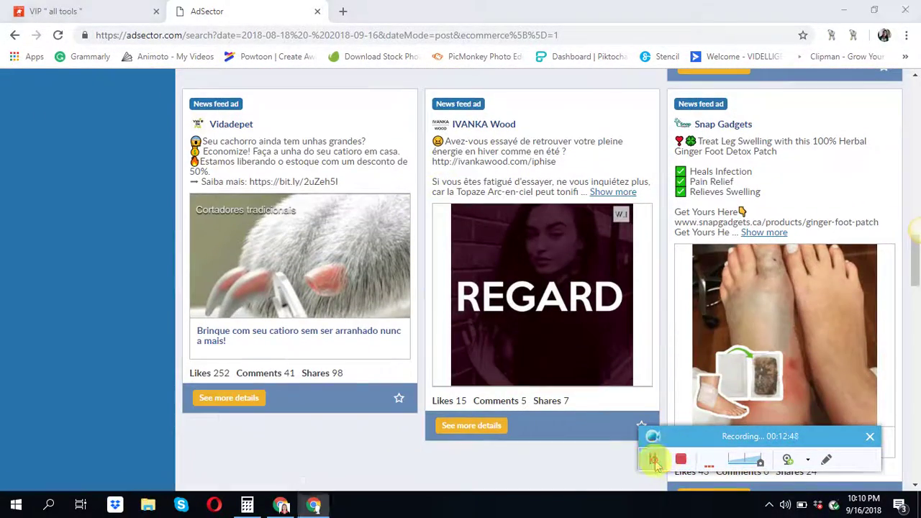
left_click(652, 458)
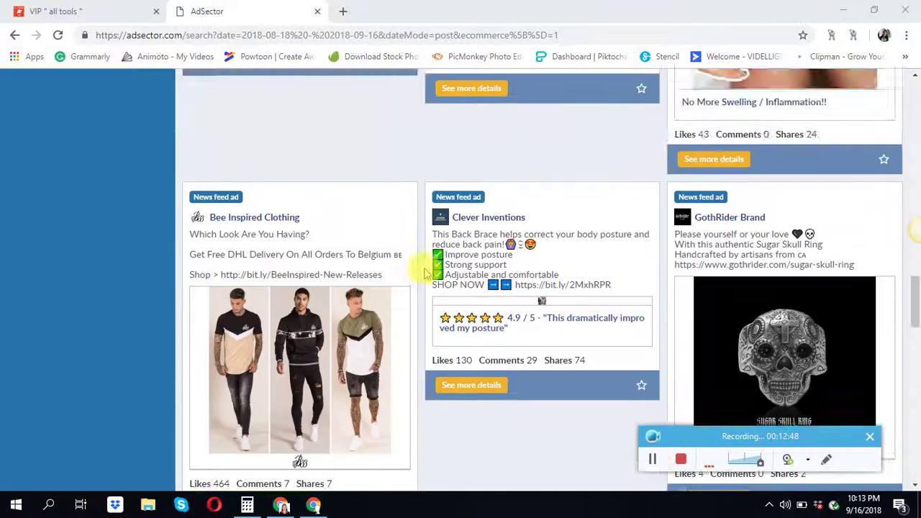
scroll(430, 278, "down", 4)
scroll(424, 279, "down", 4)
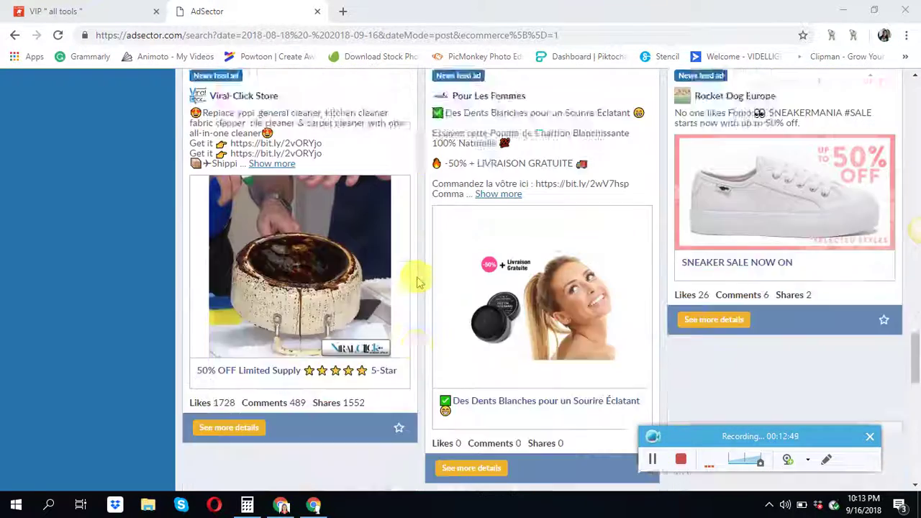
scroll(418, 279, "up", 2)
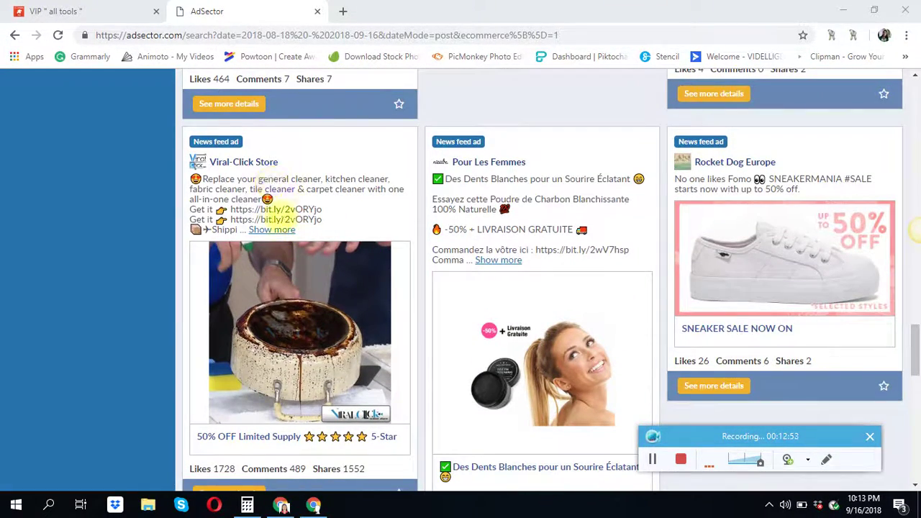
scroll(324, 331, "down", 1)
scroll(325, 332, "up", 1)
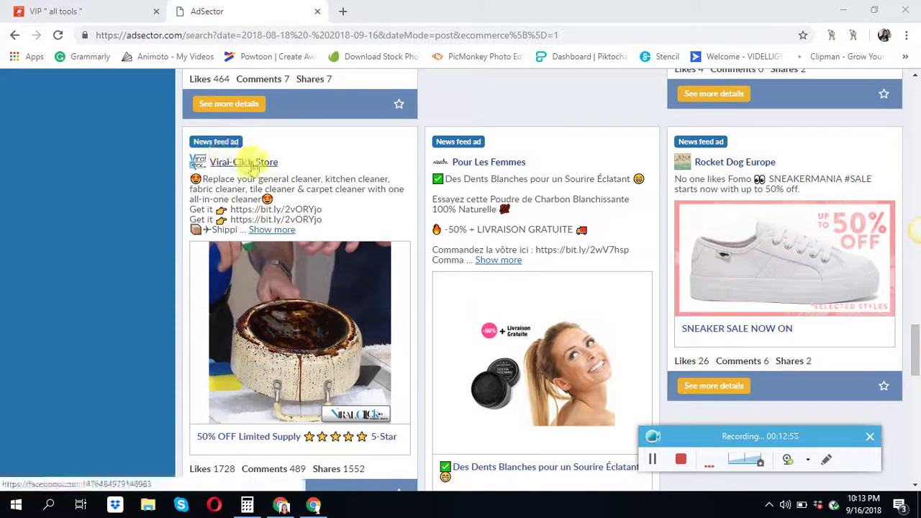
scroll(268, 346, "down", 1)
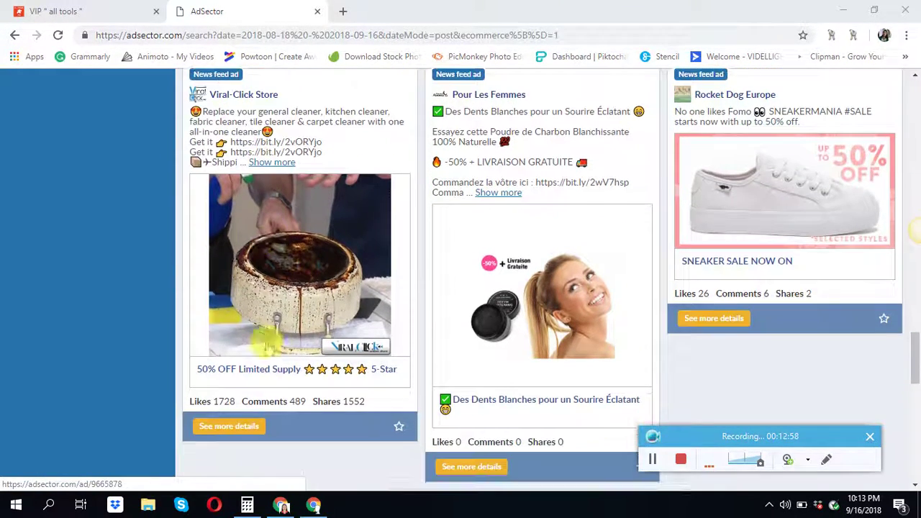
View the details of Viral-Click Store's all-in-one cleaner ad, list more ads by this page, and close the details page
left_click(240, 427)
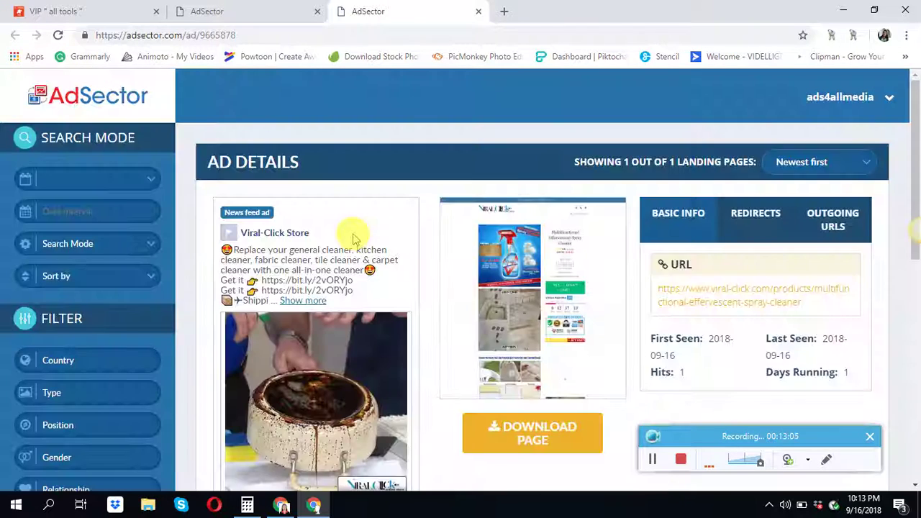
scroll(352, 233, "down", 2)
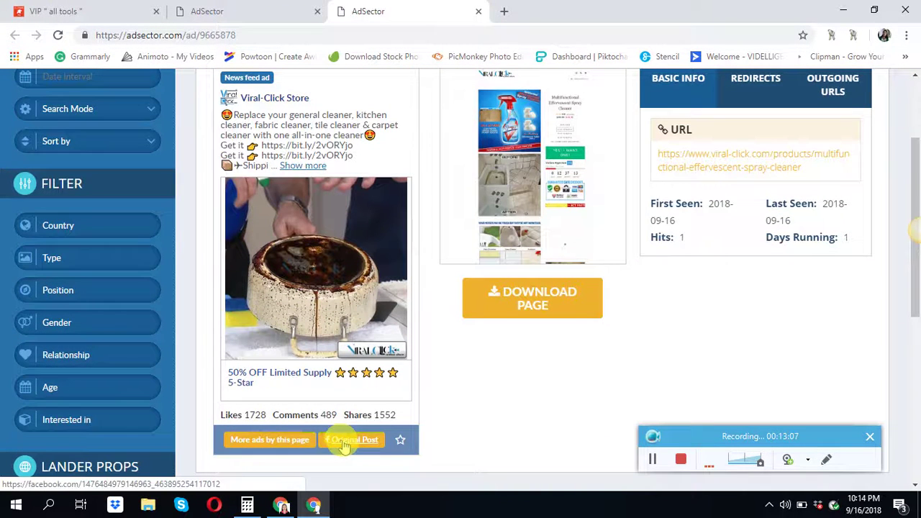
left_click(259, 439)
left_click(340, 9)
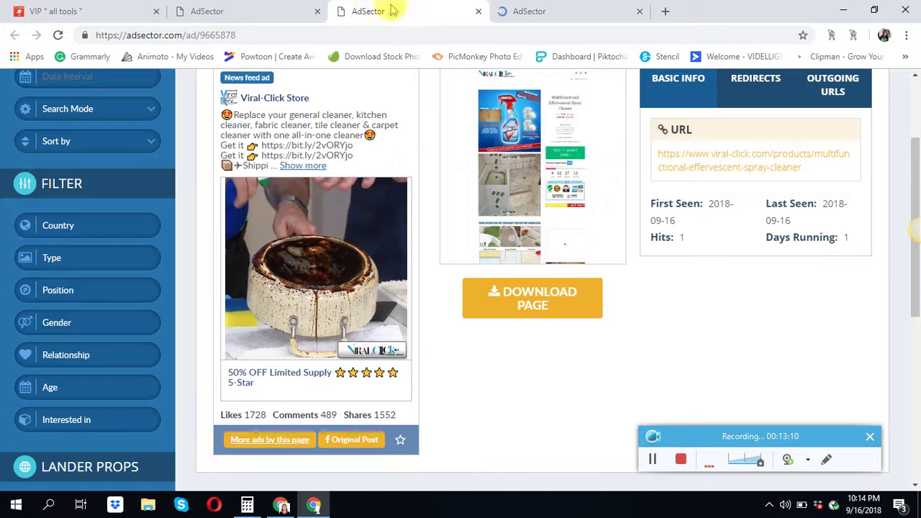
left_click(477, 13)
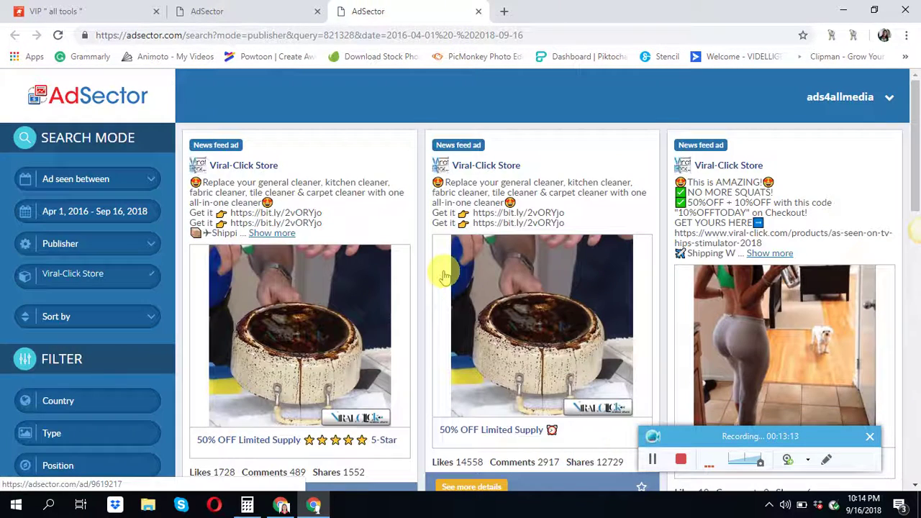
Compare the likes, comments and shares of Viral-Click Store's ads in the publisher search results, and close those results
scroll(445, 276, "down", 2)
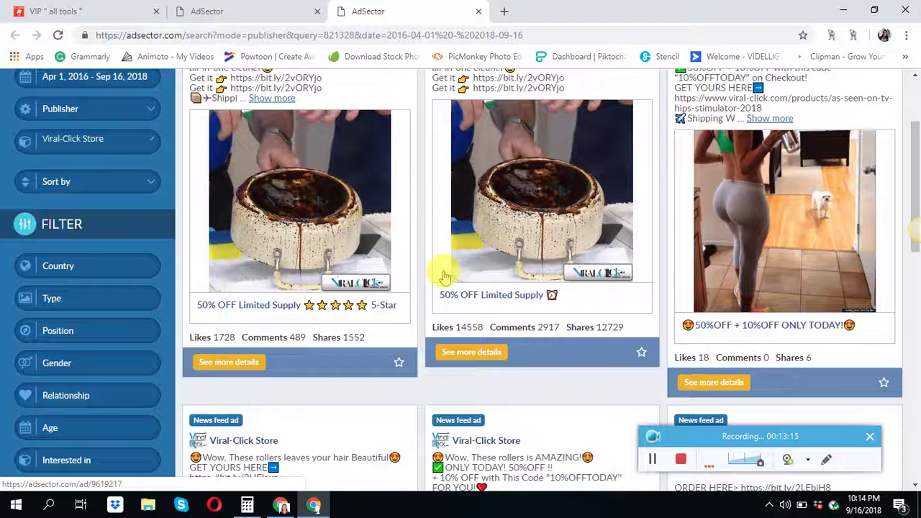
scroll(445, 276, "down", 3)
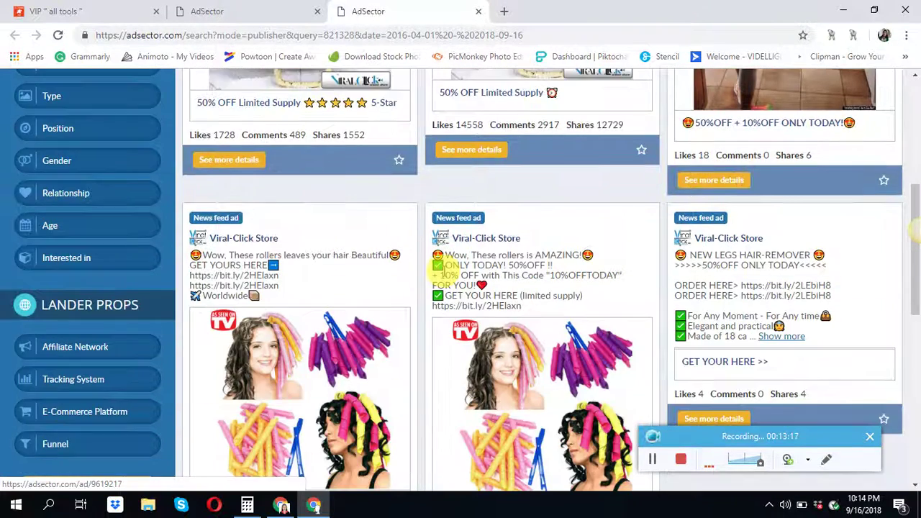
scroll(445, 276, "down", 2)
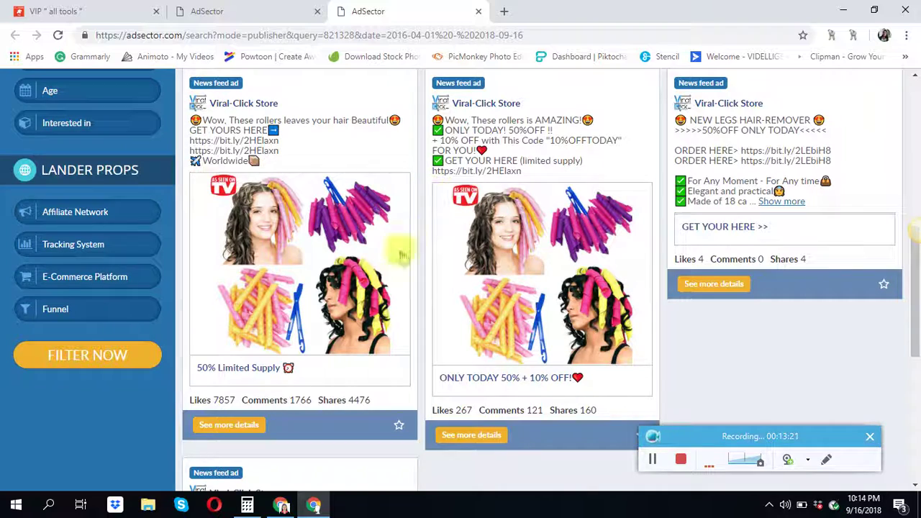
scroll(311, 272, "down", 2)
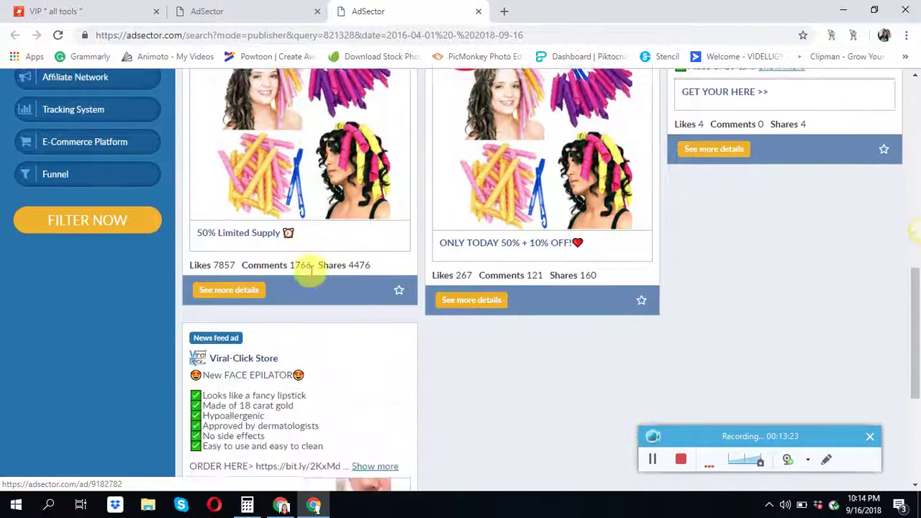
scroll(310, 267, "down", 4)
scroll(309, 267, "up", 6)
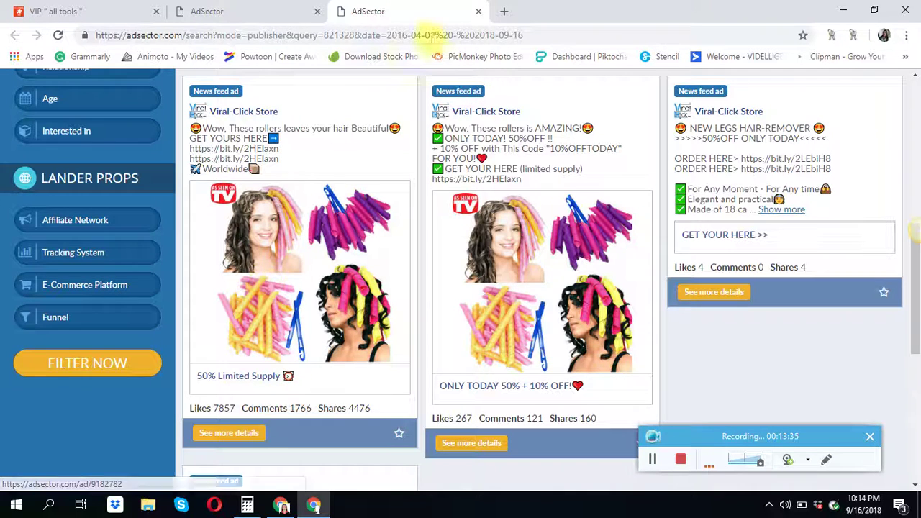
left_click(477, 11)
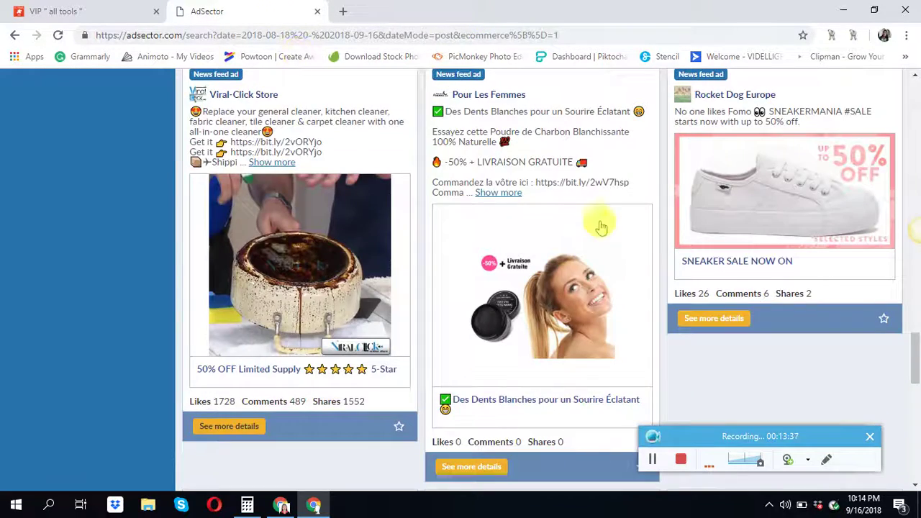
Find Simple's neck and shoulder massage ad further down the Shopify results, and open its details and original Facebook post
scroll(575, 225, "down", 5)
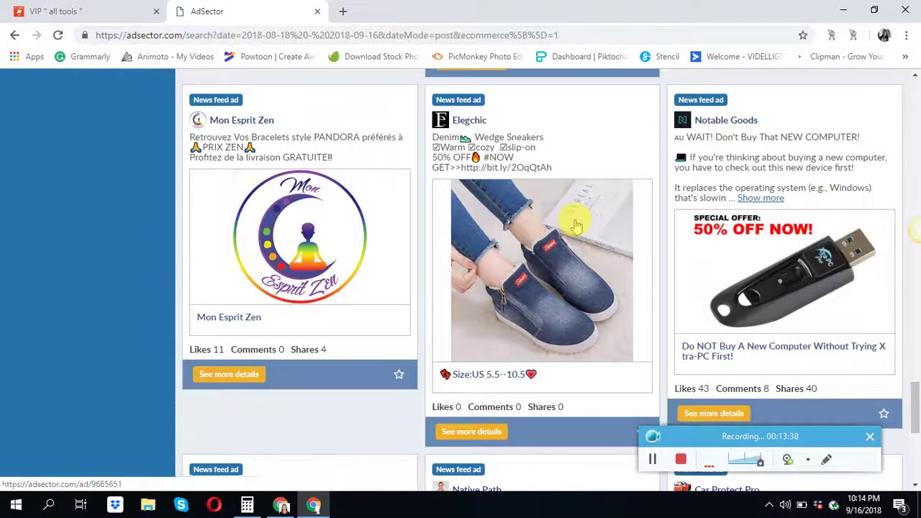
scroll(575, 225, "down", 5)
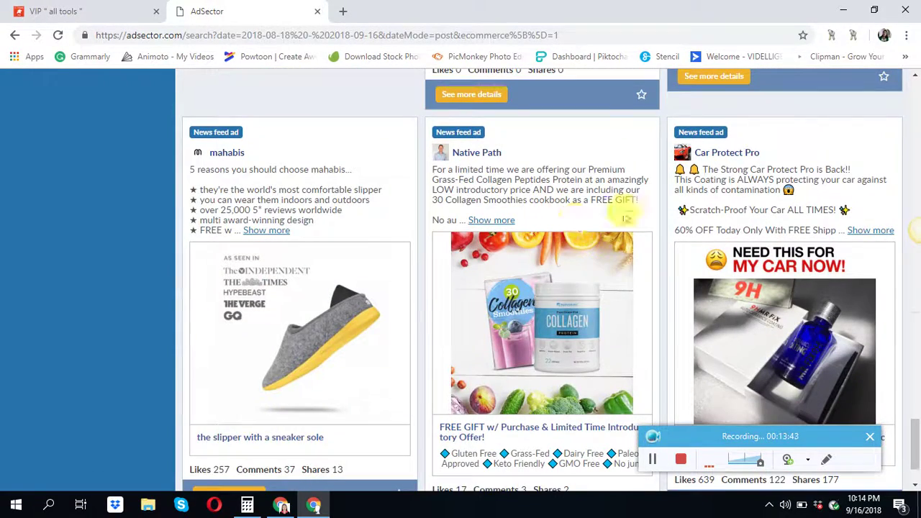
scroll(626, 209, "down", 1)
scroll(648, 219, "down", 3)
scroll(486, 227, "down", 2)
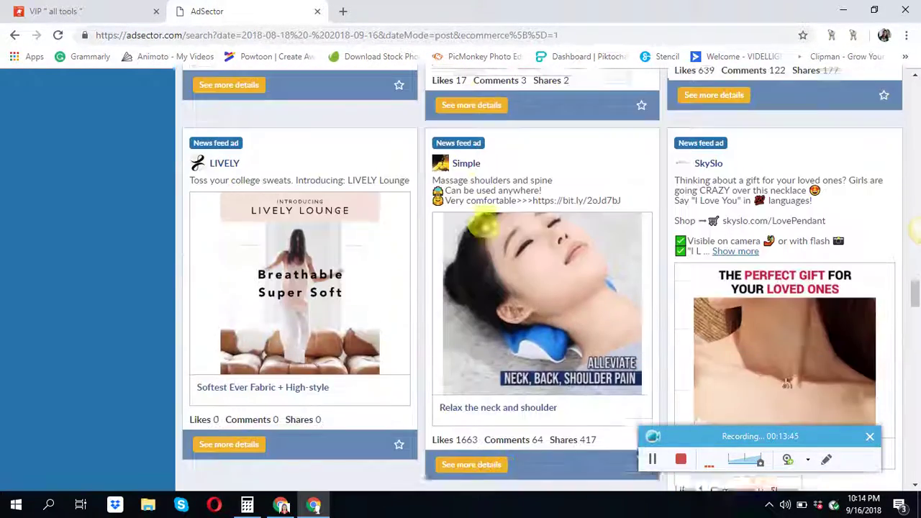
left_click(469, 457)
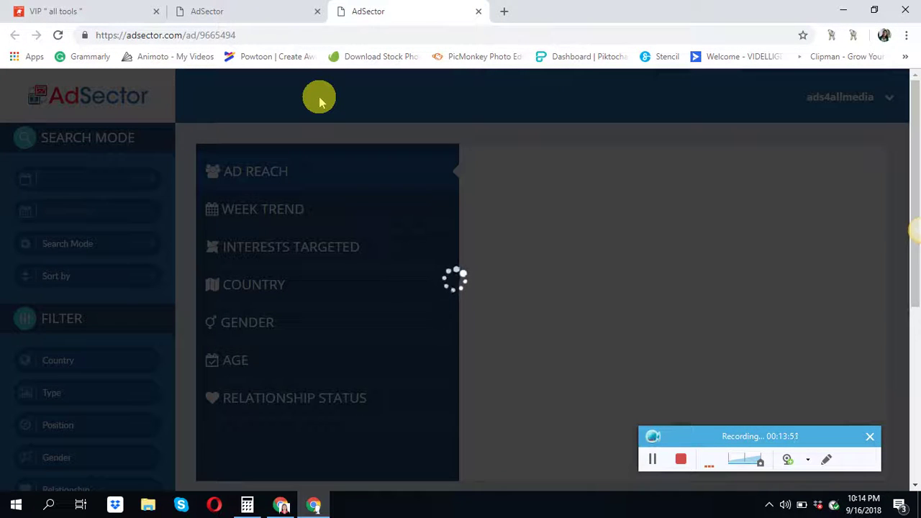
scroll(320, 128, "down", 2)
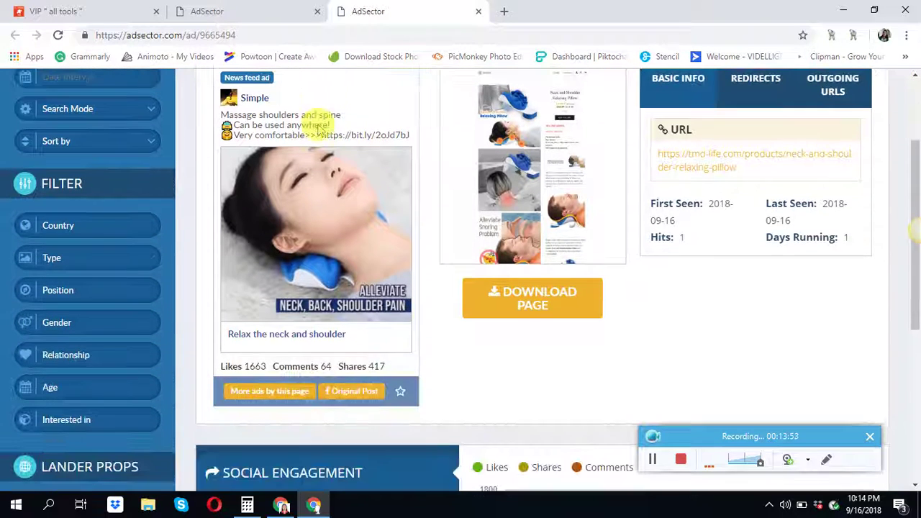
left_click(355, 392)
List more ads by Simple from the neck and shoulder ad's details, and close that details page
left_click(403, 9)
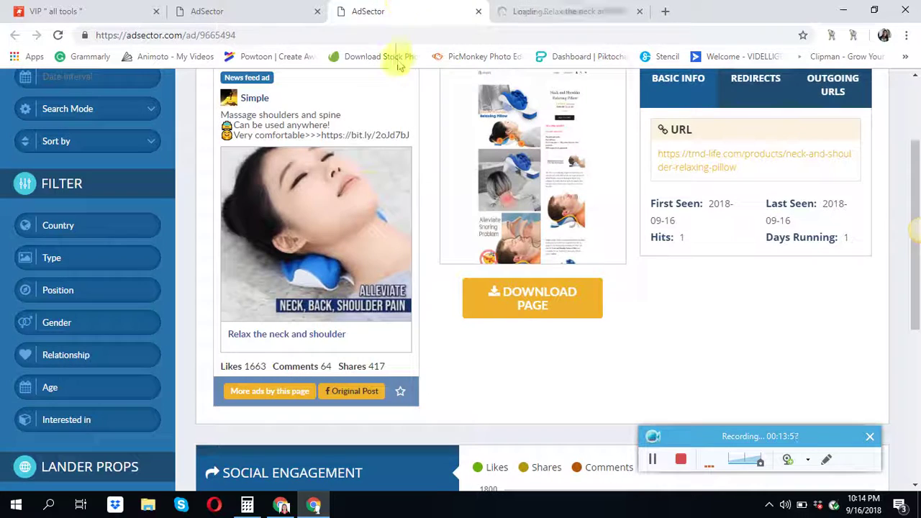
left_click(274, 397)
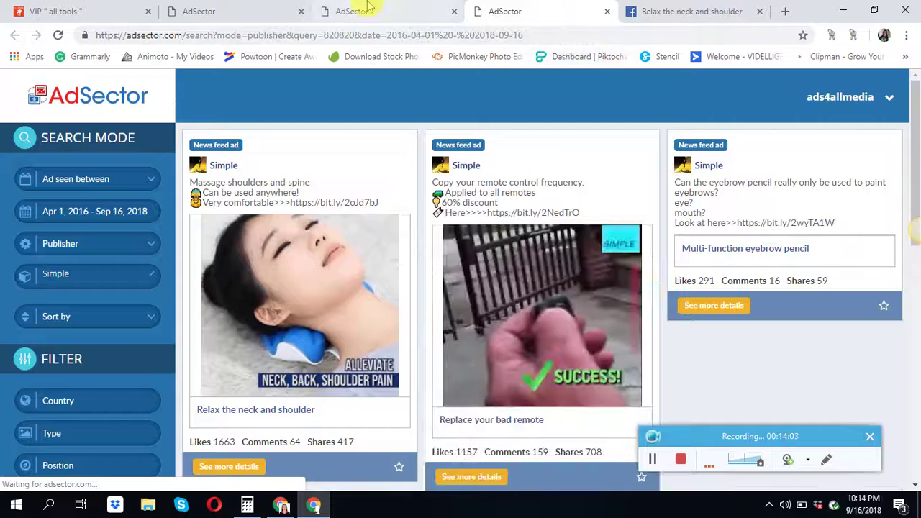
left_click(395, 11)
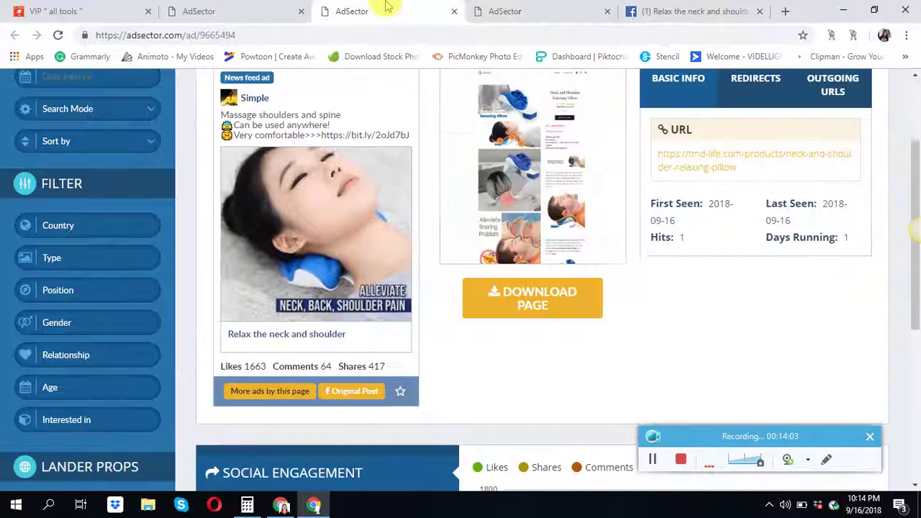
left_click(454, 14)
Check the description of Simple's "Relax the neck and shoulder" video on Facebook and copy the video's web address
left_click(529, 11)
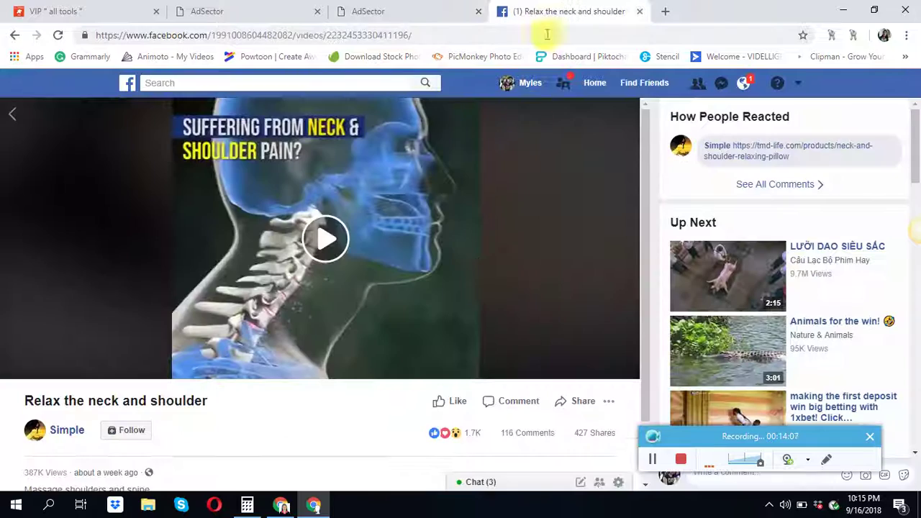
scroll(316, 367, "down", 1)
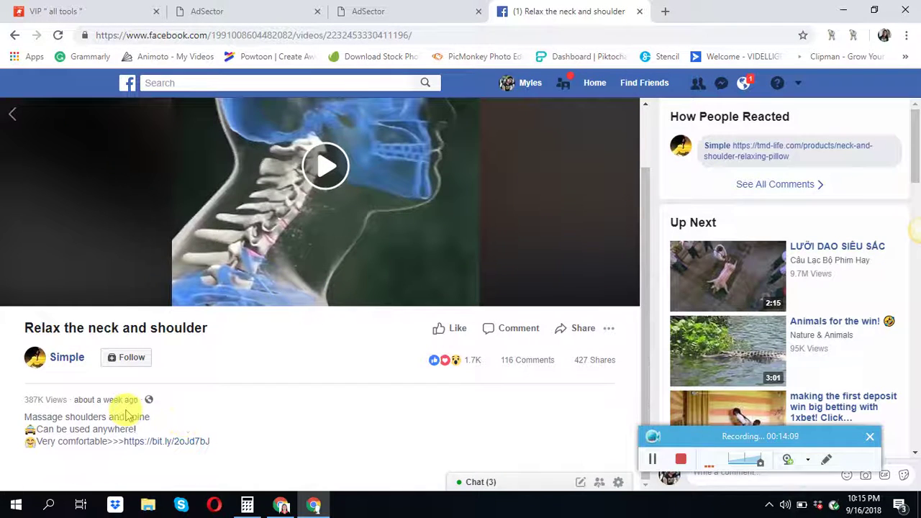
left_click(380, 36)
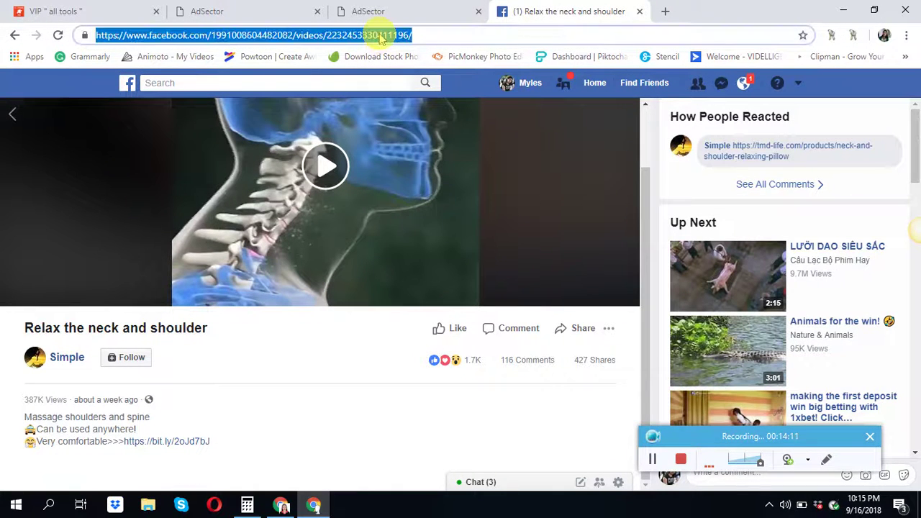
right_click(379, 36)
left_click(400, 106)
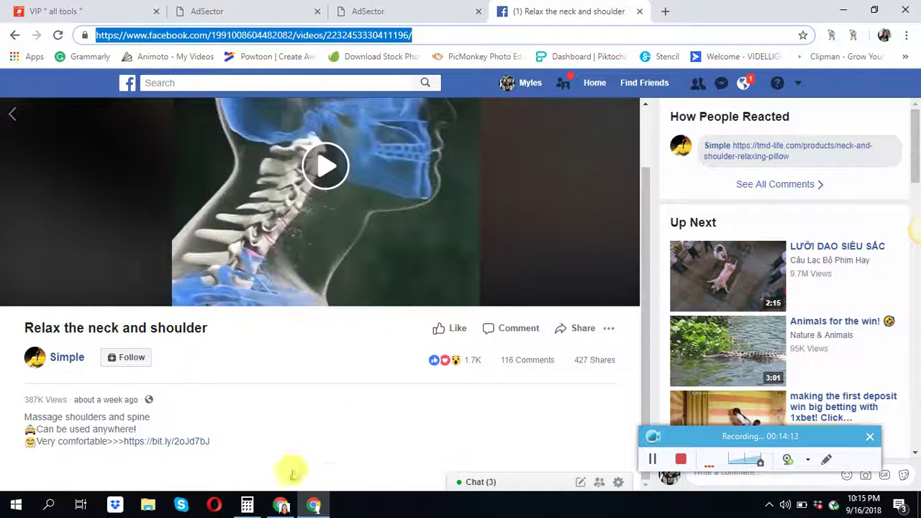
left_click(282, 505)
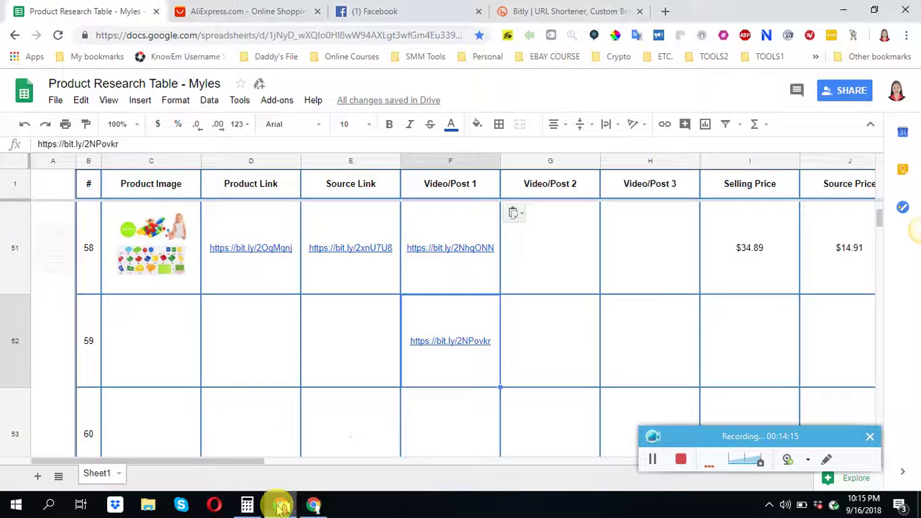
left_click(547, 11)
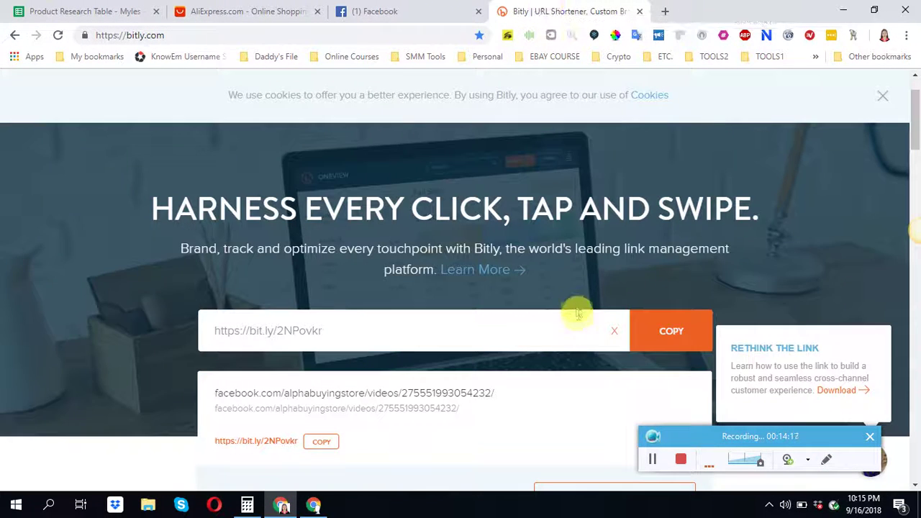
left_click(615, 334)
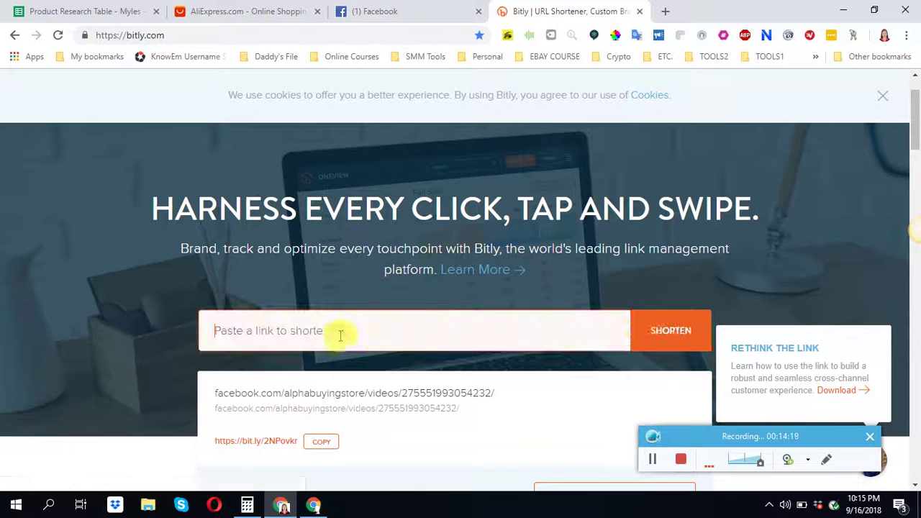
right_click(306, 329)
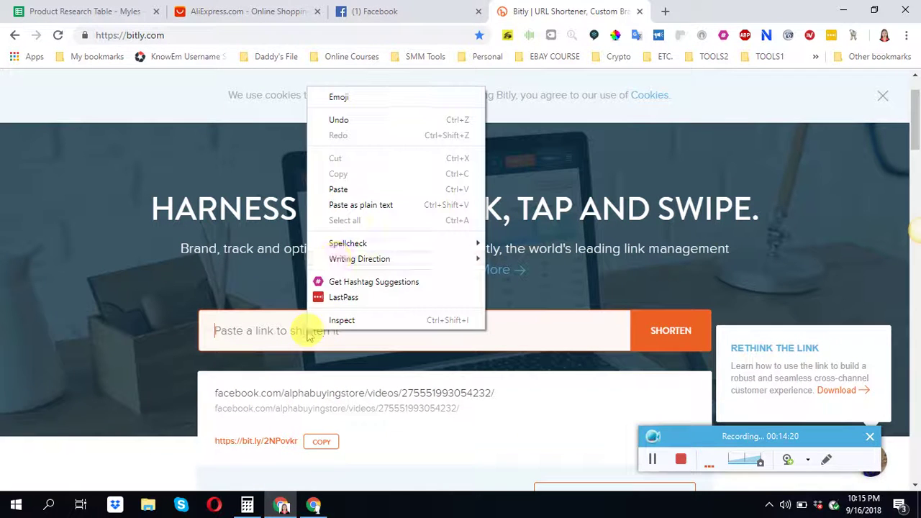
left_click(350, 189)
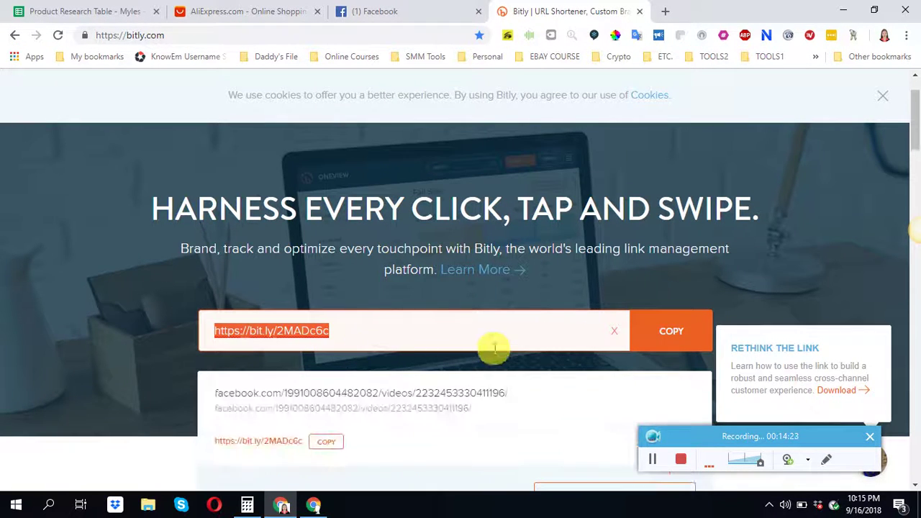
left_click(670, 337)
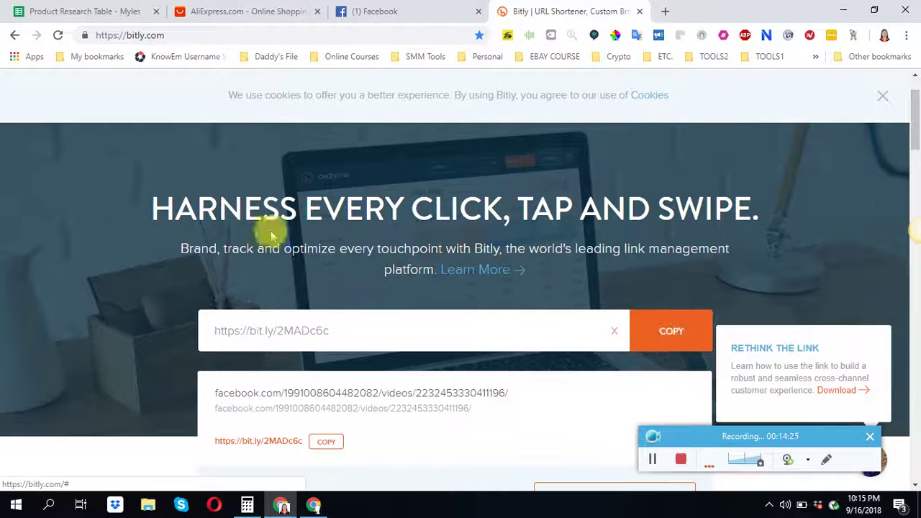
left_click(92, 13)
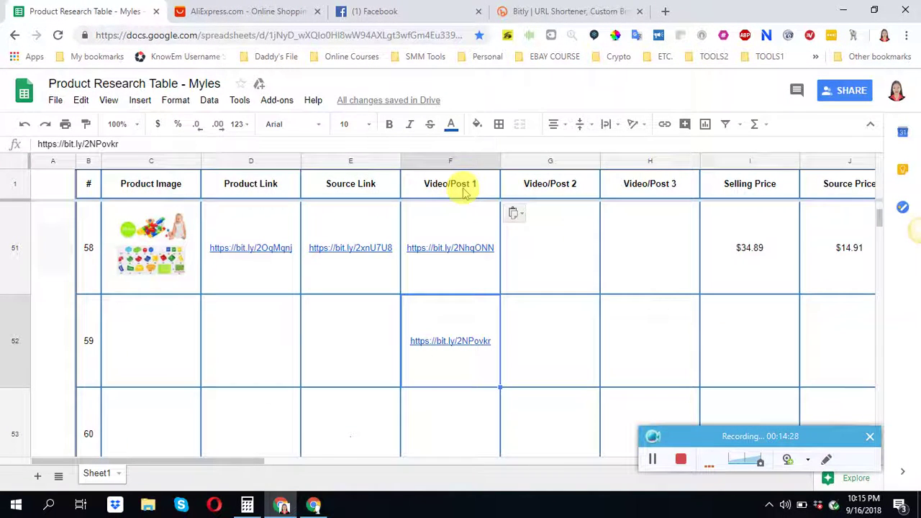
scroll(446, 353, "down", 1)
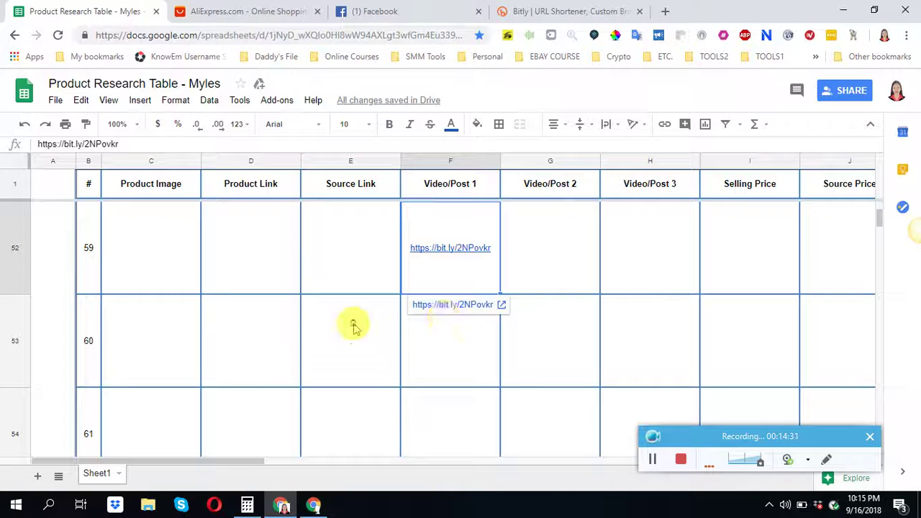
left_click(461, 332)
right_click(459, 332)
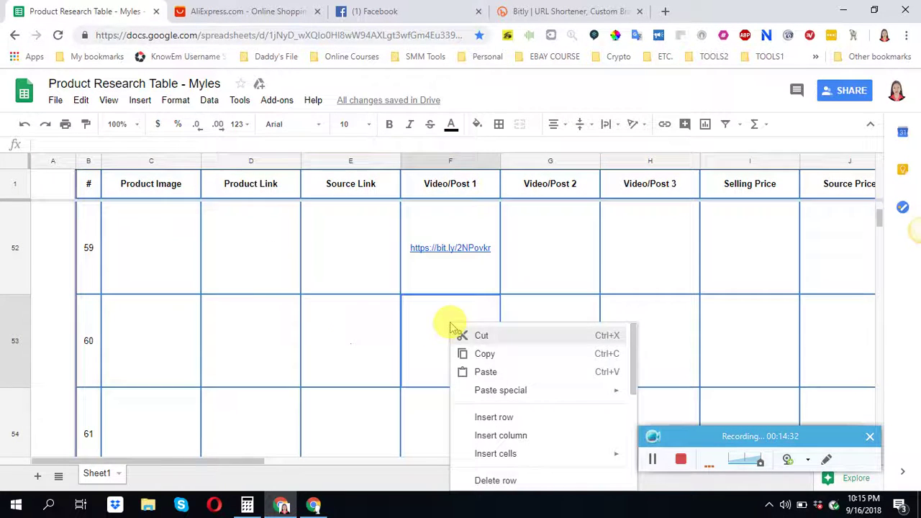
left_click(486, 372)
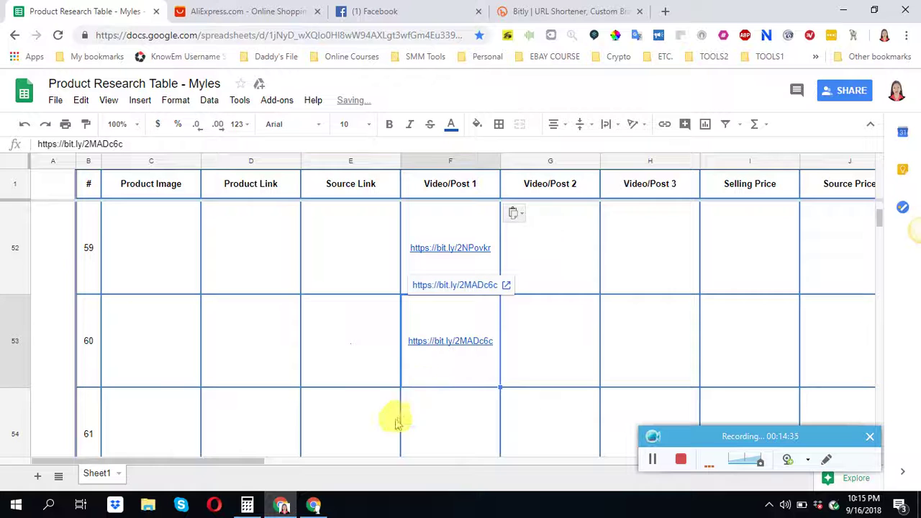
Return to the "Relax the neck and shoulder" video on Facebook, open the Simple page that posted it, and like the page
left_click(315, 506)
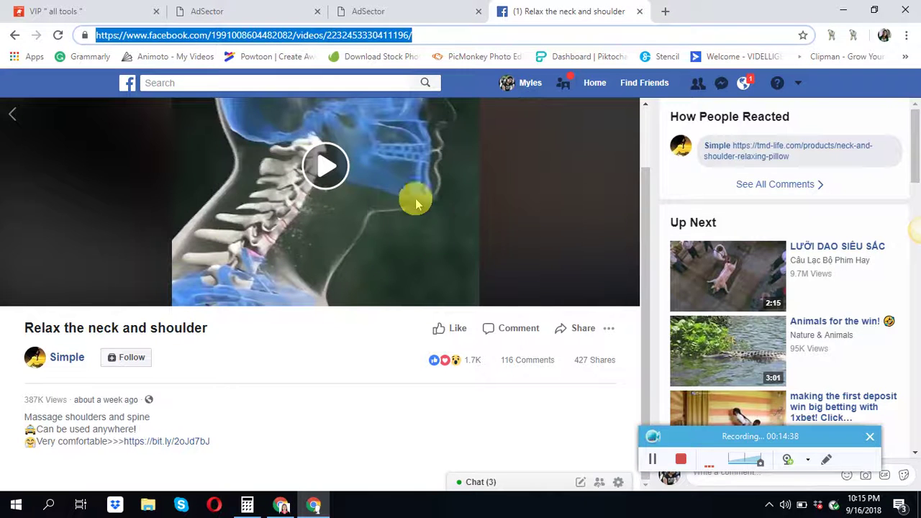
left_click(118, 363)
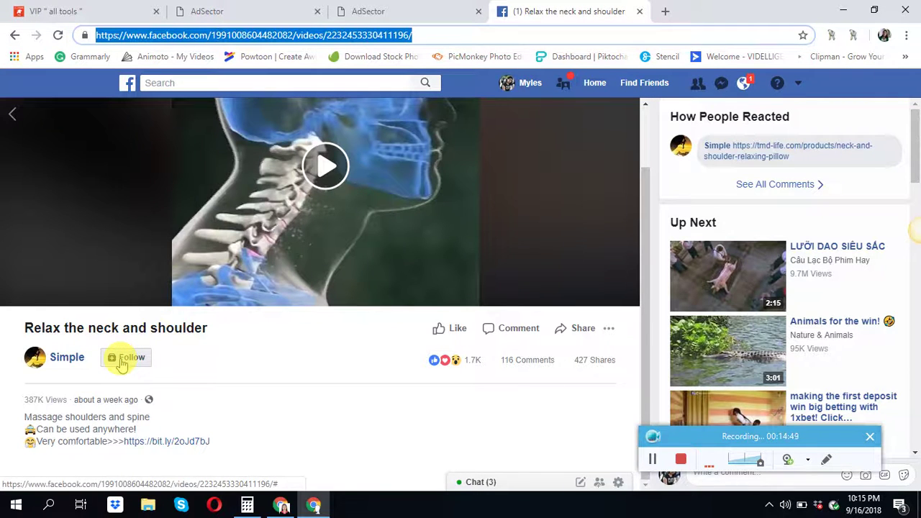
left_click(62, 360)
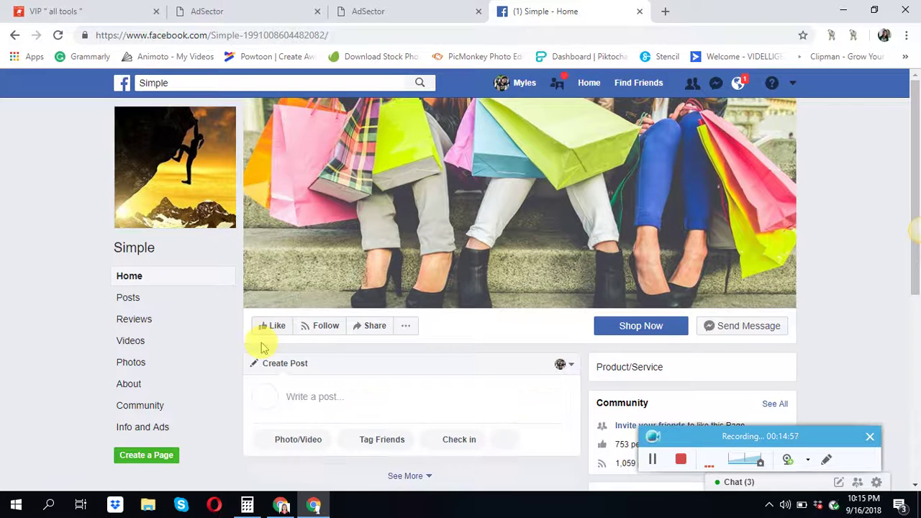
left_click(272, 327)
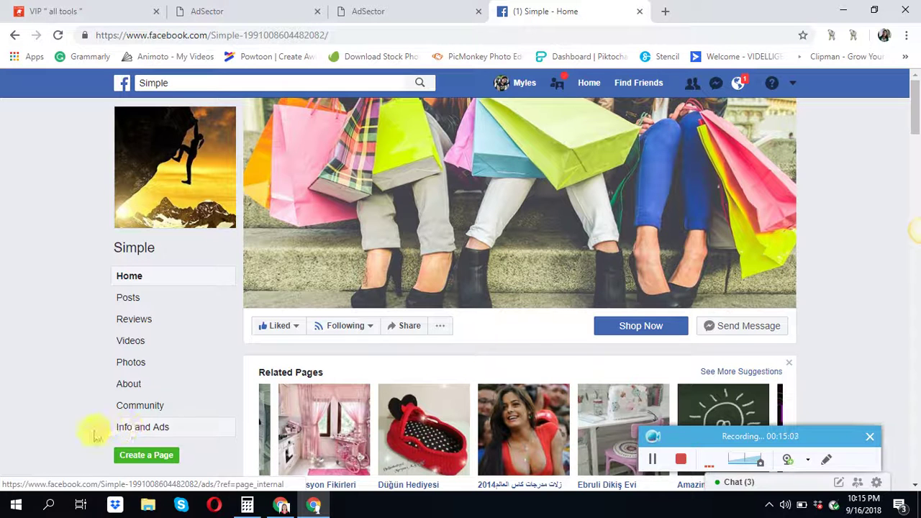
Open the active ads of the Simple page and set their location to United States
left_click(152, 430)
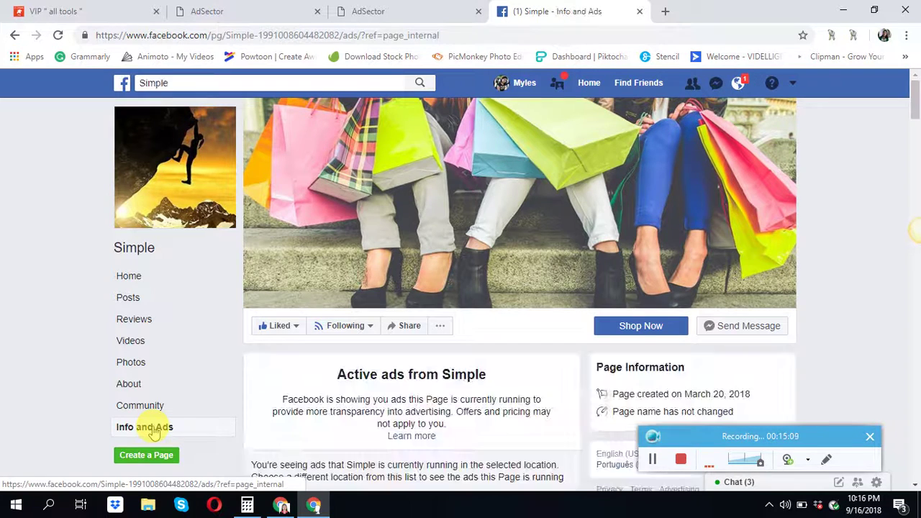
scroll(419, 385, "down", 2)
scroll(419, 385, "down", 1)
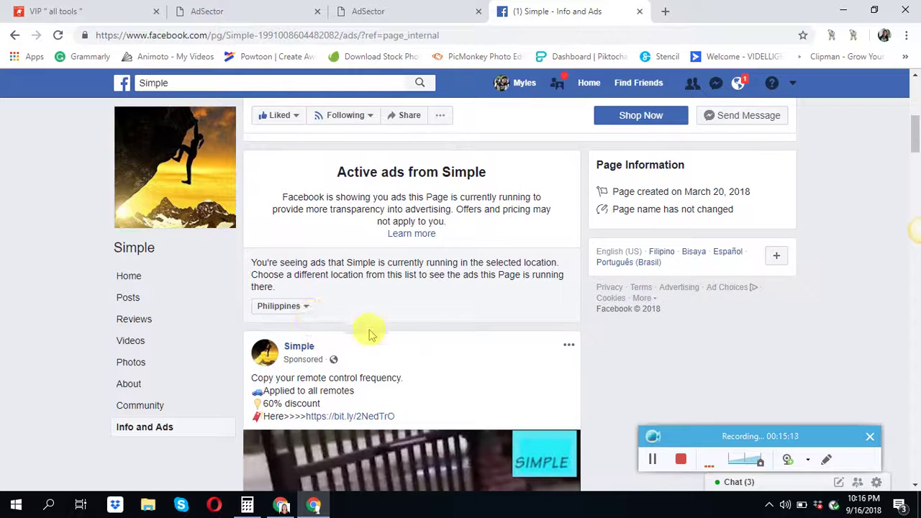
left_click(295, 308)
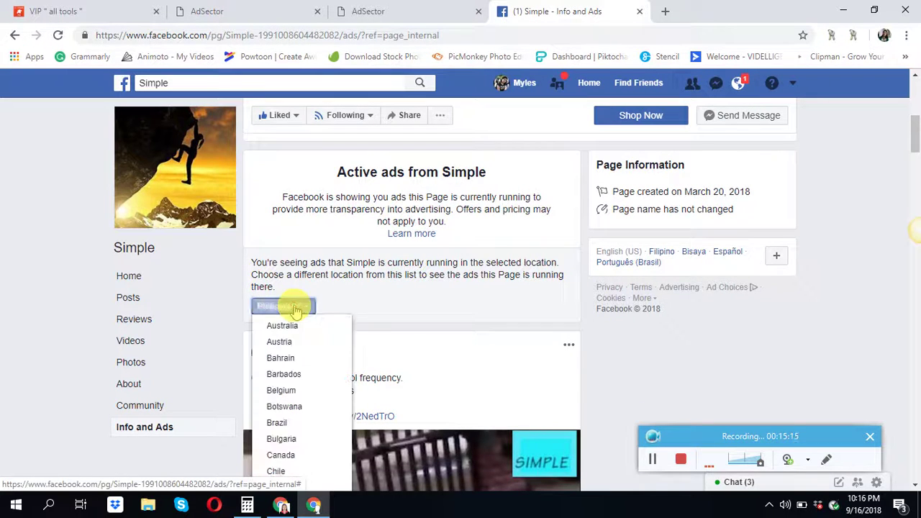
scroll(301, 378, "down", 5)
scroll(303, 382, "down", 6)
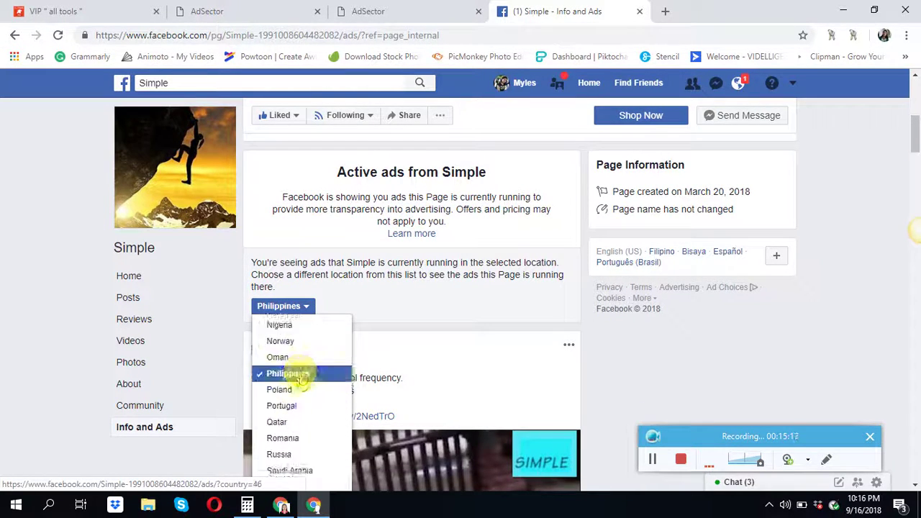
scroll(303, 381, "down", 3)
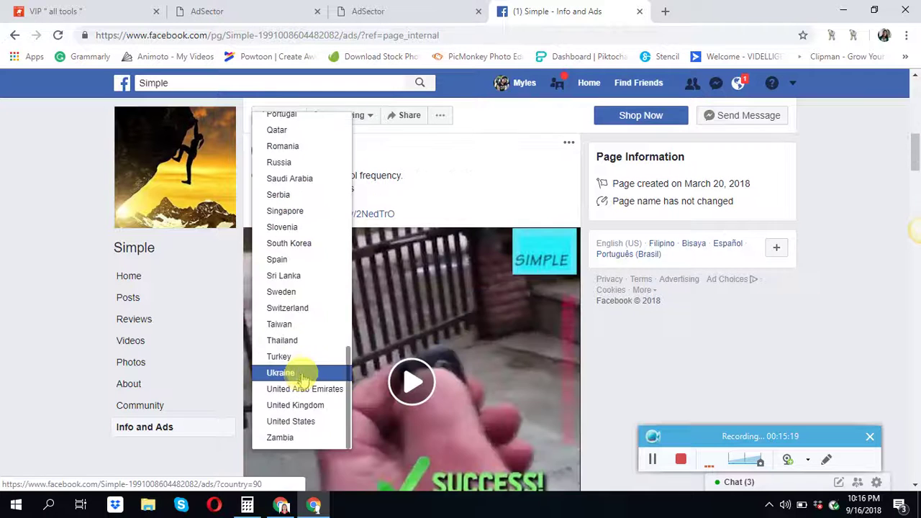
left_click(302, 423)
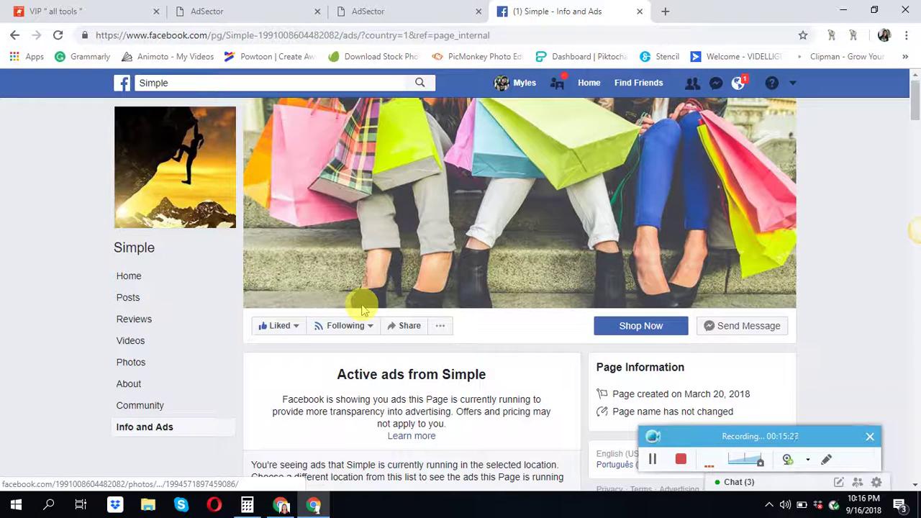
Preview the "Replace your bad remote" video ad briefly and pause it
scroll(362, 308, "down", 5)
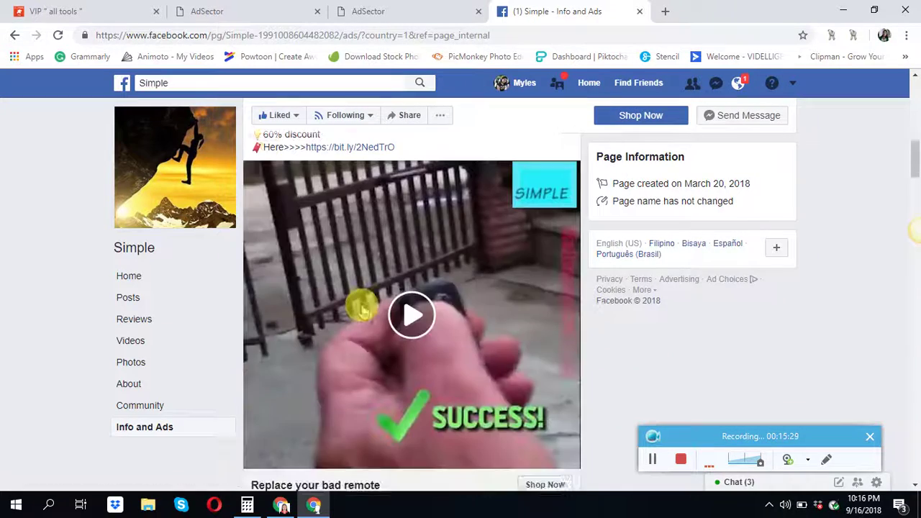
left_click(412, 314)
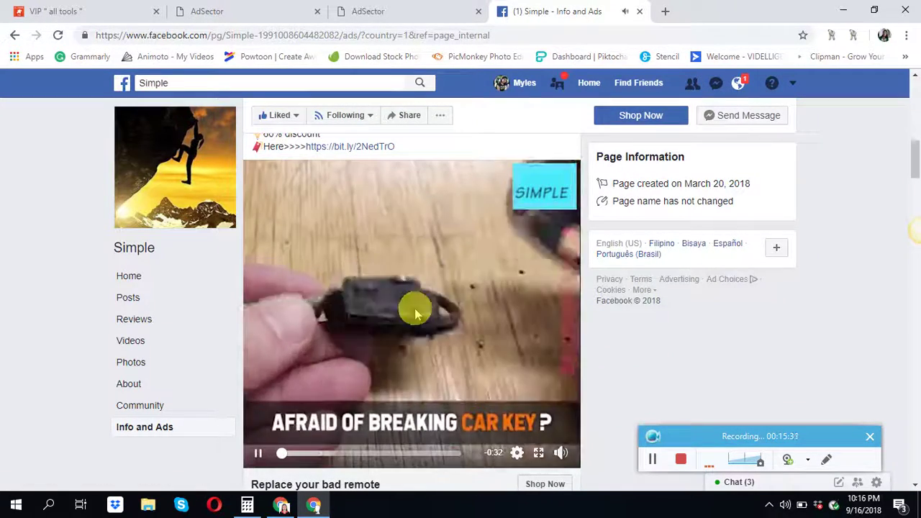
left_click(258, 453)
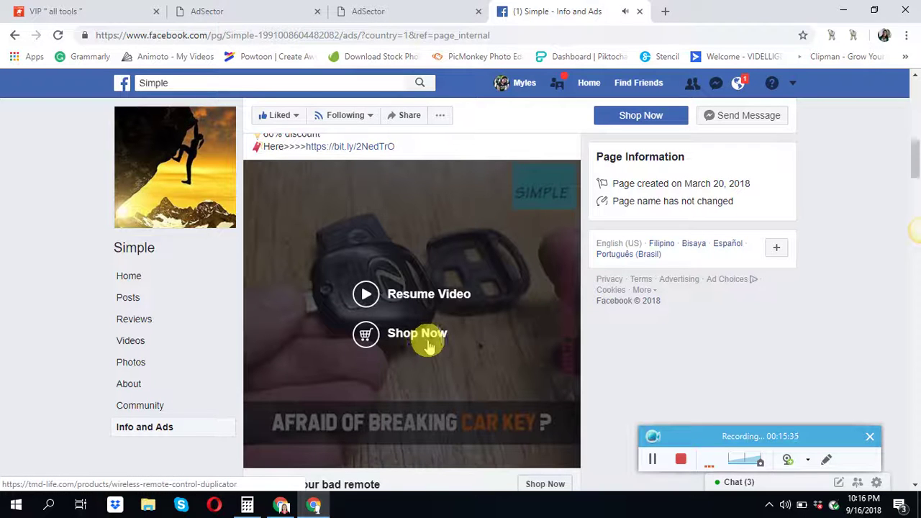
scroll(427, 336, "down", 2)
scroll(428, 336, "up", 3)
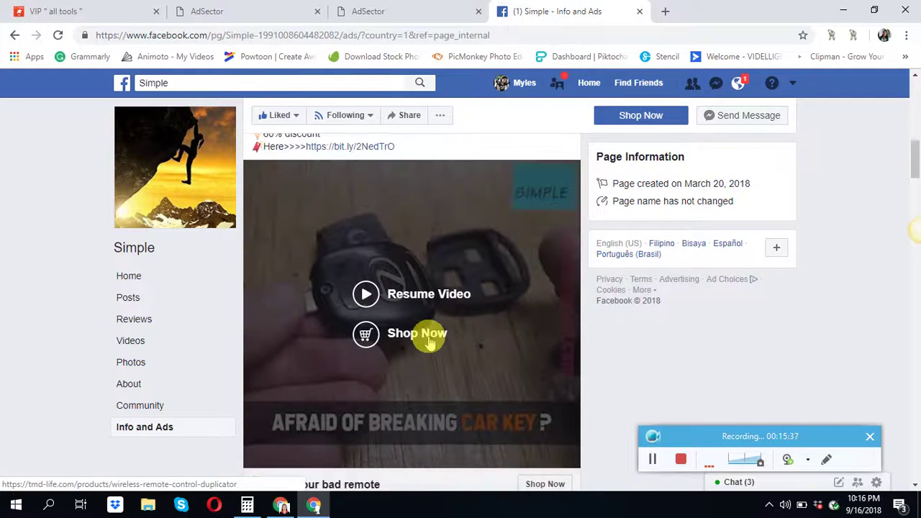
Show the video URL of the "Replace your bad remote" ad and go to that address in a separate tab
right_click(366, 264)
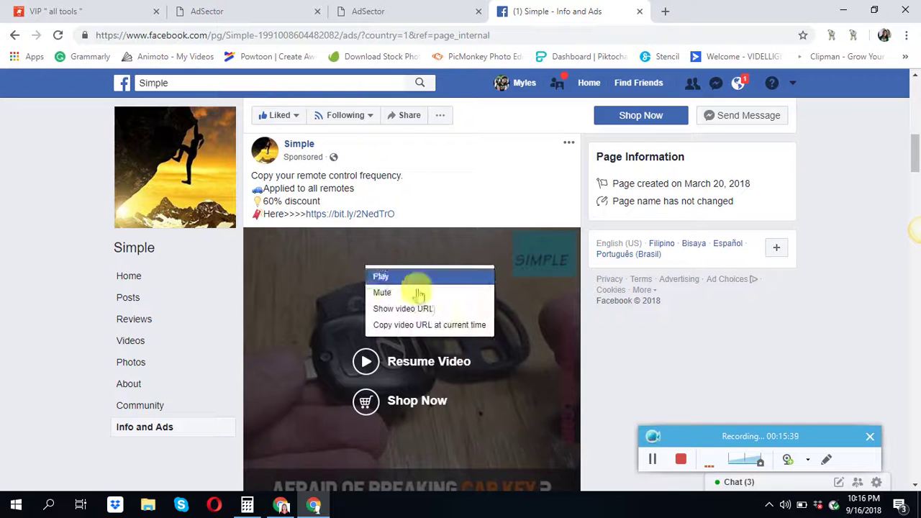
left_click(421, 309)
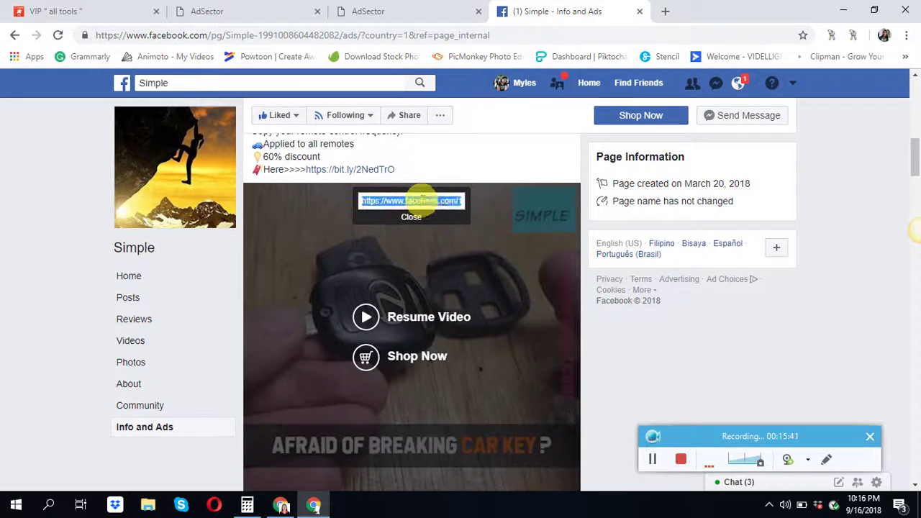
right_click(423, 198)
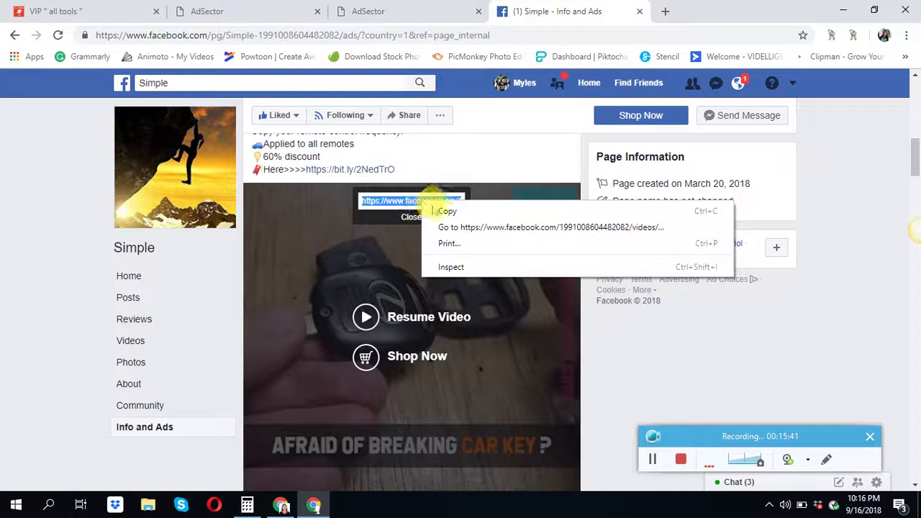
left_click(486, 228)
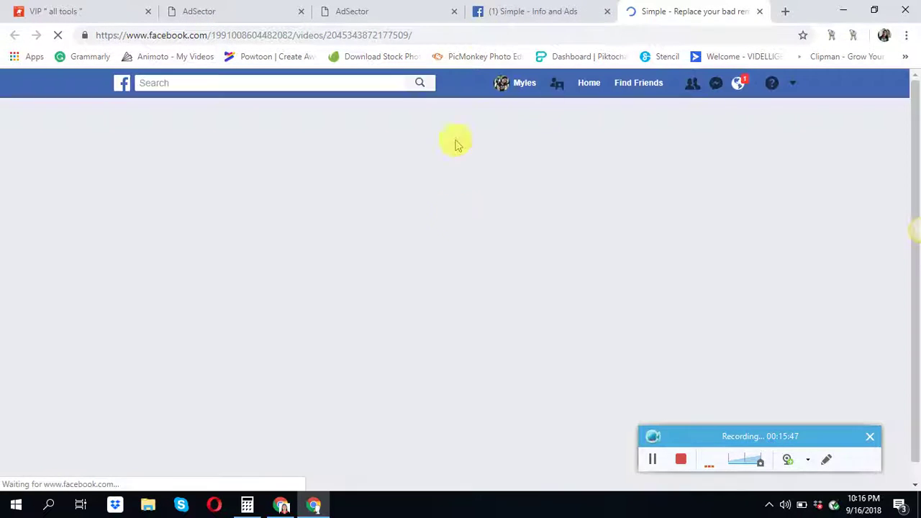
Return to Simple's active ads and open the "Heat Resistant for Extreme Temperatures" glove ad's video URL in a separate tab
left_click(519, 9)
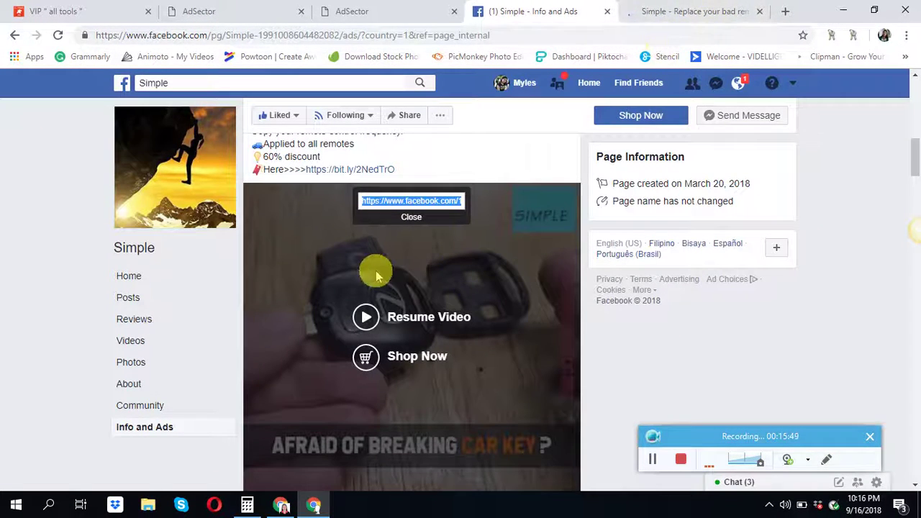
scroll(378, 269, "down", 3)
scroll(380, 270, "down", 3)
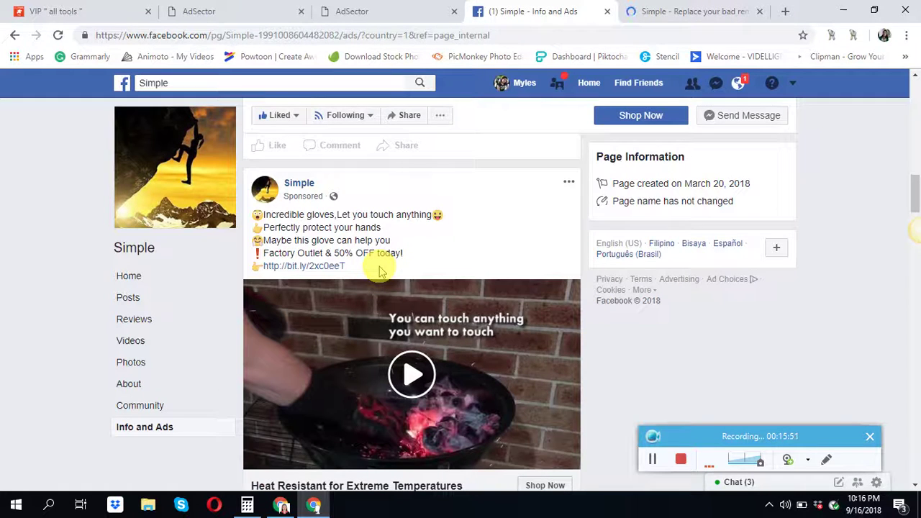
scroll(380, 270, "down", 2)
right_click(354, 199)
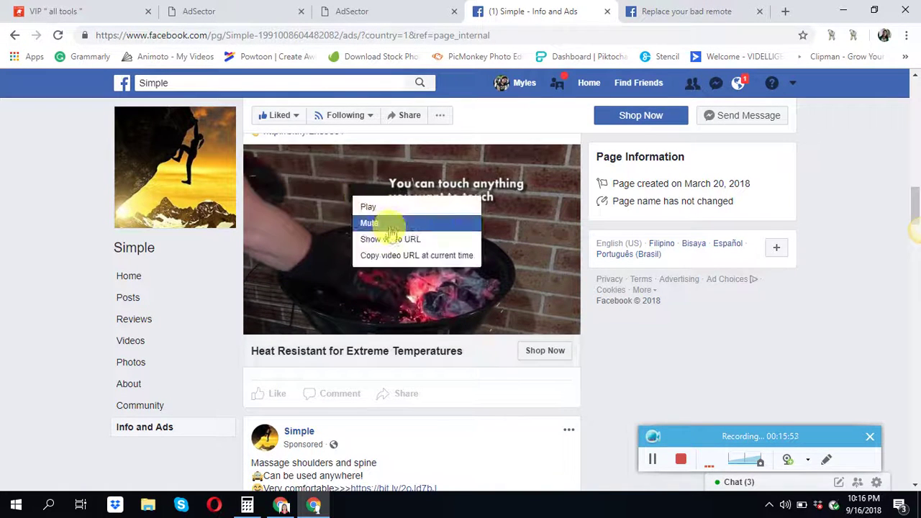
left_click(389, 240)
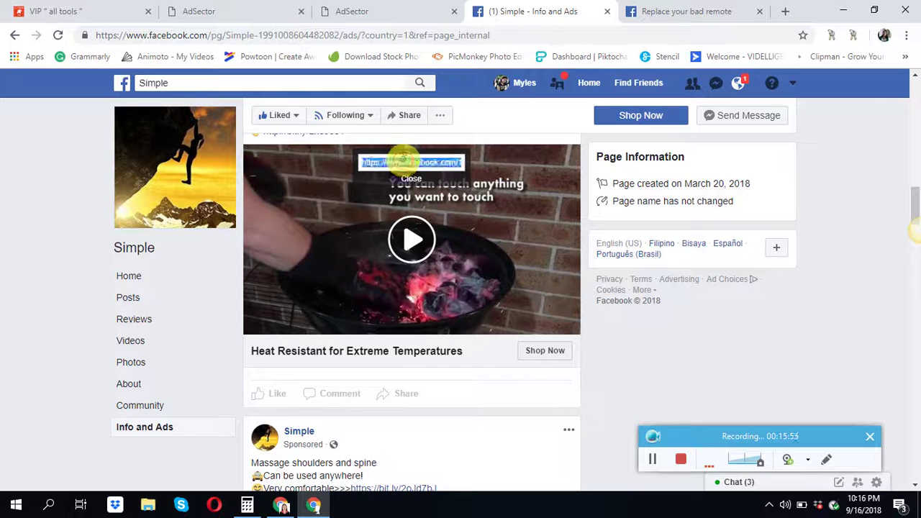
right_click(416, 164)
left_click(441, 187)
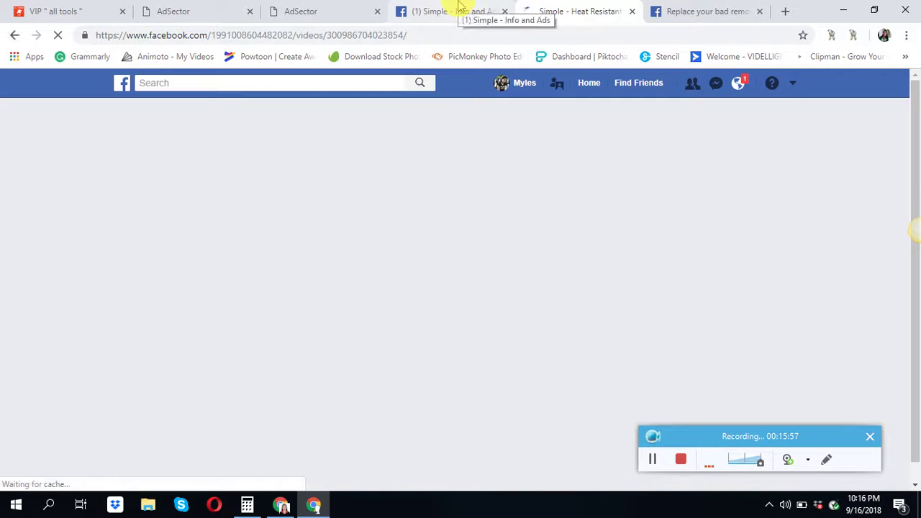
Return to Simple's active ads and look through the remaining ones for further product videos
left_click(460, 8)
scroll(432, 346, "down", 4)
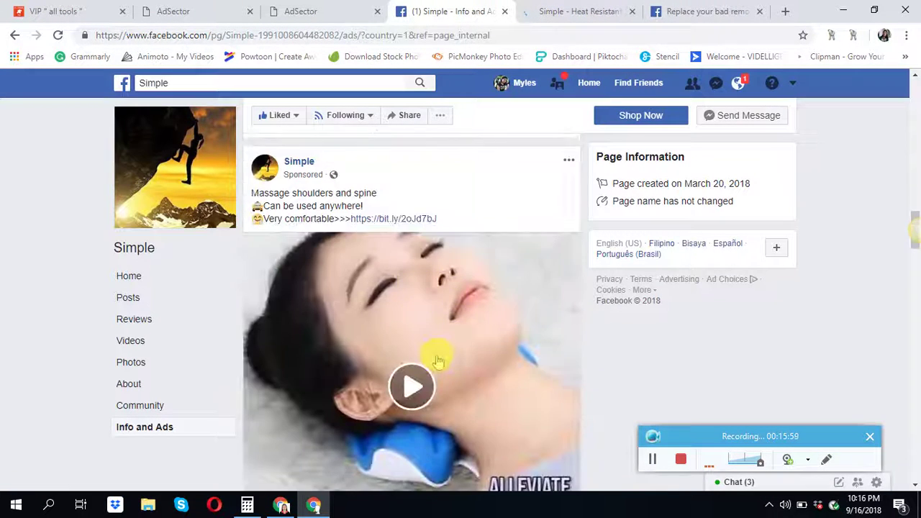
scroll(438, 359, "down", 4)
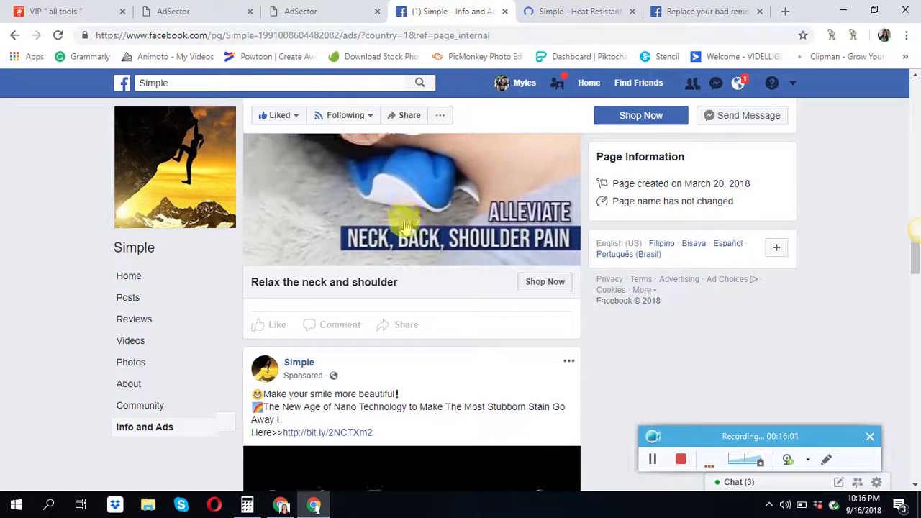
scroll(405, 223, "down", 10)
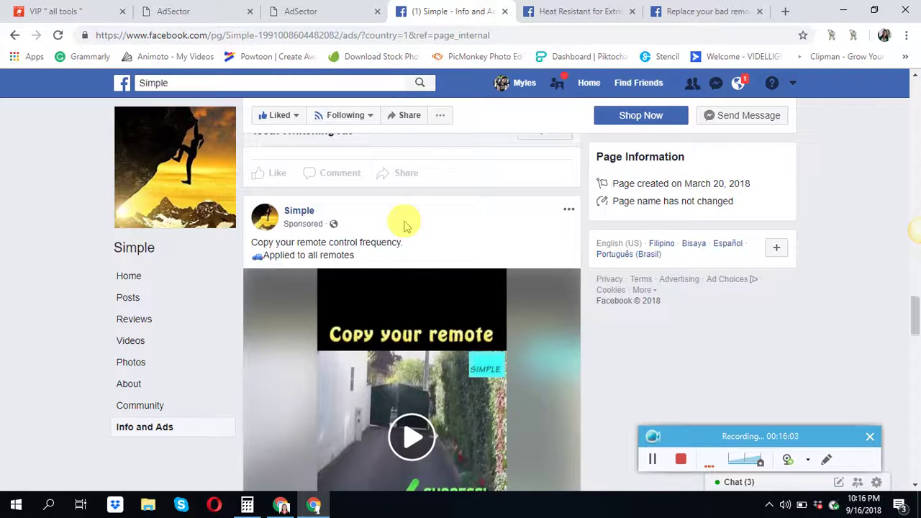
scroll(406, 226, "down", 2)
scroll(405, 294, "up", 2)
scroll(405, 294, "down", 7)
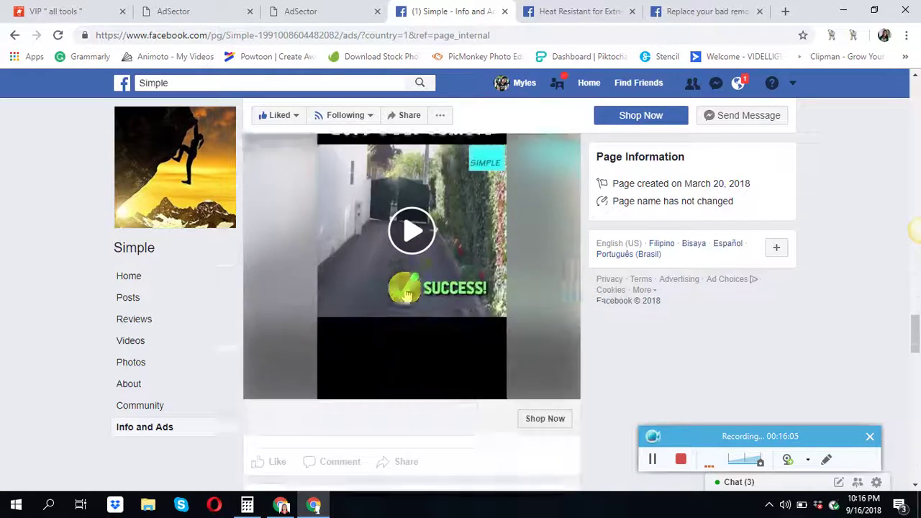
scroll(411, 329, "down", 8)
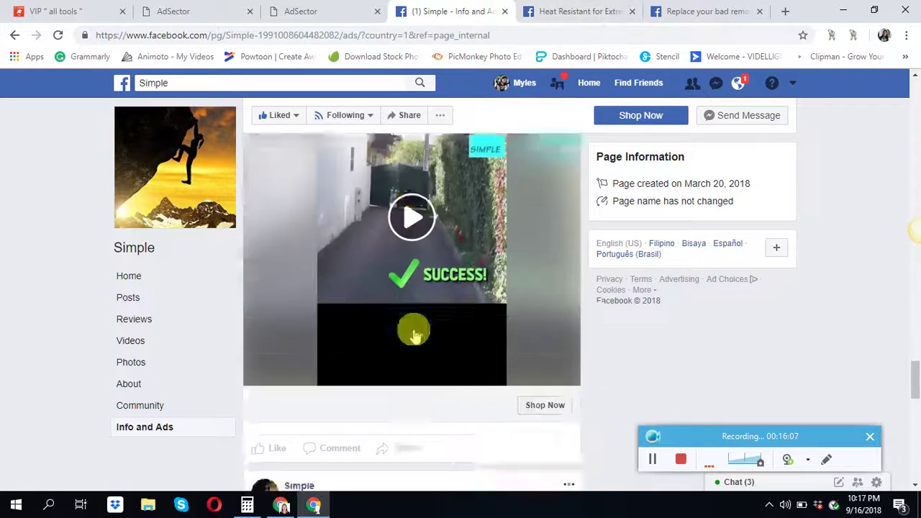
scroll(413, 324, "down", 5)
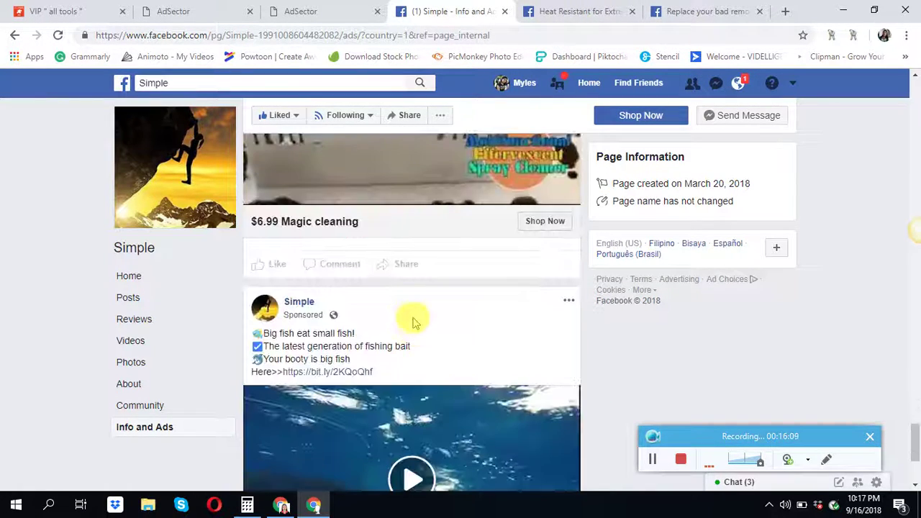
scroll(410, 316, "down", 3)
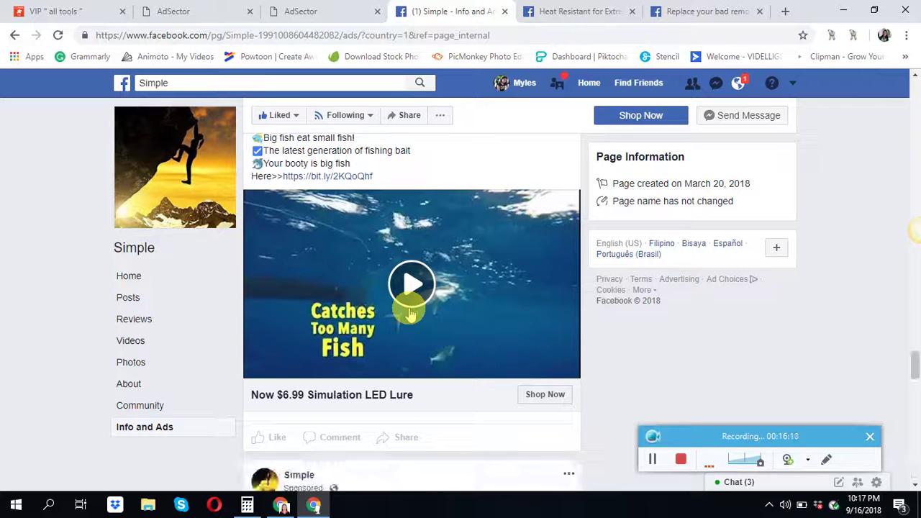
Find the "Massage shoulders and spine" ad among Simple's active ads and open its video URL in a separate tab
scroll(410, 315, "down", 6)
scroll(410, 315, "up", 1)
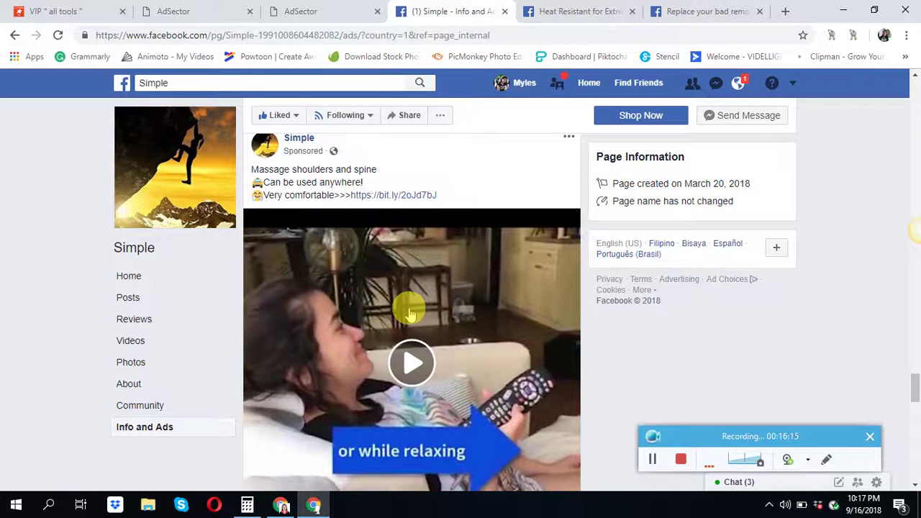
scroll(411, 315, "down", 1)
right_click(351, 204)
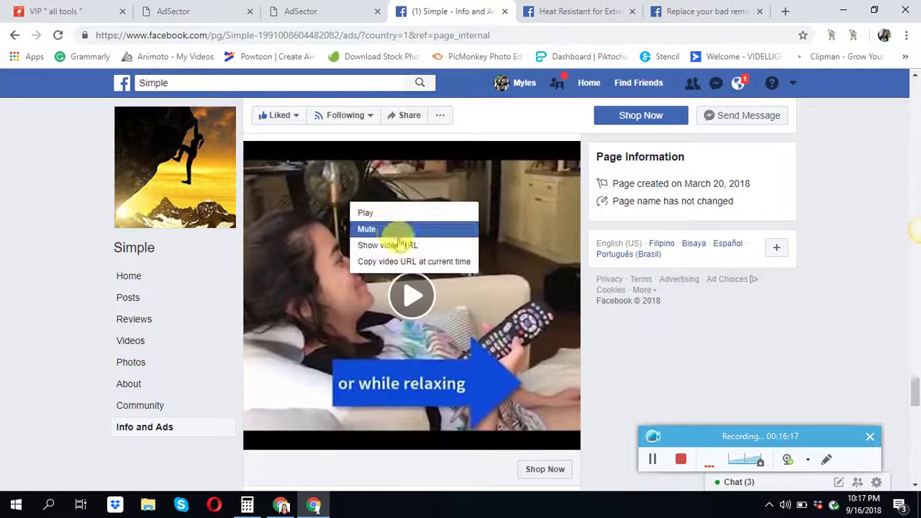
left_click(400, 245)
right_click(411, 154)
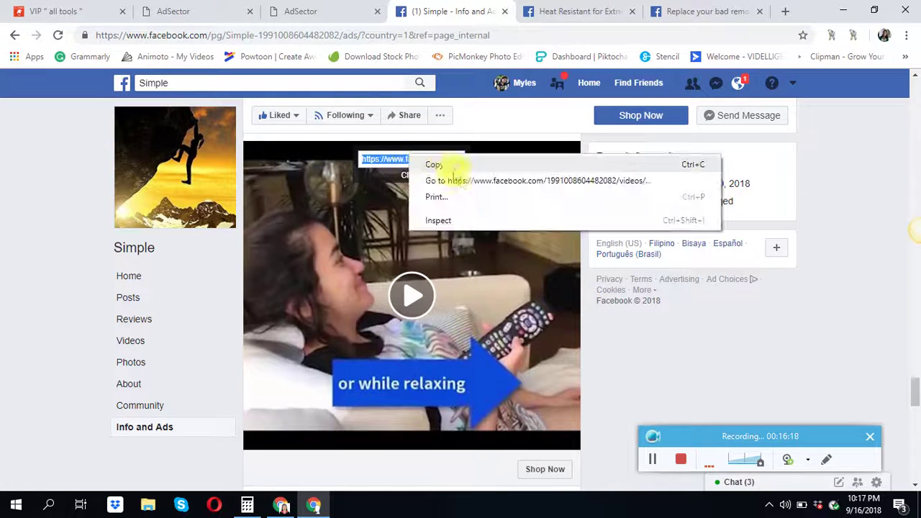
left_click(456, 180)
Return to Simple's active ads, look through the ones still unviewed, and close that page
left_click(389, 11)
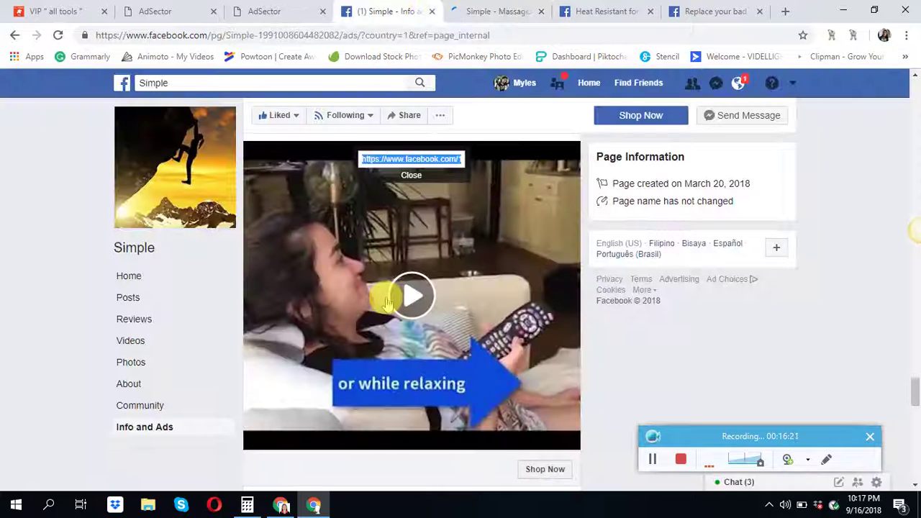
scroll(385, 302, "down", 5)
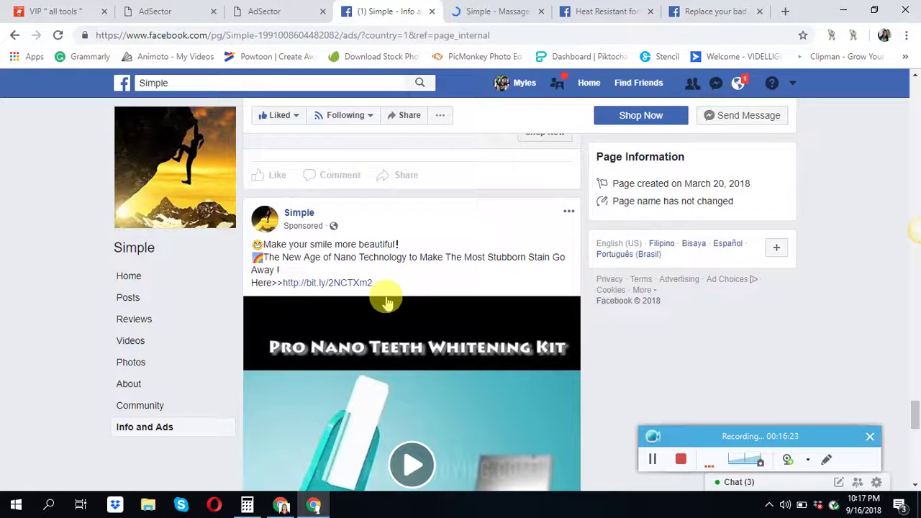
scroll(387, 308, "down", 6)
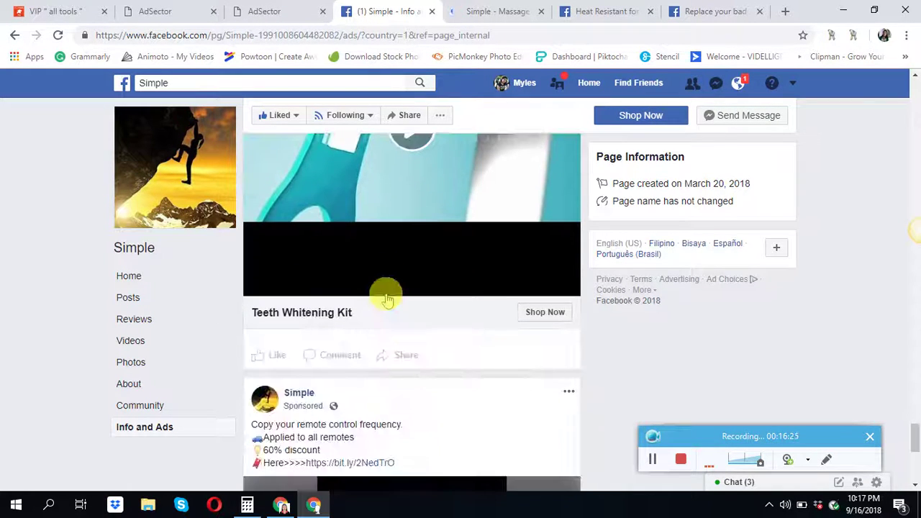
scroll(386, 295, "down", 2)
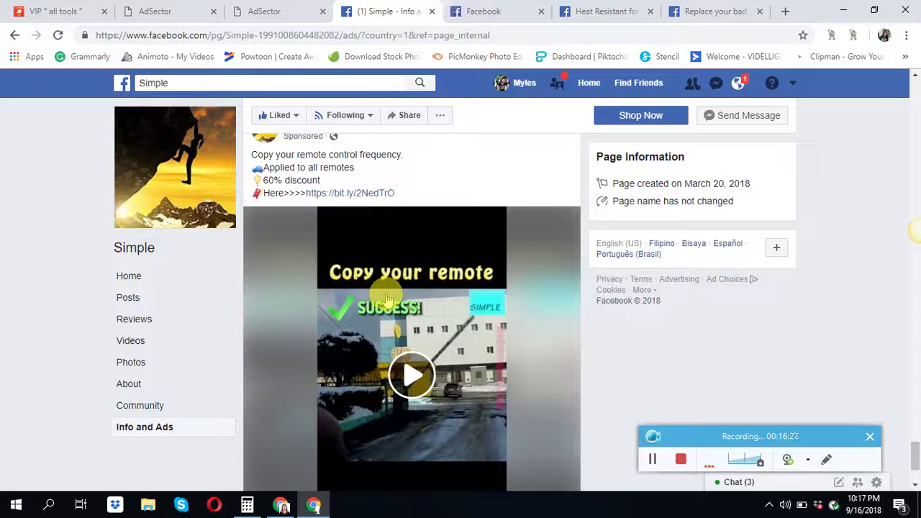
scroll(386, 298, "down", 2)
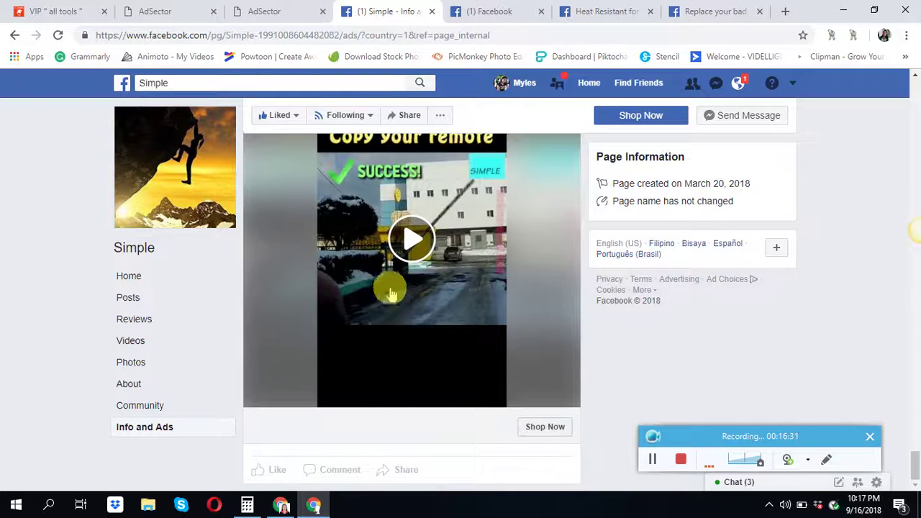
left_click(433, 11)
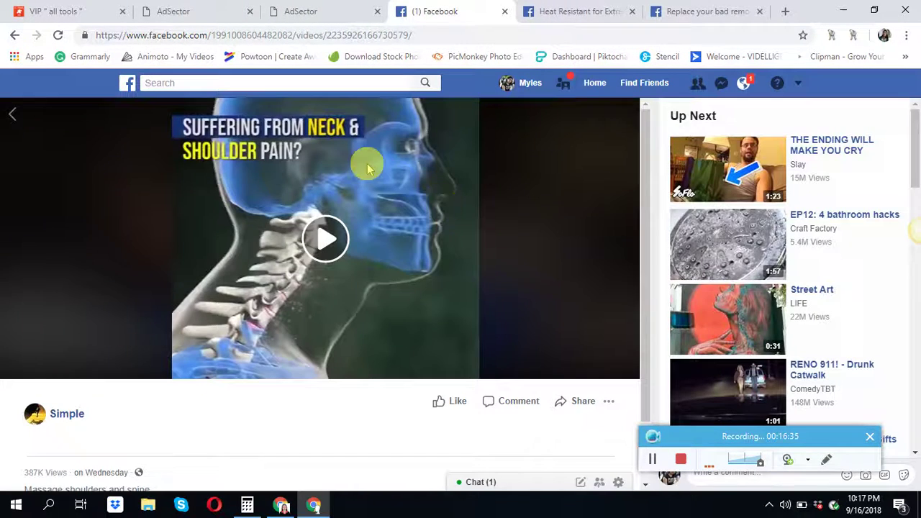
Return to the AdSector results for Simple and examine each ad's product and its likes, comments and shares
left_click(335, 9)
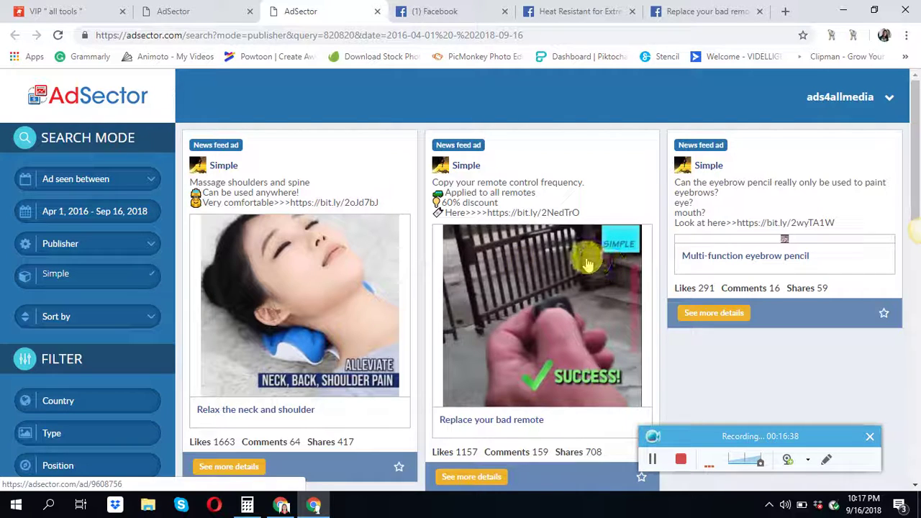
scroll(589, 263, "down", 4)
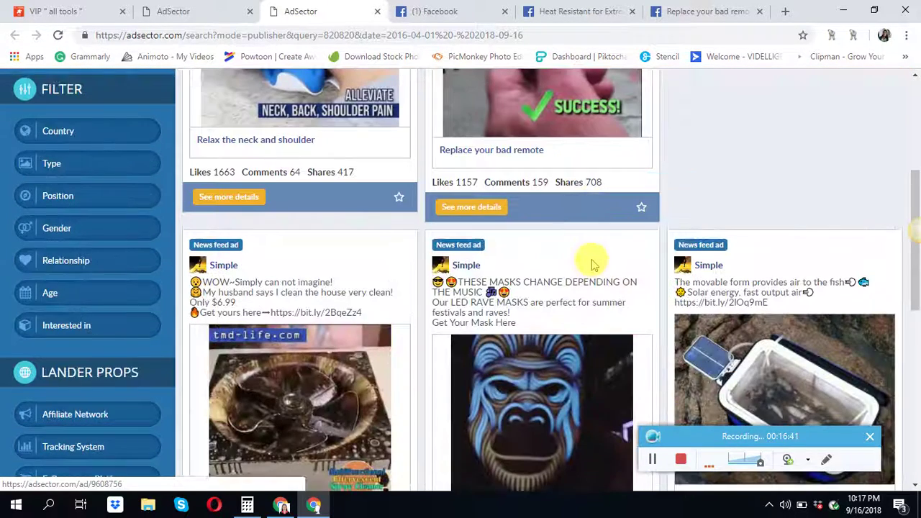
scroll(592, 264, "down", 1)
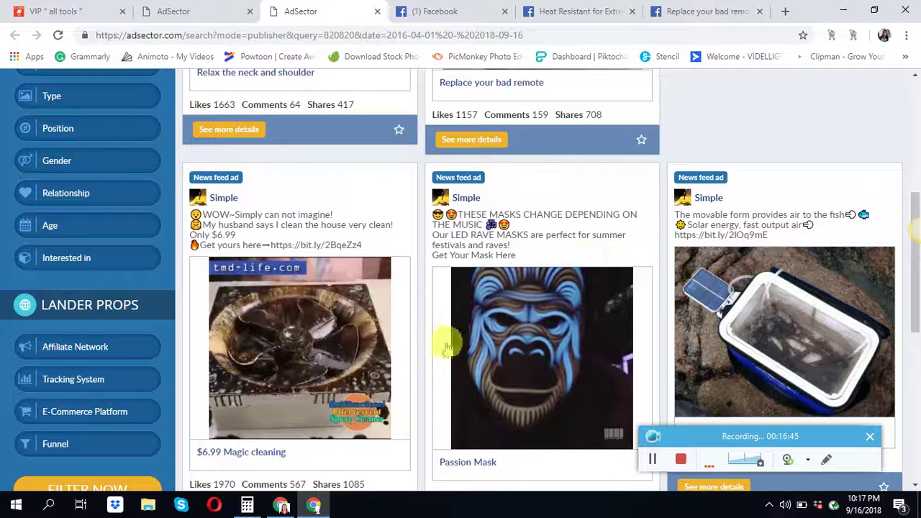
scroll(716, 324, "down", 1)
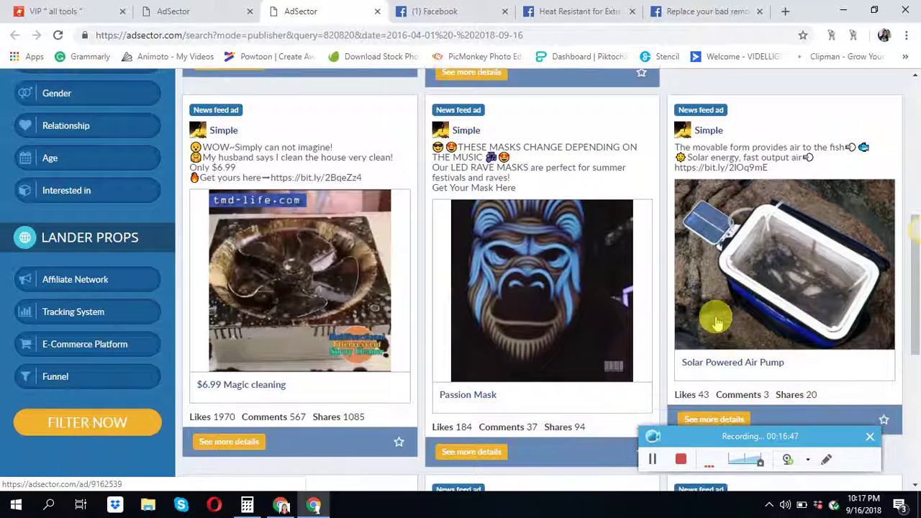
scroll(710, 320, "down", 1)
scroll(342, 326, "down", 4)
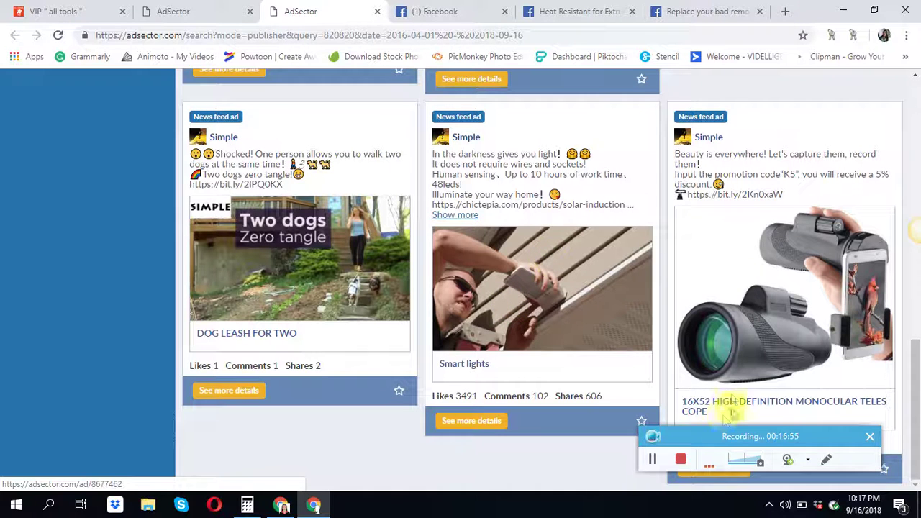
Open the ad details of "Smart lights" and of the "16X52 High Definition Monocular Telescope" in separate tabs
left_click_drag(696, 437, 582, 475)
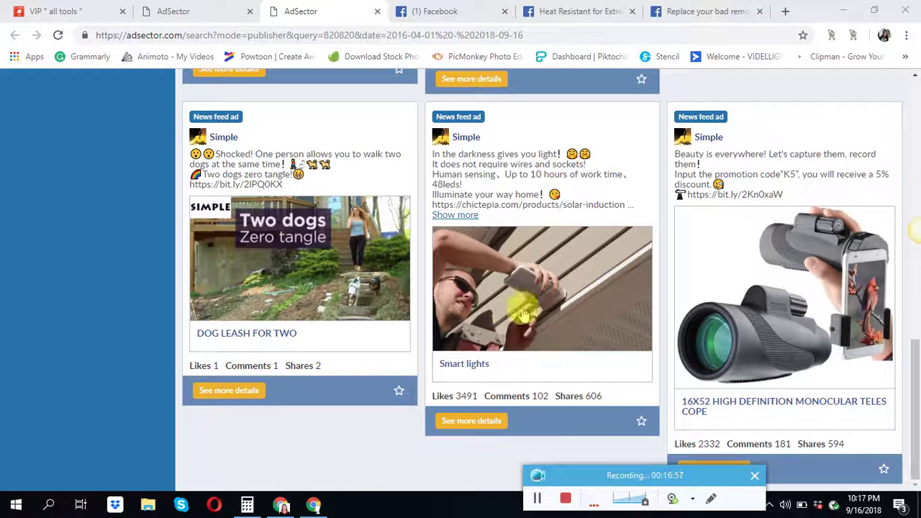
left_click(462, 429)
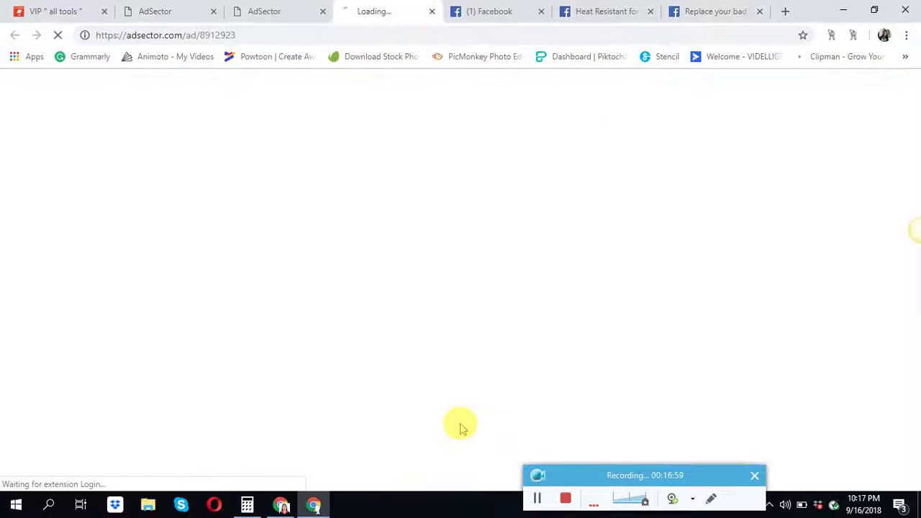
left_click(294, 9)
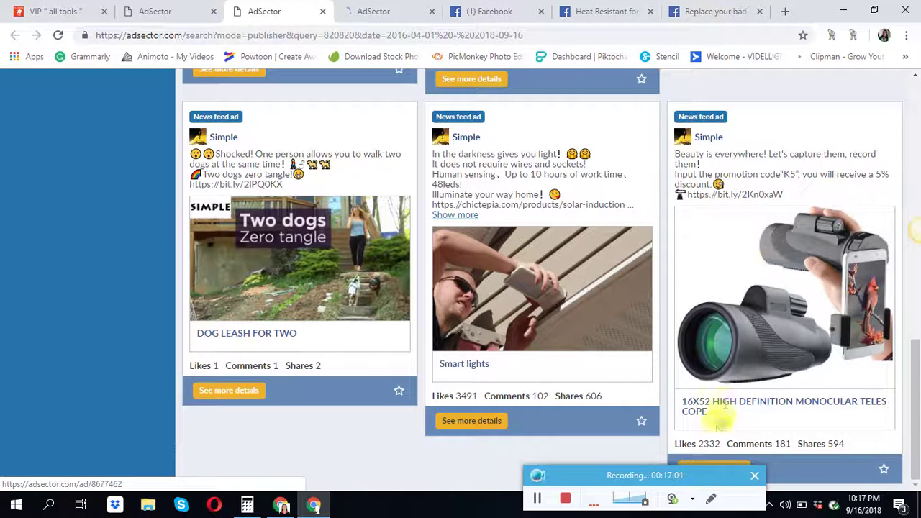
left_click_drag(695, 477, 461, 425)
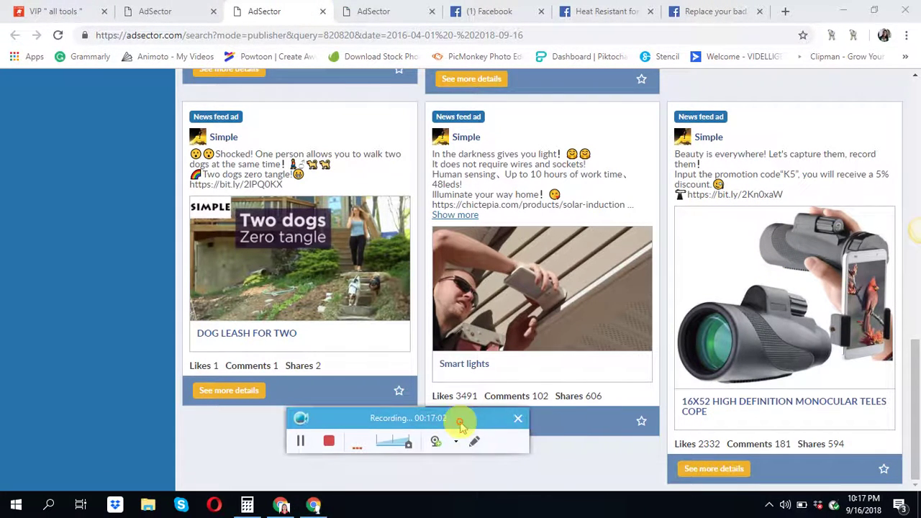
left_click(716, 472)
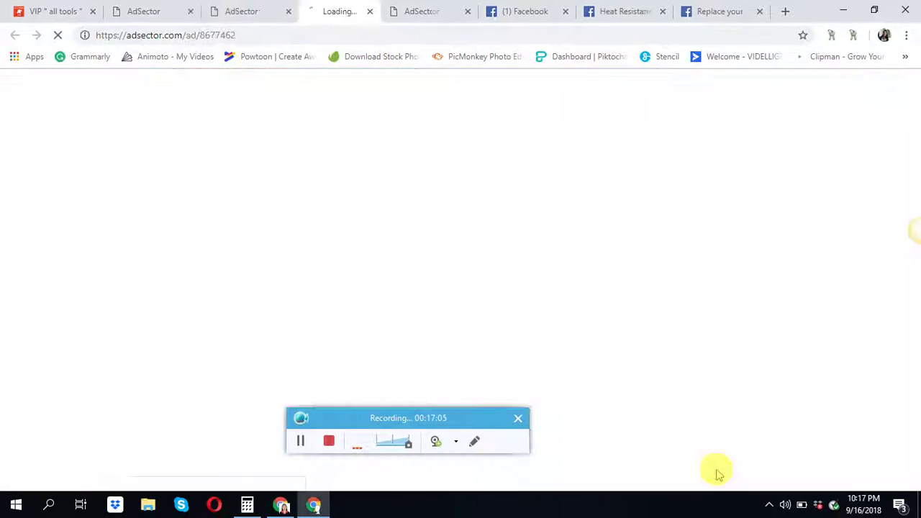
Return to the AdSector results for Simple, recheck the ads, and close the results page
left_click(259, 10)
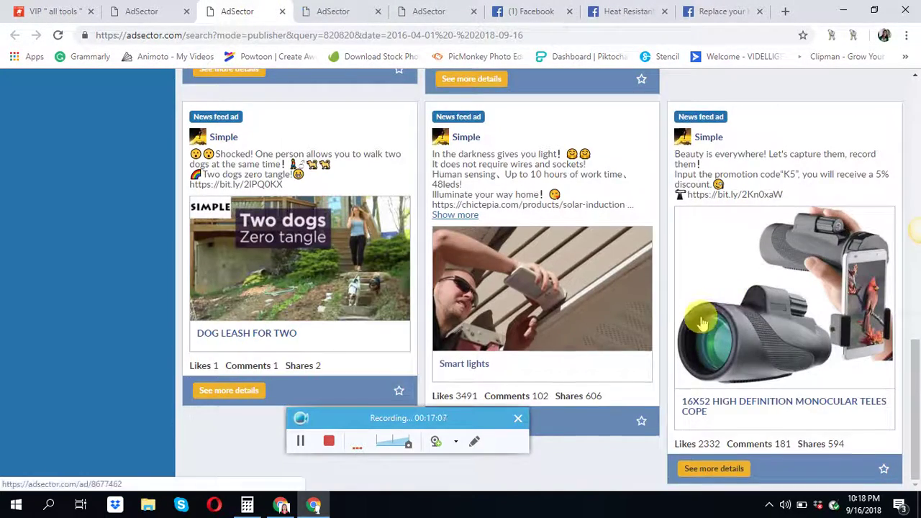
scroll(701, 312, "up", 1)
scroll(702, 314, "down", 1)
scroll(701, 314, "up", 5)
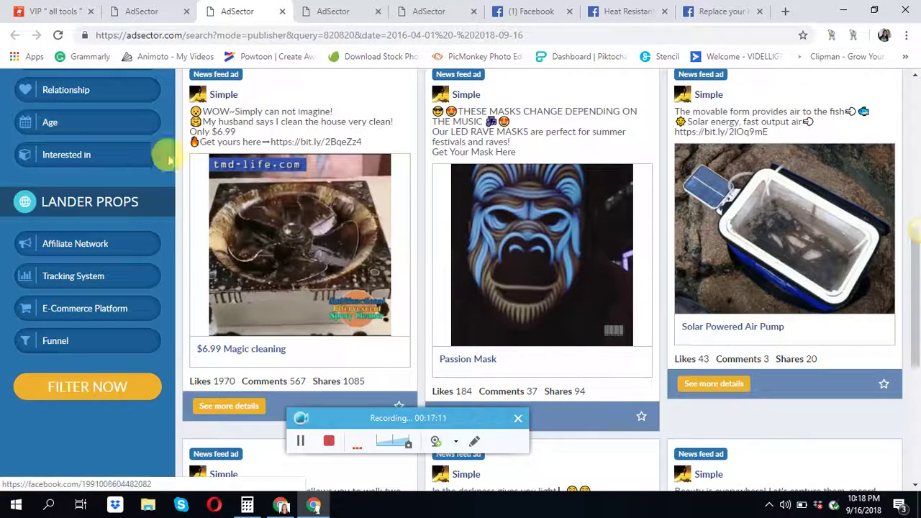
left_click(281, 12)
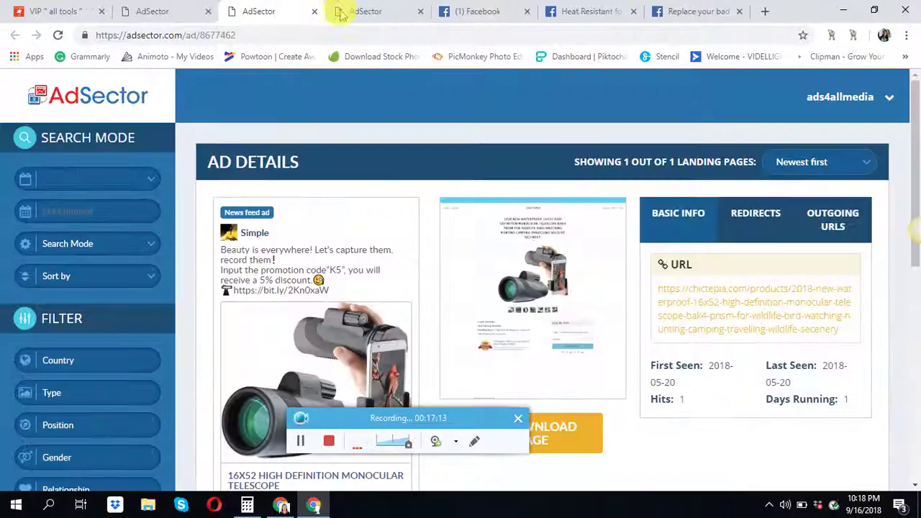
Open the original Facebook post of the "Smart lights" ad from its details and close the ad details page
left_click(376, 9)
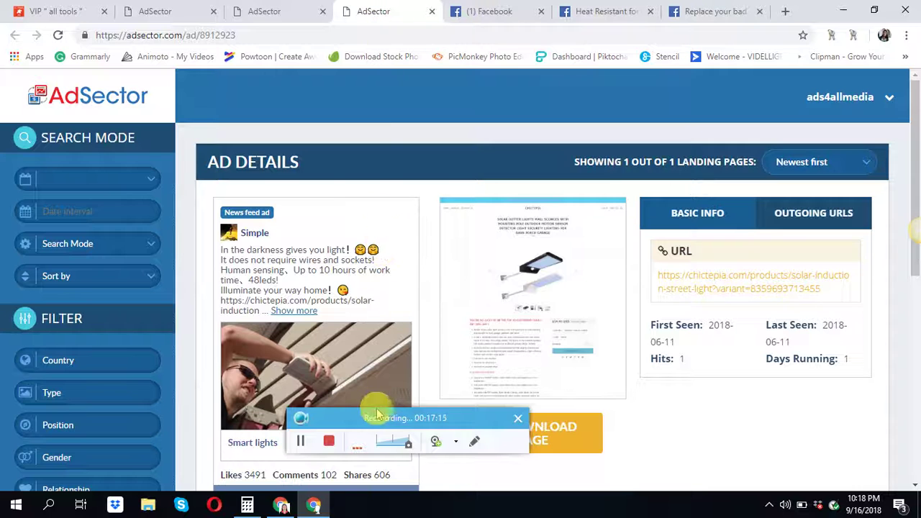
left_click_drag(381, 416, 641, 128)
scroll(444, 387, "down", 3)
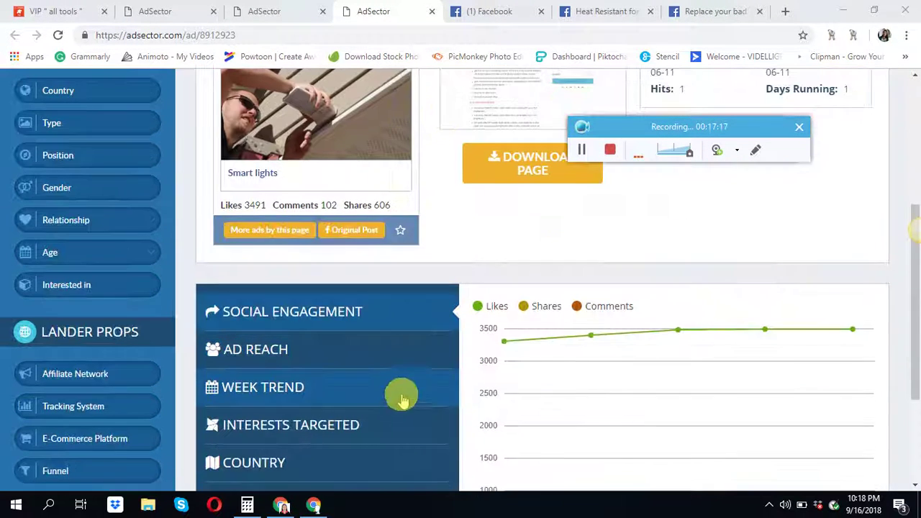
left_click(381, 231)
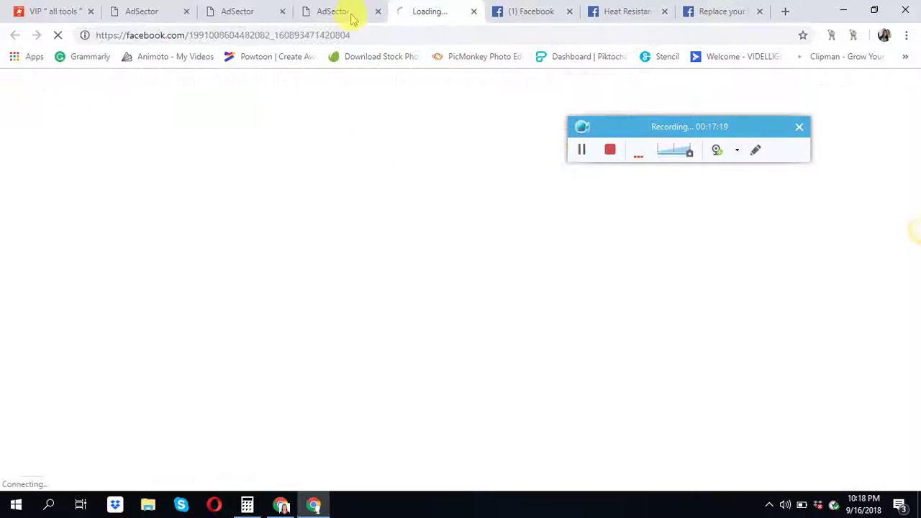
left_click(352, 12)
left_click(378, 12)
Try to view the monocular telescope ad's original Facebook post, then close both its ad details and the post page
left_click(242, 12)
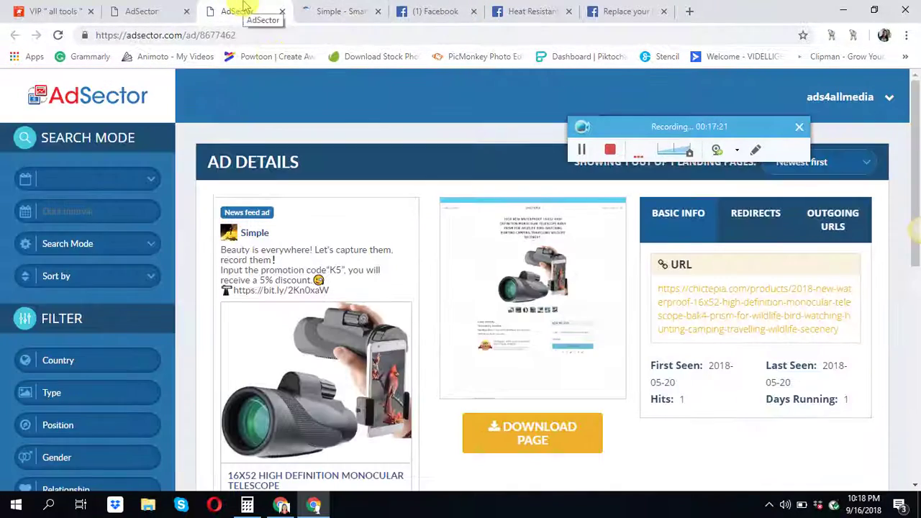
scroll(387, 323, "down", 2)
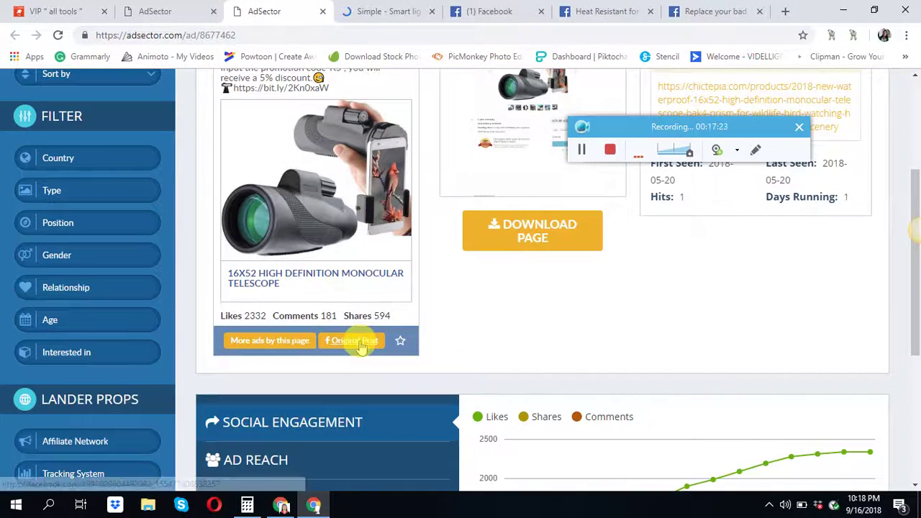
left_click(354, 341)
left_click(251, 10)
left_click(282, 12)
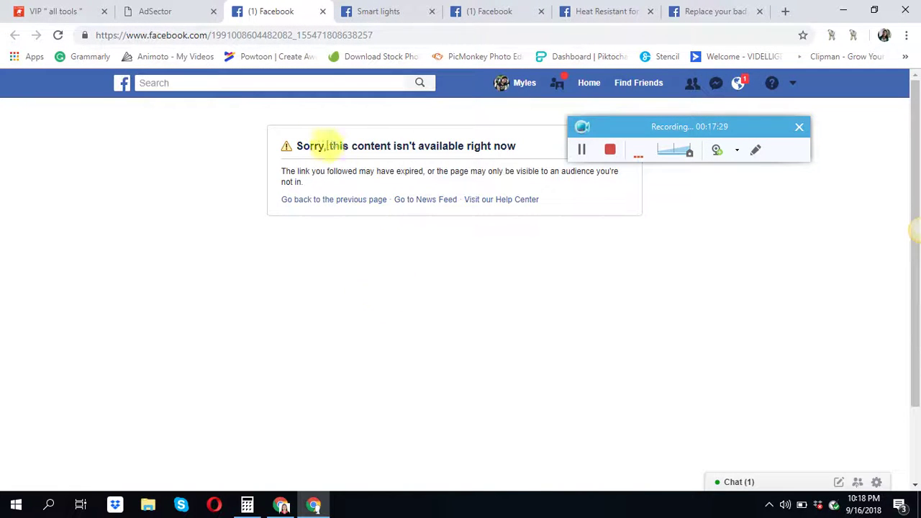
left_click(321, 11)
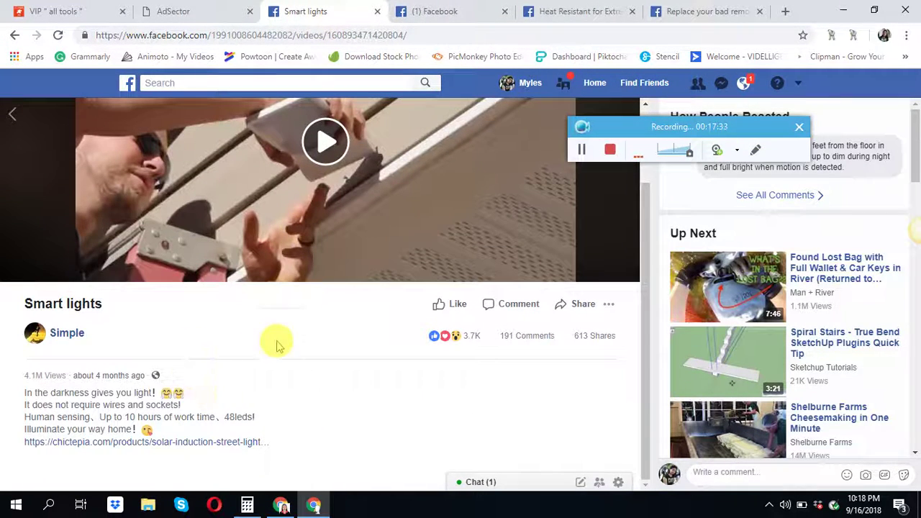
Preview the "Smart lights" video and the "Massage shoulders and spine" video and close both pages
scroll(278, 346, "up", 2)
left_click(325, 209)
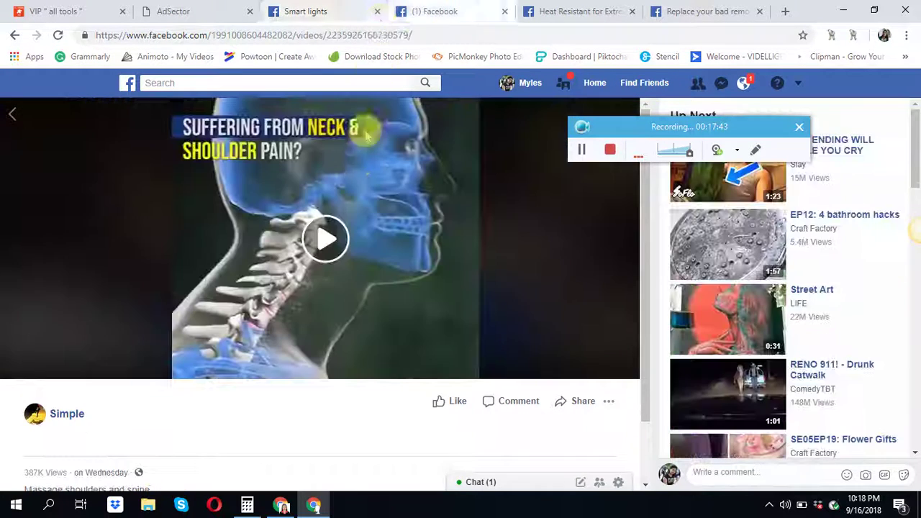
scroll(323, 386, "down", 1)
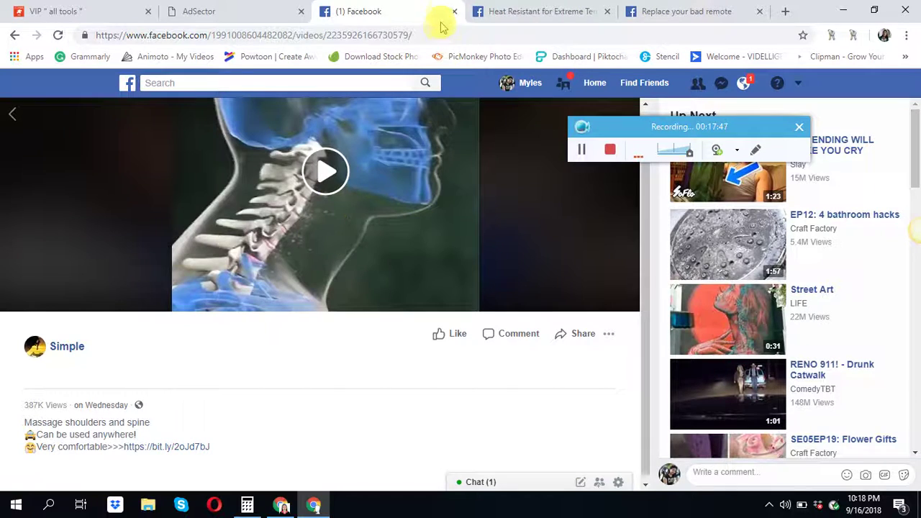
left_click(320, 172)
scroll(320, 187, "up", 1)
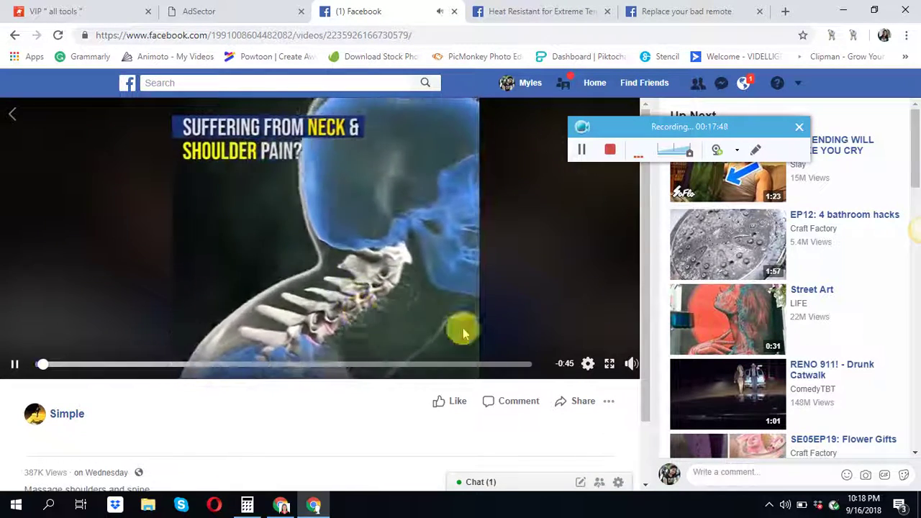
mouse_move(631, 365)
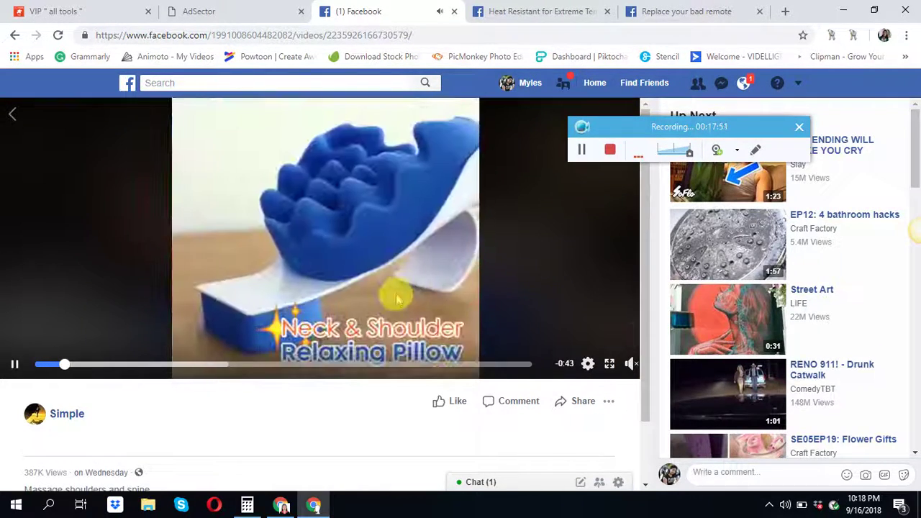
left_click(454, 11)
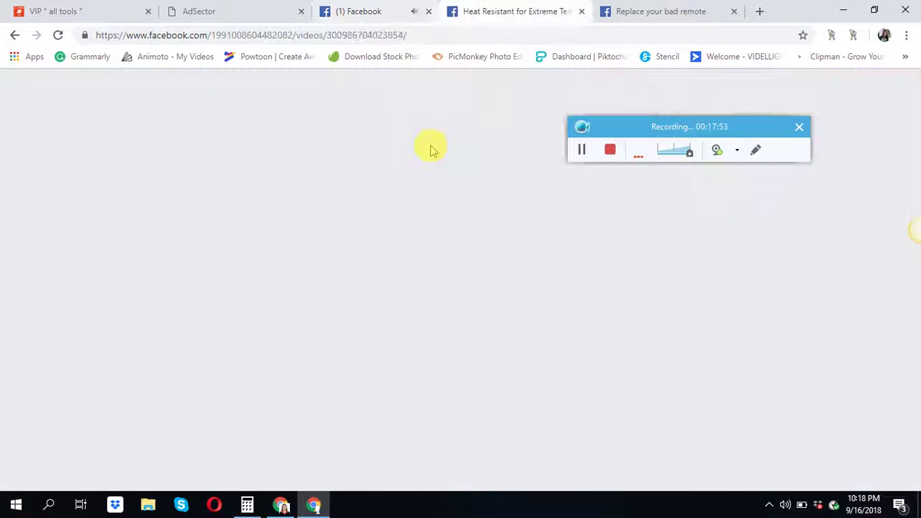
Preview the "Heat Resistant for Extreme Temperatures" video, check its post options, and close the video page
left_click(316, 245)
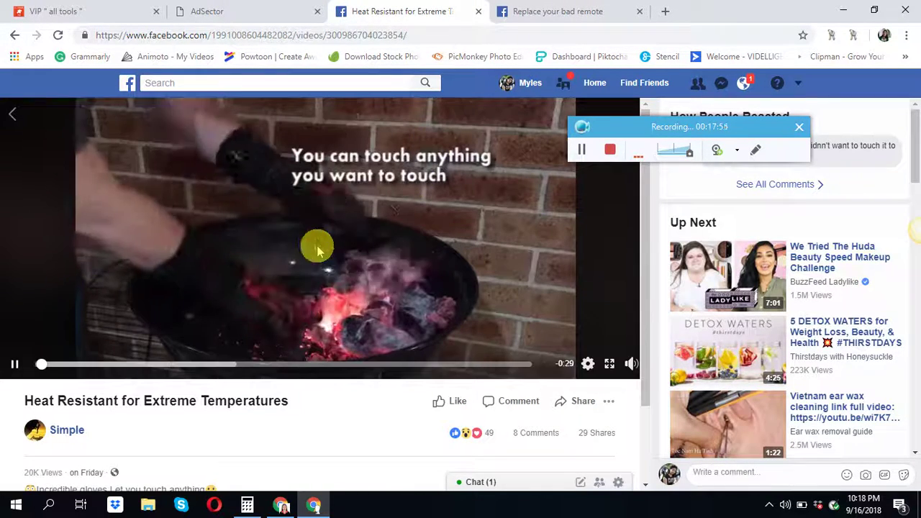
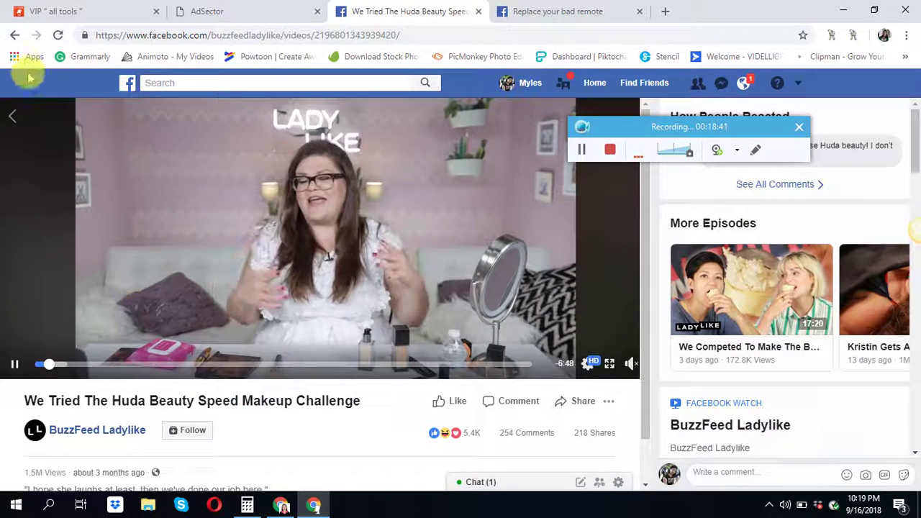
left_click(14, 34)
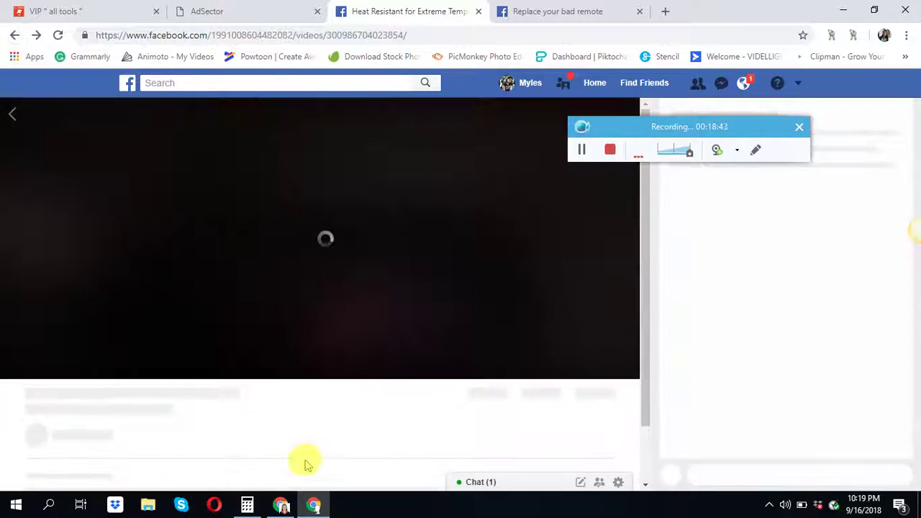
left_click(582, 149)
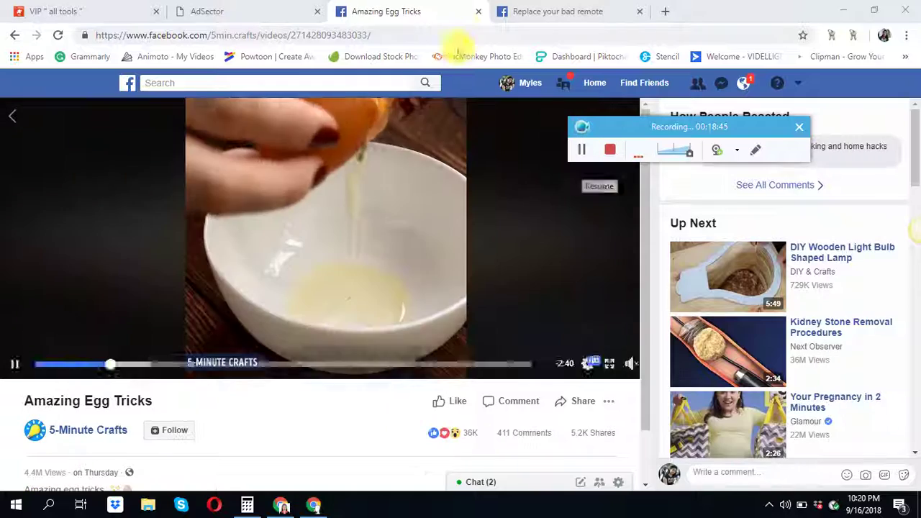
left_click(14, 34)
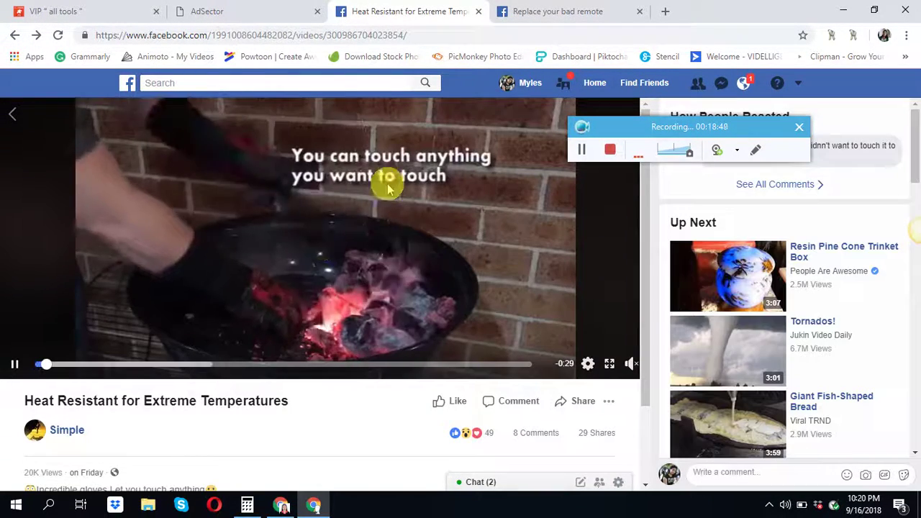
left_click(609, 401)
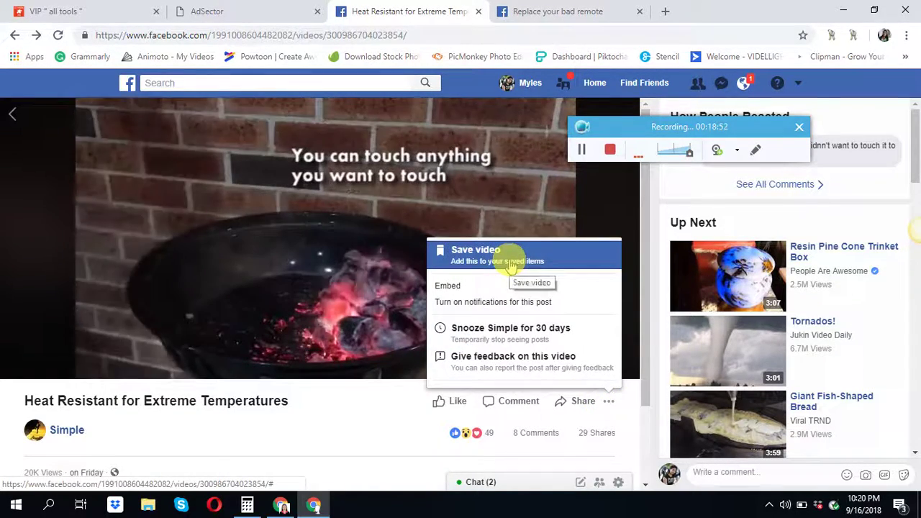
left_click(369, 401)
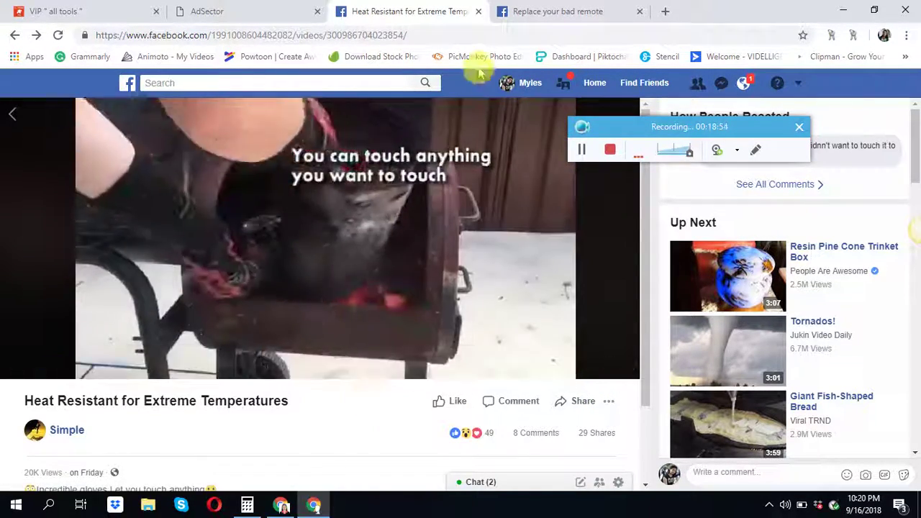
left_click(478, 11)
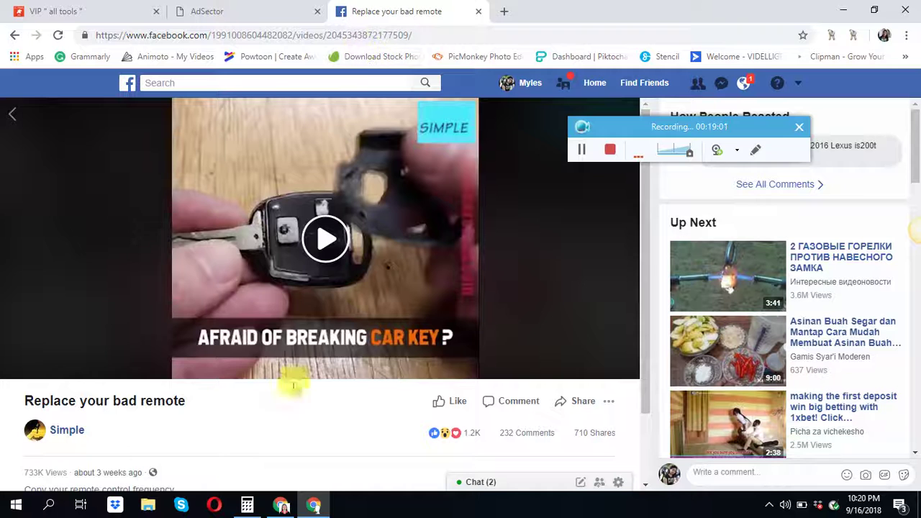
Copy the page URL of Simple's "Replace your bad remote" Facebook video
left_click(280, 504)
left_click(511, 16)
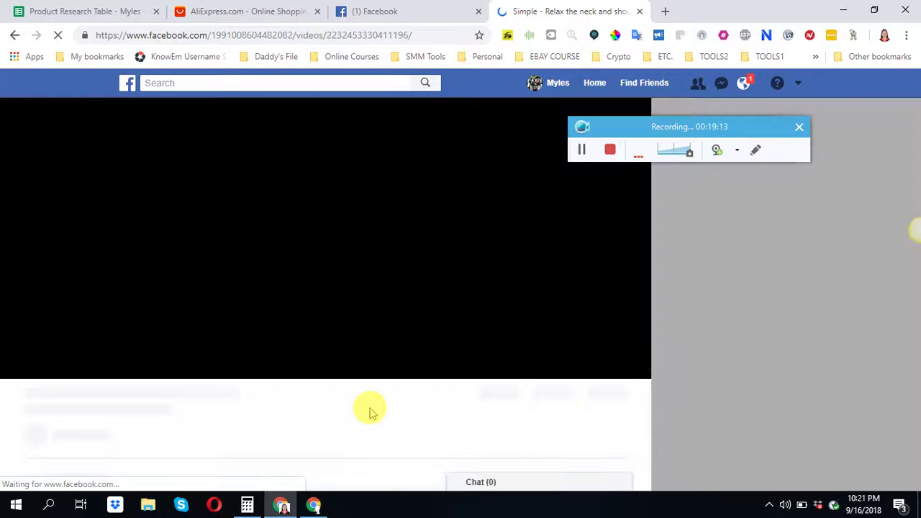
left_click(314, 505)
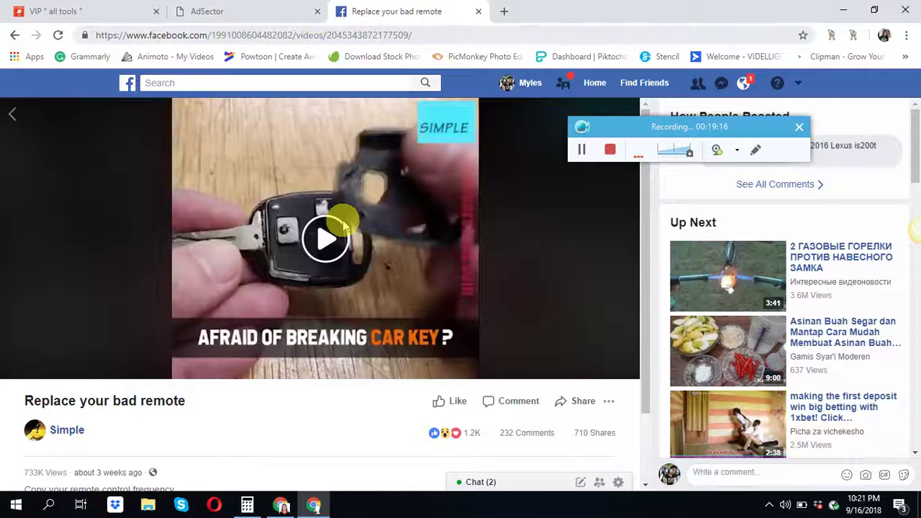
left_click(314, 35)
right_click(309, 34)
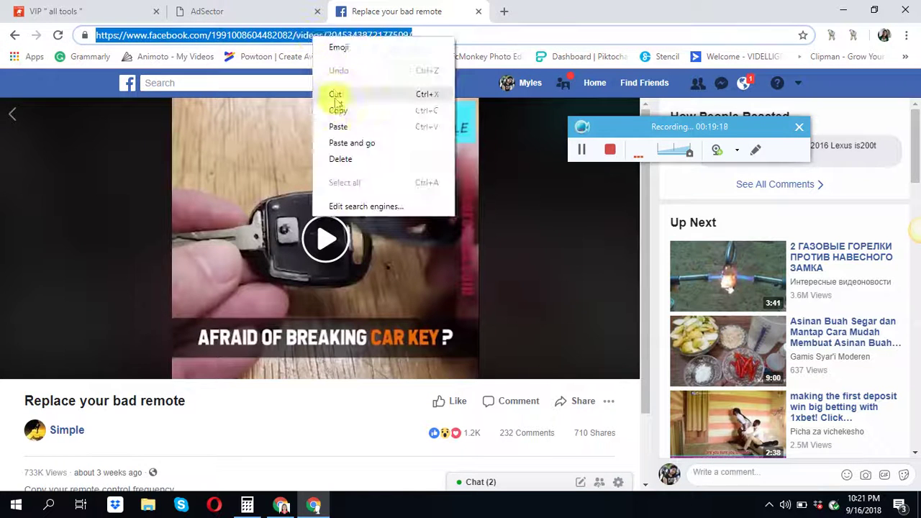
left_click(338, 113)
Open Bitly in a new tab of the other browser window, shorten the copied video URL, and copy the short link
left_click(283, 503)
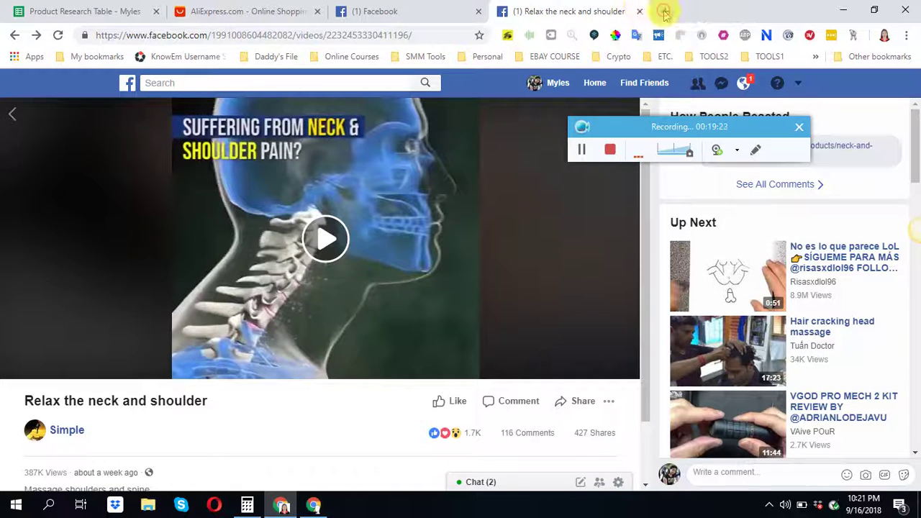
left_click(664, 12)
type("b")
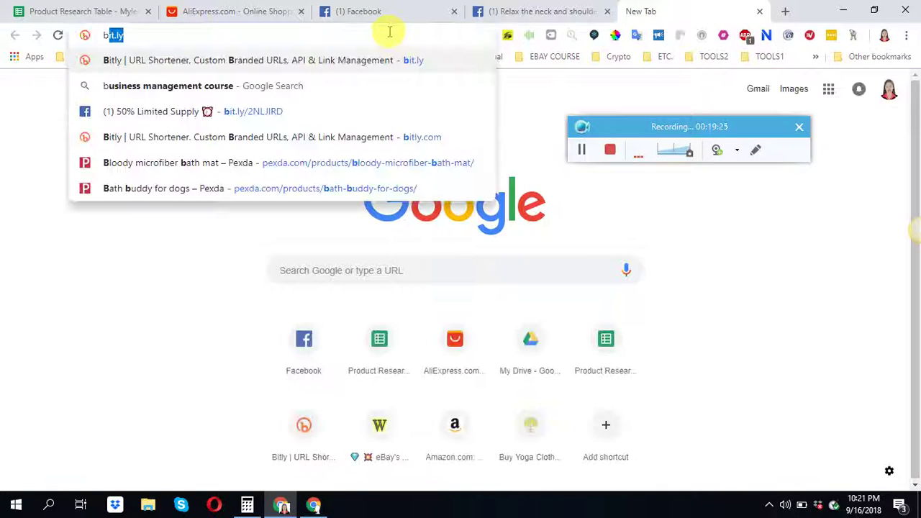
type("i")
key("Return")
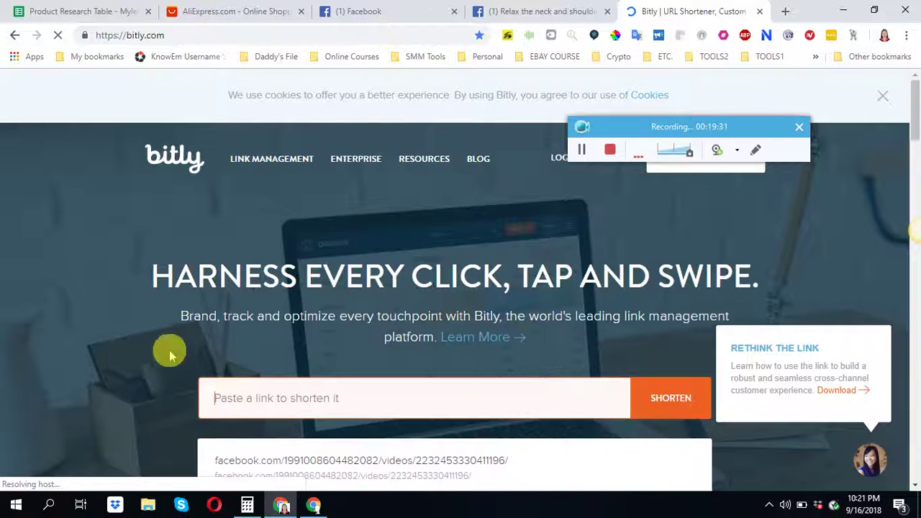
right_click(256, 390)
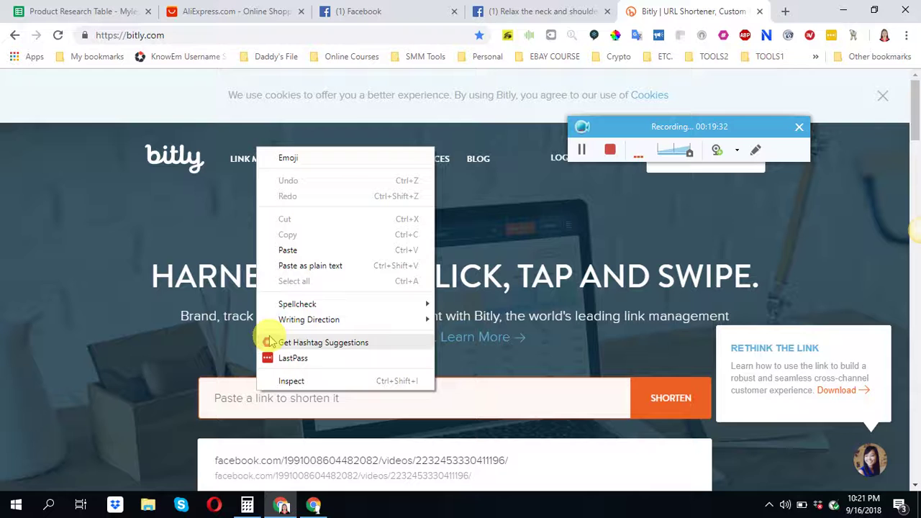
left_click(273, 250)
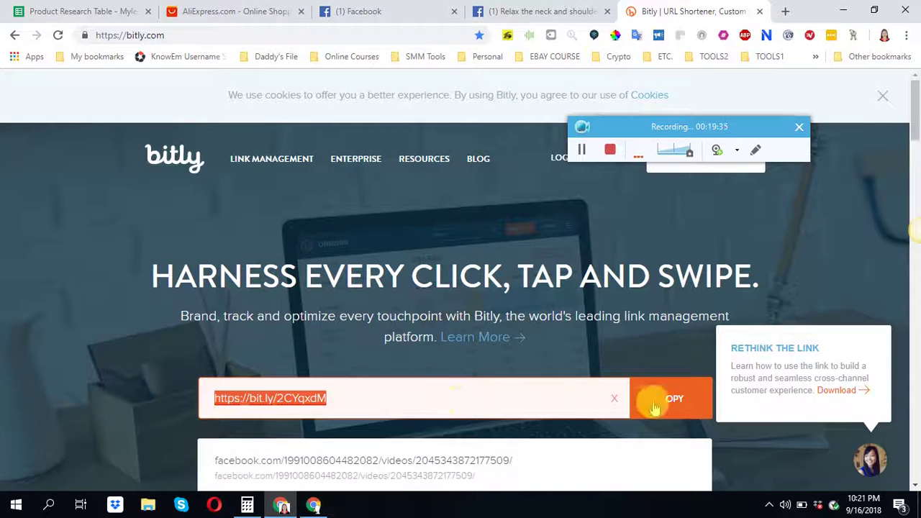
left_click(655, 408)
Paste the short link into the Video/Post 1 cell of product 61 in the Product Research Table
left_click(70, 8)
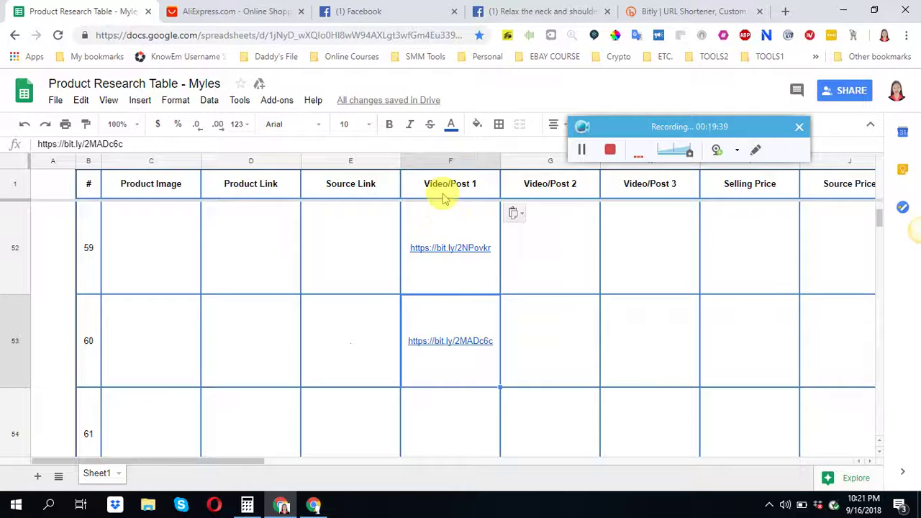
left_click(445, 420)
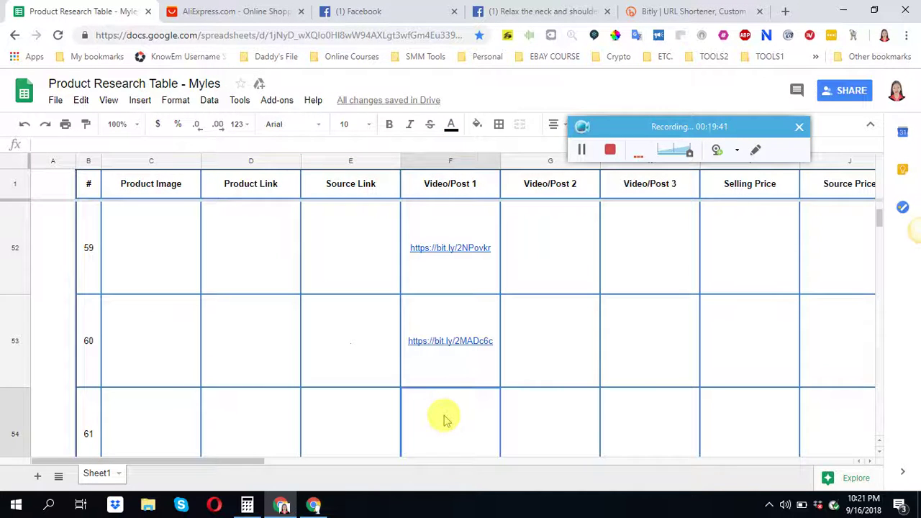
right_click(445, 420)
left_click(478, 464)
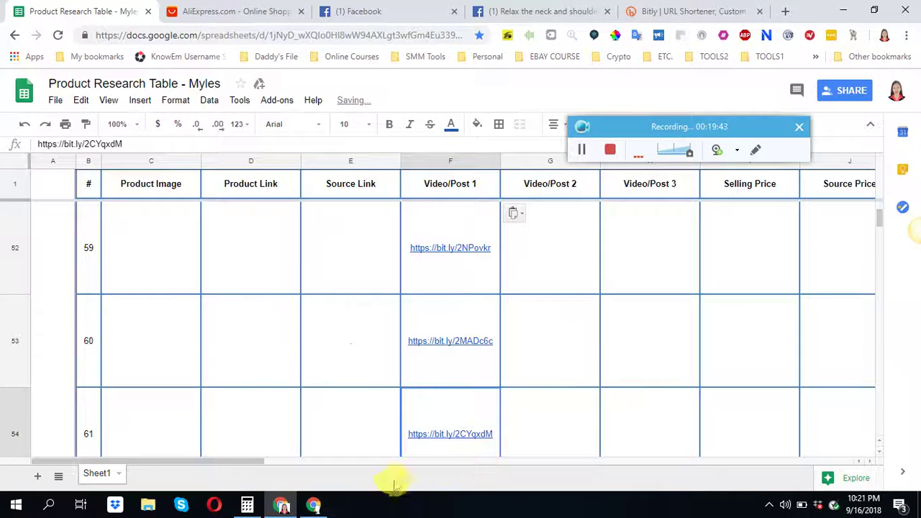
Return to the AdSector results window and close the "Replace your bad remote" video page
left_click(324, 506)
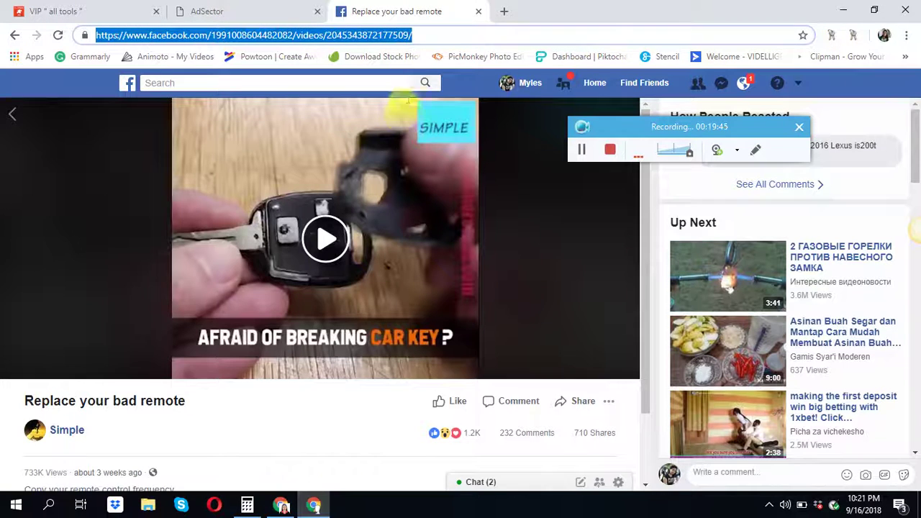
left_click(275, 9)
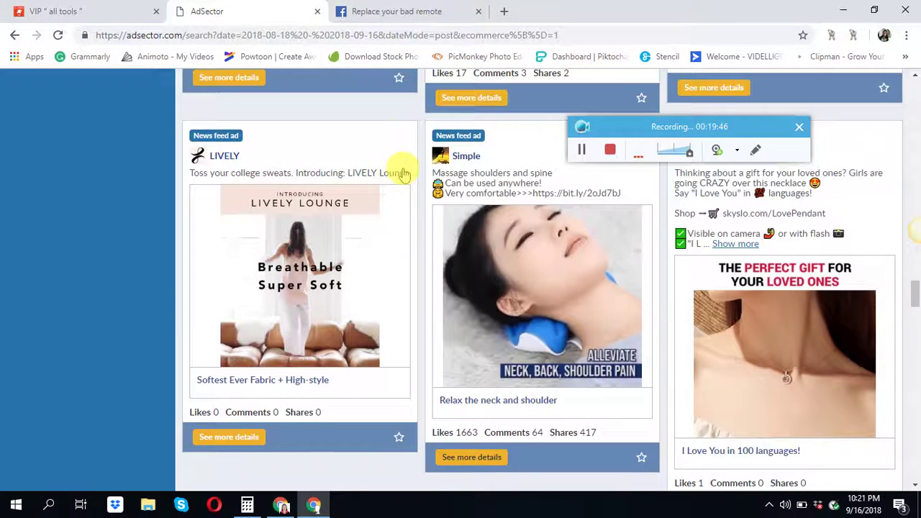
left_click(479, 11)
Scan further AdSector results for product ads with high likes, comments and shares, down to the Kordelles ginger oil ad
scroll(431, 273, "down", 6)
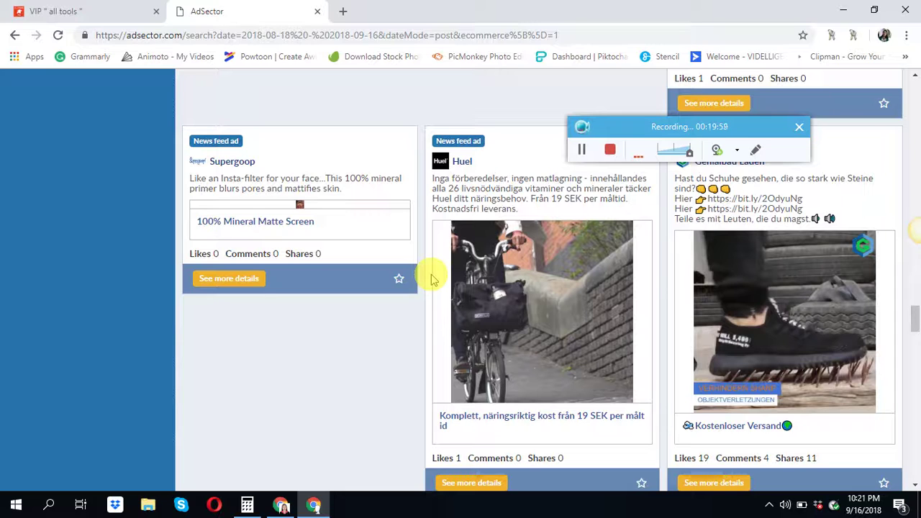
scroll(576, 392, "down", 5)
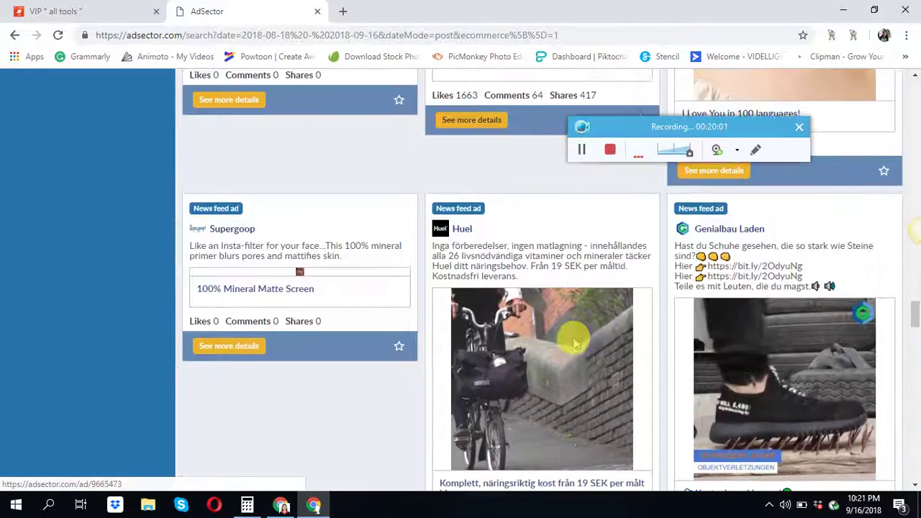
scroll(576, 344, "down", 5)
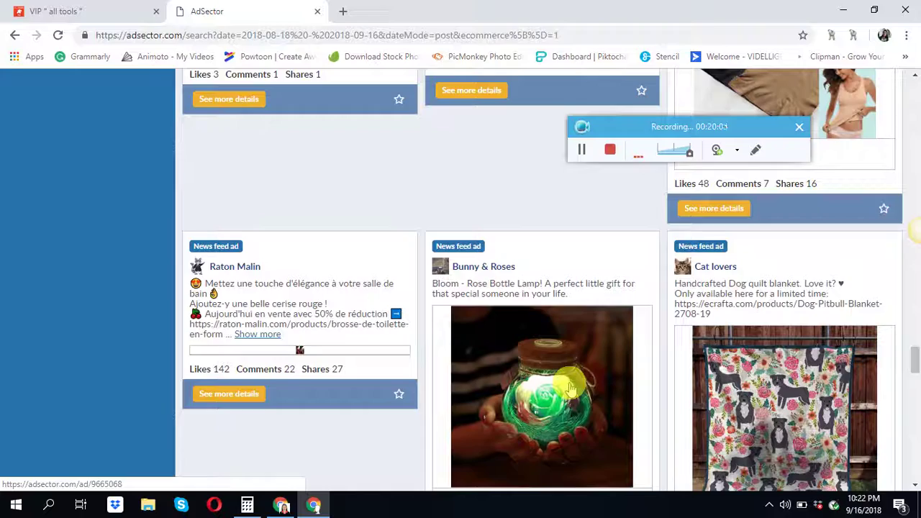
scroll(568, 388, "down", 9)
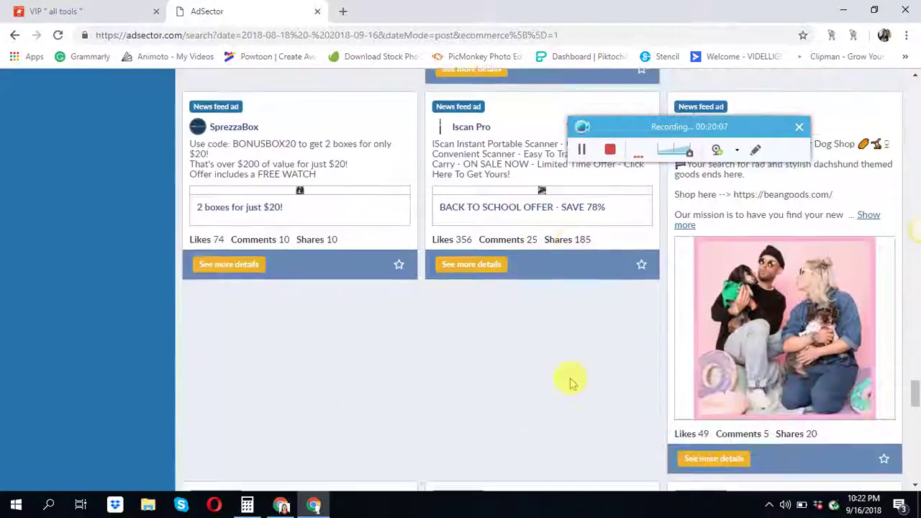
scroll(570, 383, "down", 7)
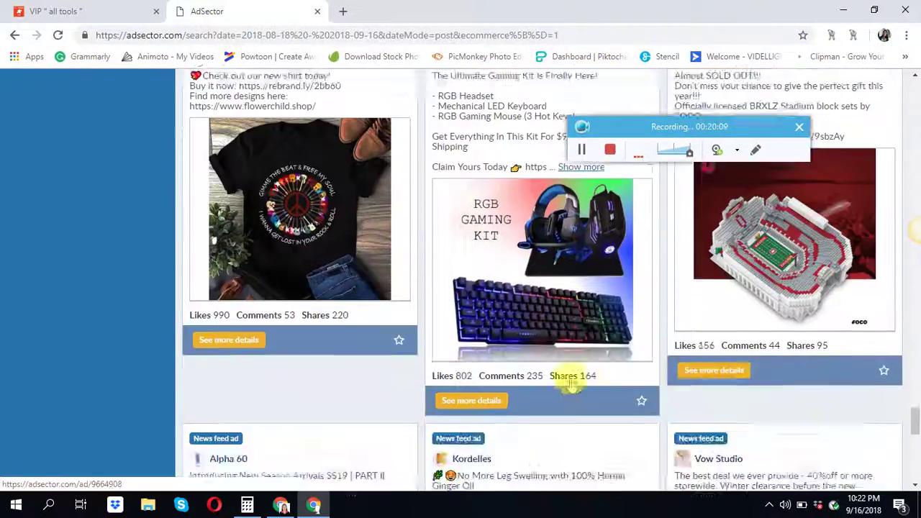
scroll(405, 329, "up", 1)
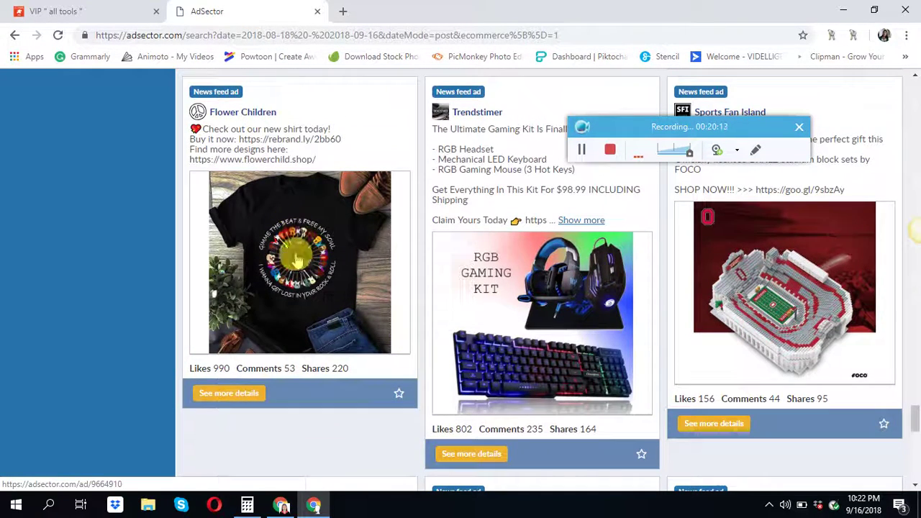
scroll(536, 360, "down", 5)
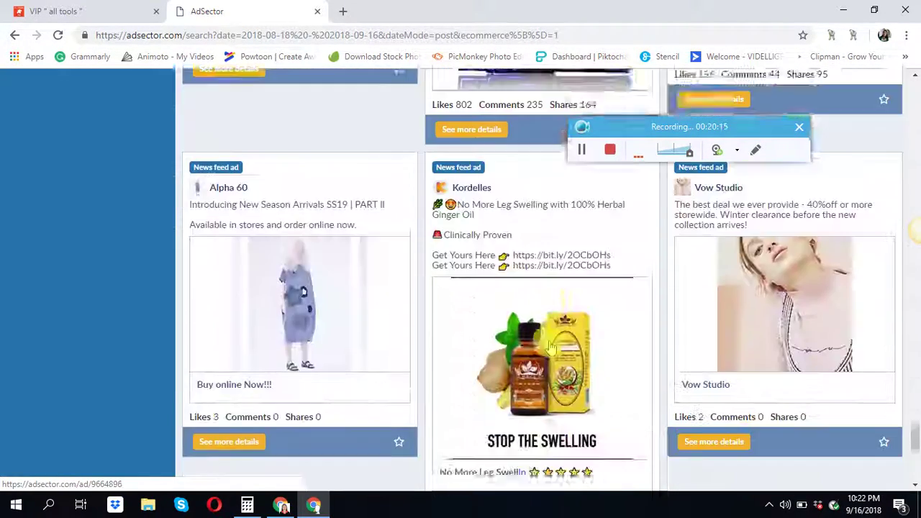
scroll(549, 347, "down", 1)
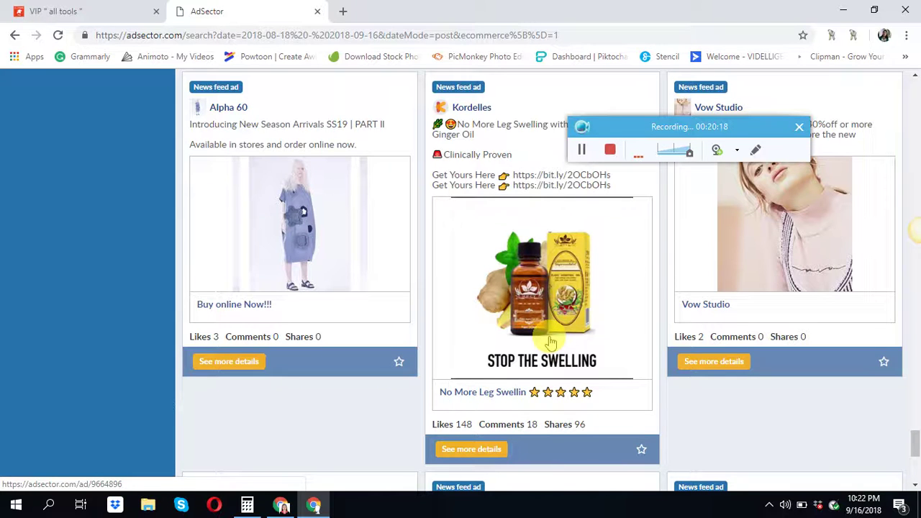
scroll(550, 342, "down", 1)
scroll(551, 339, "up", 1)
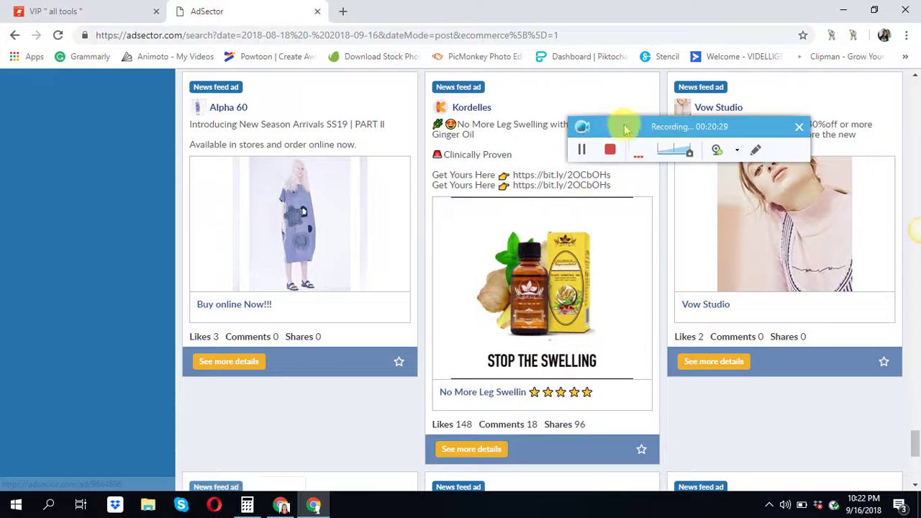
left_click_drag(627, 127, 773, 182)
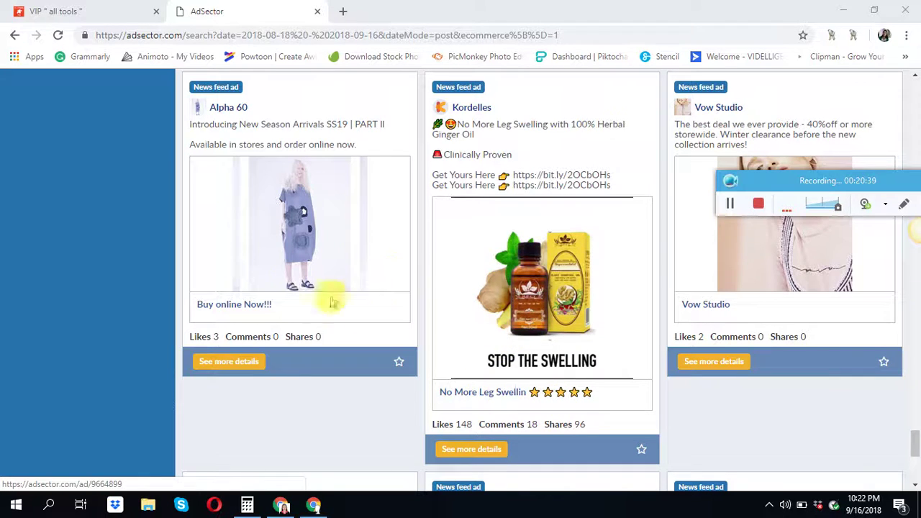
Compare the engagement of the Ageless Health ginger oil, Studio Ghibli hoodie and Guardline Security ads
scroll(331, 302, "down", 4)
scroll(333, 360, "down", 2)
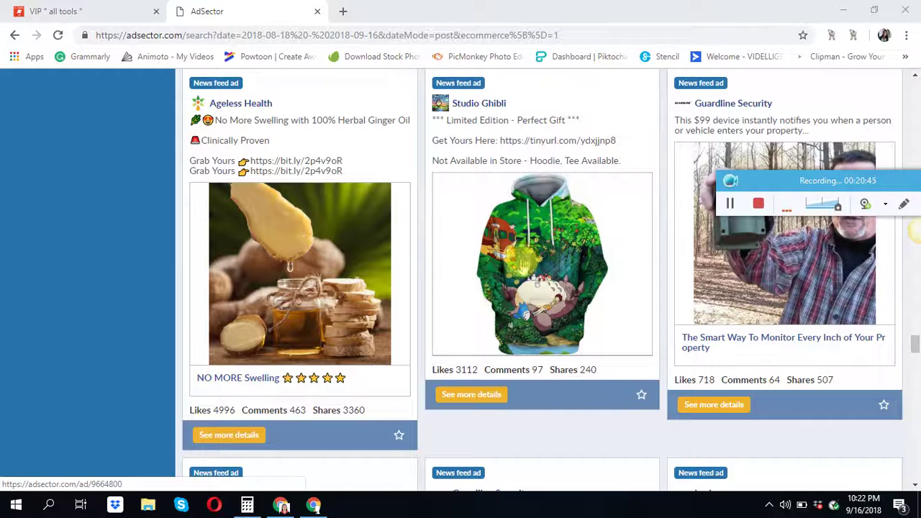
scroll(525, 263, "down", 1)
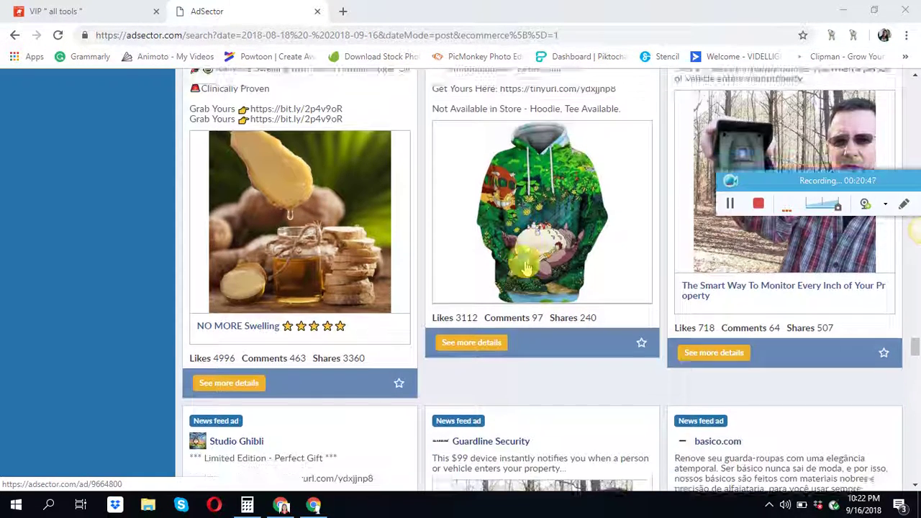
scroll(525, 265, "up", 2)
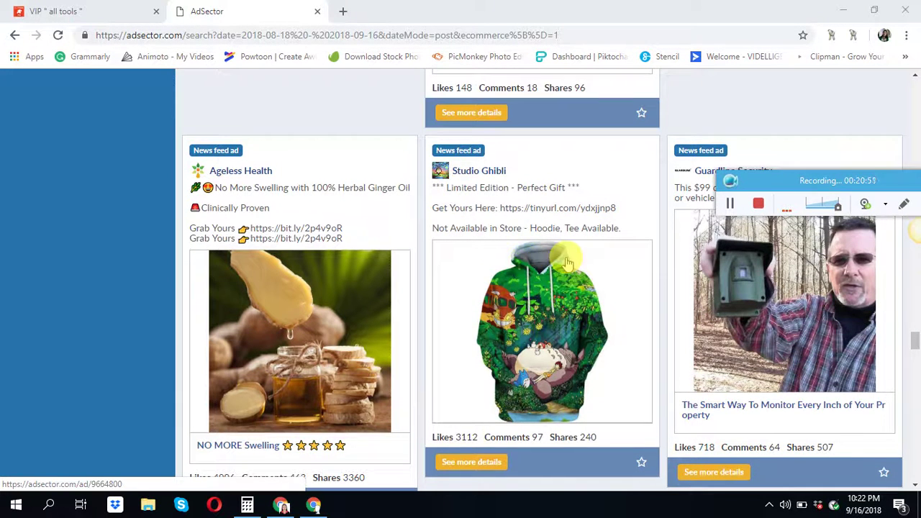
scroll(540, 265, "down", 2)
scroll(554, 265, "up", 1)
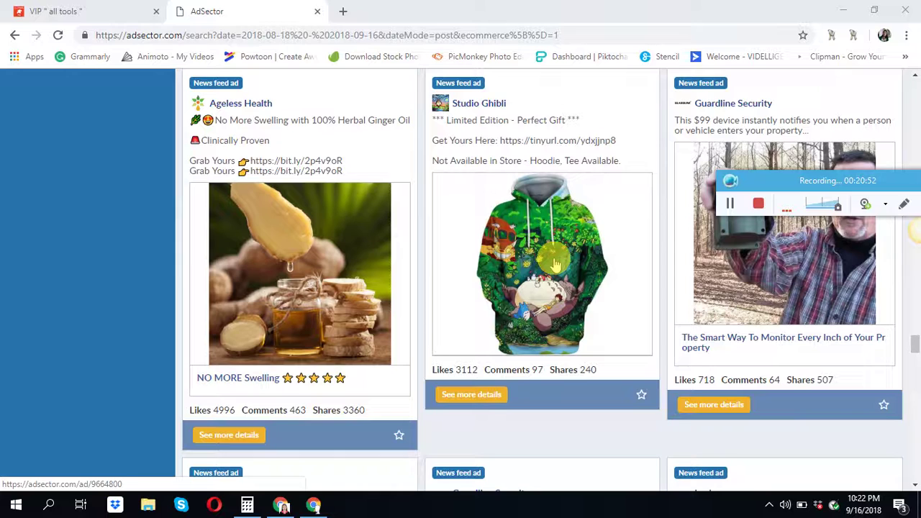
Open the Guardline Security ad's details in a separate tab and return to the AdSector search results
left_click(714, 407)
left_click(242, 7)
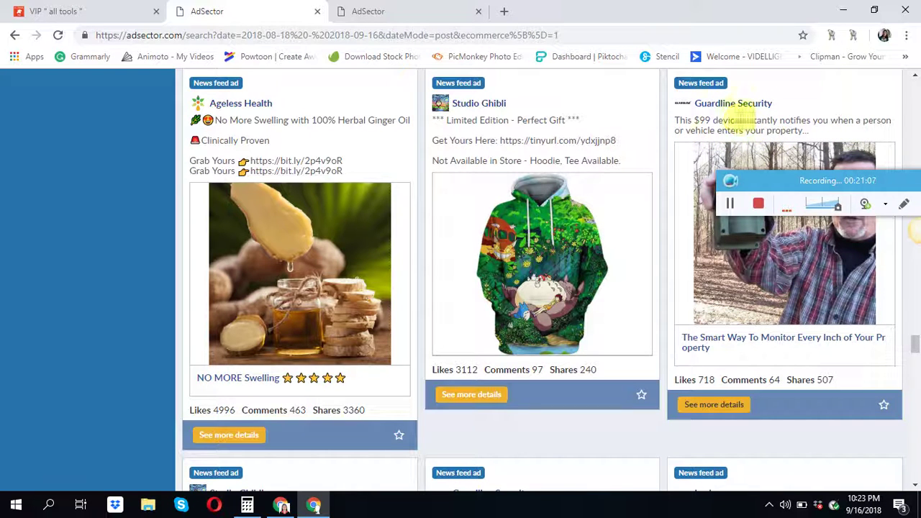
Scan the AdSector results beyond Guardline Security for high likes, comments and shares, down to the Magic Club hoodie ad
scroll(544, 266, "down", 2)
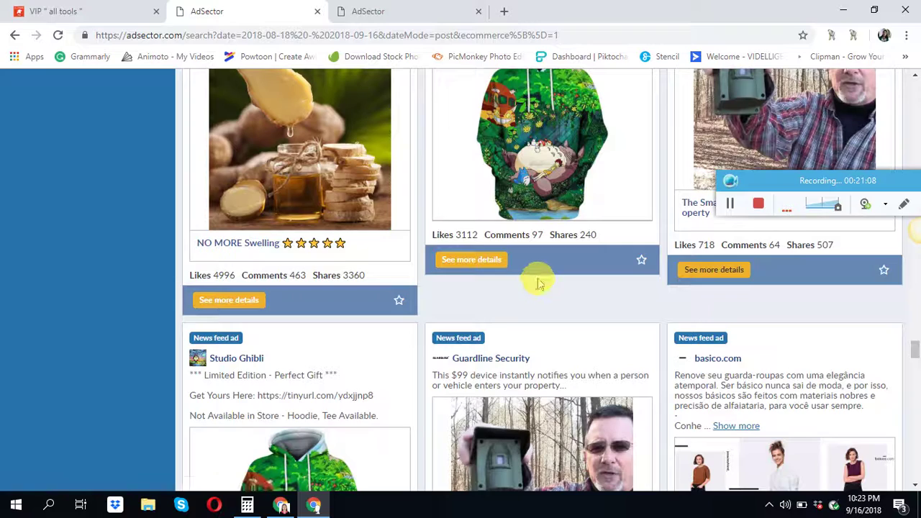
scroll(539, 283, "down", 3)
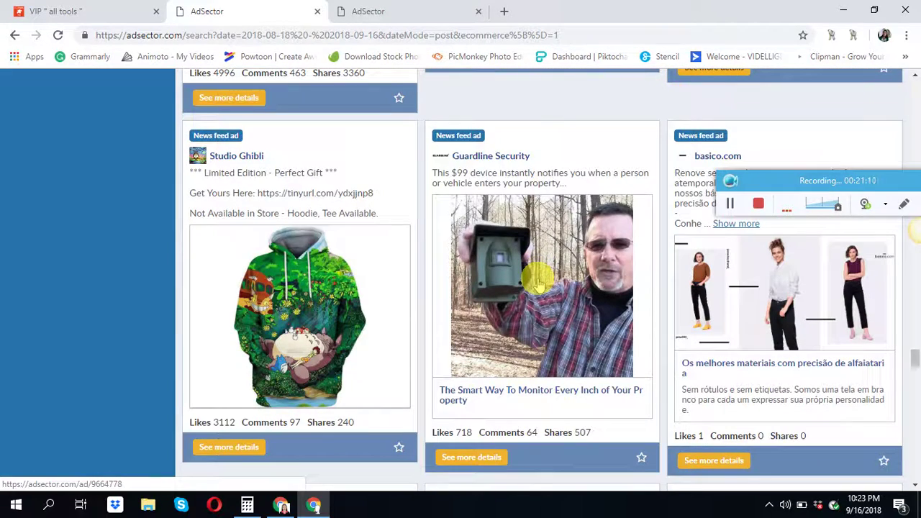
scroll(539, 284, "down", 5)
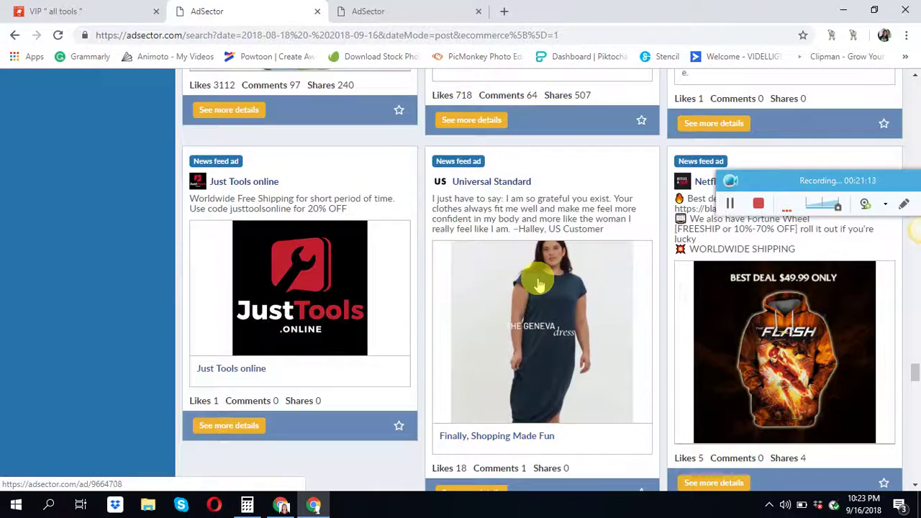
scroll(539, 284, "down", 6)
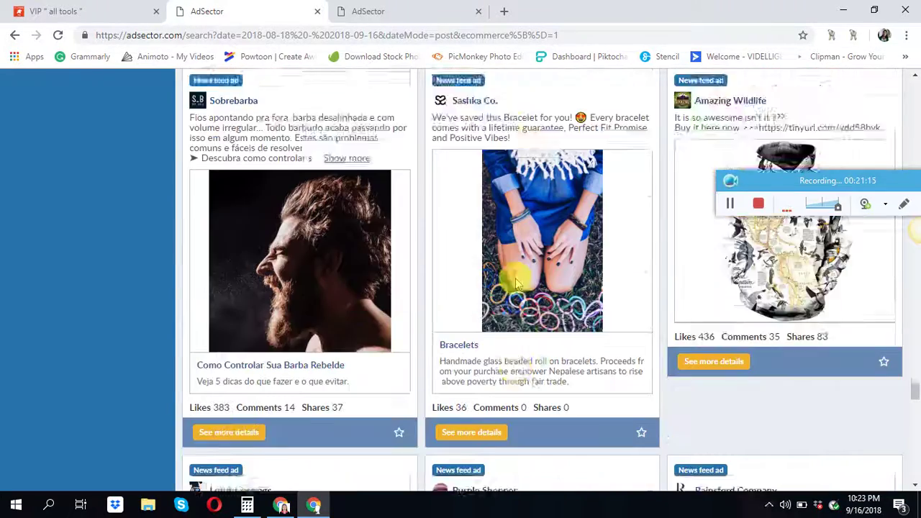
scroll(515, 283, "down", 5)
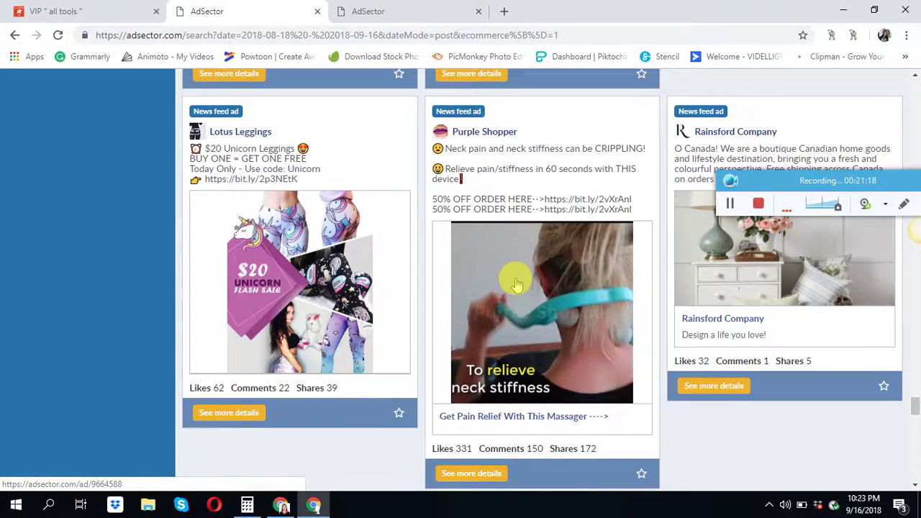
scroll(515, 283, "down", 5)
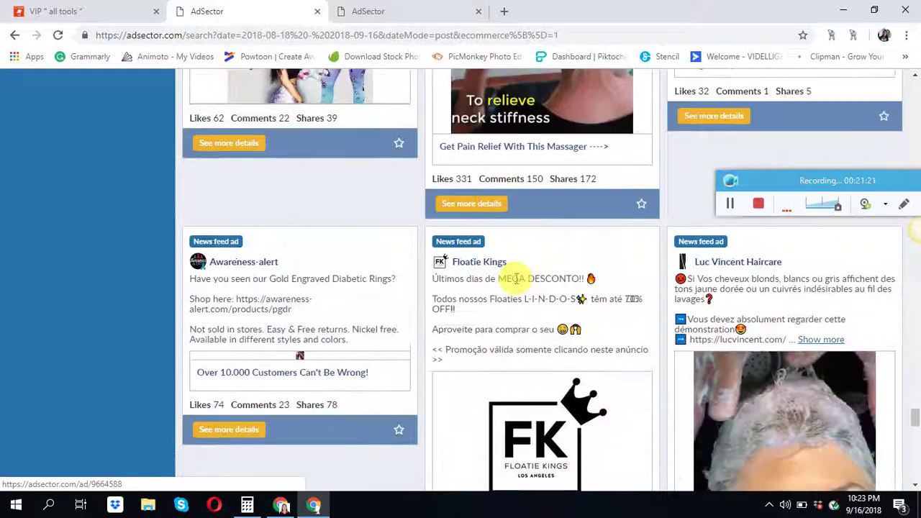
scroll(515, 283, "down", 7)
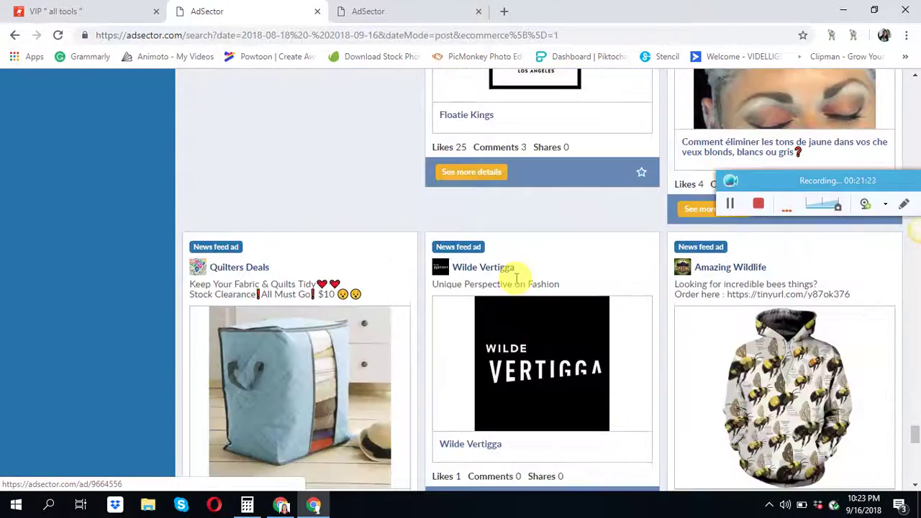
scroll(515, 283, "down", 5)
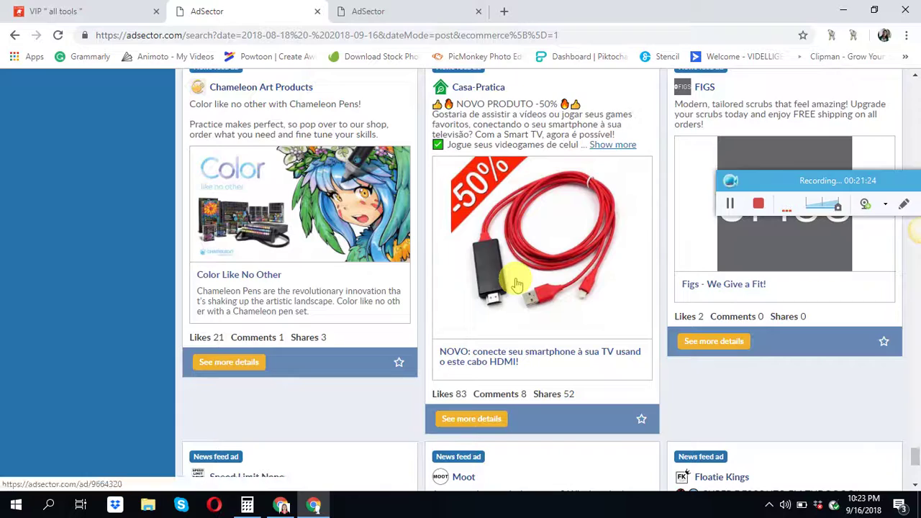
scroll(516, 283, "down", 5)
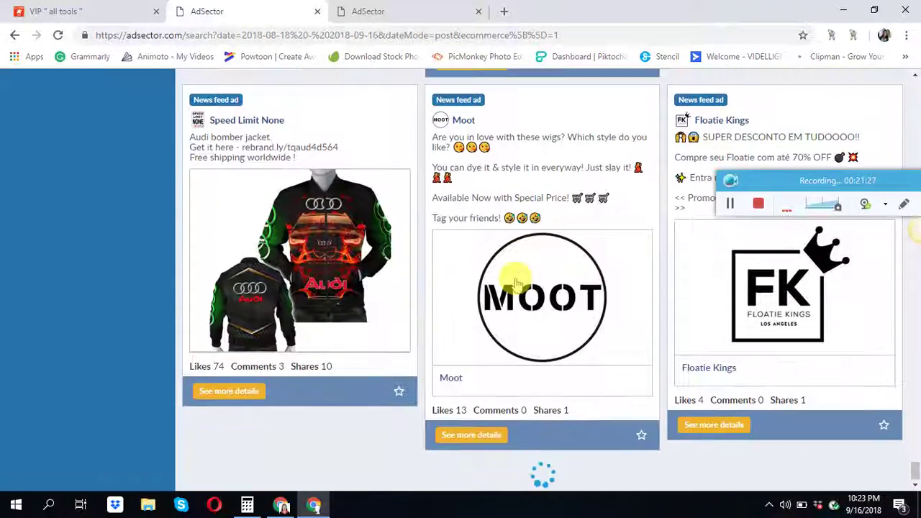
scroll(515, 282, "down", 5)
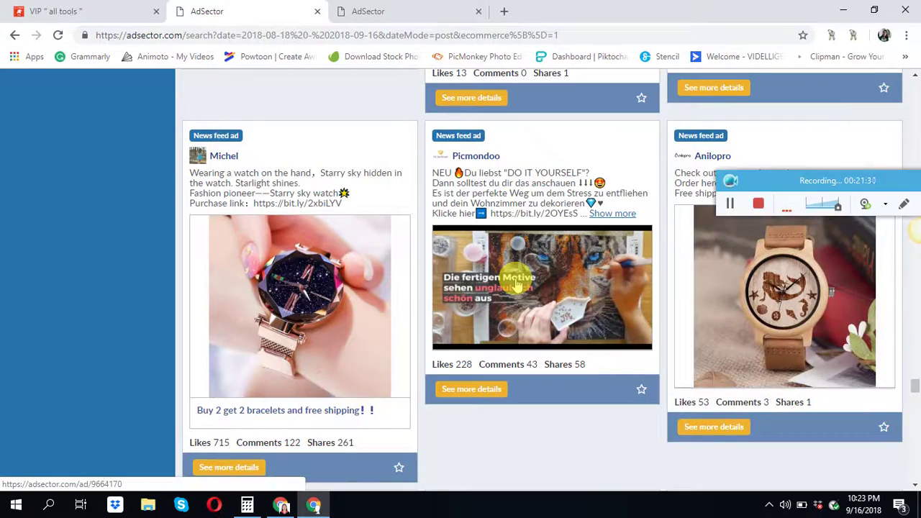
scroll(515, 283, "down", 5)
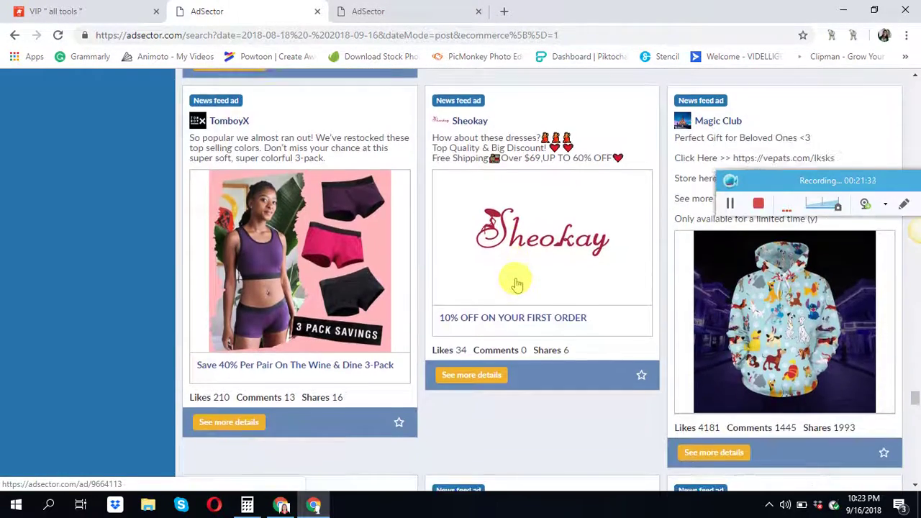
Check the Magic Club hoodie ad's engagement, open its details in a separate tab and return to the search results
scroll(515, 281, "down", 2)
scroll(515, 280, "up", 2)
scroll(532, 293, "down", 1)
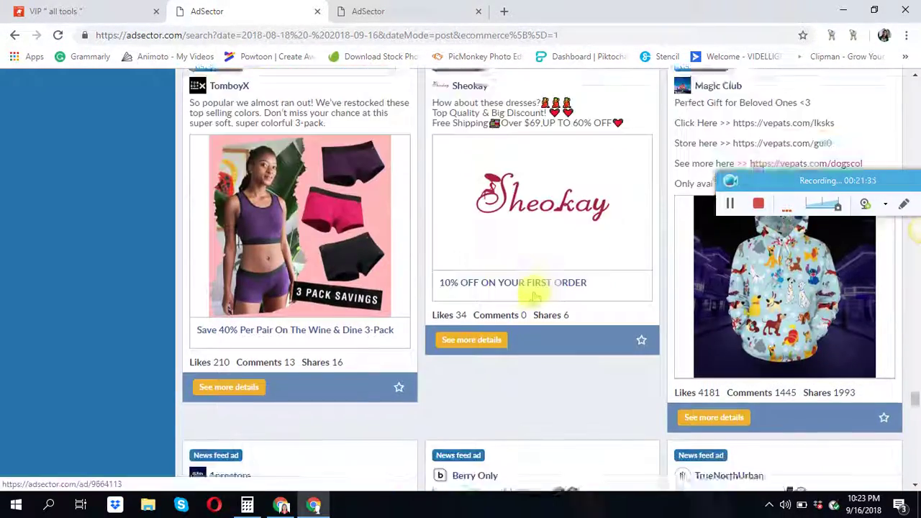
scroll(736, 319, "down", 1)
scroll(736, 319, "up", 2)
scroll(727, 368, "down", 2)
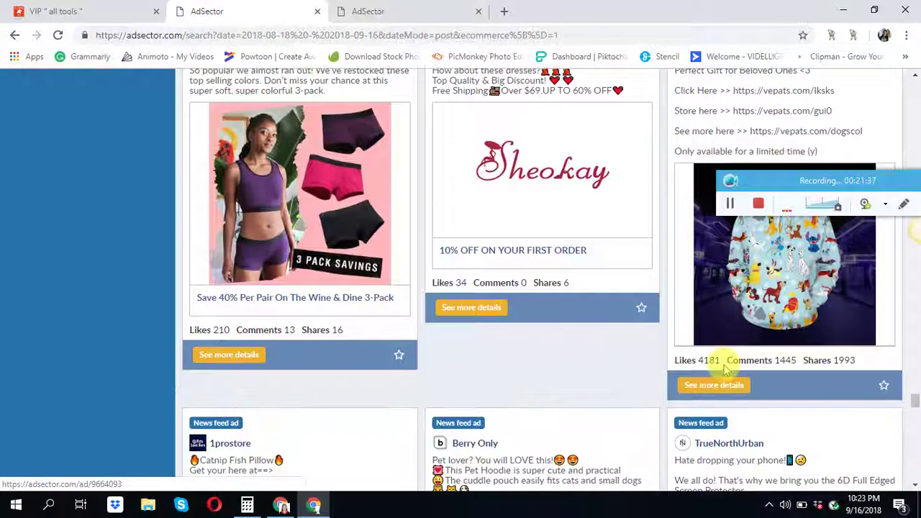
left_click(710, 385)
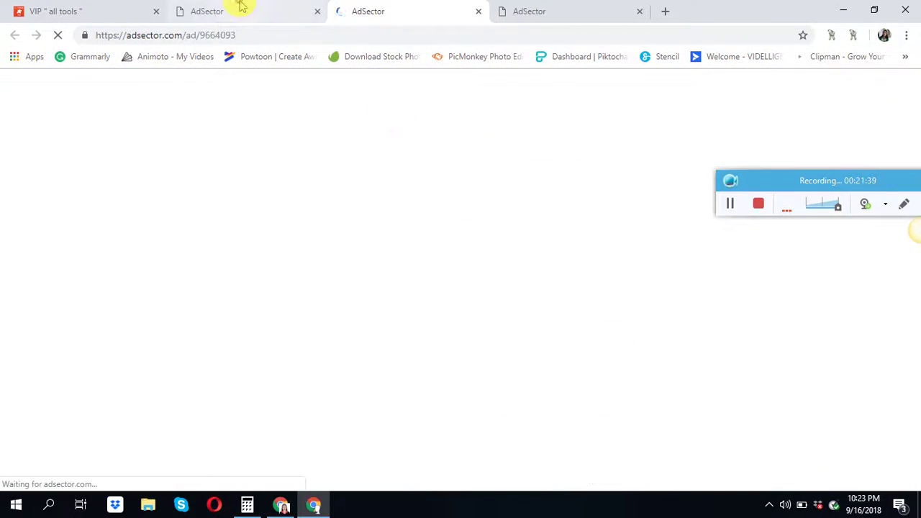
left_click(242, 6)
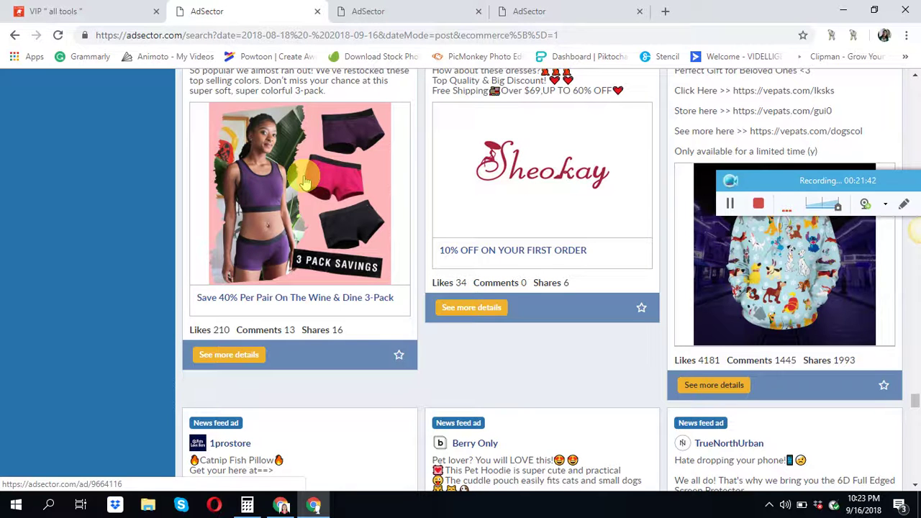
Open the details of Mint N' Trendy's "For The Creative Cook" peeler ad in its own tab, then return to the results
scroll(300, 256, "down", 5)
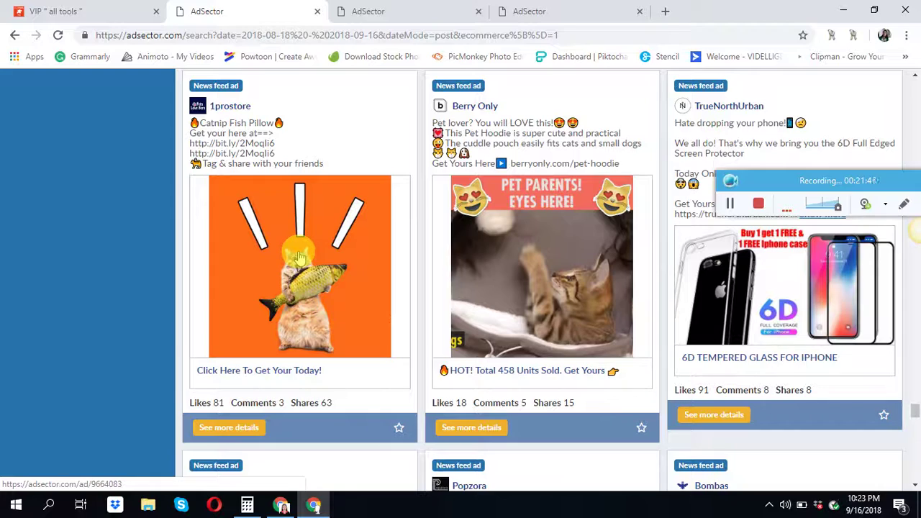
scroll(299, 256, "down", 5)
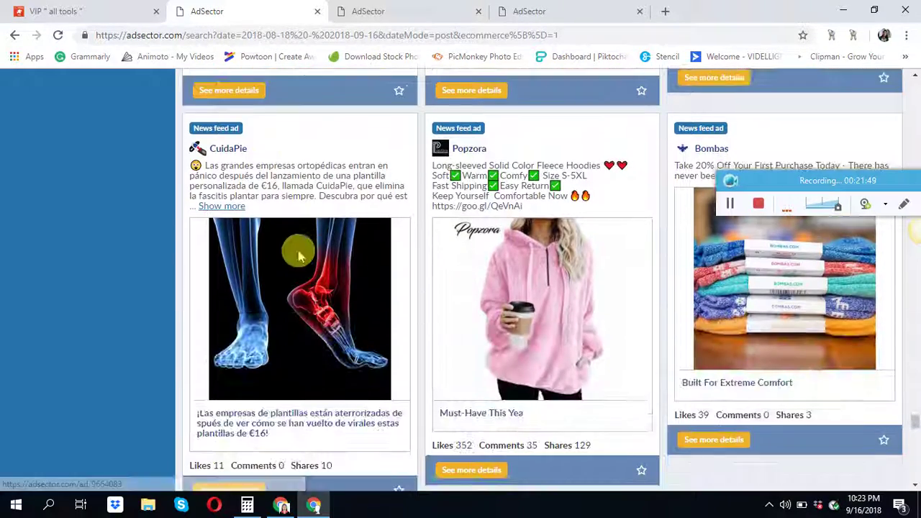
scroll(299, 257, "down", 8)
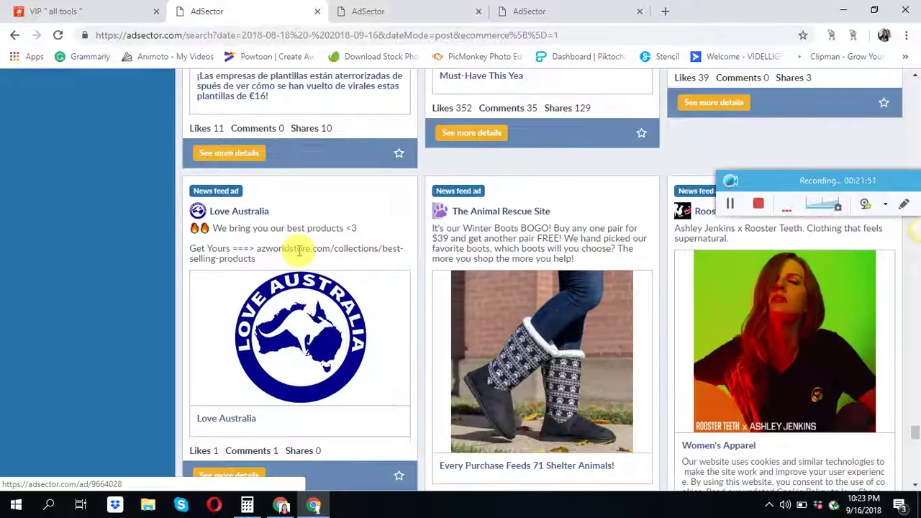
scroll(299, 248, "down", 4)
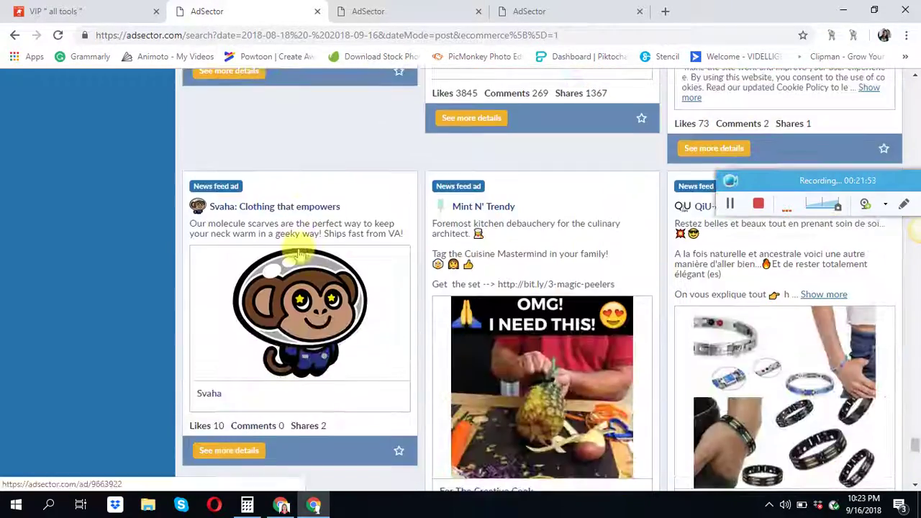
scroll(300, 248, "up", 5)
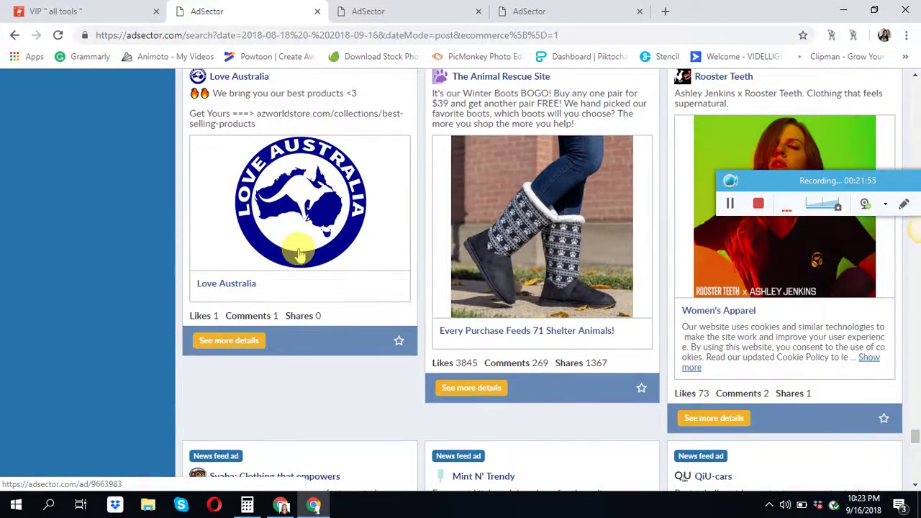
scroll(299, 255, "up", 1)
scroll(539, 225, "down", 7)
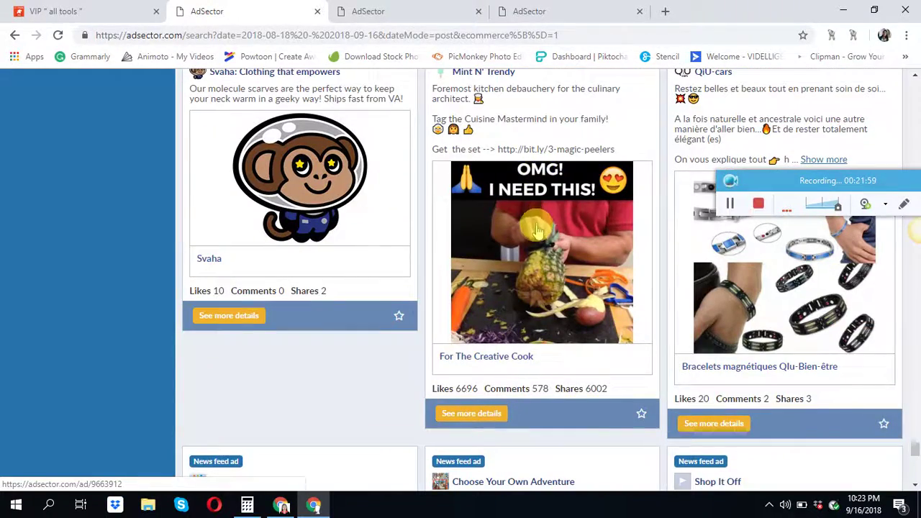
scroll(538, 229, "up", 2)
scroll(538, 229, "down", 2)
scroll(538, 229, "up", 2)
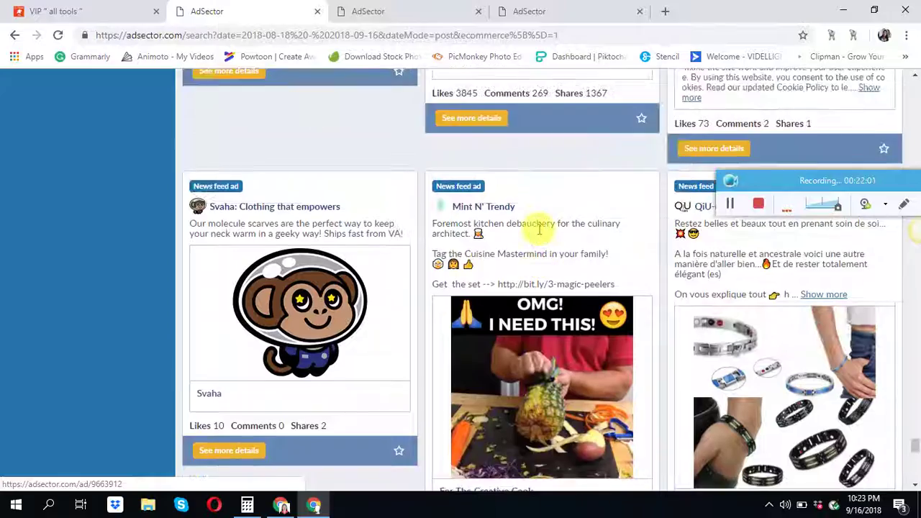
scroll(539, 229, "down", 1)
scroll(497, 377, "down", 2)
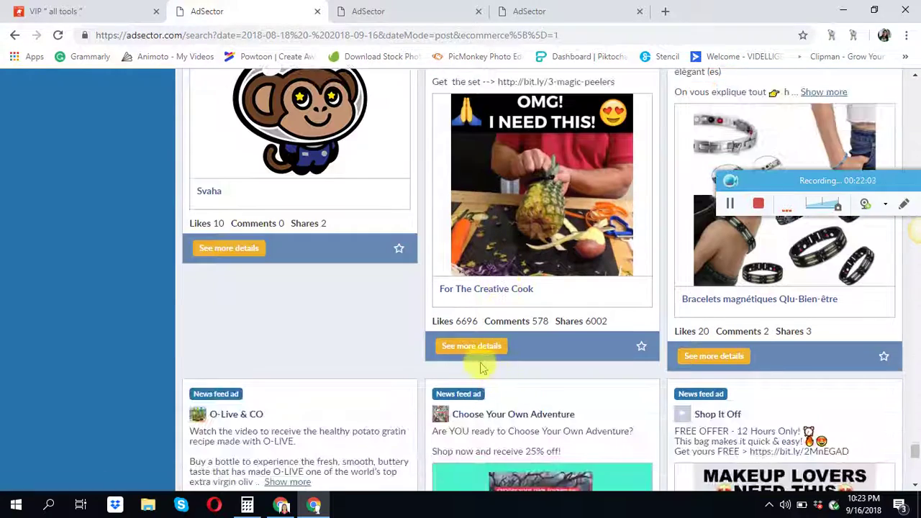
left_click(477, 346)
left_click(221, 9)
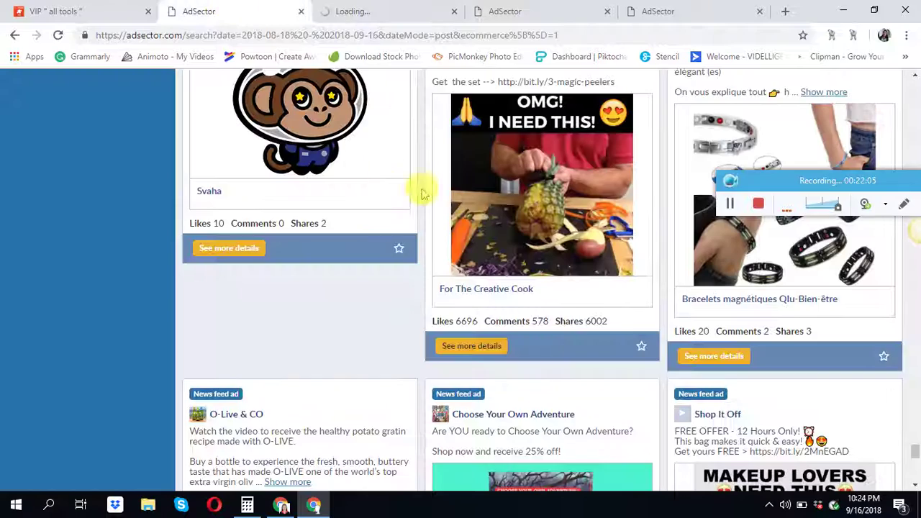
Open the details of Kookymall's Trap Cat Litter Mat ad in its own tab and return to the search results
scroll(510, 216, "down", 5)
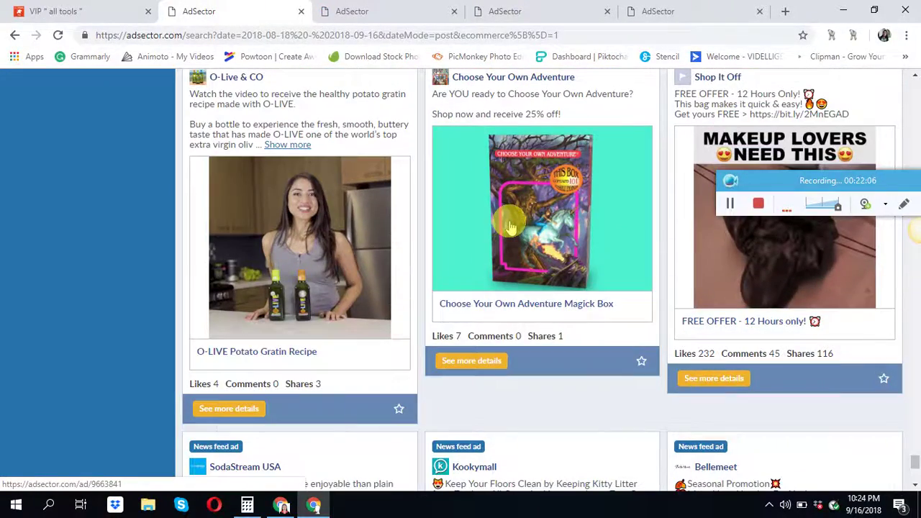
scroll(510, 227, "down", 5)
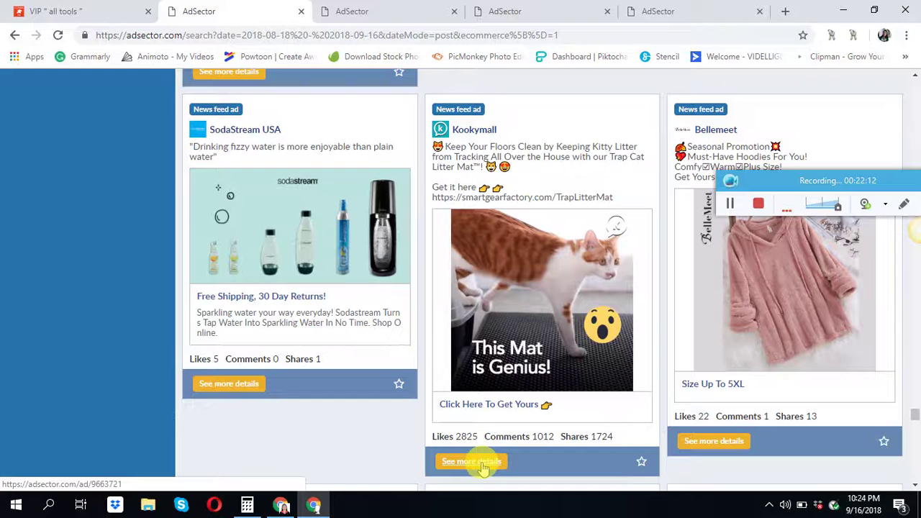
left_click(484, 462)
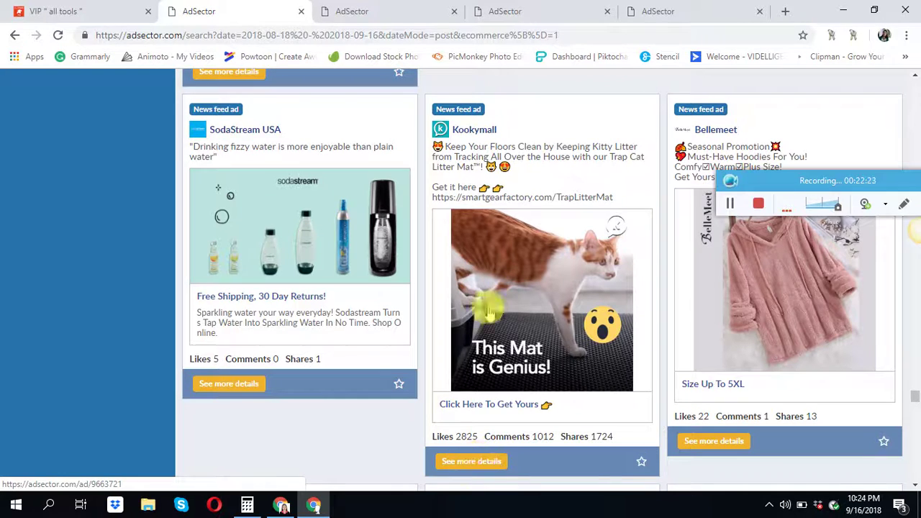
left_click(472, 462)
left_click(173, 7)
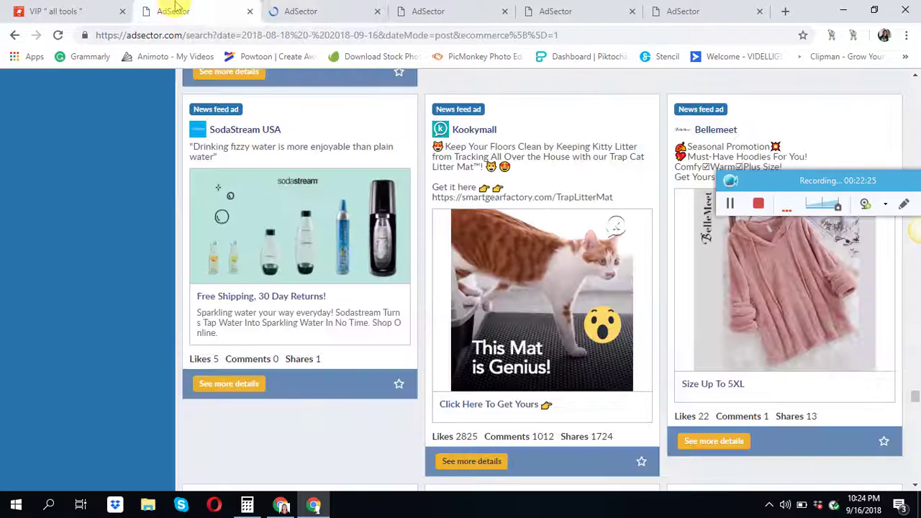
Open the details of AliceShop's Elastic Bunion Corrector ad in its own tab and return to the search results
scroll(533, 385, "down", 1)
scroll(532, 385, "down", 5)
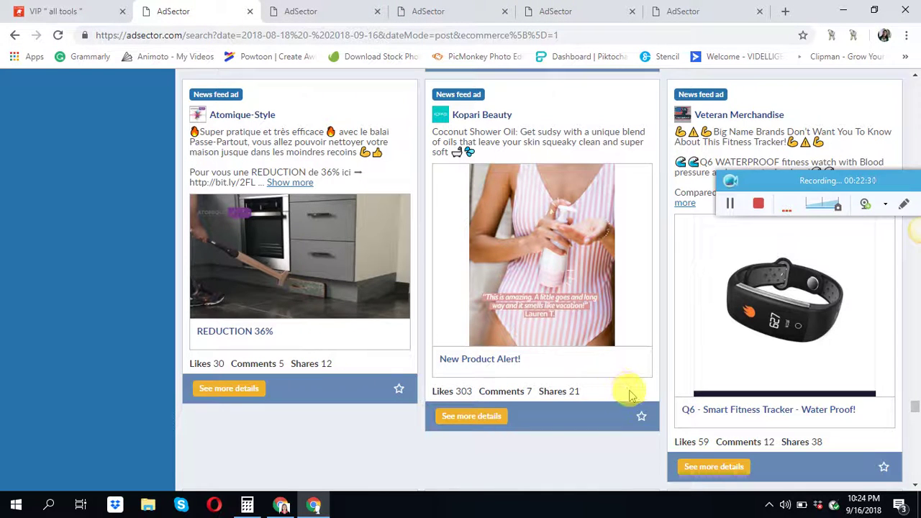
scroll(626, 392, "down", 5)
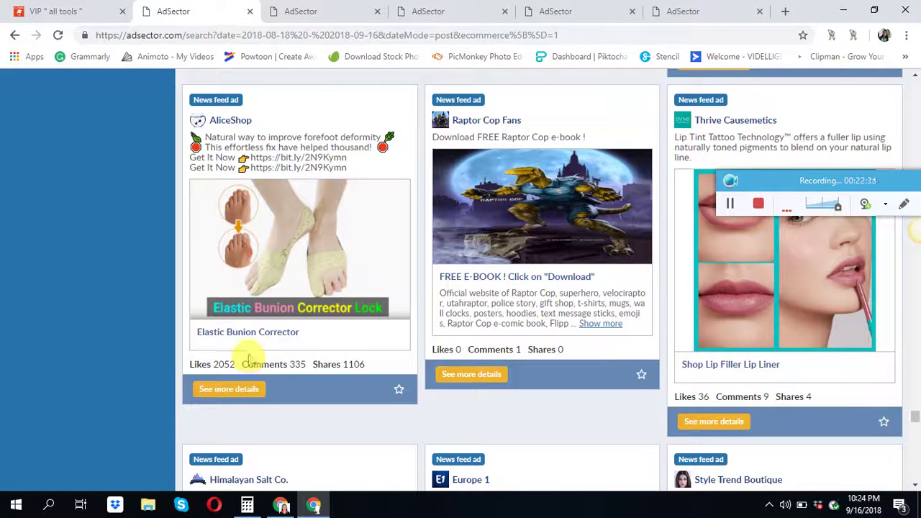
scroll(250, 358, "down", 8)
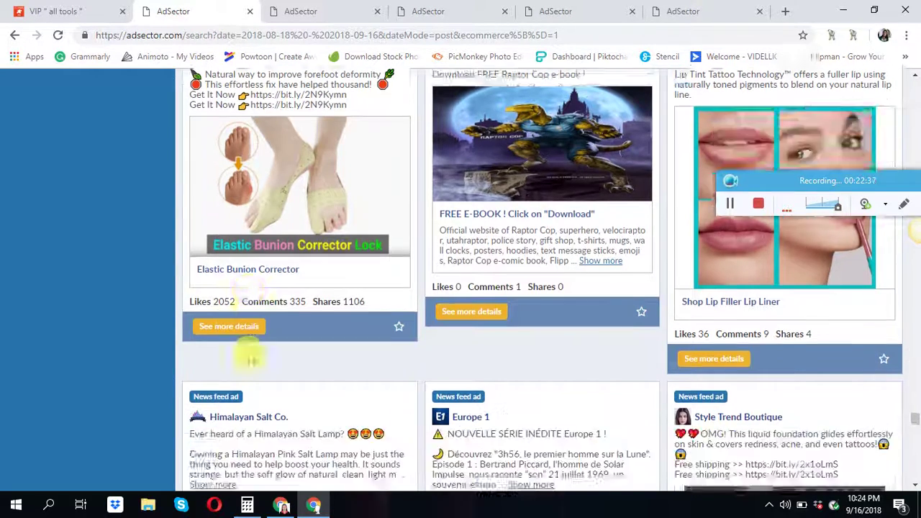
scroll(250, 353, "up", 6)
scroll(250, 351, "up", 3)
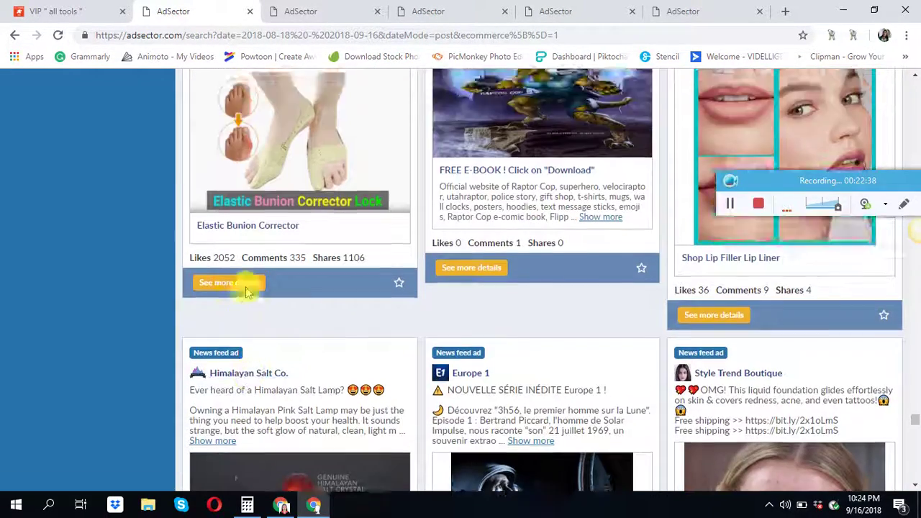
scroll(251, 354, "down", 1)
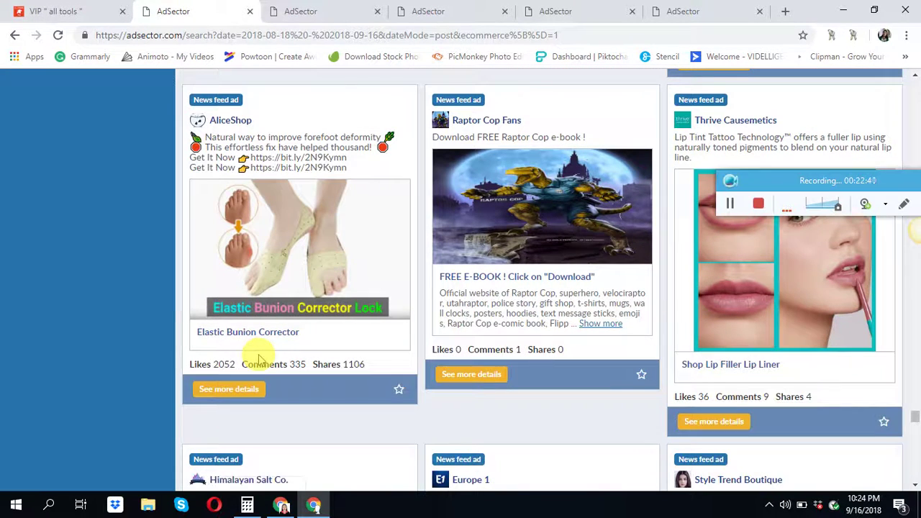
left_click(234, 390)
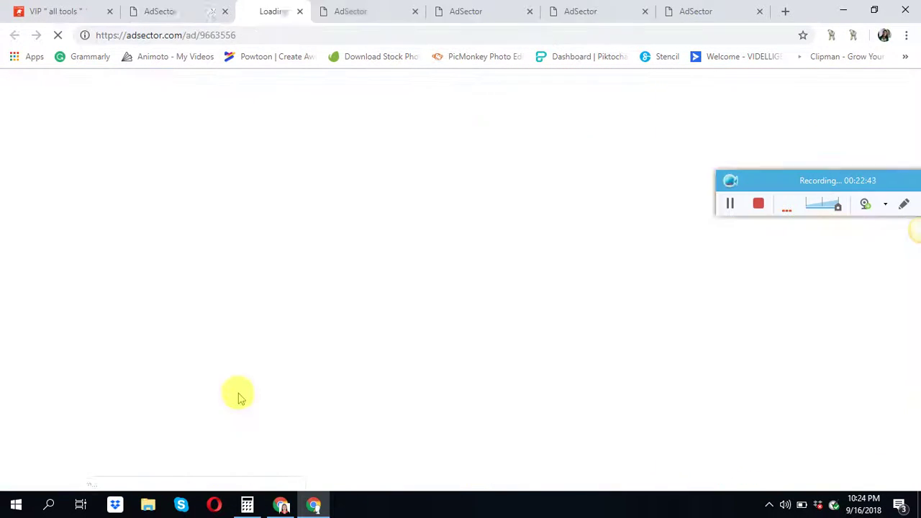
left_click(144, 9)
Open the details of the Make Goodies Leather Repair Kit ad in its own tab and return to the search results
scroll(506, 263, "down", 3)
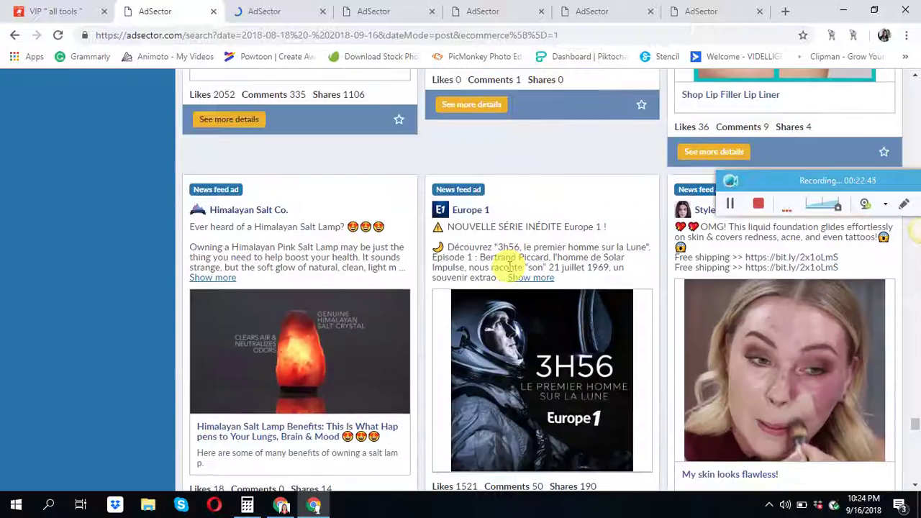
scroll(507, 267, "down", 4)
scroll(509, 266, "down", 4)
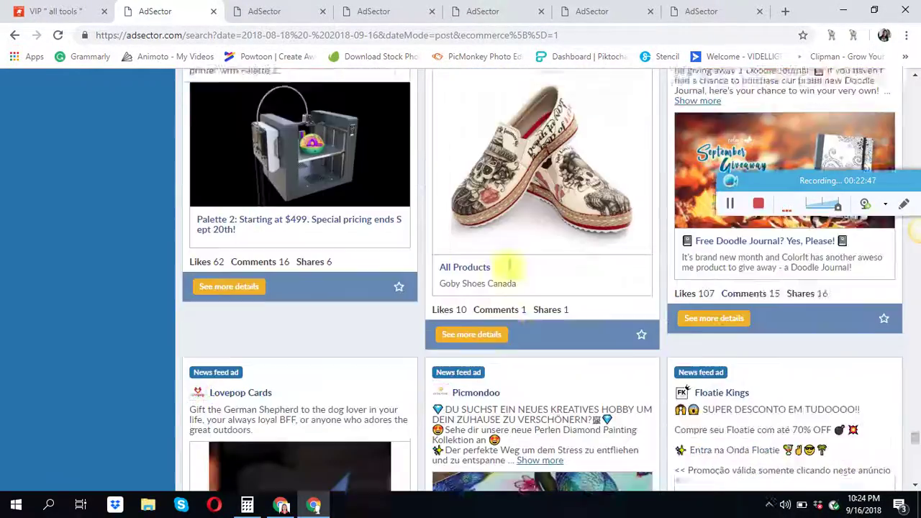
scroll(510, 267, "down", 4)
scroll(509, 271, "down", 3)
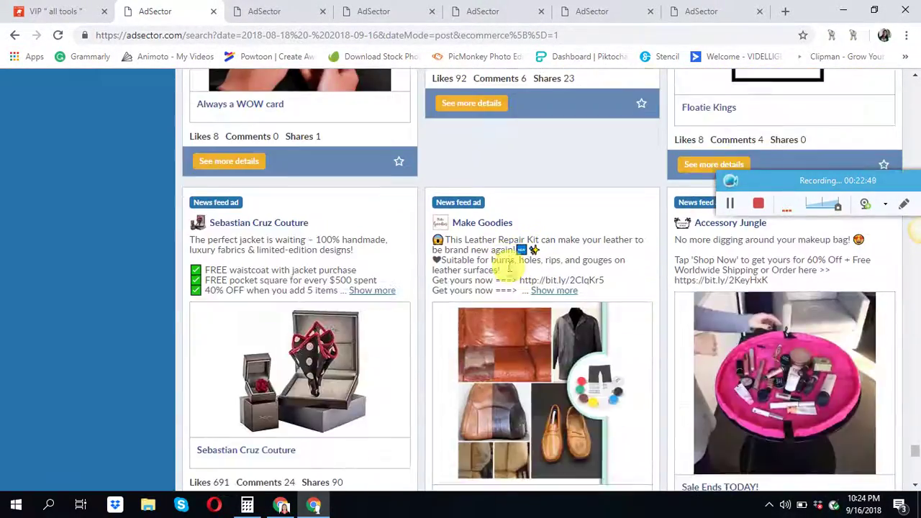
scroll(508, 272, "down", 2)
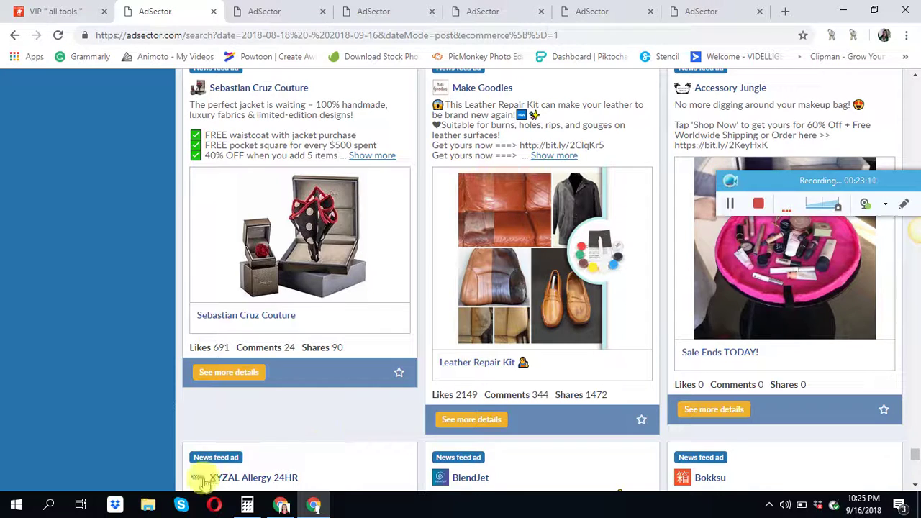
left_click(482, 423)
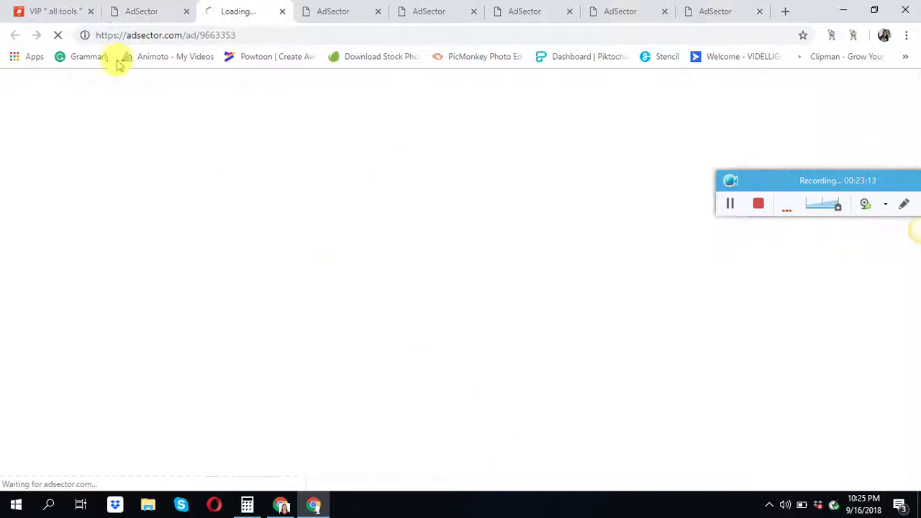
left_click(119, 10)
Examine the likes, comments and shares of further ads in the results, down to Shopping Corner India's anti-theft backpack ad
scroll(425, 381, "down", 1)
scroll(425, 381, "down", 3)
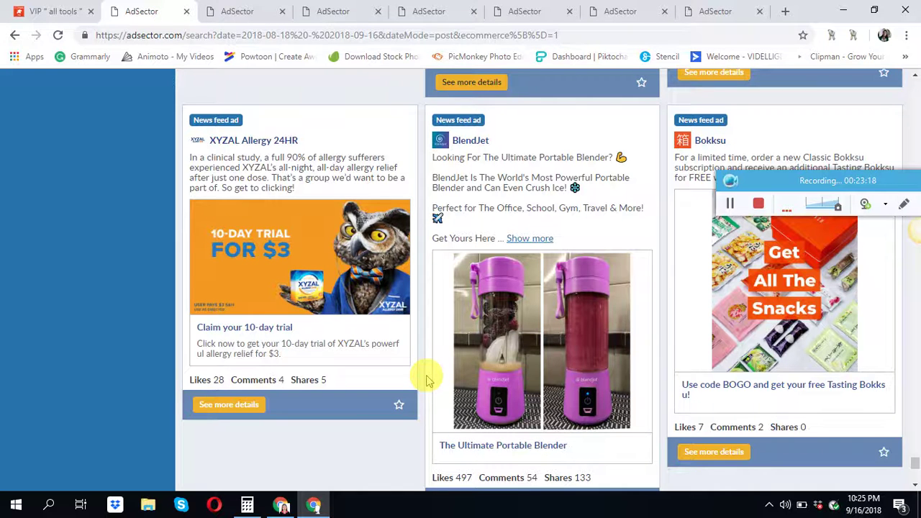
scroll(426, 379, "down", 6)
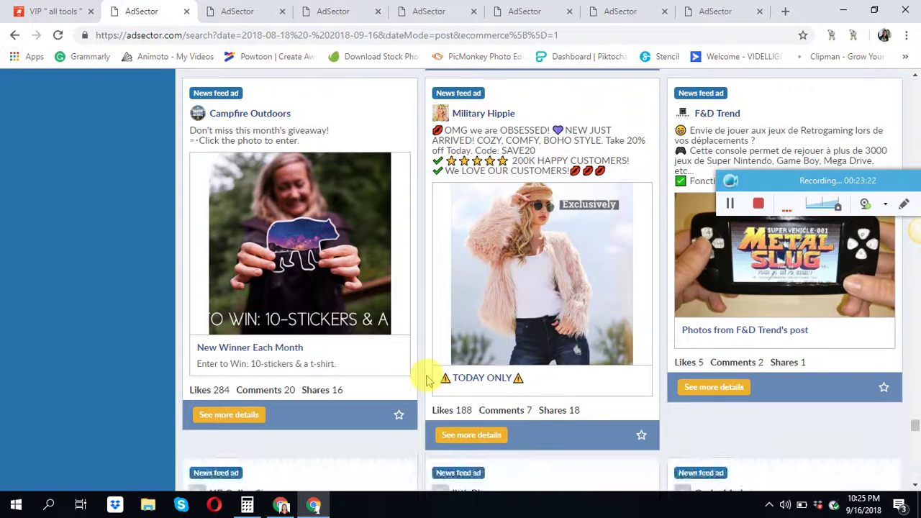
scroll(426, 380, "down", 3)
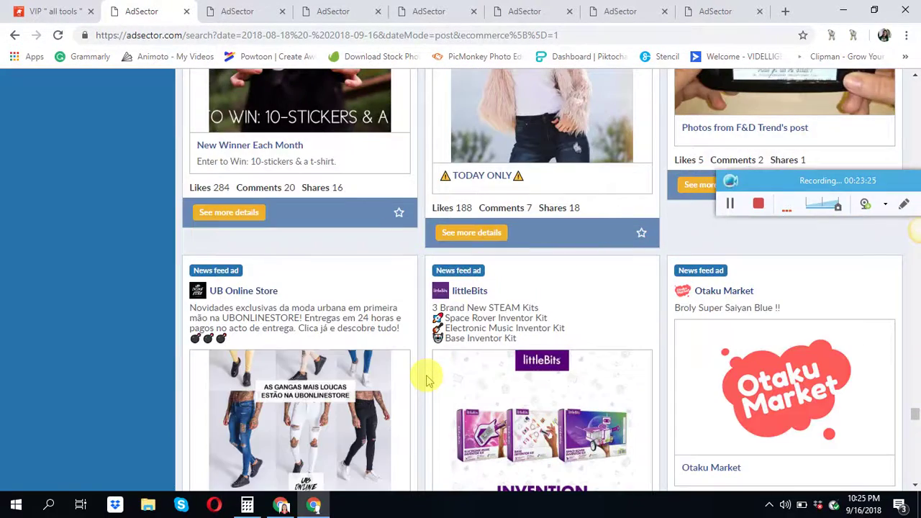
scroll(426, 380, "down", 3)
scroll(426, 380, "down", 4)
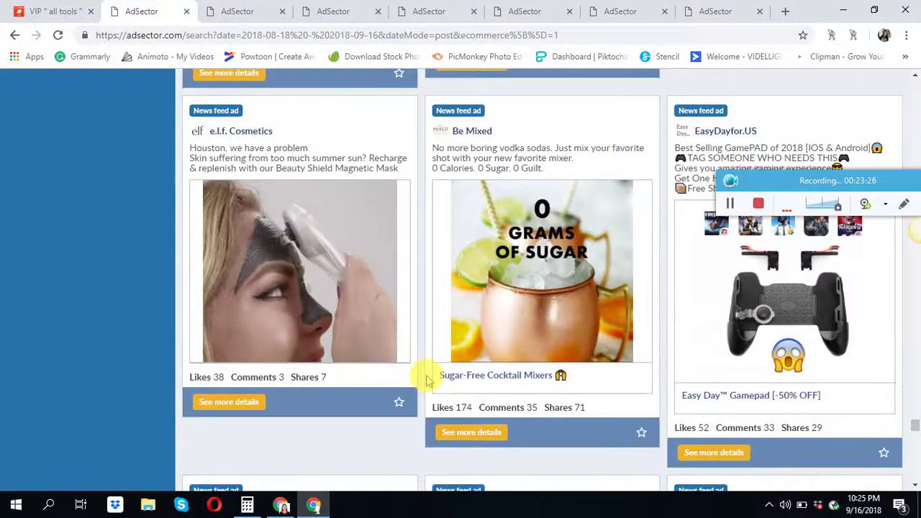
scroll(426, 379, "down", 3)
scroll(426, 380, "down", 2)
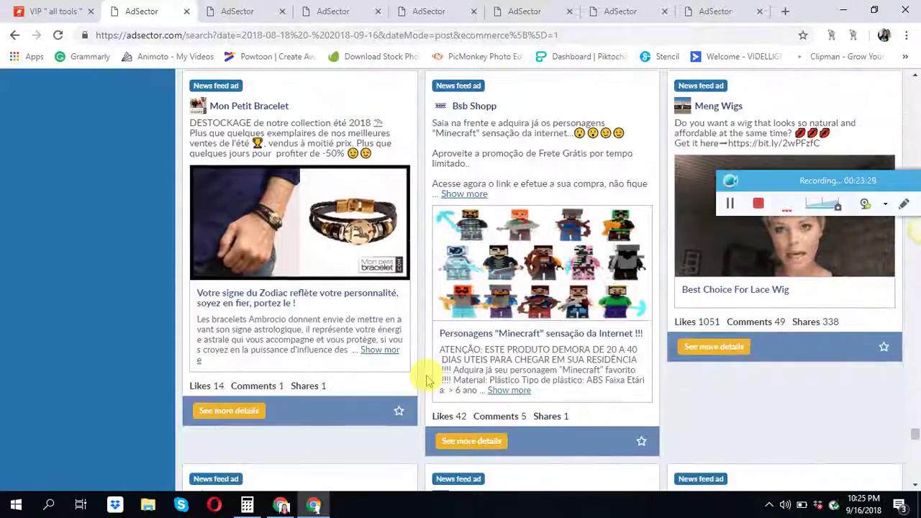
scroll(426, 380, "down", 3)
scroll(426, 380, "up", 3)
scroll(426, 380, "down", 5)
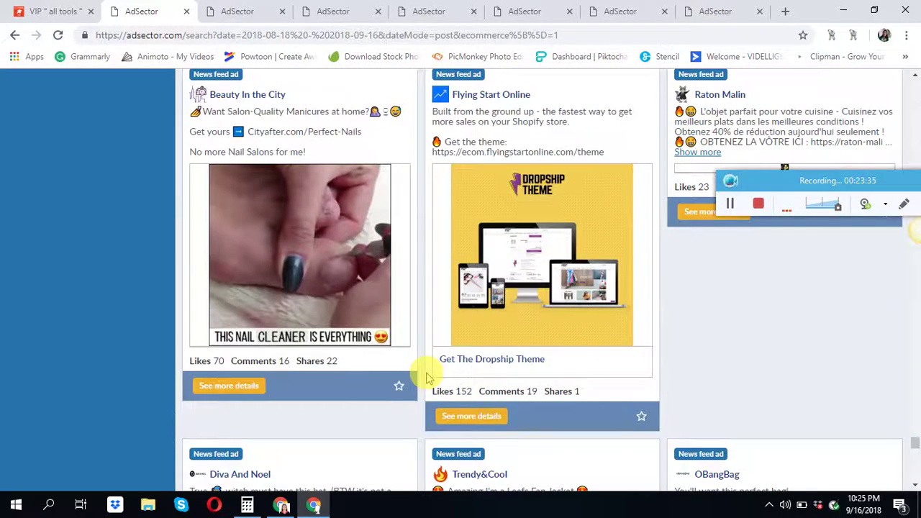
scroll(426, 377, "down", 3)
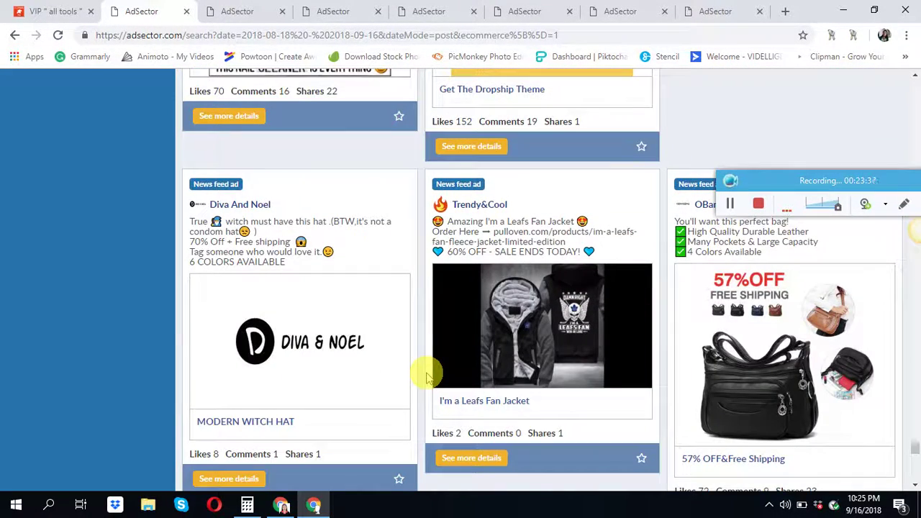
scroll(426, 377, "down", 3)
scroll(430, 377, "down", 3)
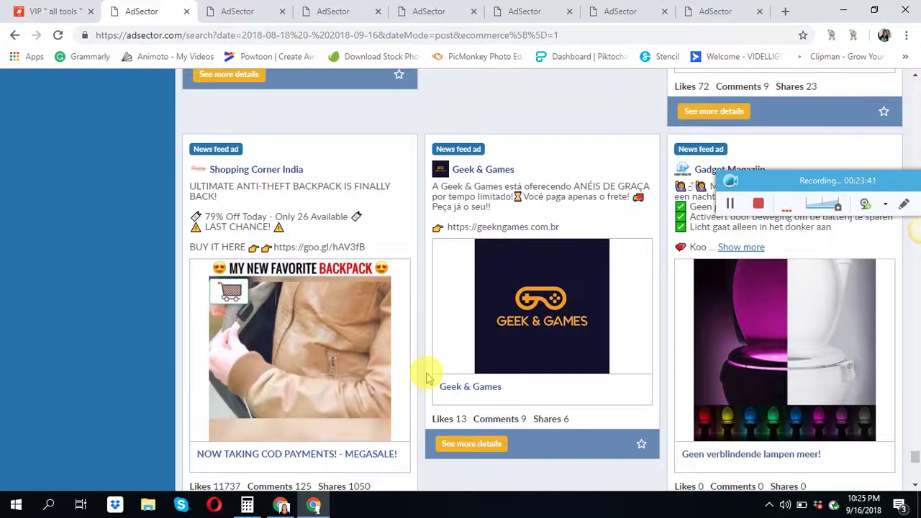
scroll(426, 377, "down", 1)
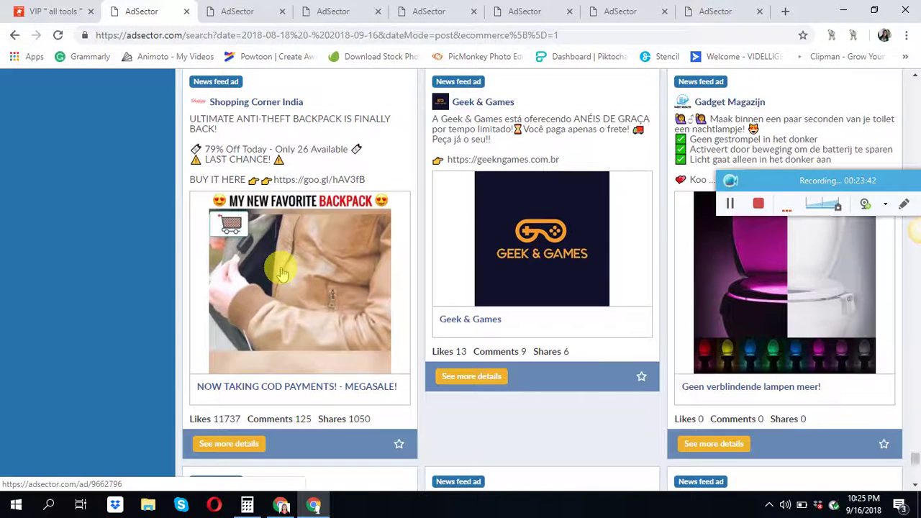
Continue reviewing product ads and their engagement past the backpack ad, including Koopje.co's Turbo Dweil mop and Laddydress's Warm Ankle Snow Boots
scroll(282, 266, "down", 4)
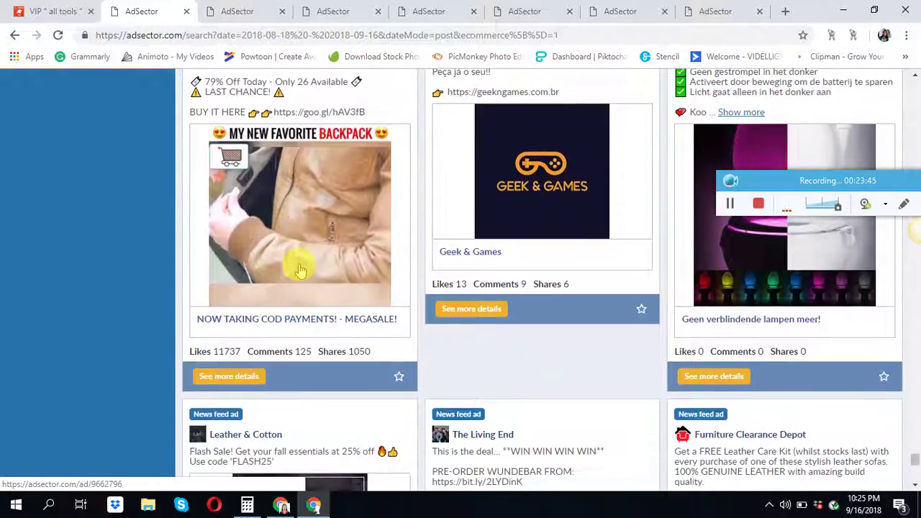
scroll(301, 269, "down", 5)
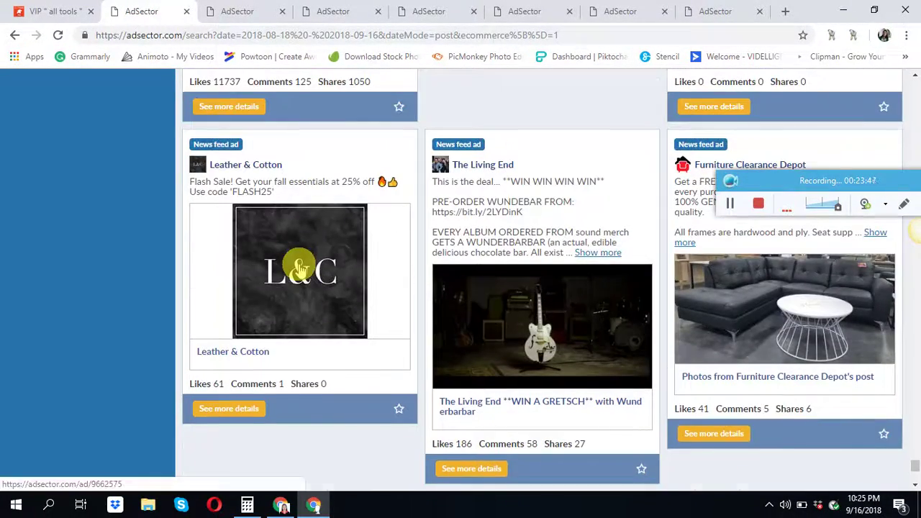
scroll(301, 268, "down", 2)
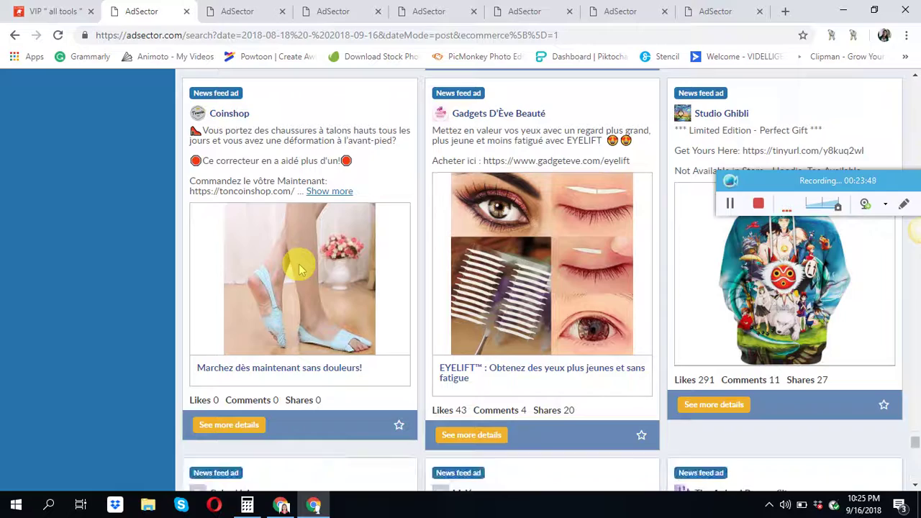
scroll(300, 269, "down", 3)
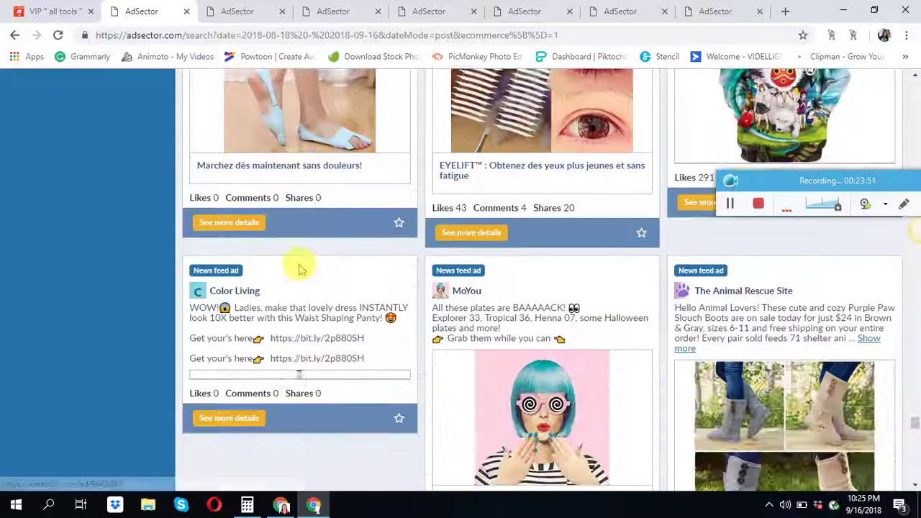
scroll(301, 268, "down", 3)
scroll(301, 268, "down", 4)
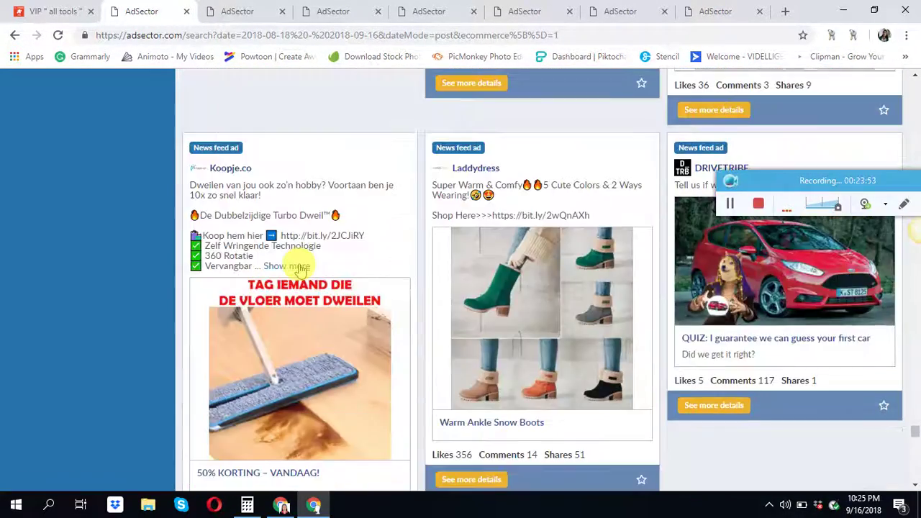
scroll(300, 269, "down", 2)
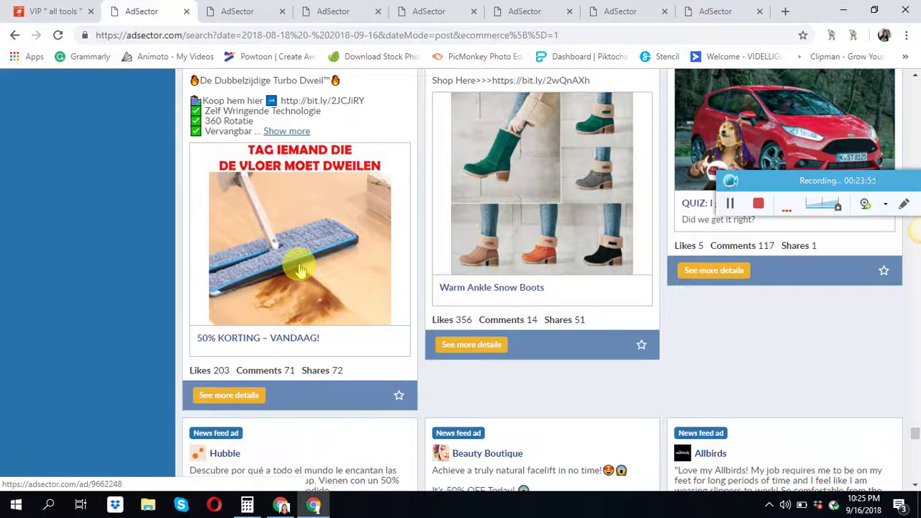
scroll(301, 268, "up", 1)
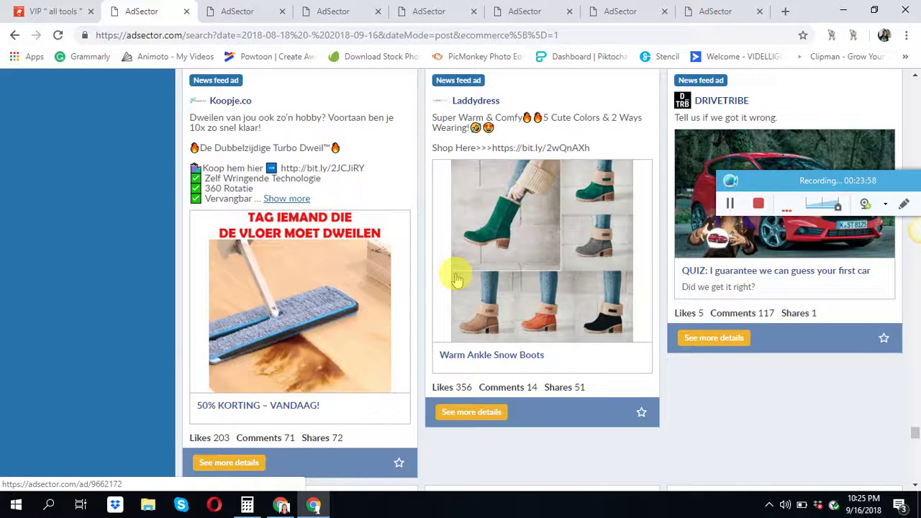
scroll(455, 277, "down", 3)
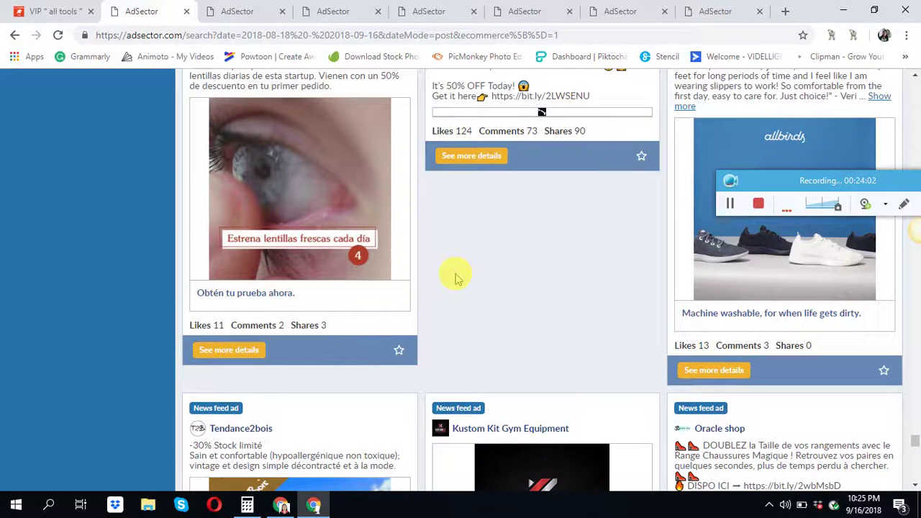
scroll(455, 277, "down", 3)
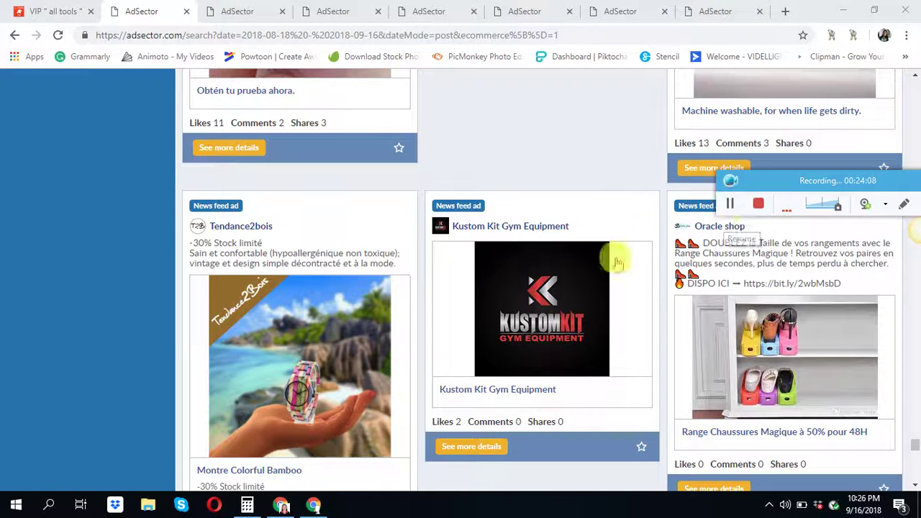
scroll(526, 337, "down", 2)
scroll(527, 337, "down", 5)
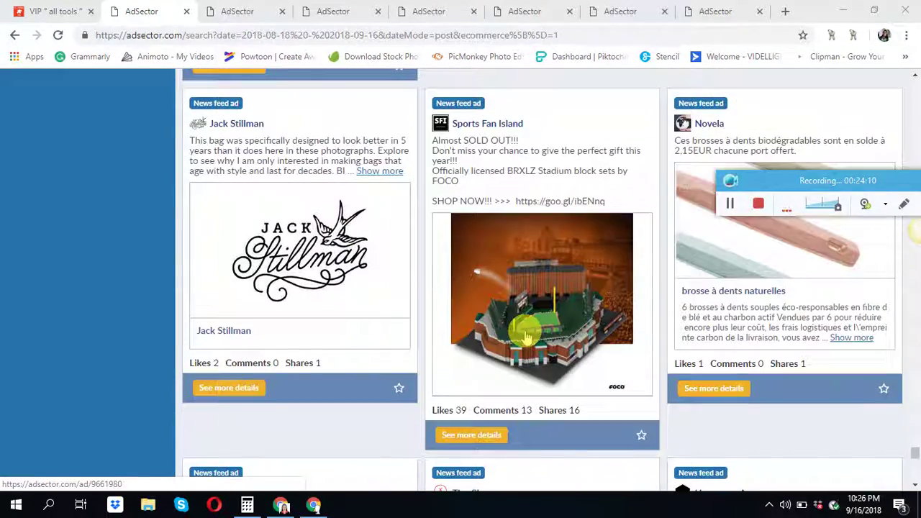
Open the details of Hexagone Avenue's lace blouse ad in its own tab and return to the search results
scroll(527, 336, "down", 6)
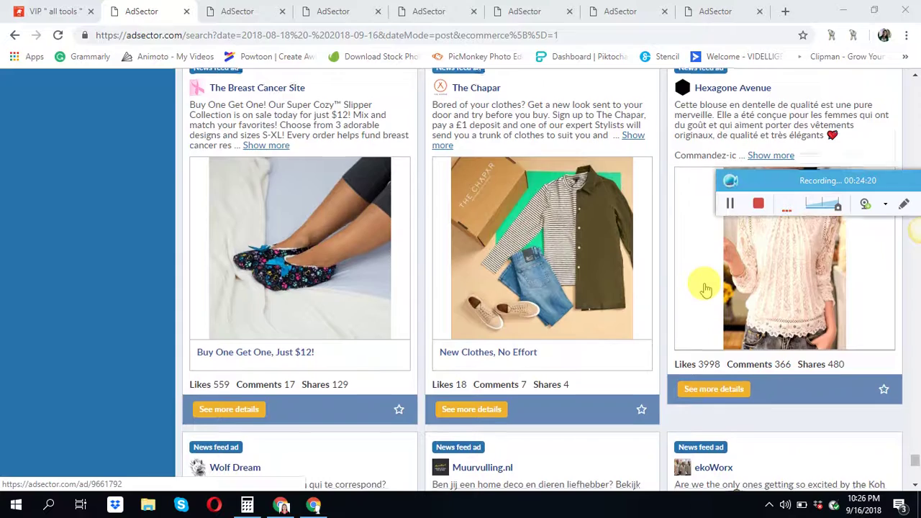
scroll(702, 288, "down", 2)
scroll(705, 288, "up", 1)
left_click(707, 323)
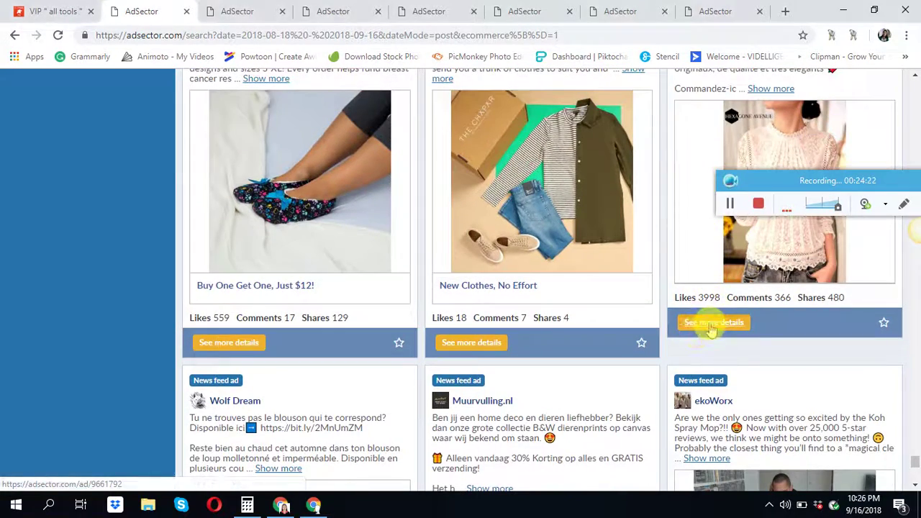
left_click(140, 15)
Examine the engagement of the ads after the lace blouse, including Lola Moda's striped maxi dress and Global Product's SCIATICURE wrap
scroll(525, 308, "down", 4)
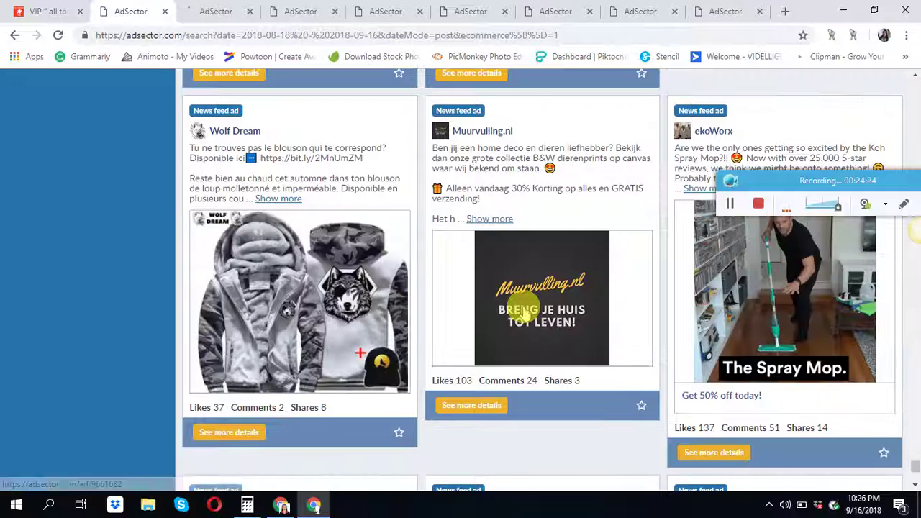
scroll(524, 308, "down", 6)
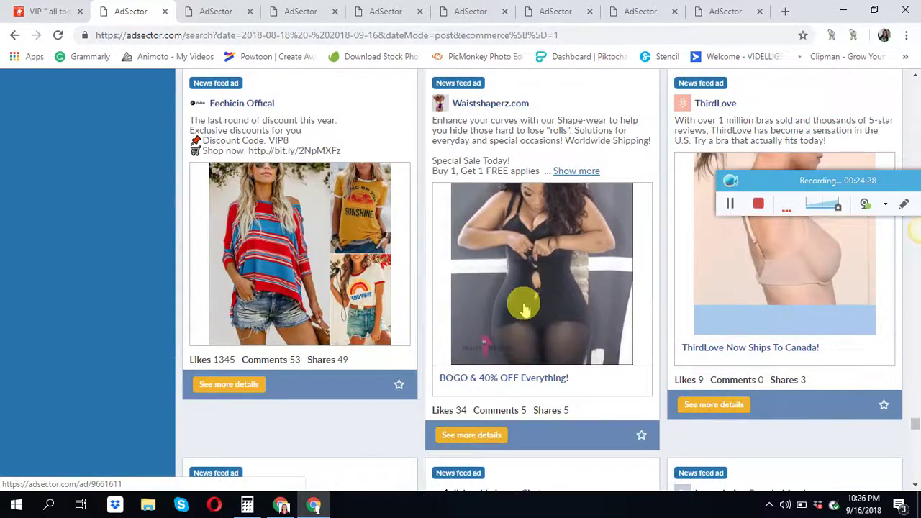
scroll(524, 308, "down", 6)
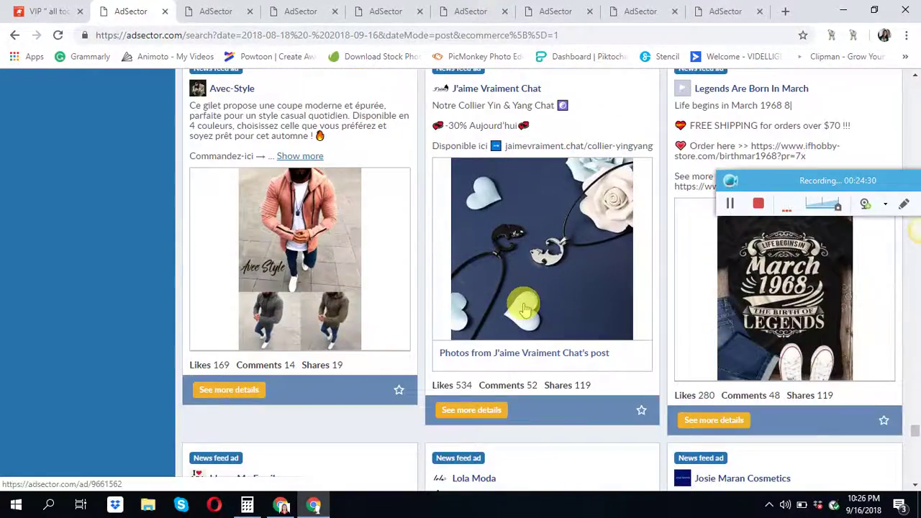
scroll(525, 309, "down", 6)
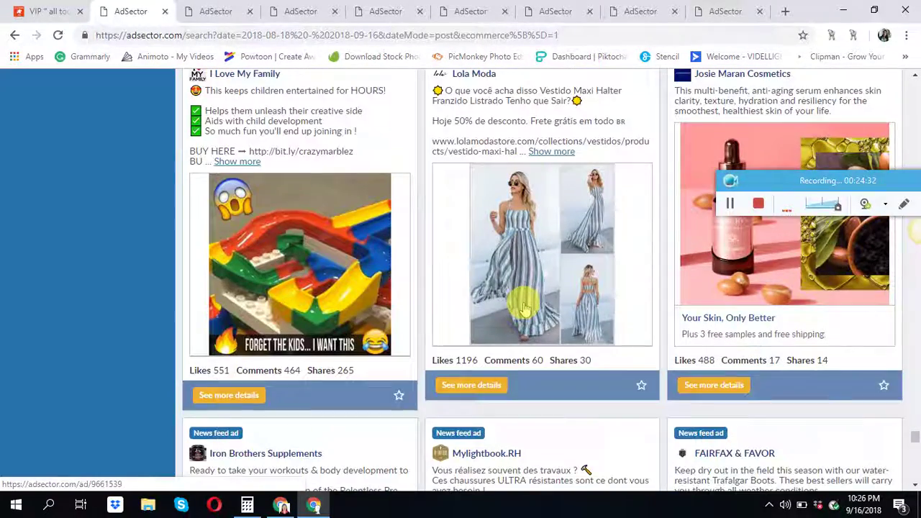
scroll(525, 309, "up", 1)
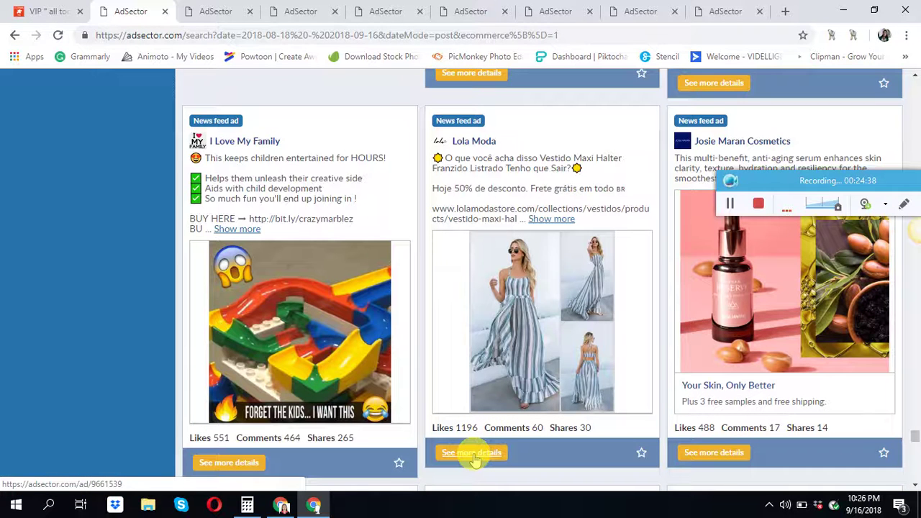
scroll(475, 424, "down", 5)
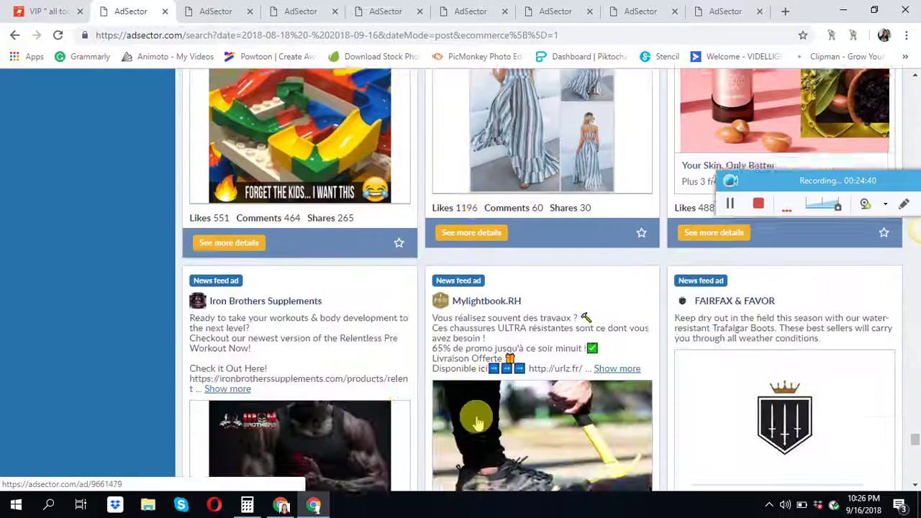
scroll(476, 421, "down", 5)
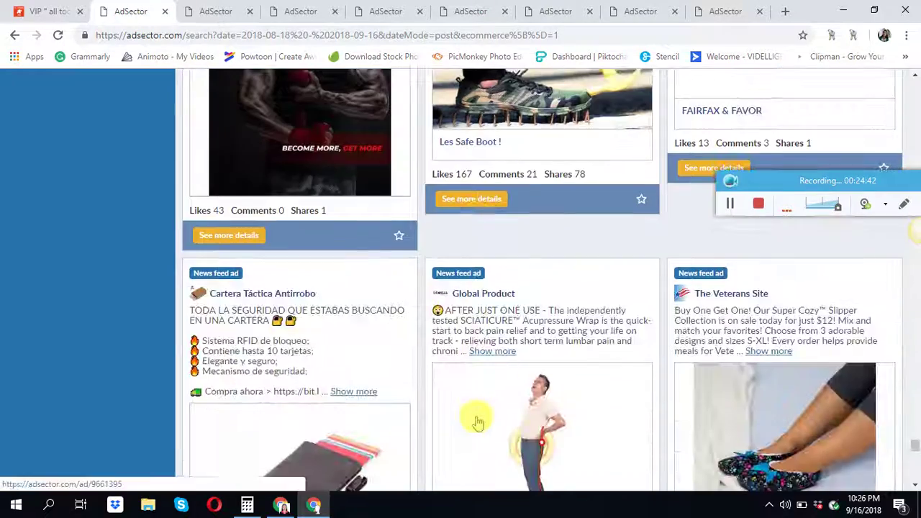
scroll(476, 417, "down", 2)
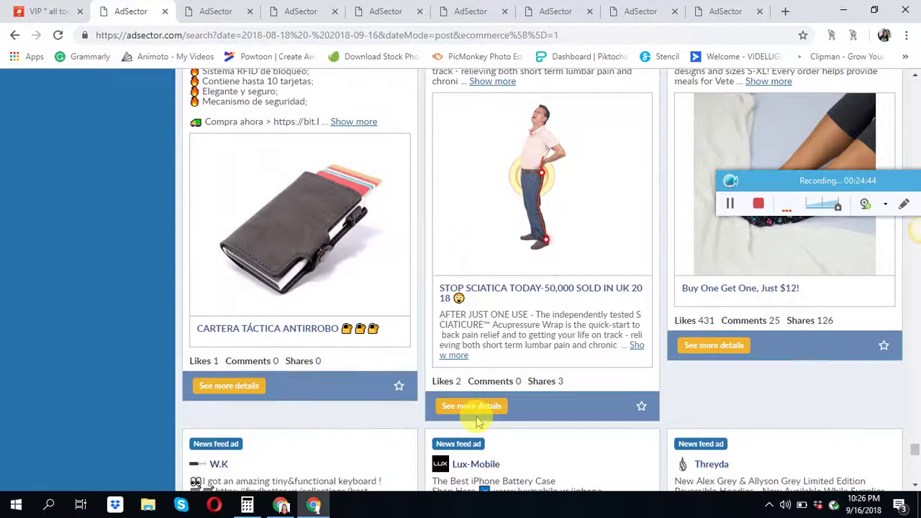
scroll(476, 403, "up", 2)
scroll(476, 383, "down", 2)
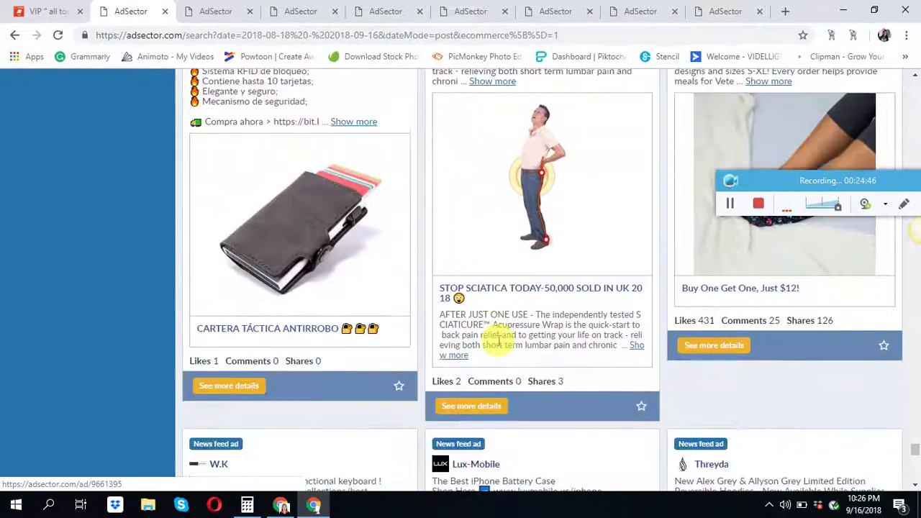
Open the details of W.K's Mini Foldable Touch Bluetooth Keyboard ad in its own tab, then switch to the Guardline Security ad's details
scroll(489, 324, "down", 2)
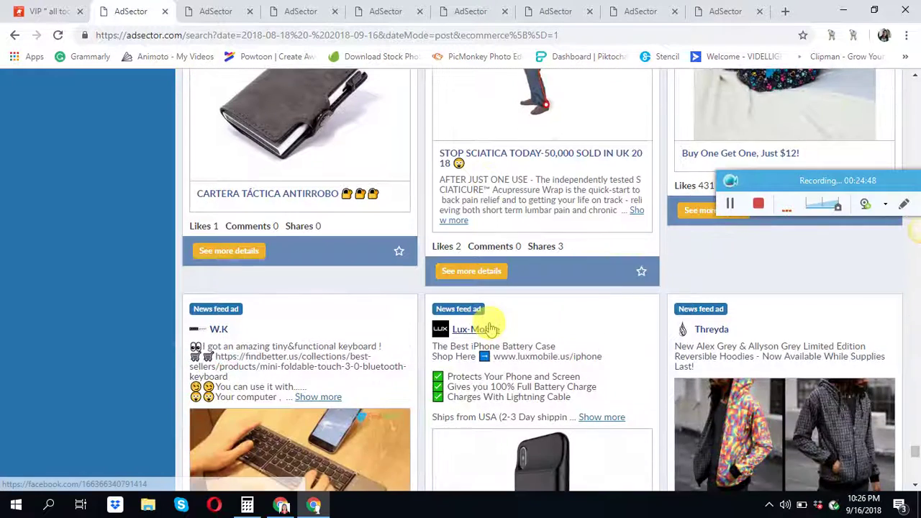
scroll(489, 329, "down", 2)
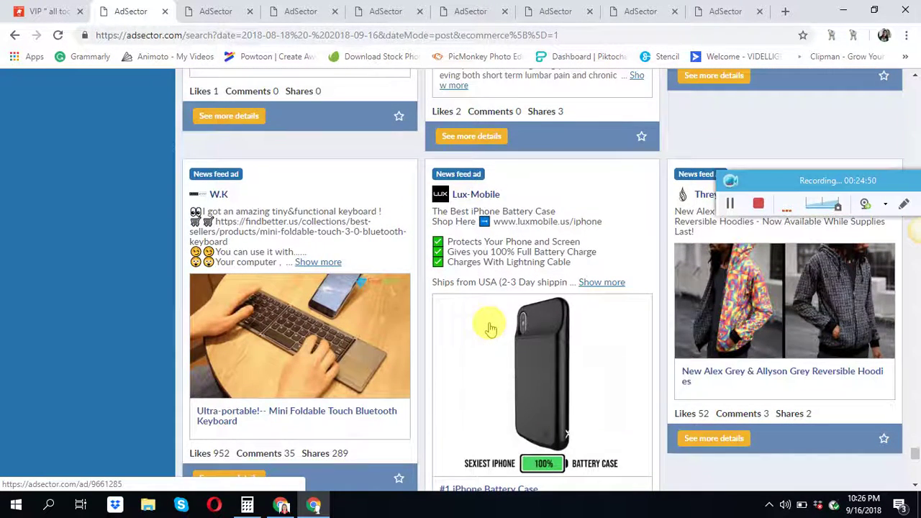
scroll(390, 339, "down", 2)
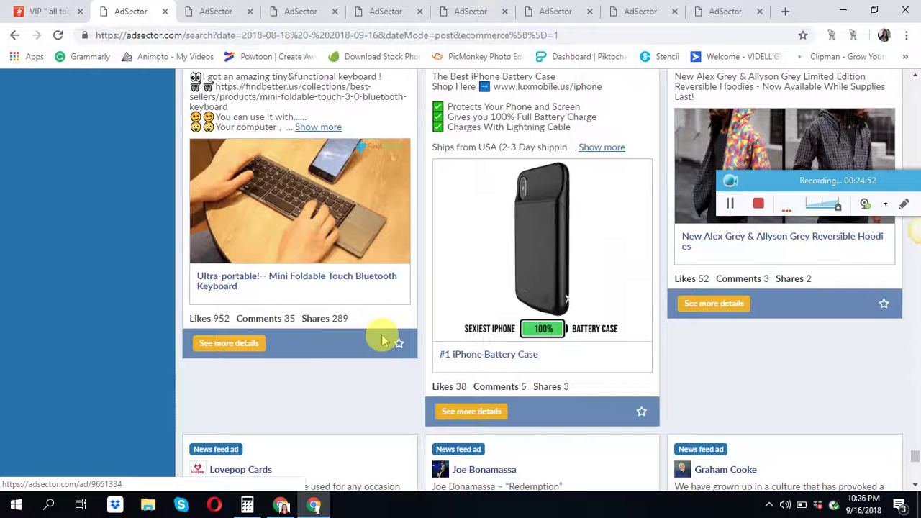
left_click(229, 344)
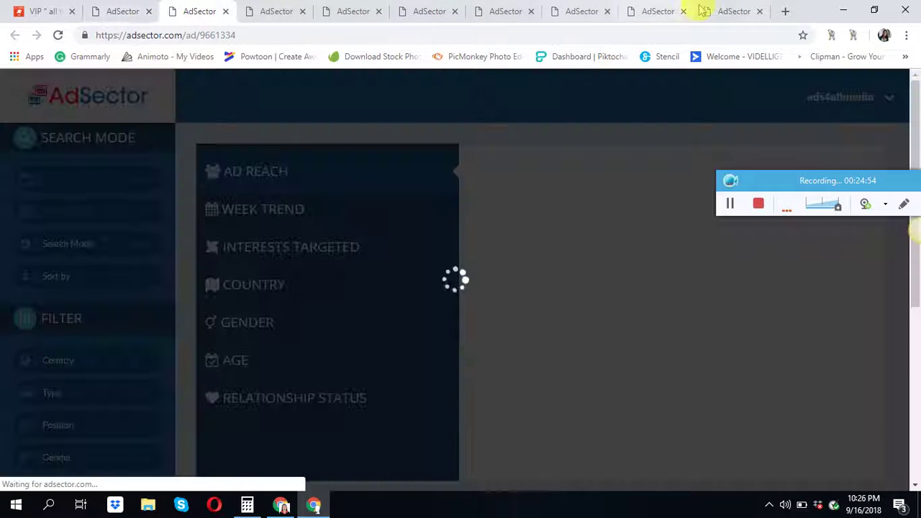
left_click(734, 9)
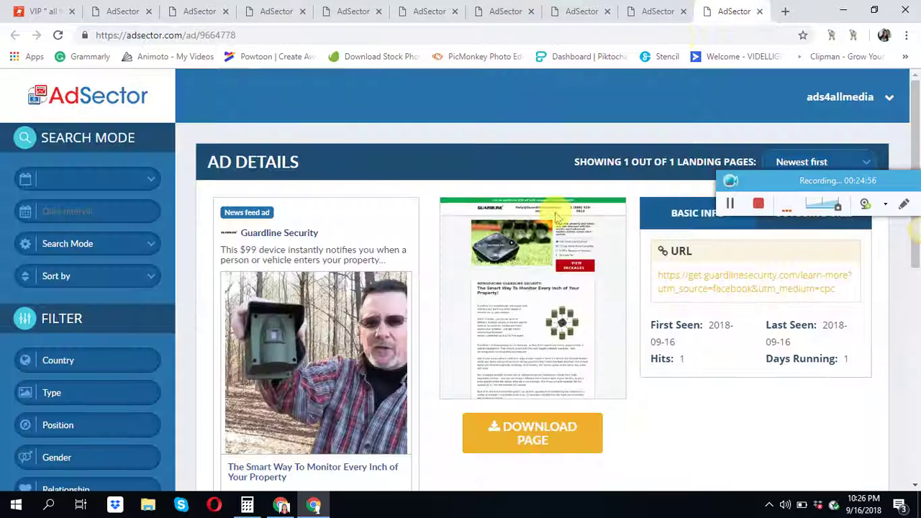
Open the Guardline Security ad's original Facebook post in its own tab and close the ad's details tab
scroll(403, 310, "down", 3)
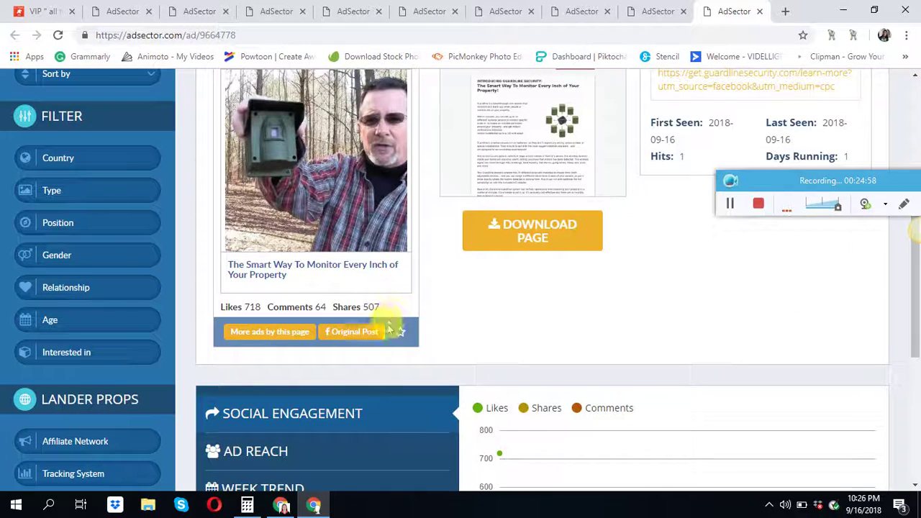
left_click(360, 336)
left_click(654, 13)
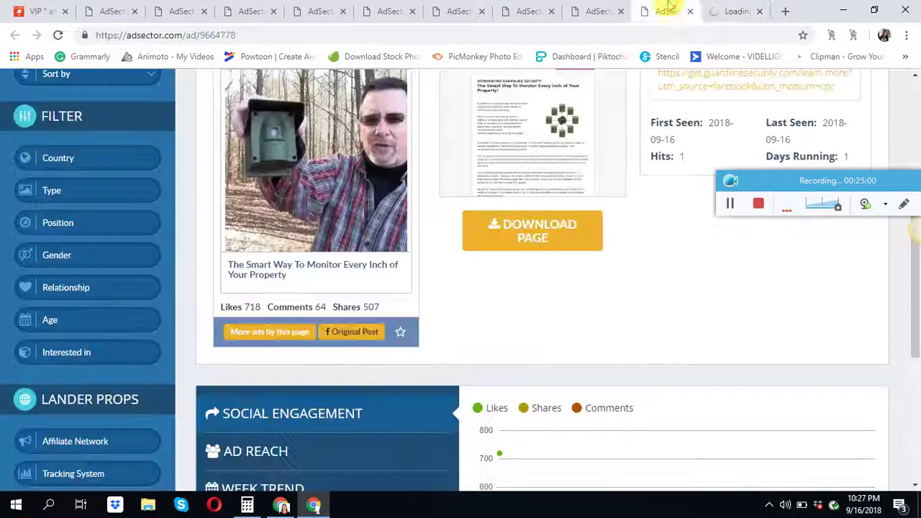
left_click(690, 12)
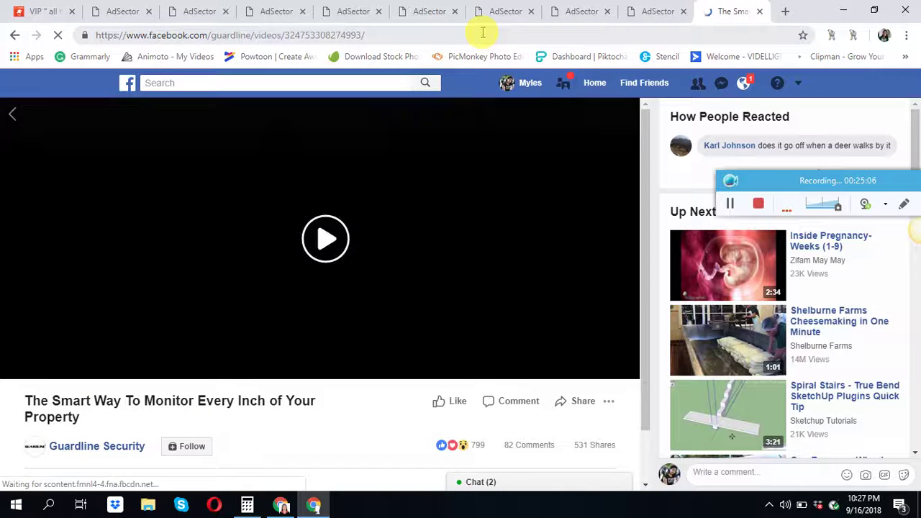
Copy the Guardline Facebook video's address, shorten it with Bitly in the other browser window, and copy the short link
left_click(483, 33)
right_click(483, 33)
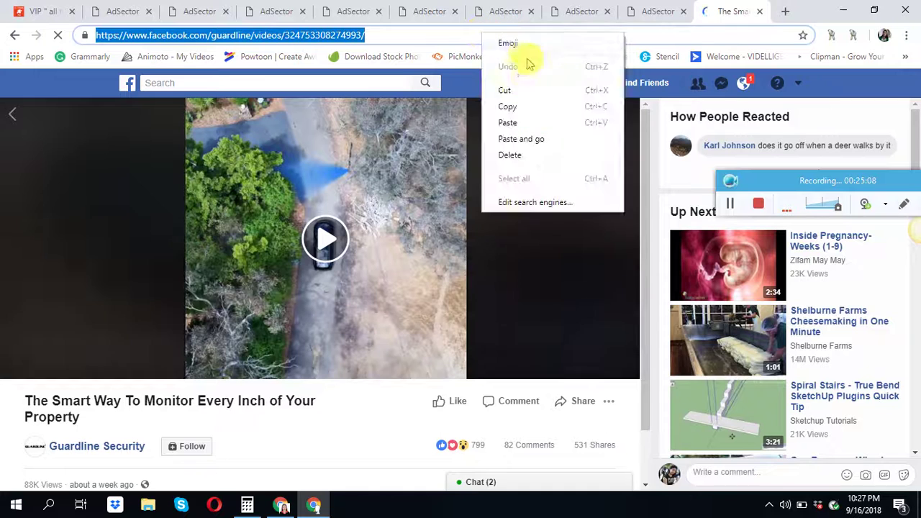
left_click(508, 107)
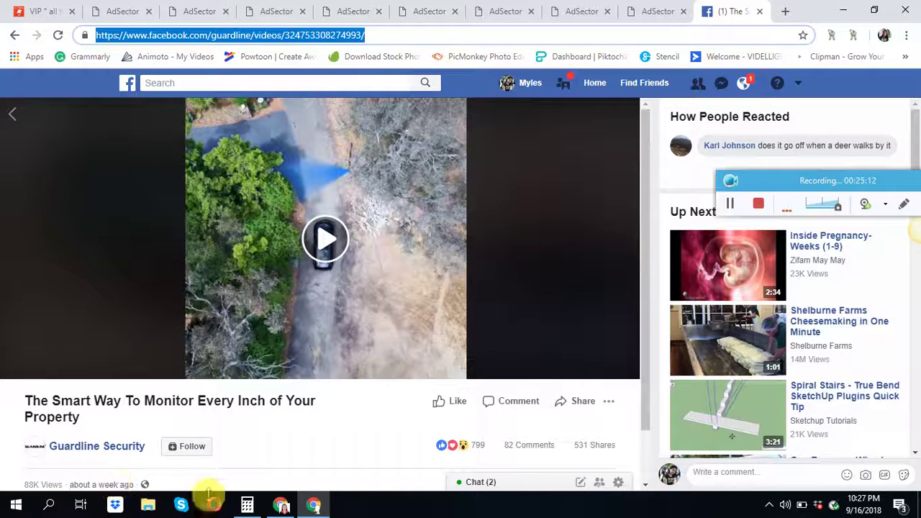
left_click(275, 503)
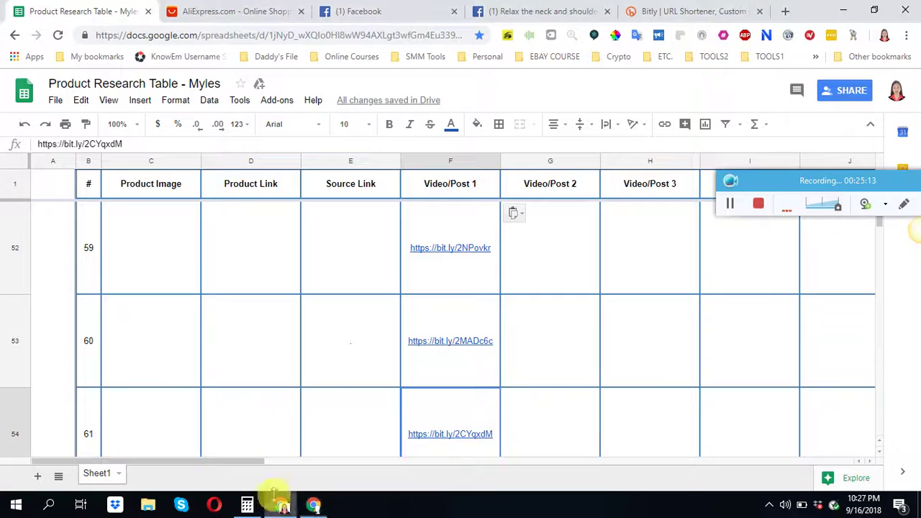
left_click(693, 13)
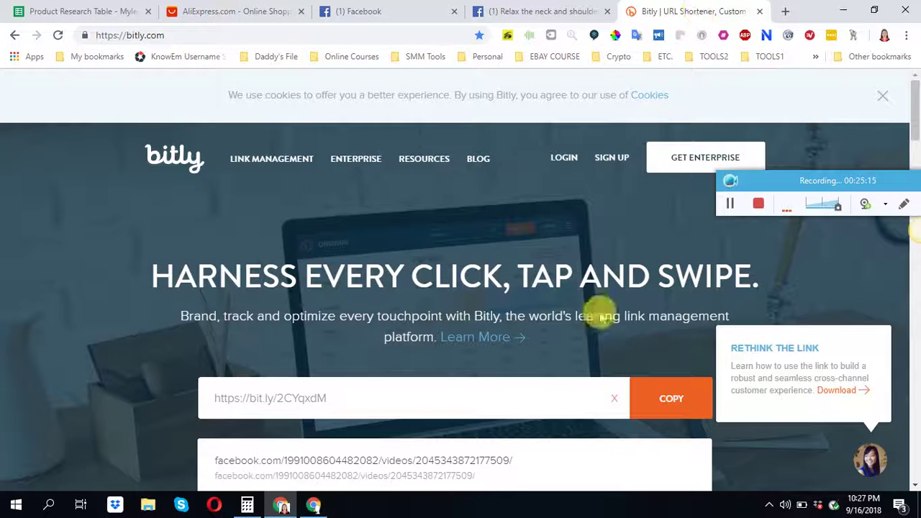
left_click(615, 398)
right_click(261, 401)
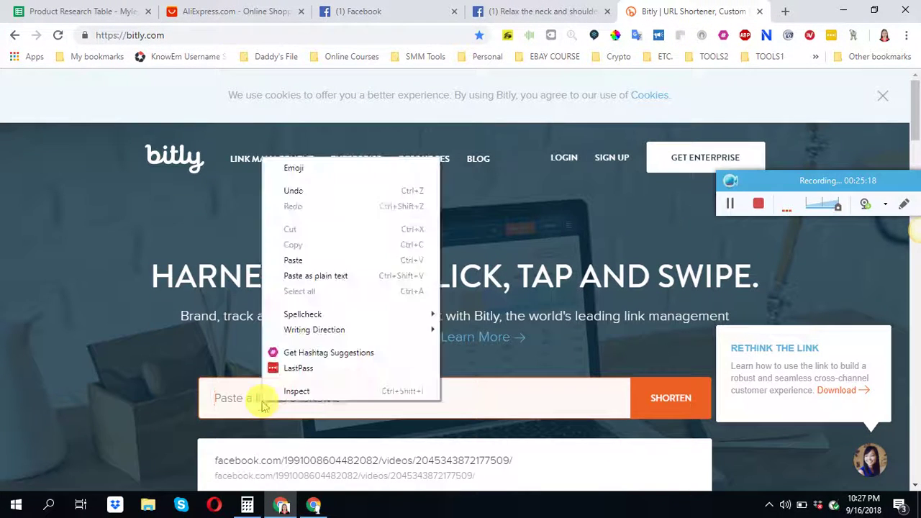
left_click(295, 261)
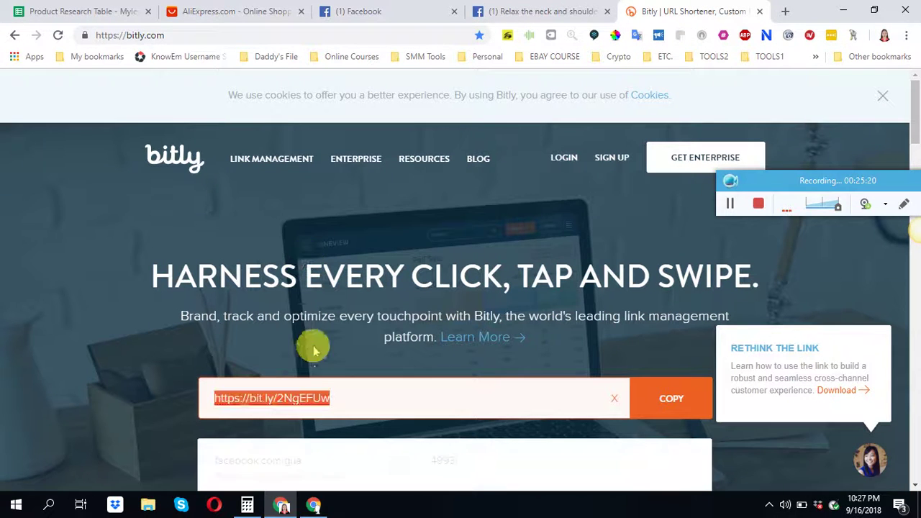
left_click(662, 398)
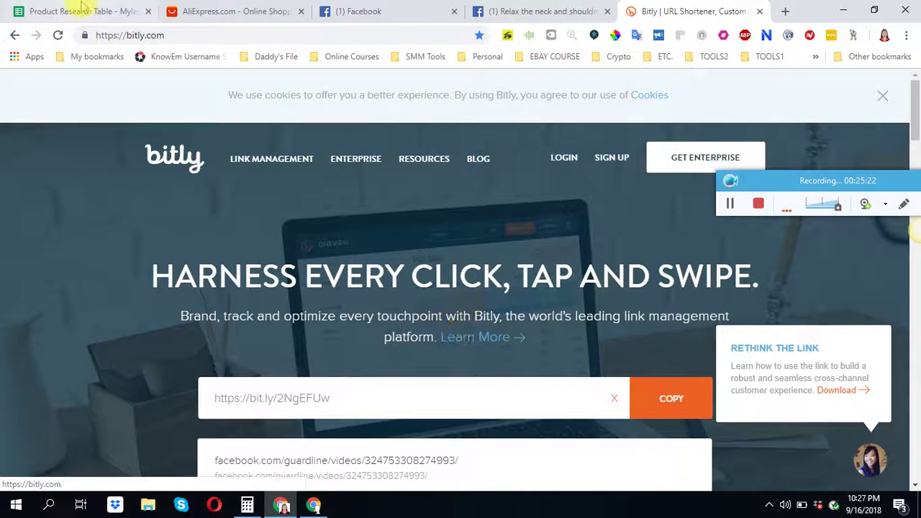
Paste the Guardline short link into product 62's Video/Post 1 cell in the Product Research Table, then close the Guardline video in the ads window
left_click(83, 11)
scroll(451, 291, "down", 1)
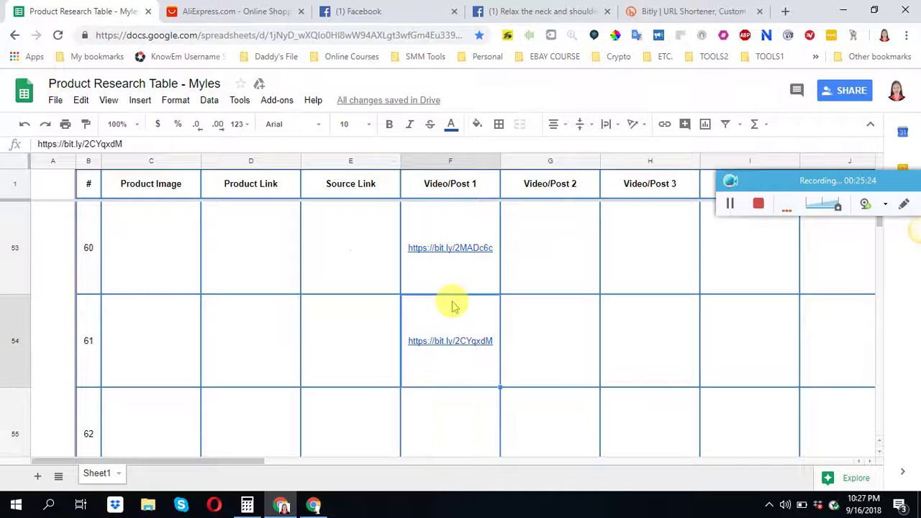
left_click(451, 410)
right_click(451, 409)
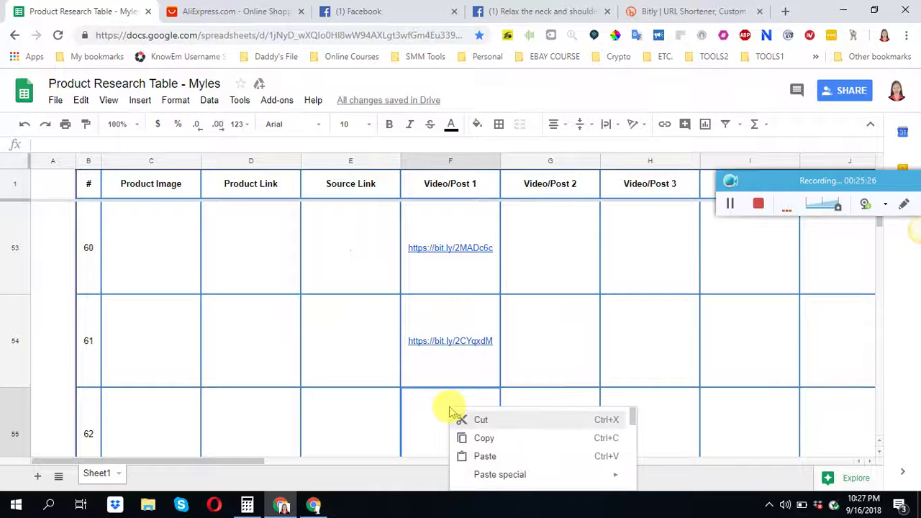
left_click(486, 456)
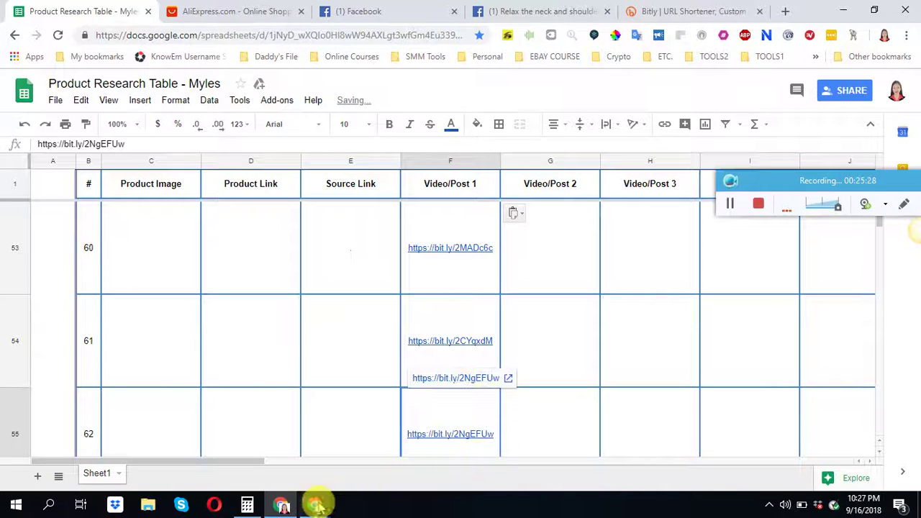
left_click(315, 506)
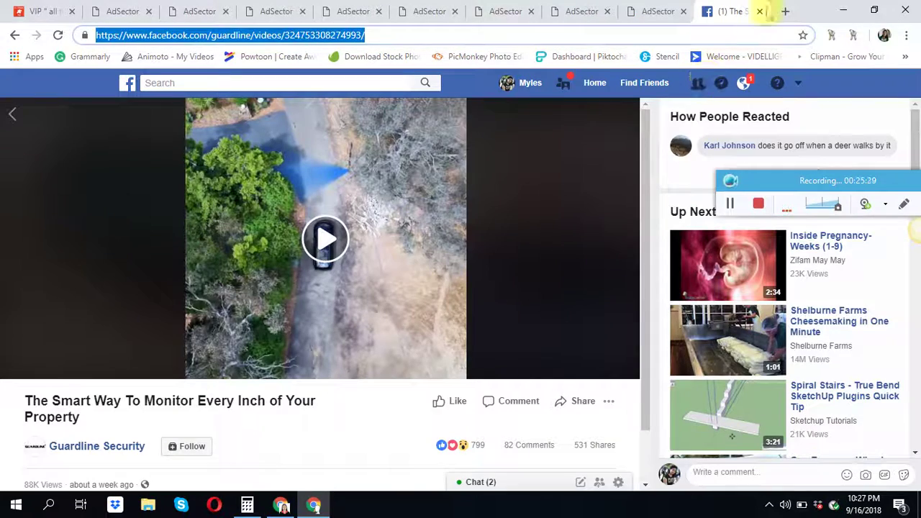
left_click(760, 11)
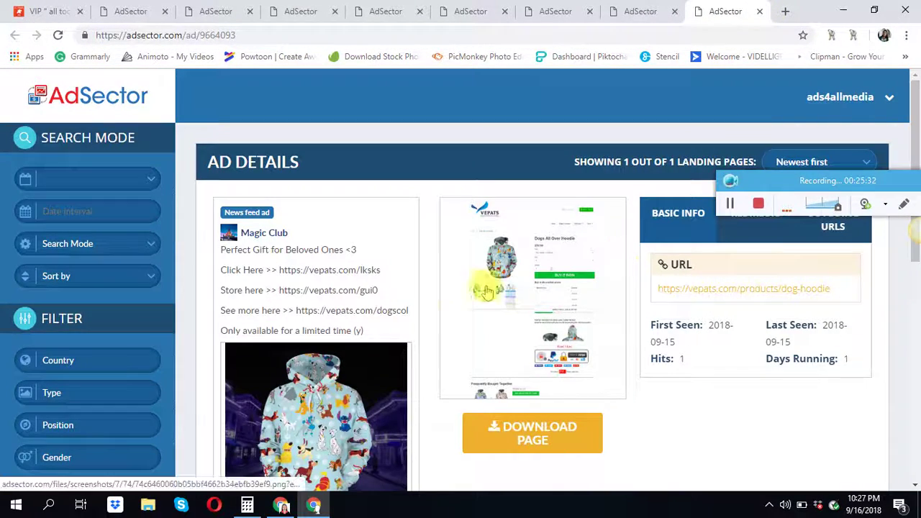
Review Magic Club's dog hoodie ad and its original Facebook post, closing both the ad's details and the post
scroll(331, 289, "down", 2)
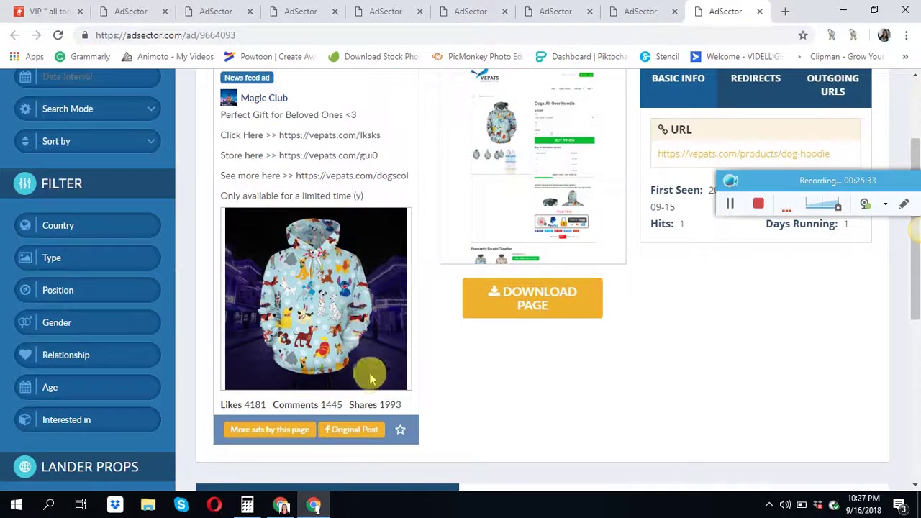
left_click(352, 430)
left_click(658, 8)
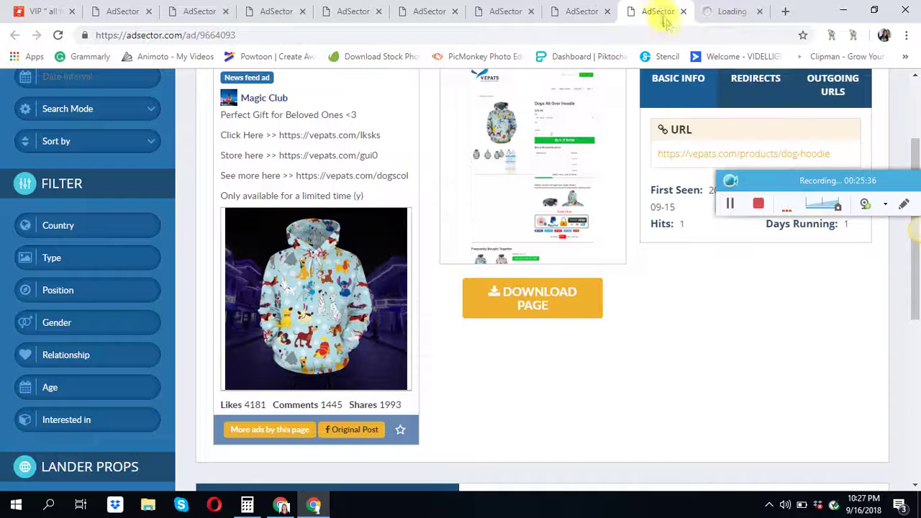
left_click(684, 11)
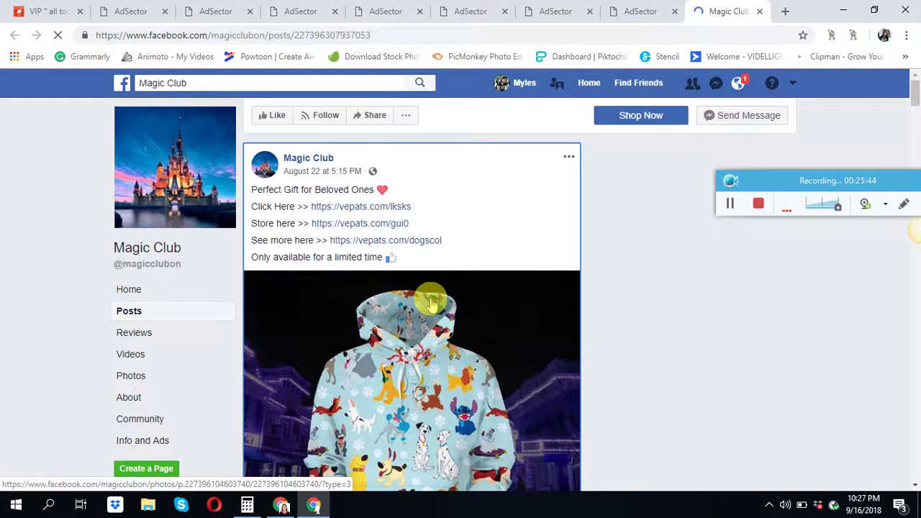
scroll(431, 303, "down", 5)
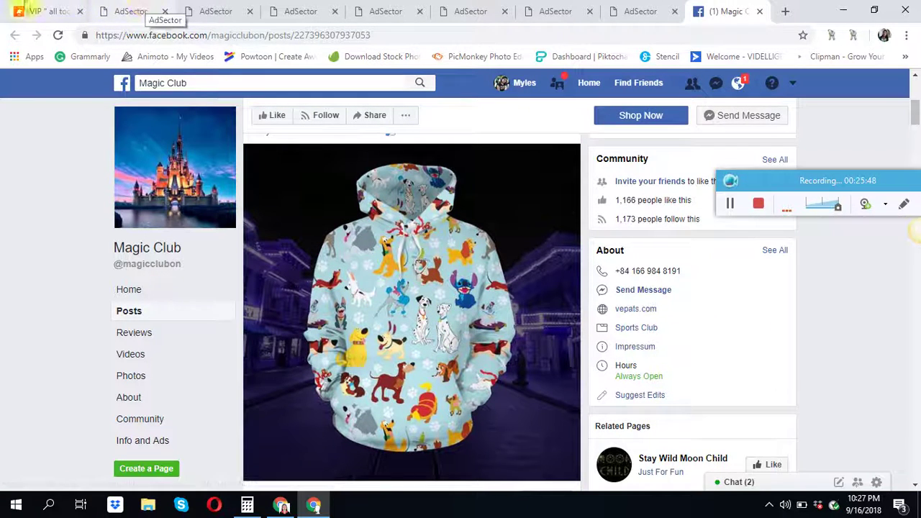
left_click(759, 12)
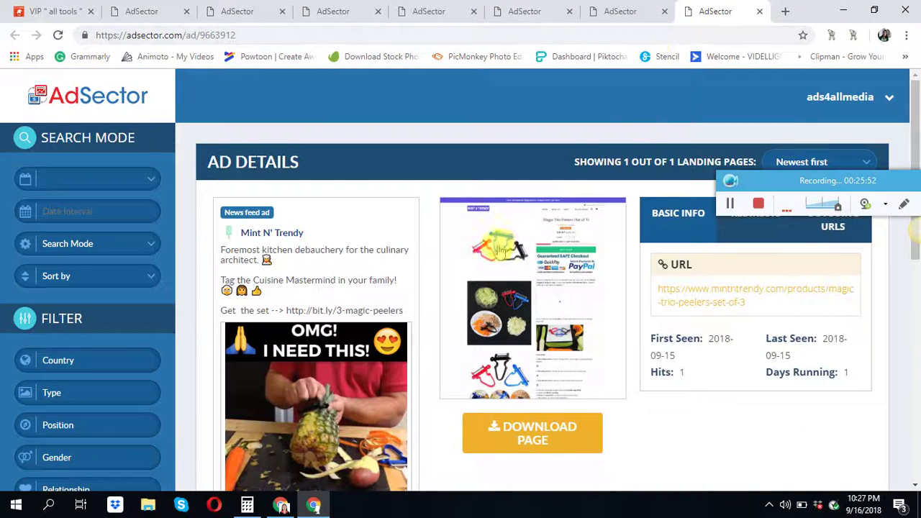
Open the original Facebook post of Mint N' Trendy's magic peelers ad, close the ad's details tab, and check the post's description
scroll(351, 458, "down", 2)
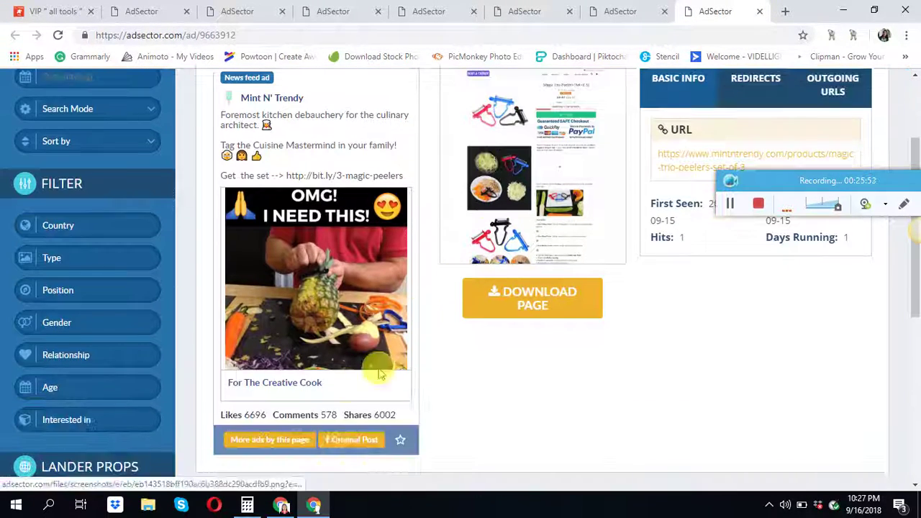
left_click(352, 442)
left_click(654, 9)
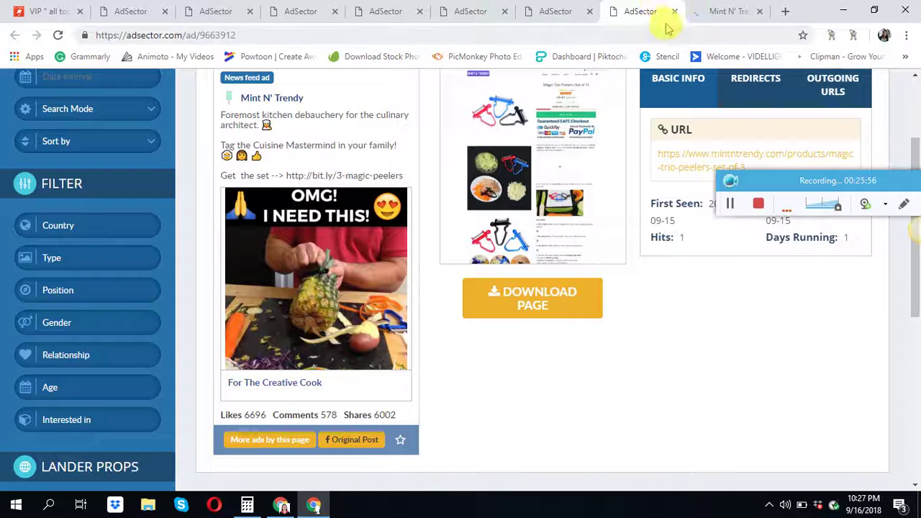
left_click(675, 12)
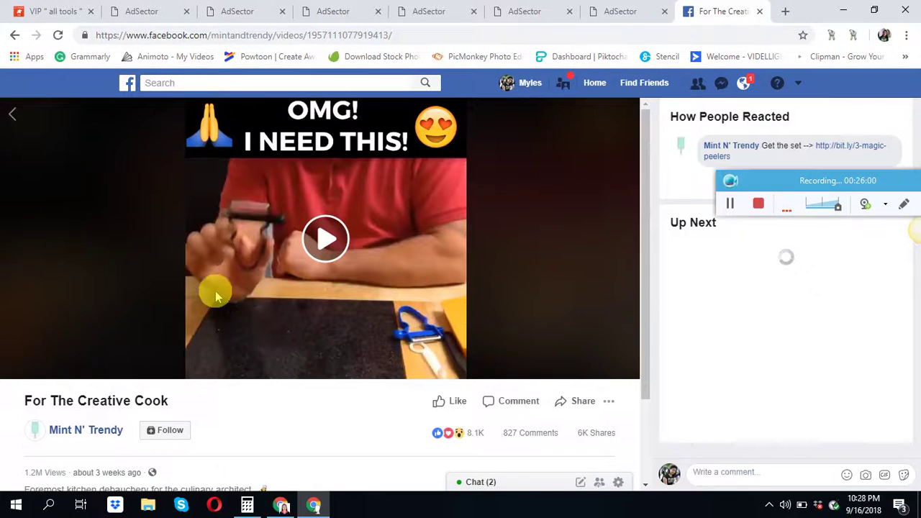
scroll(152, 443, "down", 2)
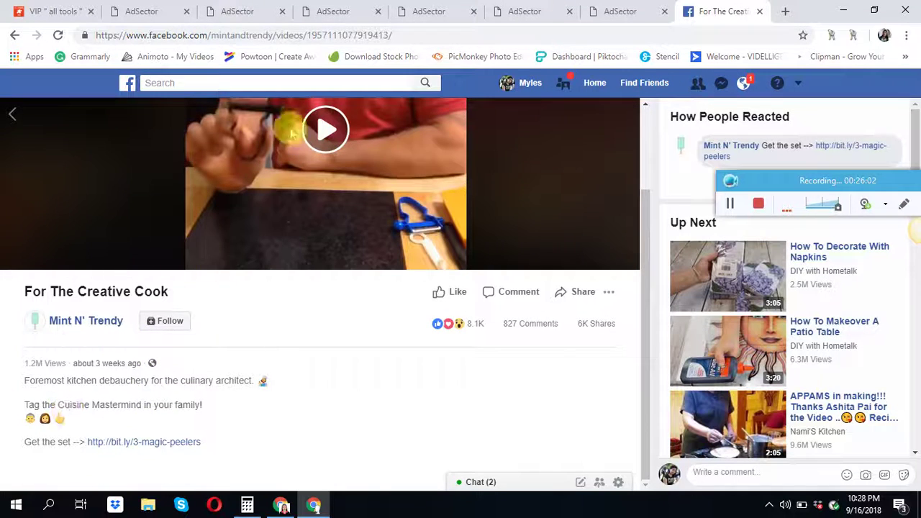
Copy the Mint N' Trendy video's address, shorten it with Bitly in the other browser window, and copy the short link
left_click(354, 35)
right_click(354, 35)
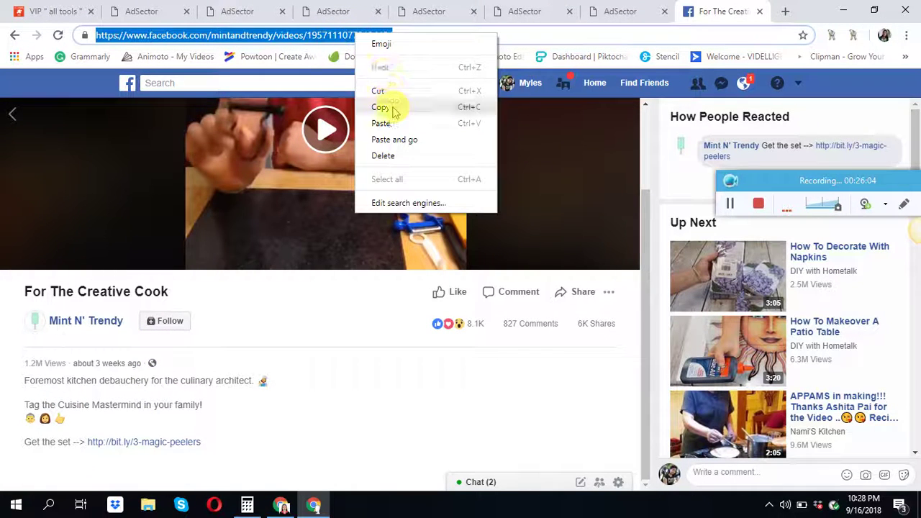
left_click(392, 107)
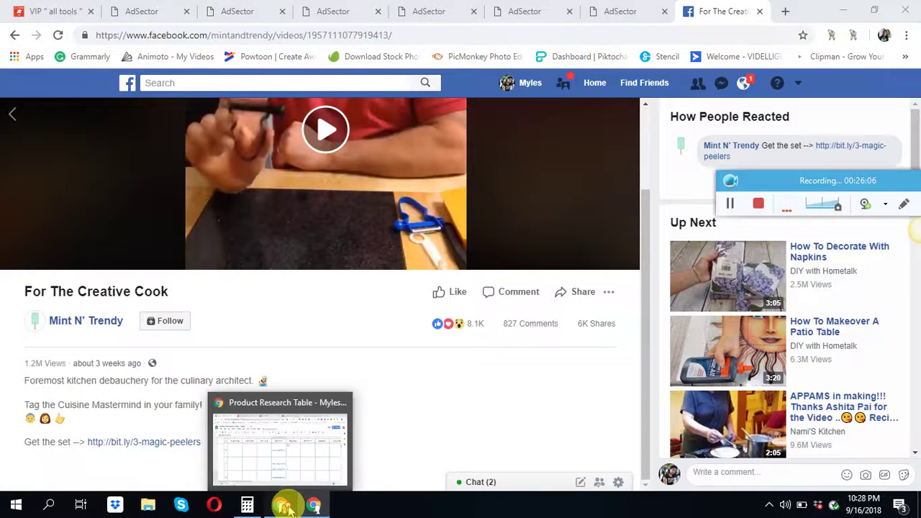
left_click(282, 505)
left_click(687, 11)
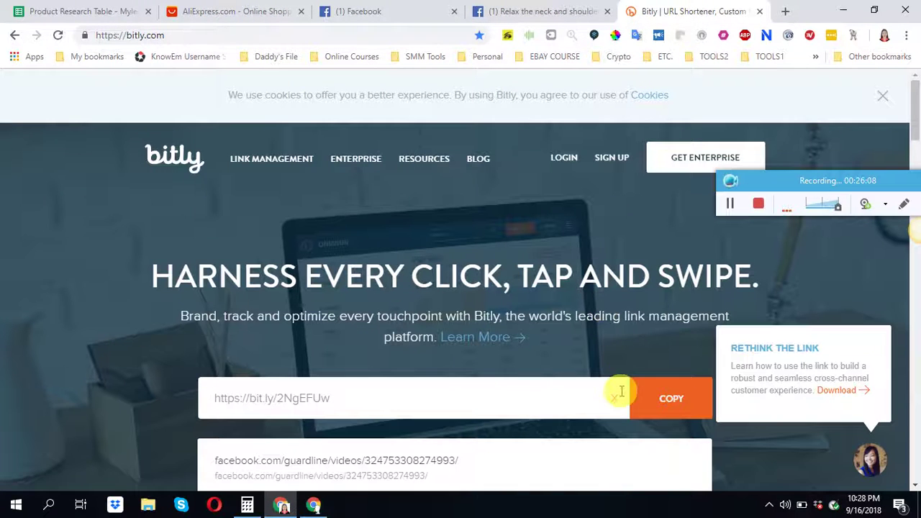
left_click(597, 401)
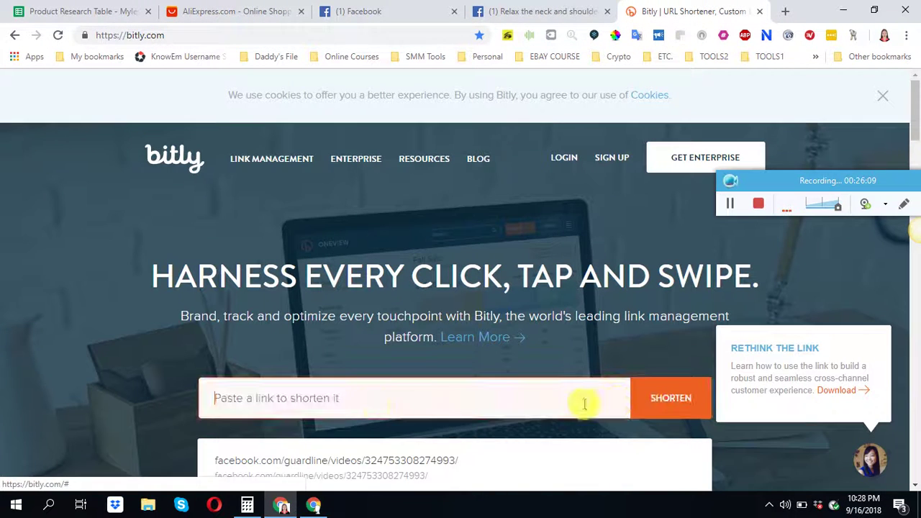
right_click(308, 397)
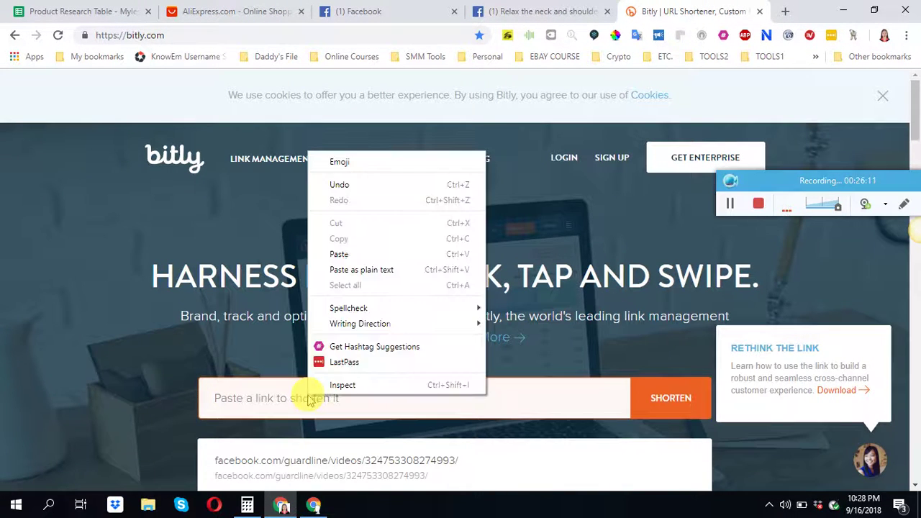
left_click(349, 256)
left_click(662, 409)
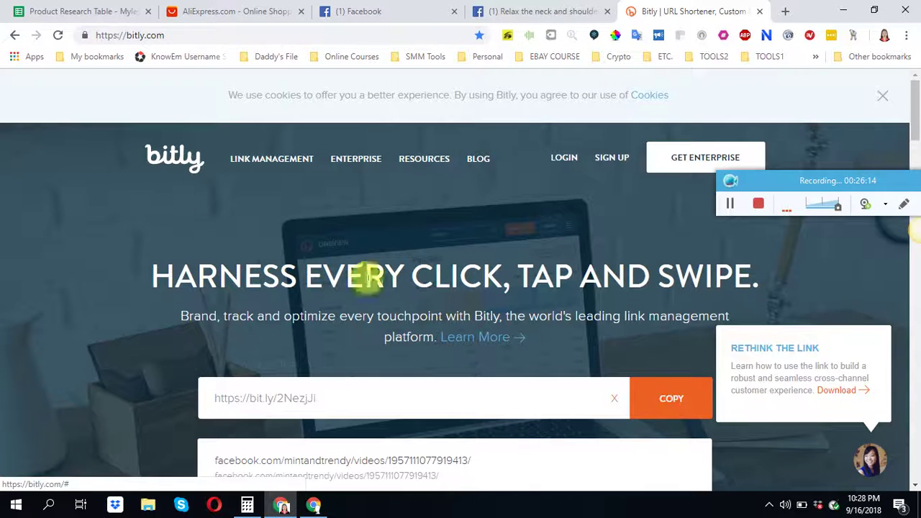
Paste the Mint N' Trendy short link into product 63's Video/Post 1 cell in the Product Research Table
left_click(83, 12)
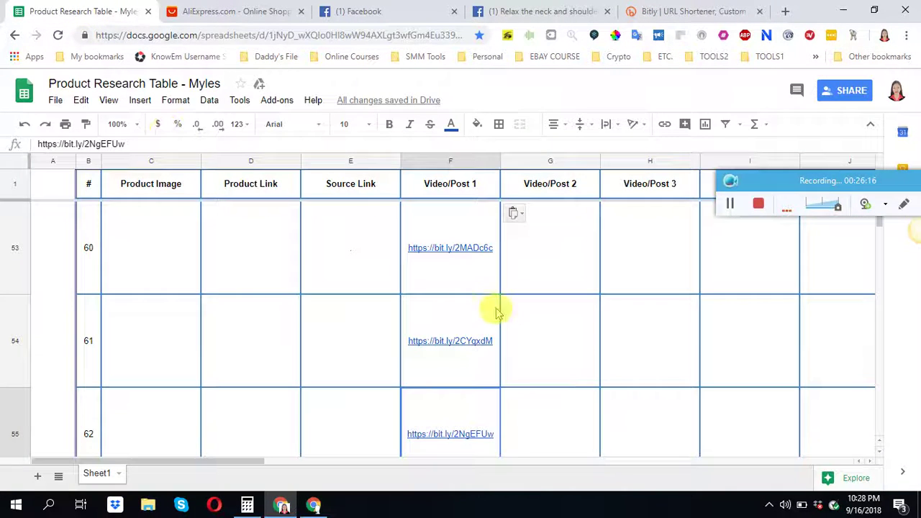
scroll(350, 272, "down", 1)
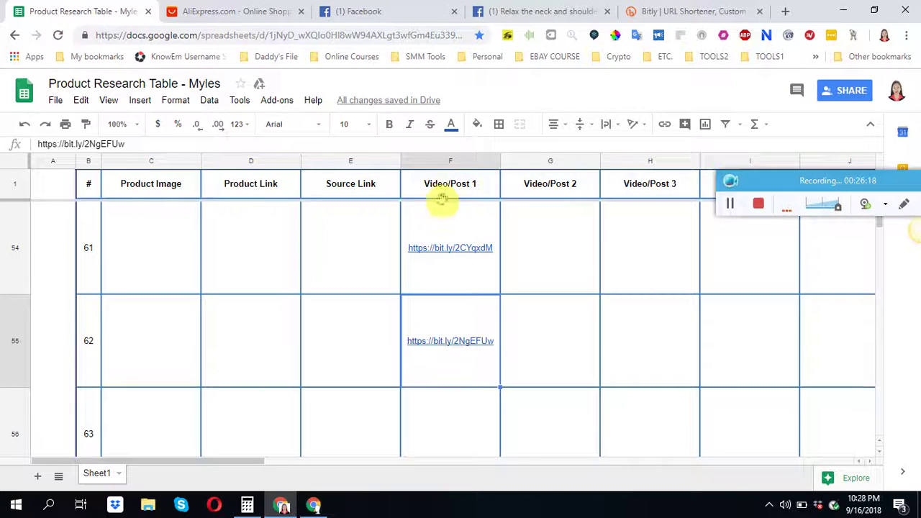
left_click(459, 410)
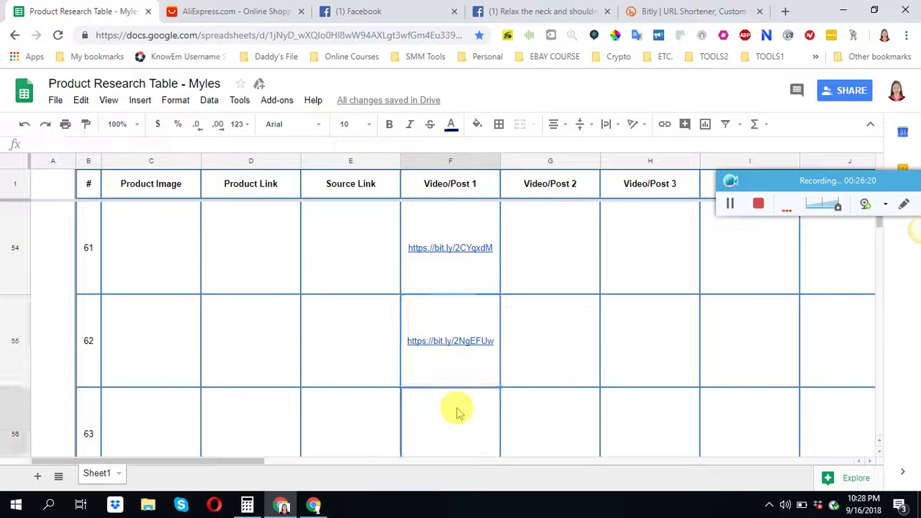
right_click(457, 409)
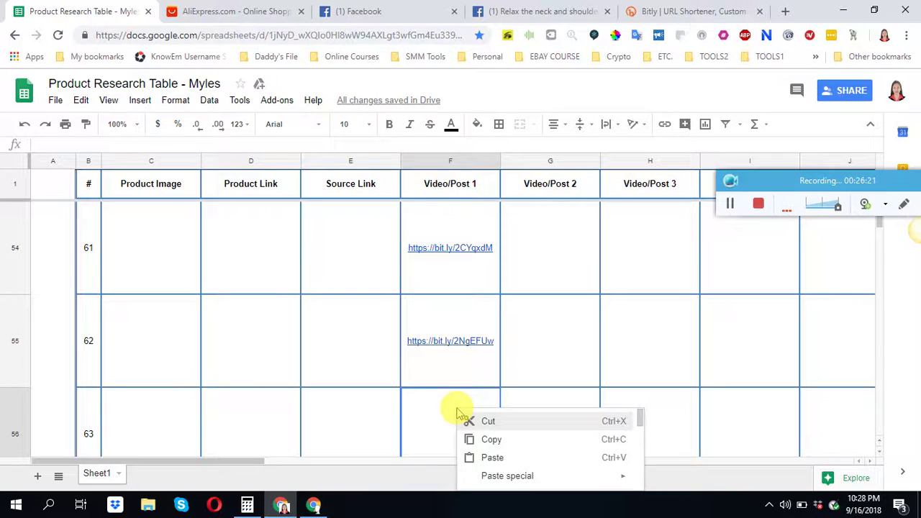
left_click(491, 457)
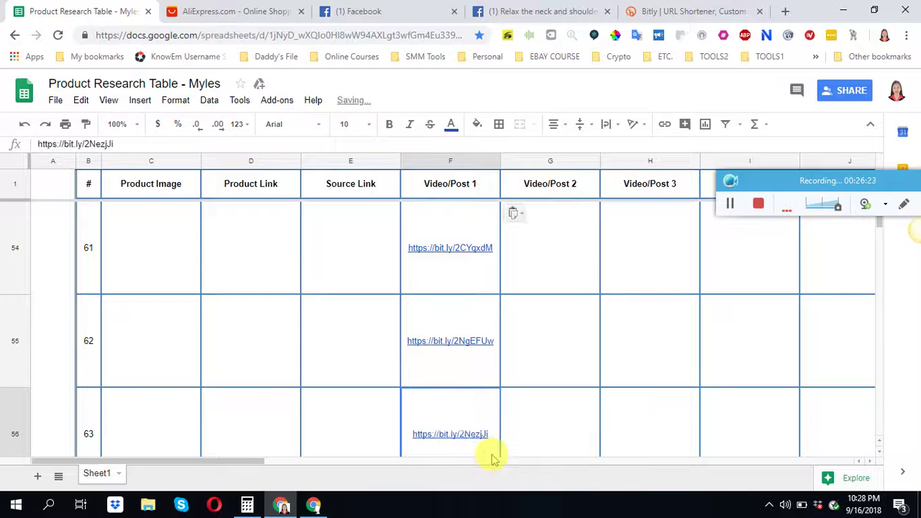
Return to the Facebook window, open Mint N' Trendy's page from the magic peelers video, and like the page, dismissing its message box
left_click(325, 506)
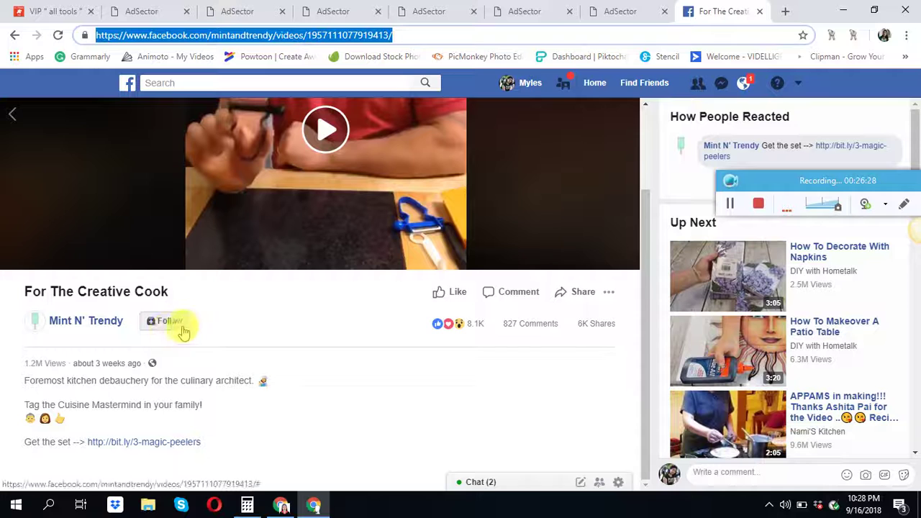
left_click(79, 323)
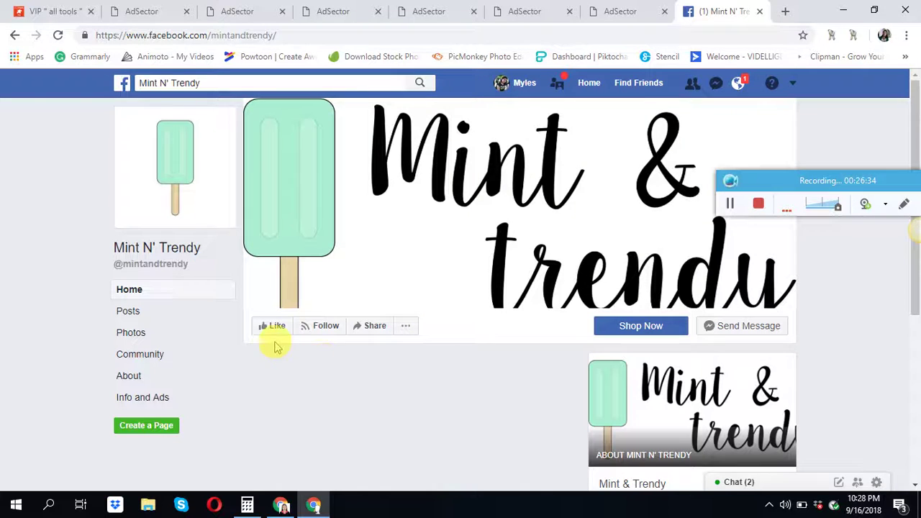
left_click(270, 325)
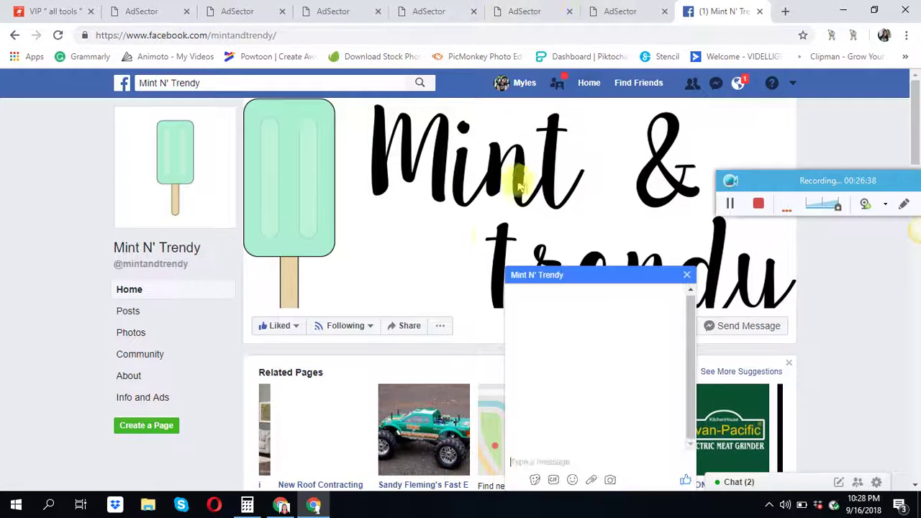
scroll(520, 185, "down", 3)
left_click(686, 274)
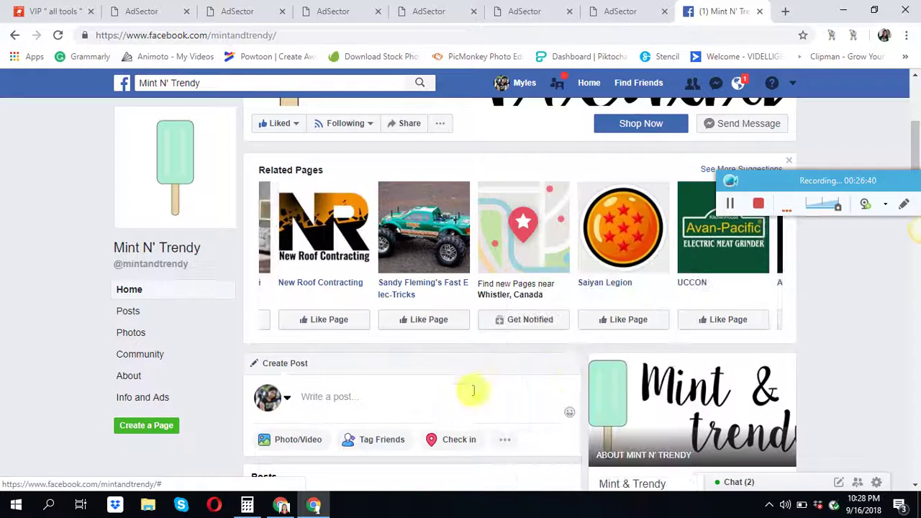
Check the active ads Mint N' Trendy's page is running in the United States, and close the page's tab
left_click(165, 400)
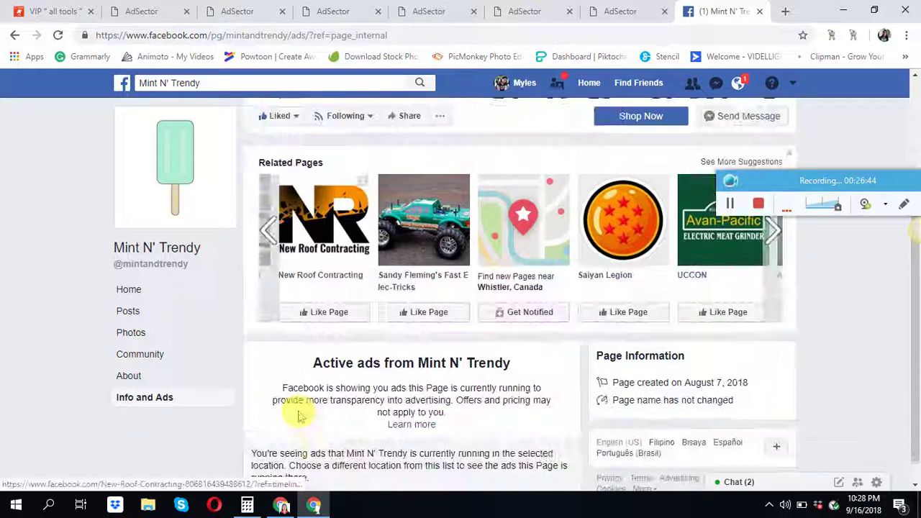
left_click(295, 466)
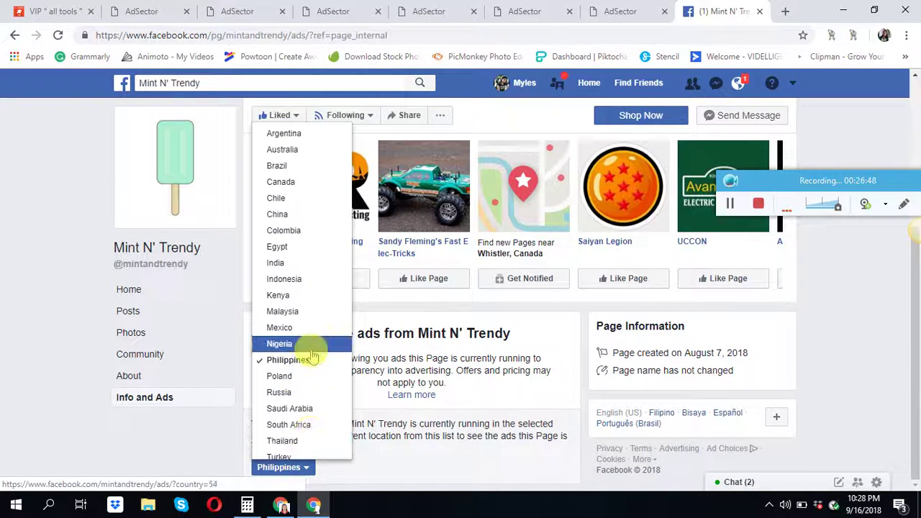
scroll(313, 358, "down", 1)
left_click(302, 432)
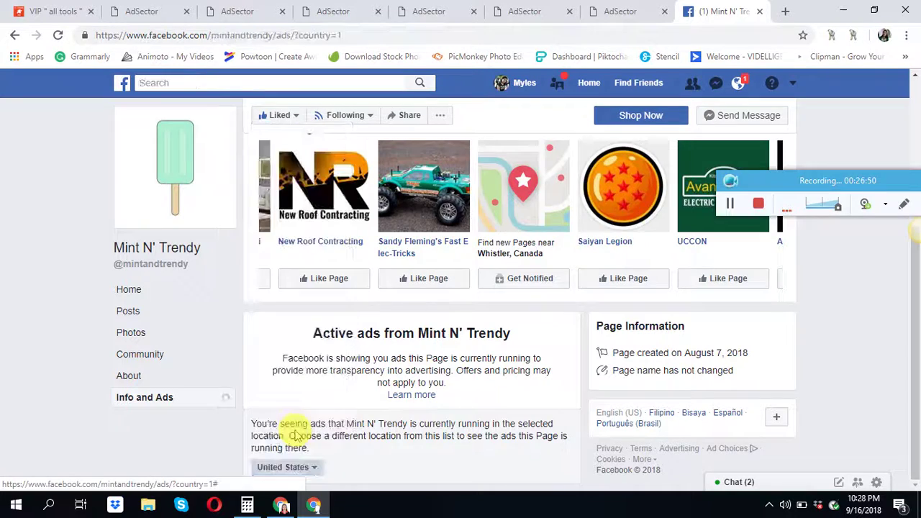
scroll(310, 417, "down", 2)
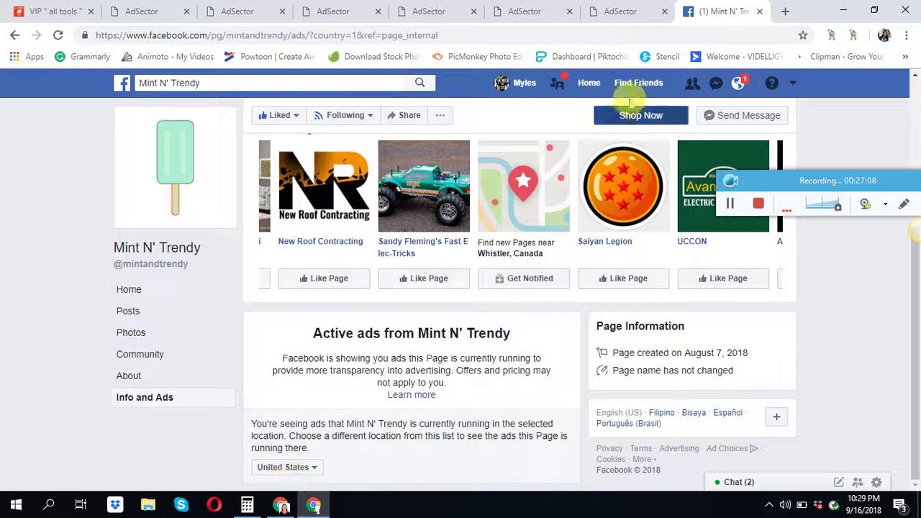
left_click(758, 13)
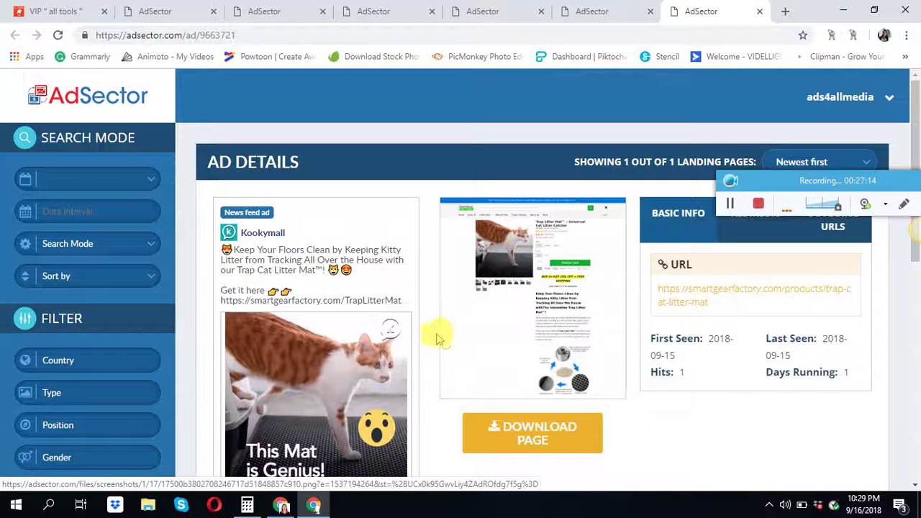
Open the original Facebook post of Kookymall's cat litter mat ad and check the page's other AdSector ads, closing both AdSector tabs
scroll(419, 339, "down", 2)
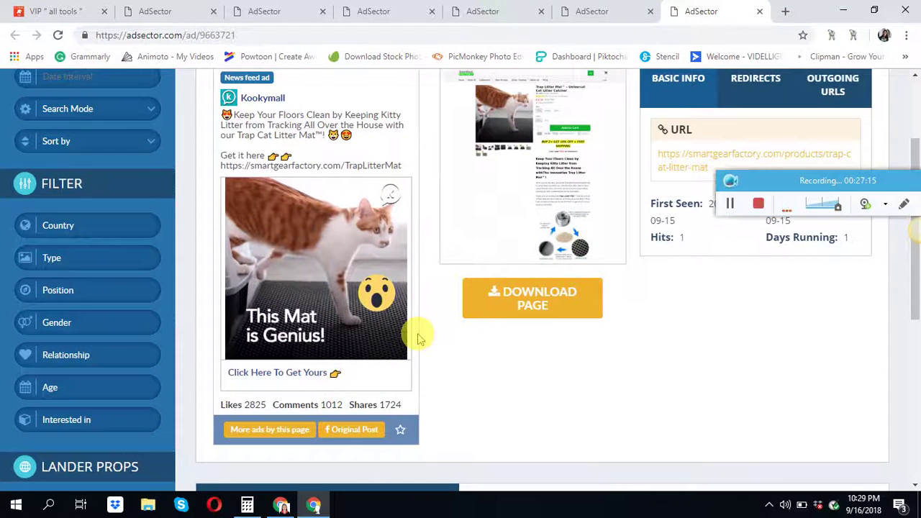
left_click(344, 429)
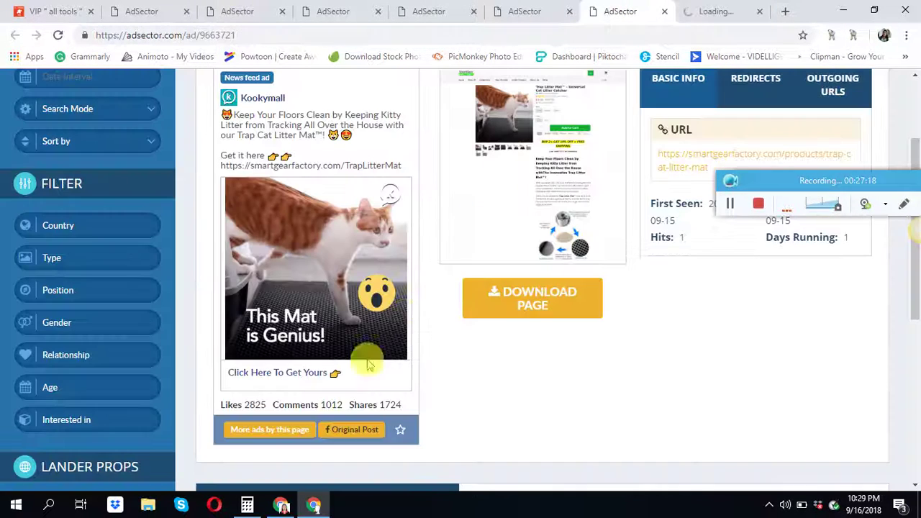
left_click(238, 429)
left_click(576, 12)
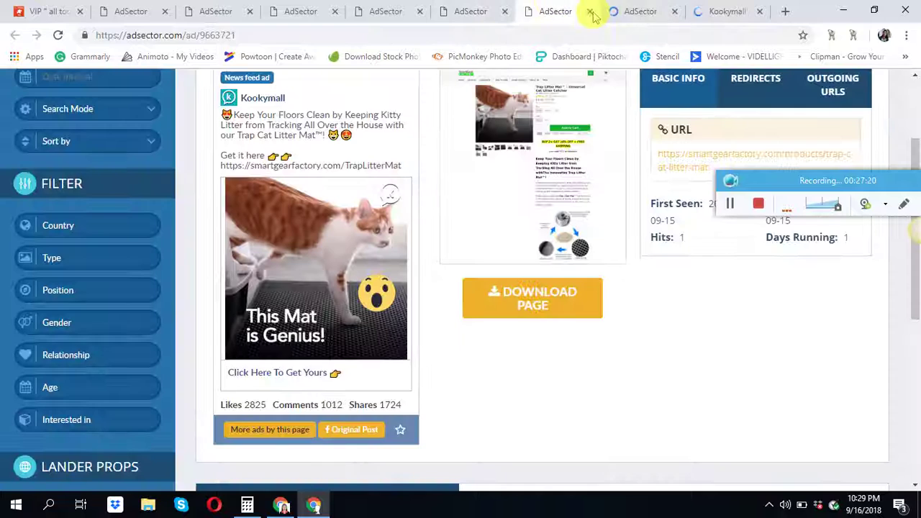
left_click(590, 12)
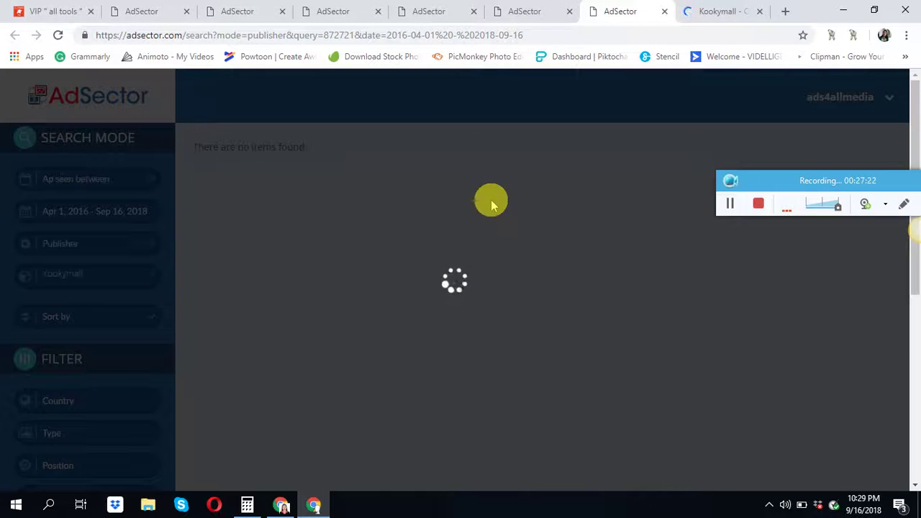
scroll(492, 201, "down", 3)
scroll(437, 257, "up", 3)
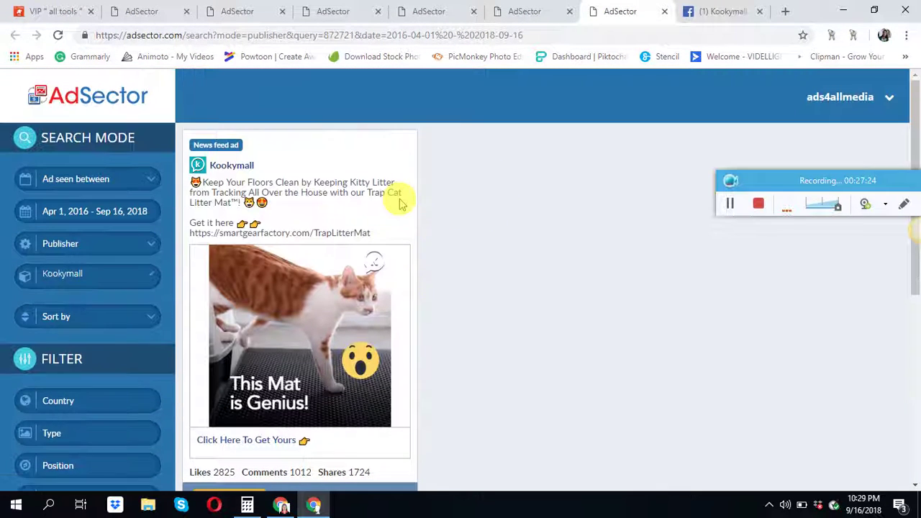
left_click(663, 11)
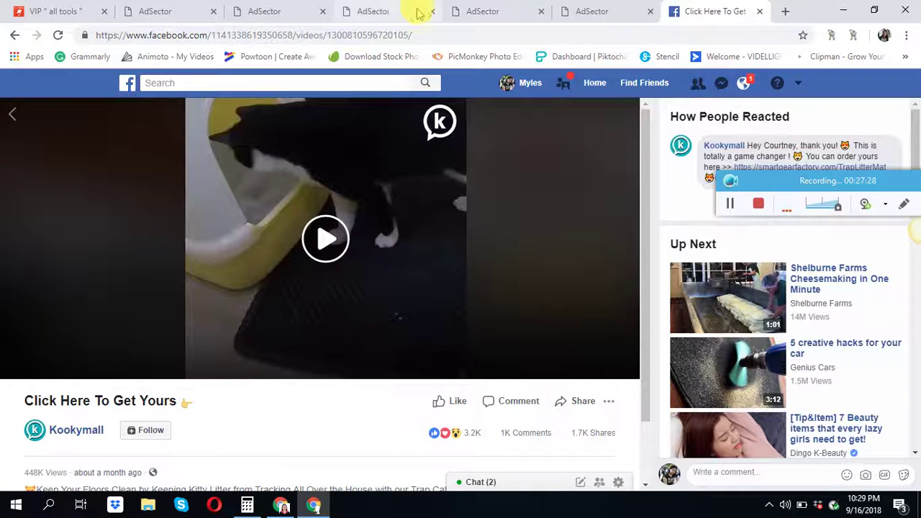
Copy the Kookymall video's address, shorten it with Bitly in the other browser window, and copy the short link
right_click(405, 34)
left_click(432, 107)
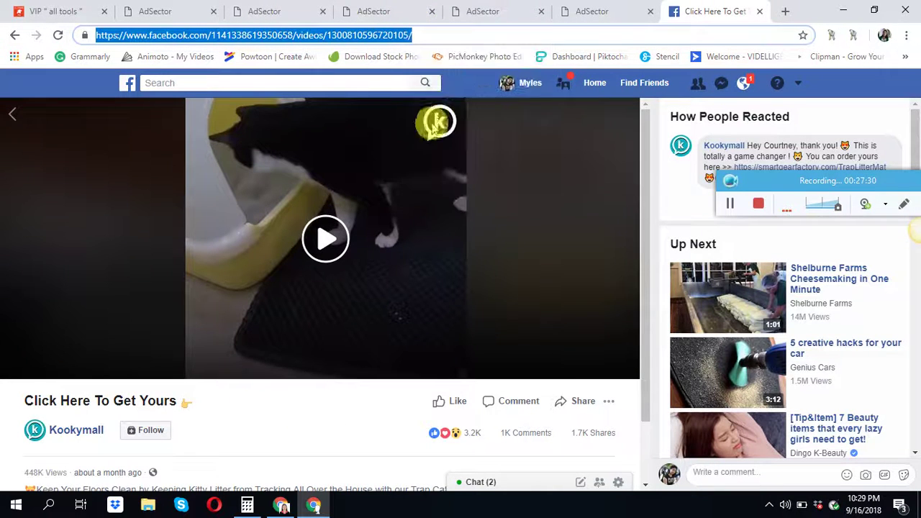
left_click(609, 401)
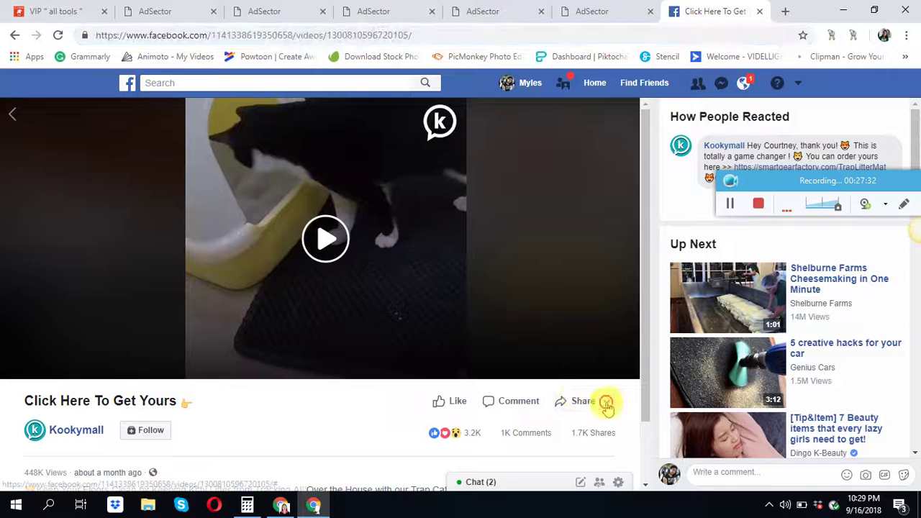
left_click(541, 268)
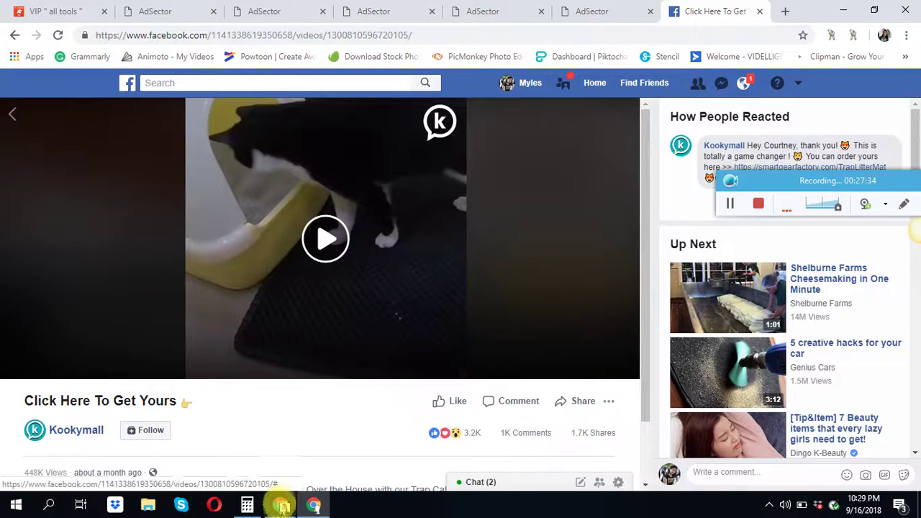
left_click(281, 505)
left_click(683, 11)
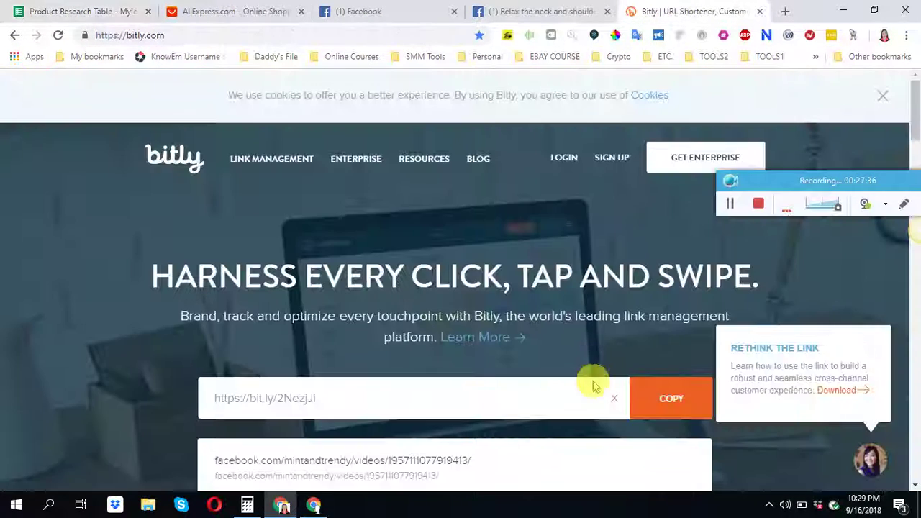
left_click(395, 404)
right_click(395, 403)
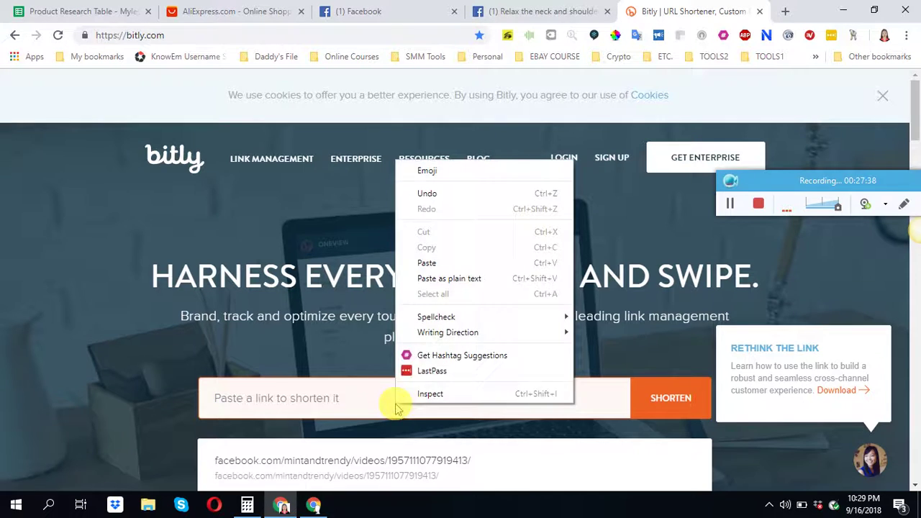
left_click(426, 262)
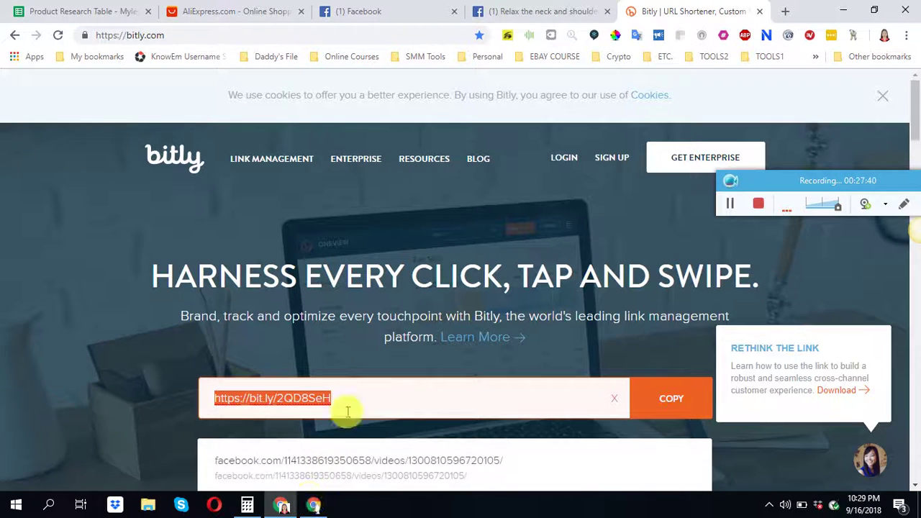
scroll(504, 360, "down", 2)
left_click(671, 263)
Paste the Kookymall short link into product 64's Video/Post 1 cell in the Product Research Table
left_click(108, 11)
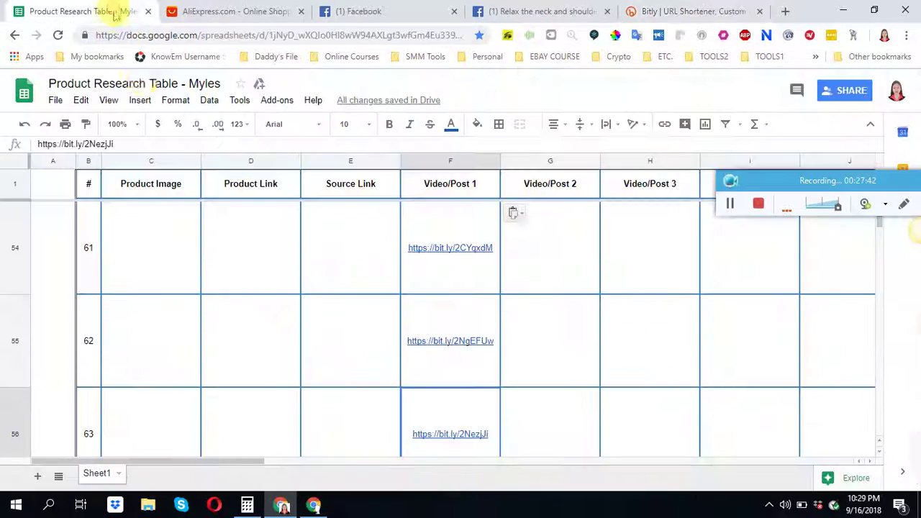
scroll(446, 432, "down", 1)
left_click(454, 405)
right_click(460, 401)
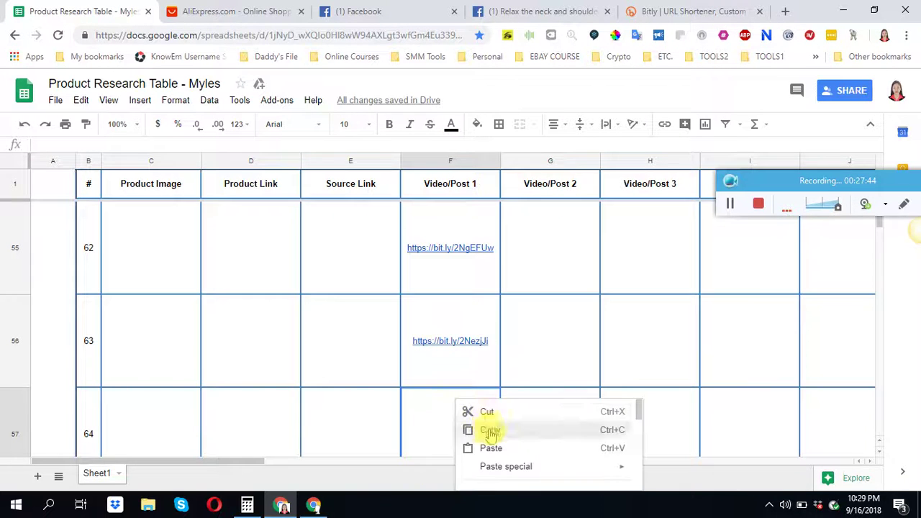
left_click(489, 448)
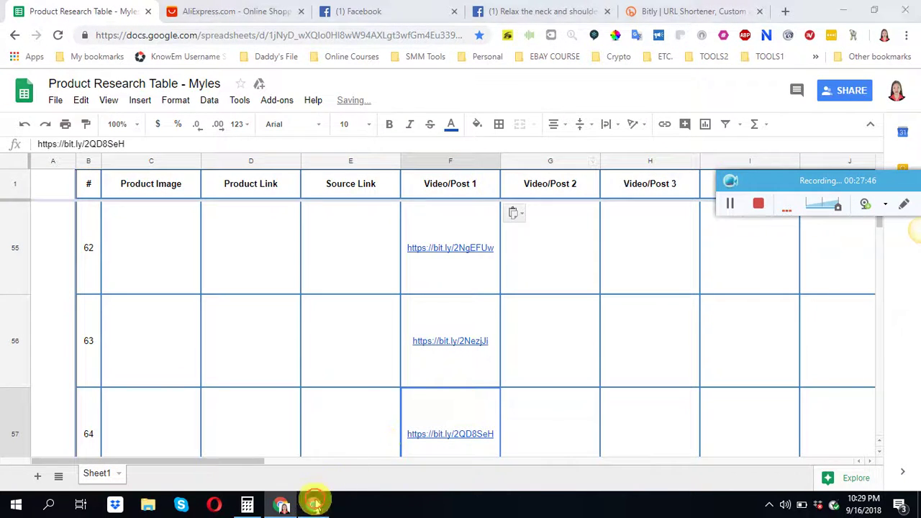
Return to the Kookymall video in the other browser window, open Kookymall's Facebook page, and like it
left_click(314, 504)
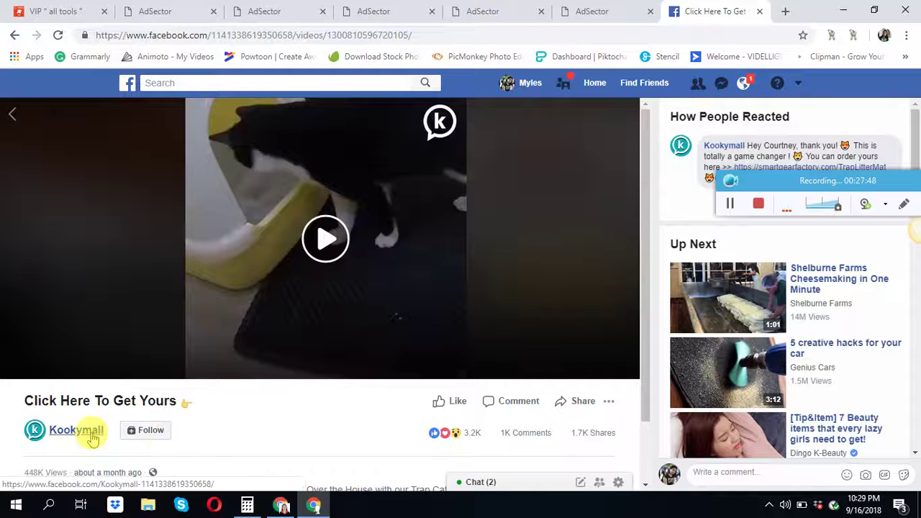
left_click(63, 432)
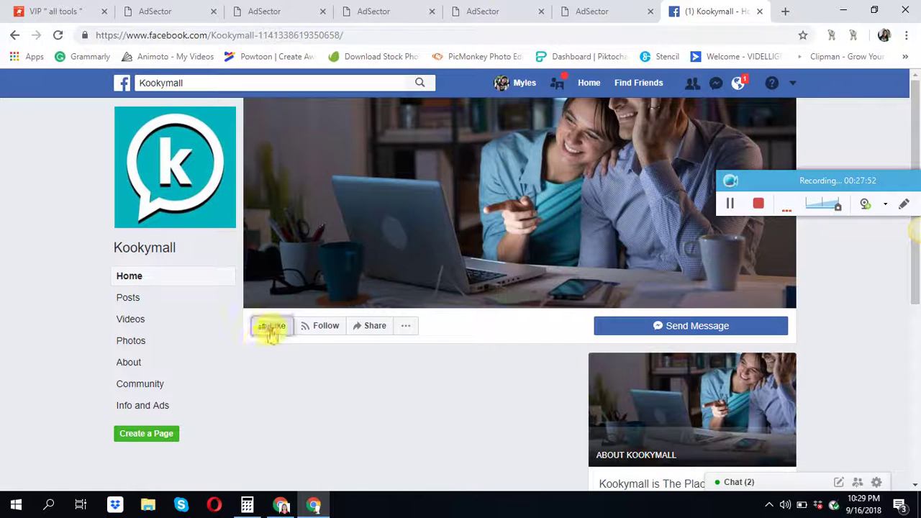
left_click(271, 332)
Review the active ads Kookymall's page is running in the United States, dismissing its message box, and close the page's tab
left_click(156, 408)
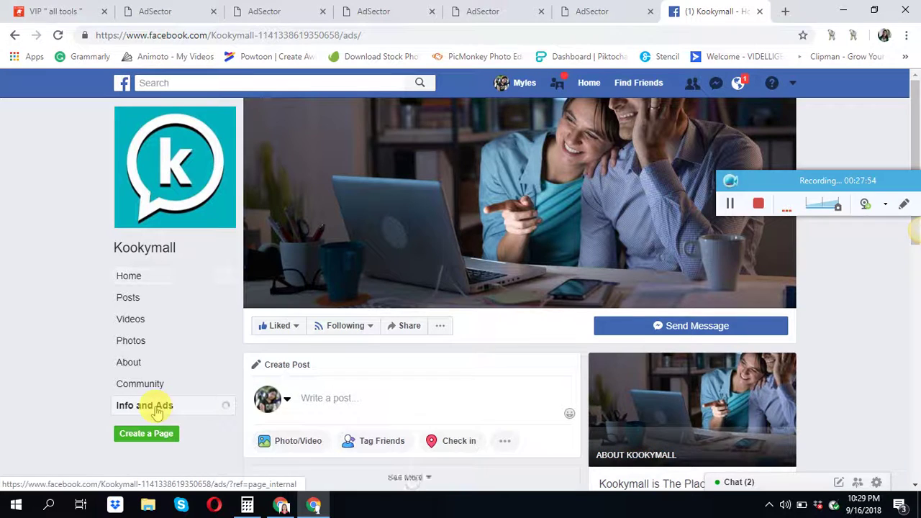
left_click(305, 468)
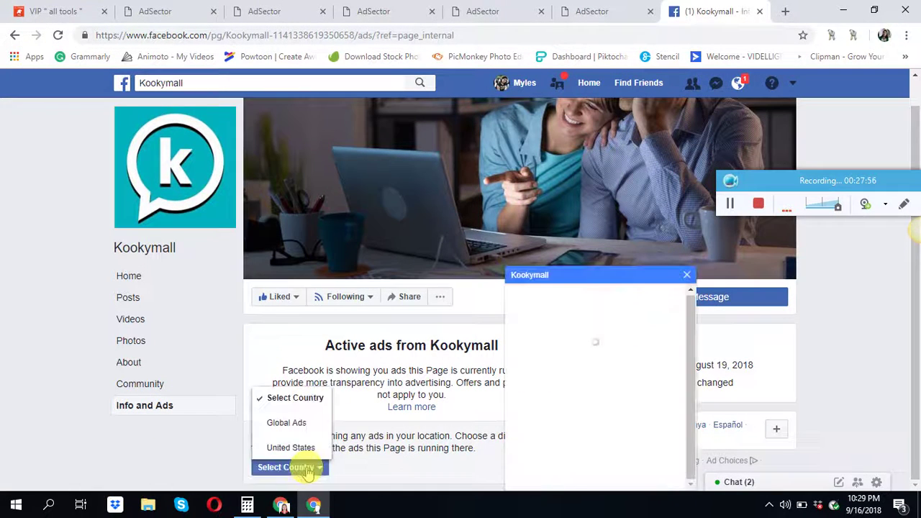
left_click(305, 449)
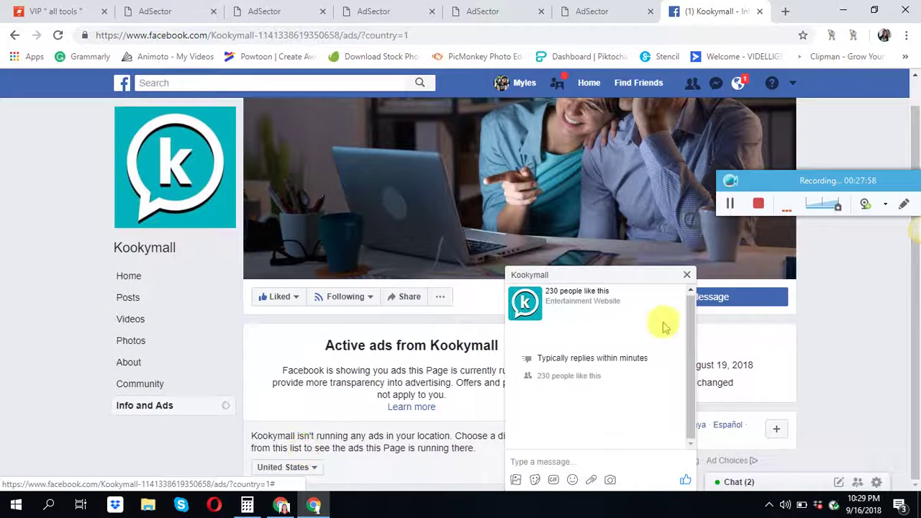
left_click(686, 274)
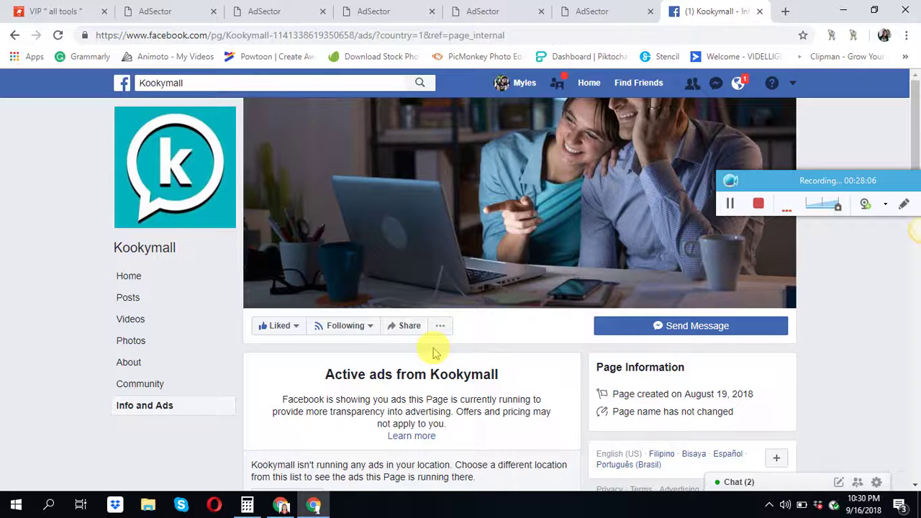
scroll(449, 374, "down", 12)
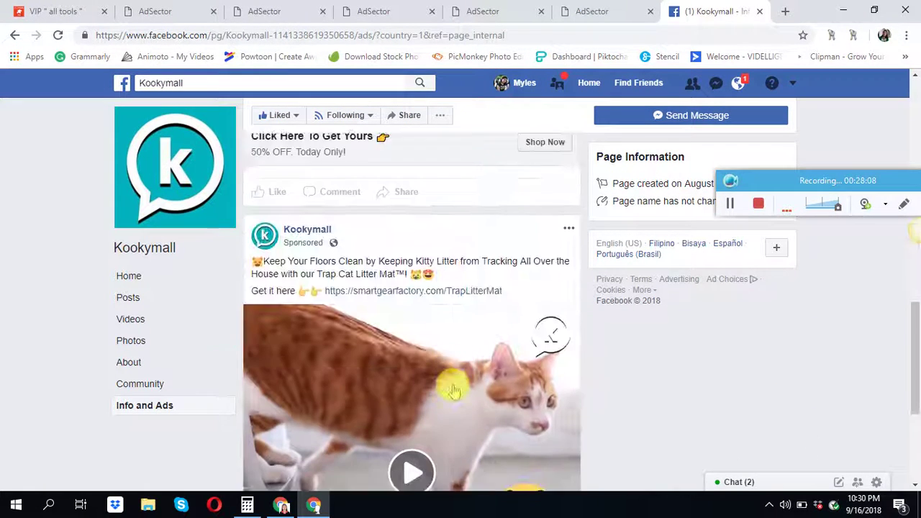
scroll(453, 391, "down", 3)
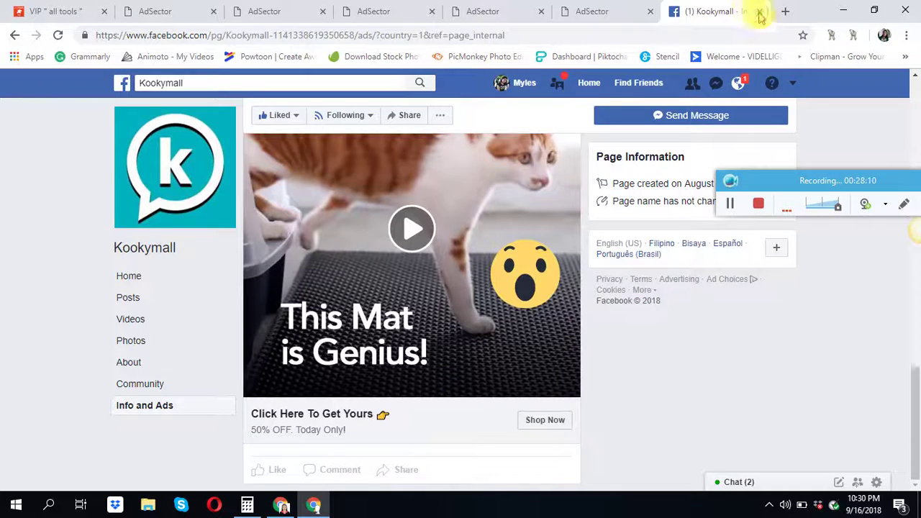
left_click(759, 13)
Open the Elastic Bunion Corrector ad's original Facebook post and the AdSector listing of more ads by the same page
scroll(391, 356, "down", 3)
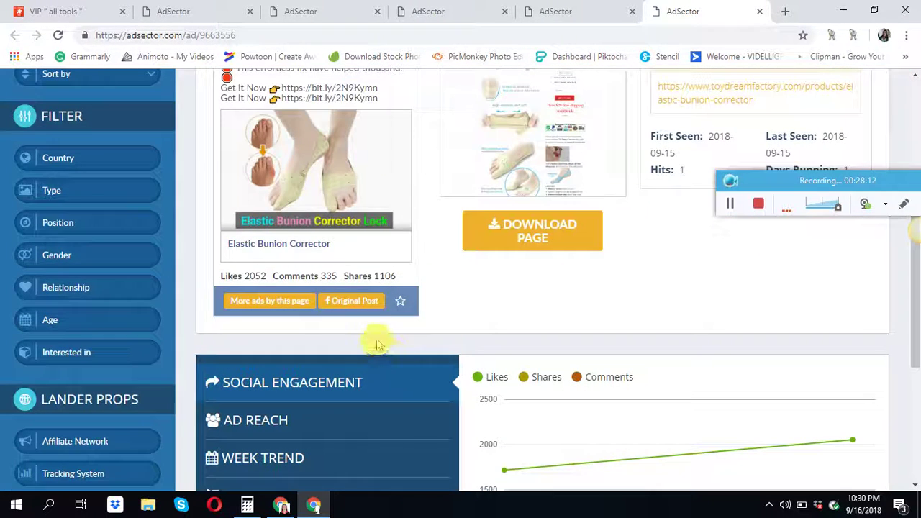
left_click(369, 308)
left_click(644, 10)
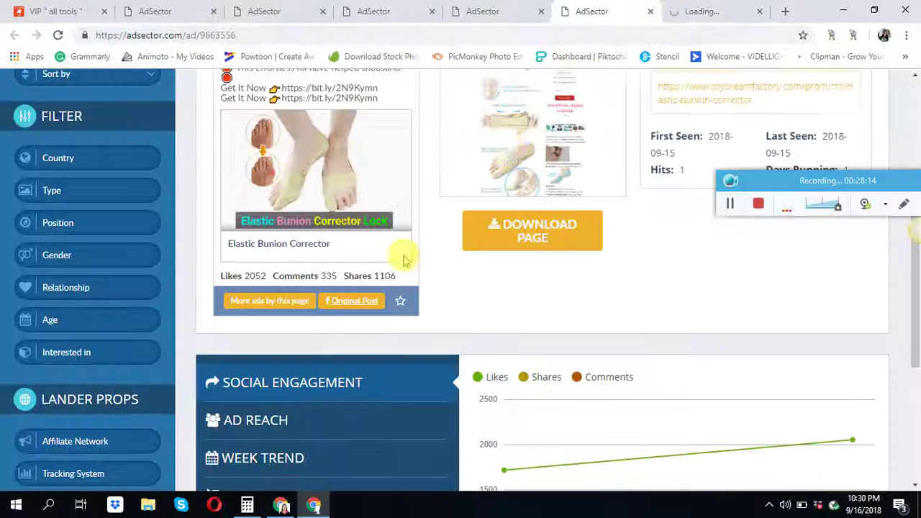
left_click(281, 309)
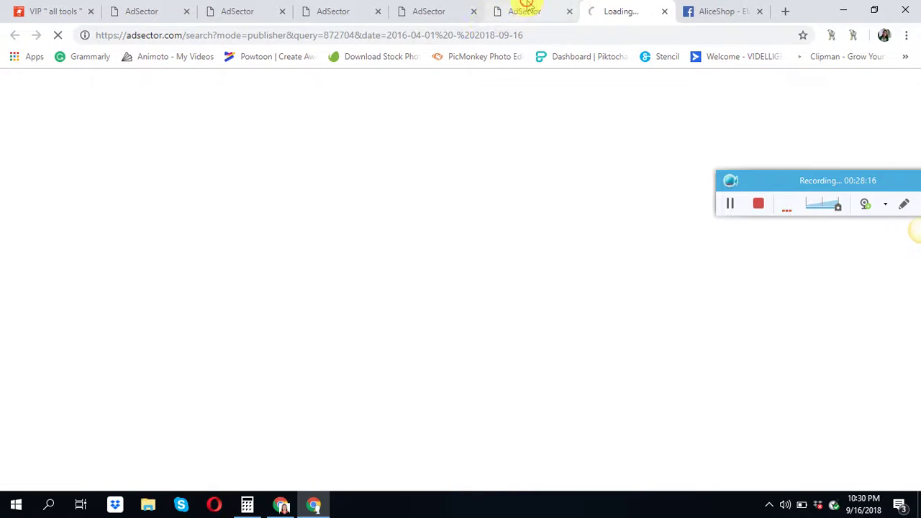
Open AliceShop's Facebook page from its Elastic Bunion Corrector video, like the page, and close its tab
left_click(547, 11)
left_click(569, 12)
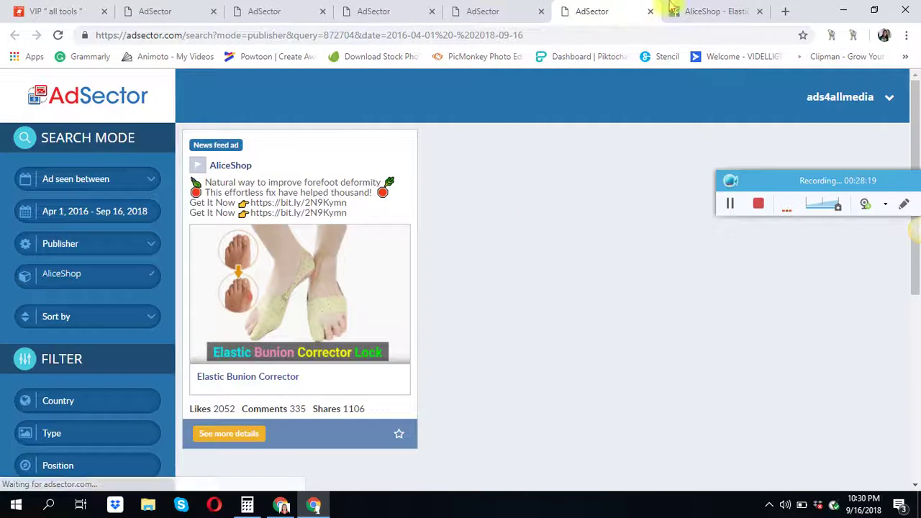
left_click(672, 8)
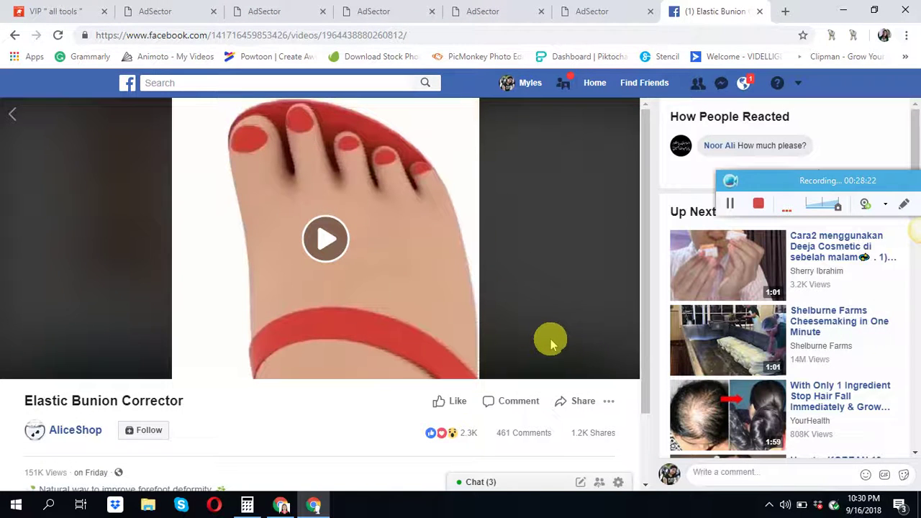
left_click(59, 432)
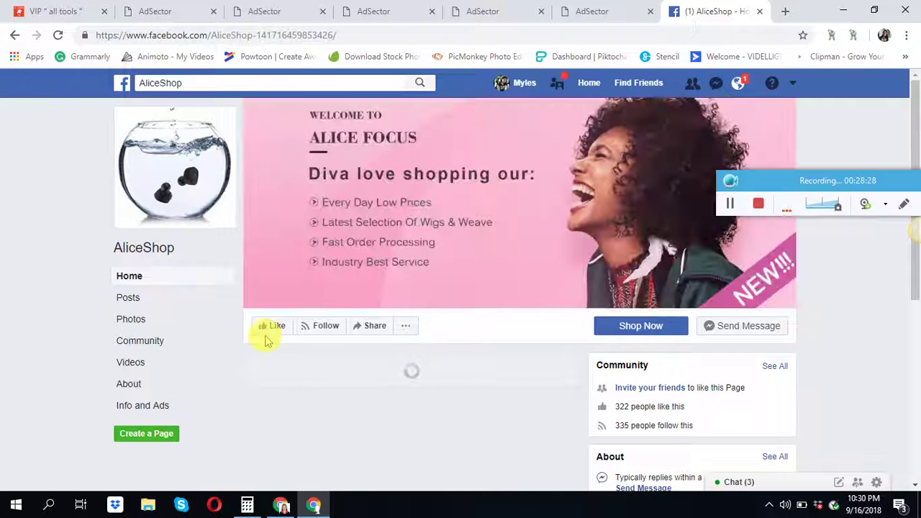
left_click(274, 330)
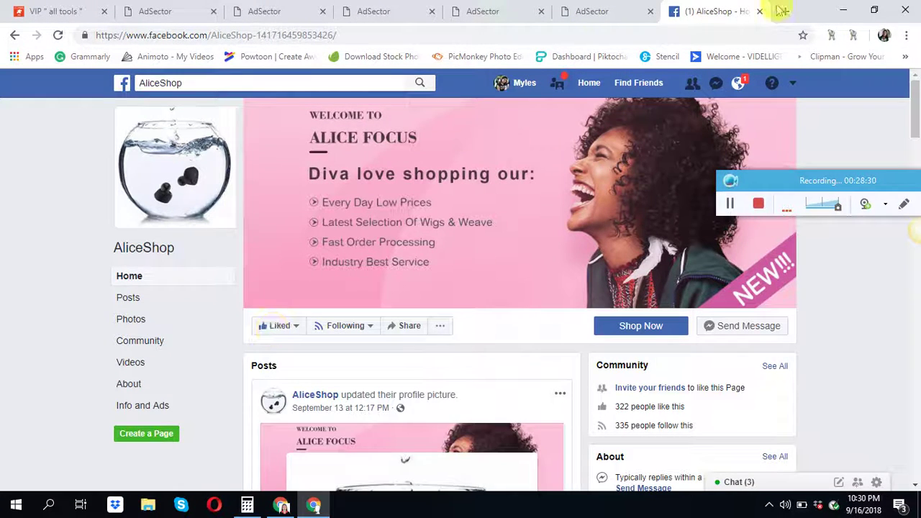
left_click(760, 10)
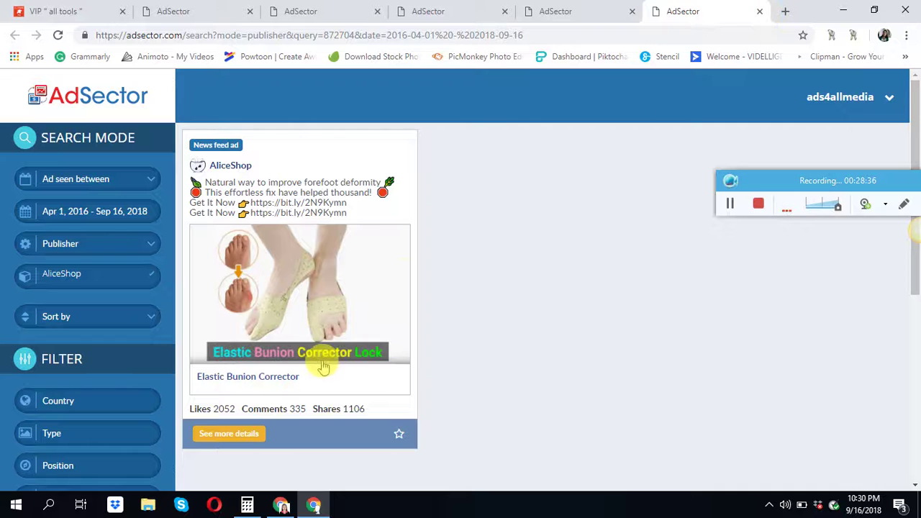
Open the Elastic Bunion Corrector ad's AdSector details and reopen its original Facebook post, closing the used AdSector tabs
left_click(224, 434)
left_click(633, 11)
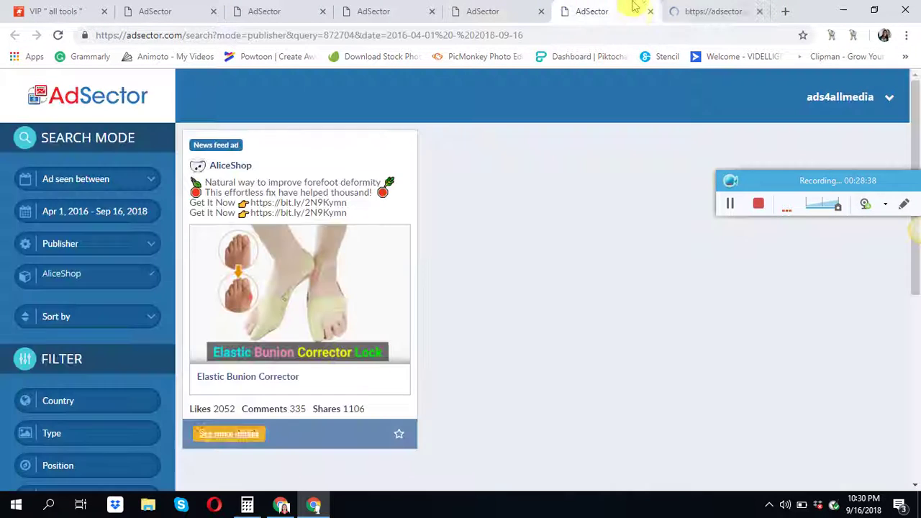
left_click(650, 12)
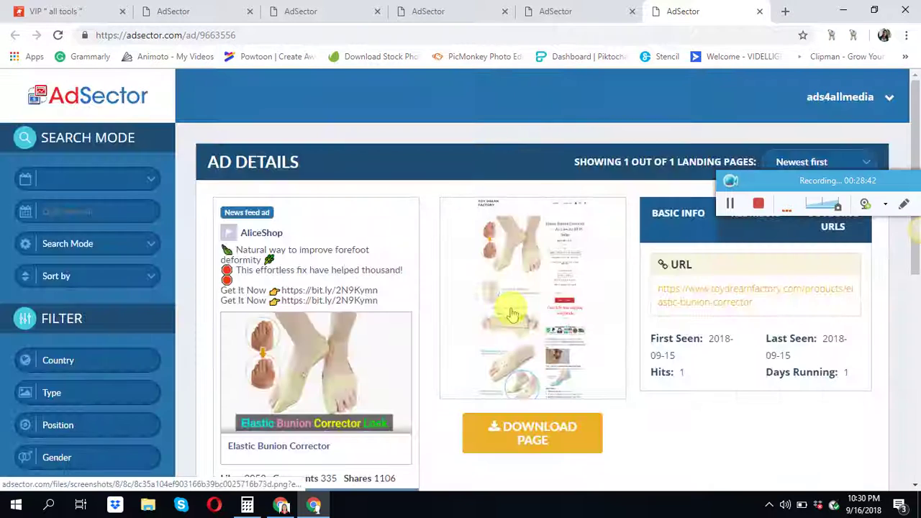
scroll(410, 430, "down", 1)
scroll(410, 430, "down", 2)
left_click(373, 369)
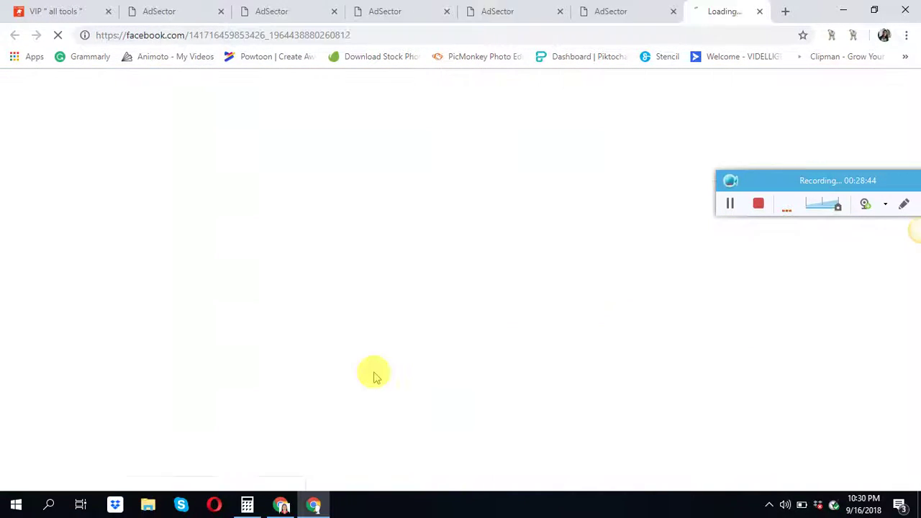
left_click(612, 11)
left_click(650, 12)
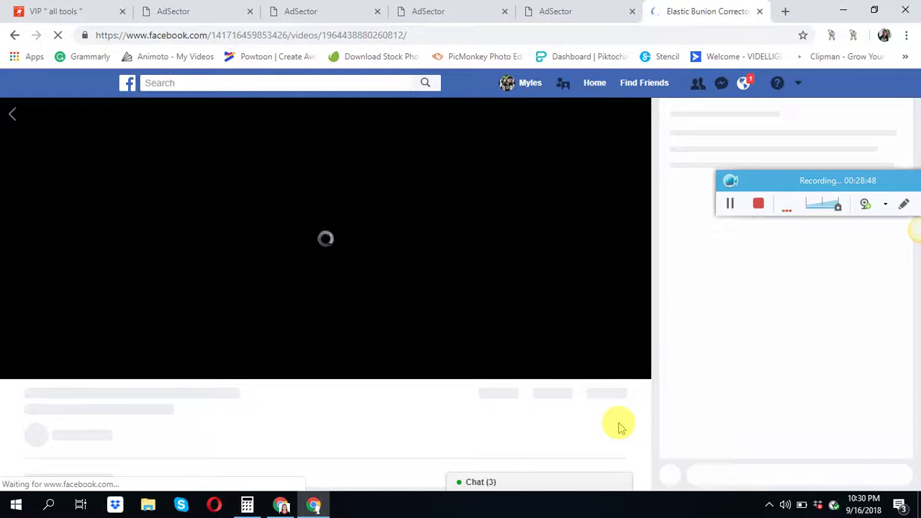
Copy the Elastic Bunion Corrector video's web address and switch to the Product Research Table window
left_click(608, 403)
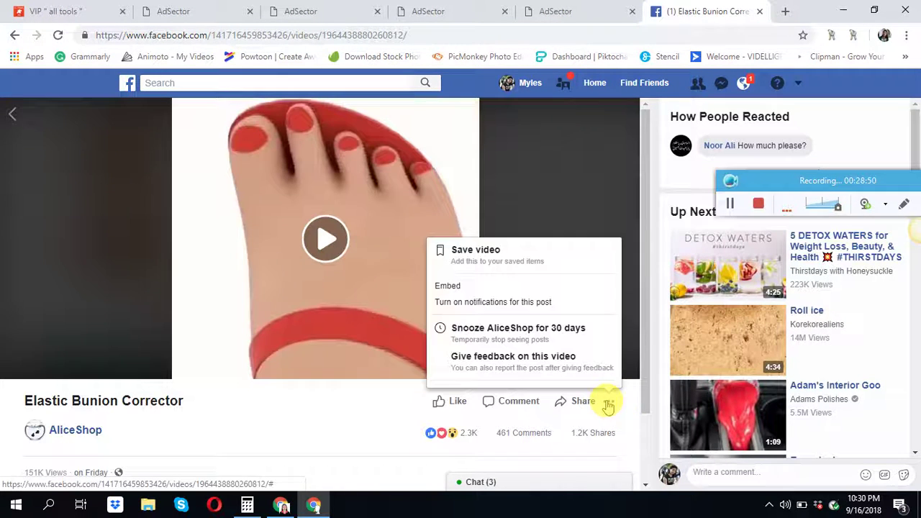
left_click(548, 280)
left_click(407, 35)
right_click(408, 34)
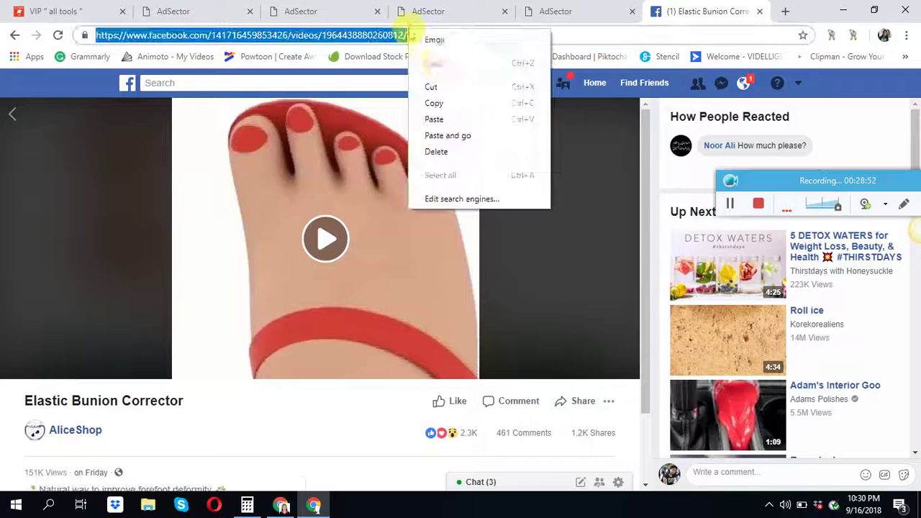
left_click(434, 103)
left_click(282, 506)
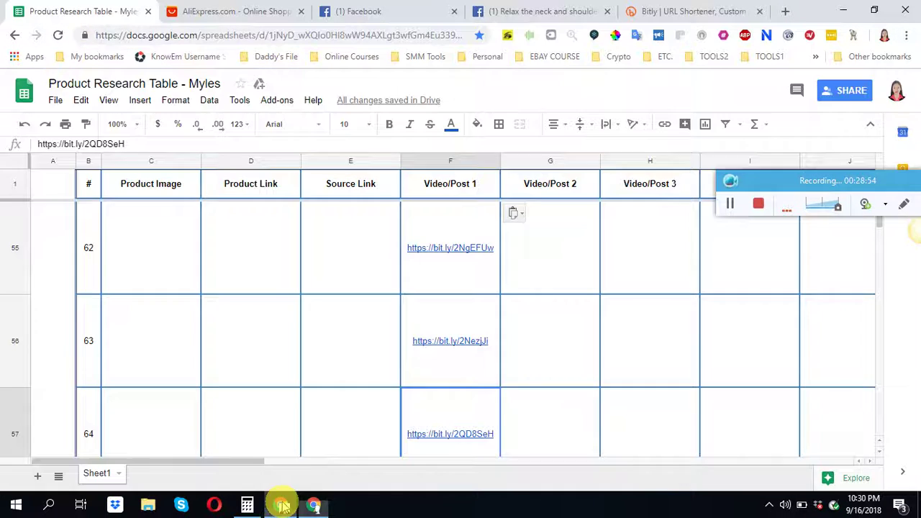
scroll(503, 352, "down", 1)
right_click(439, 404)
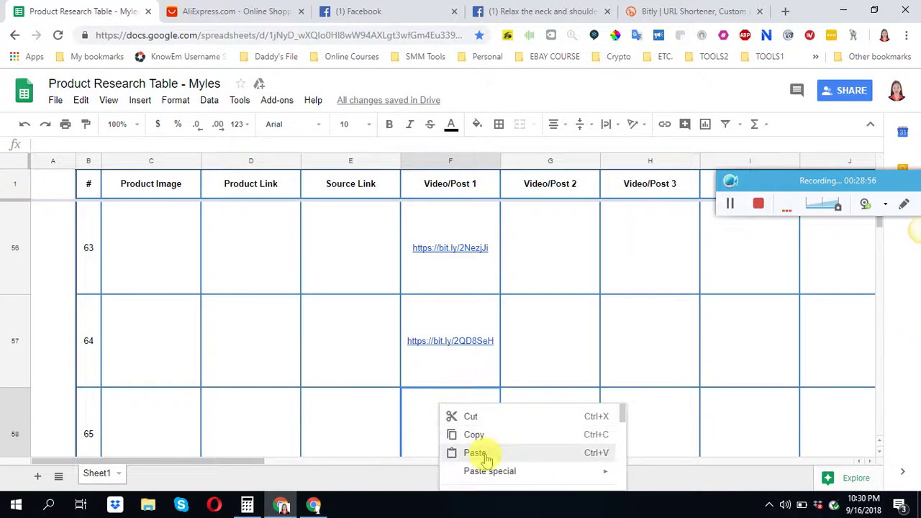
left_click(486, 460)
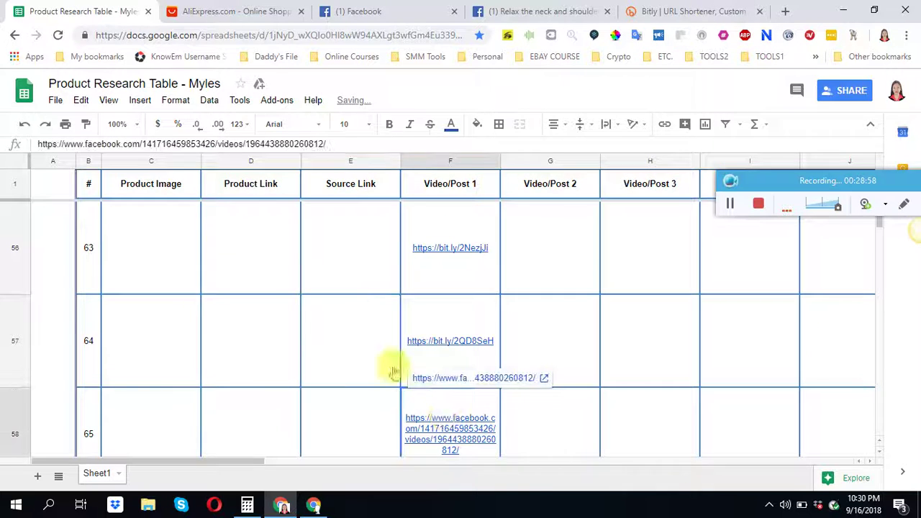
left_click(25, 126)
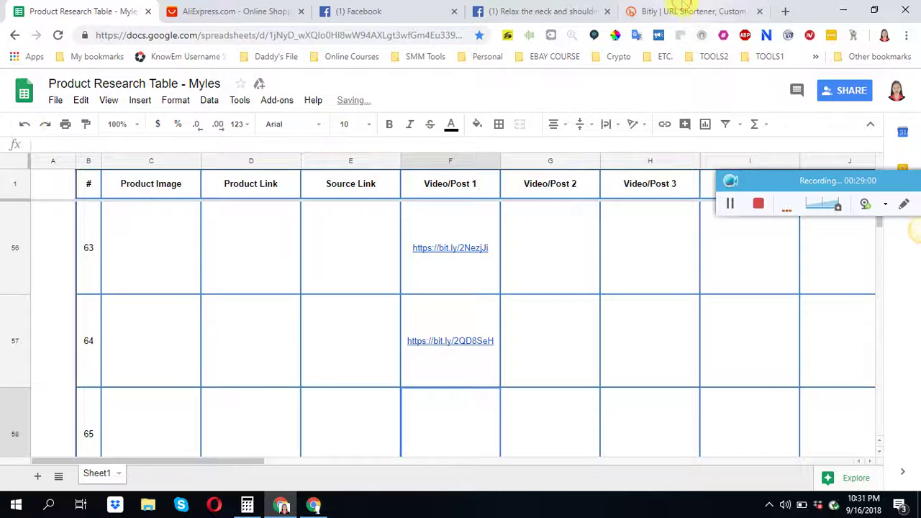
Shorten the copied Elastic Bunion Corrector video address in Bitly and copy the short link
left_click(684, 8)
left_click(612, 263)
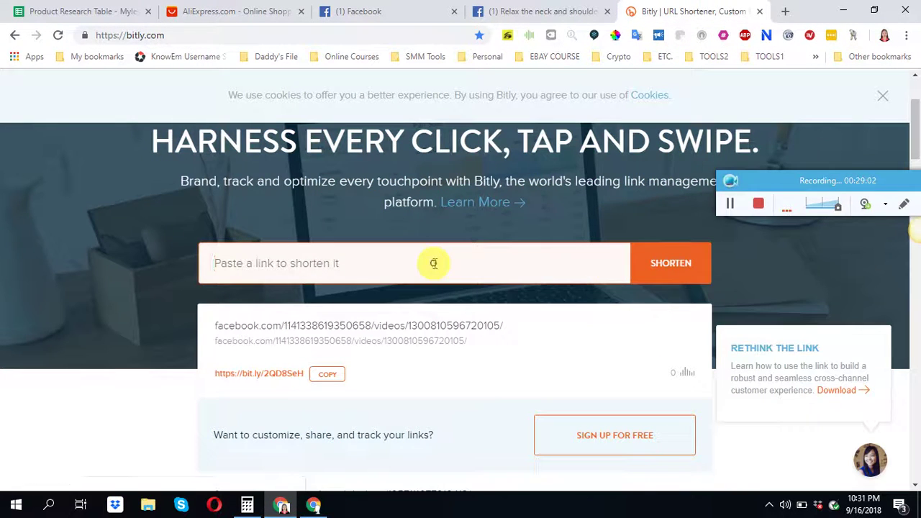
right_click(434, 263)
left_click(488, 124)
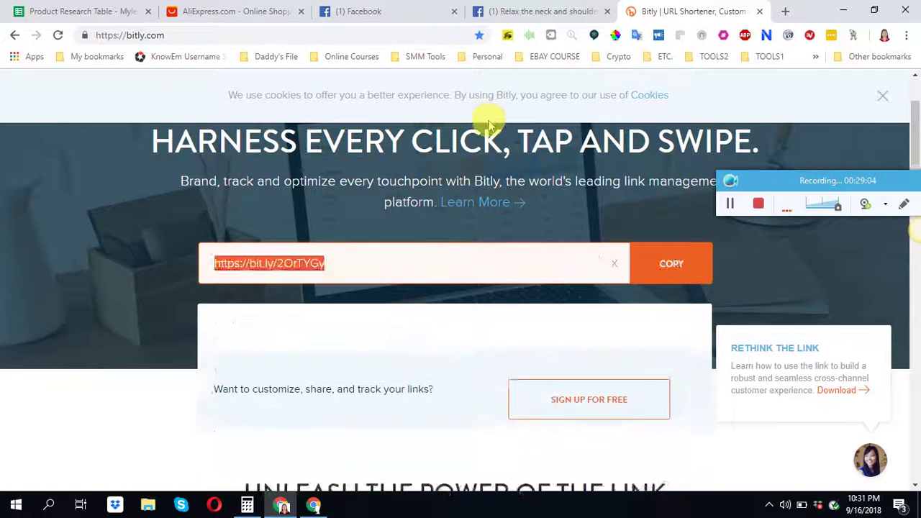
left_click(322, 372)
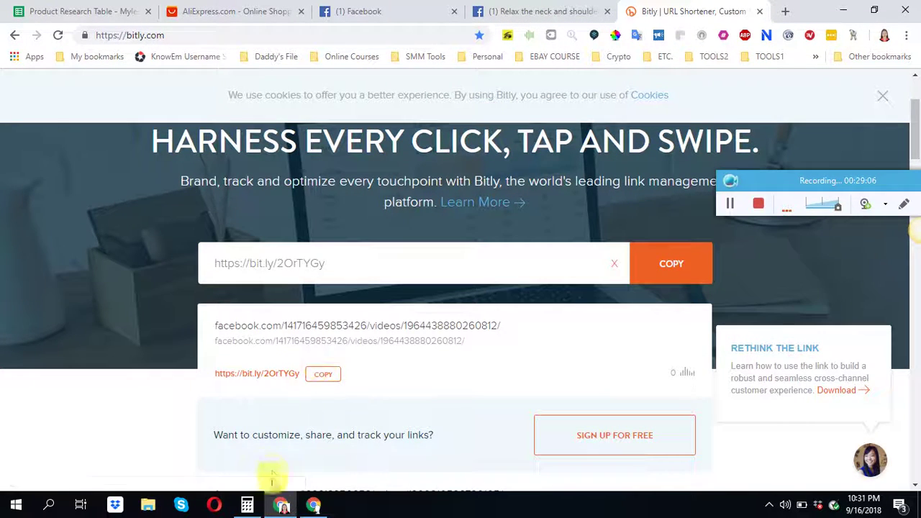
Paste the Elastic Bunion Corrector short link into product 65's Video/Post 1 cell in the Product Research Table
left_click(282, 505)
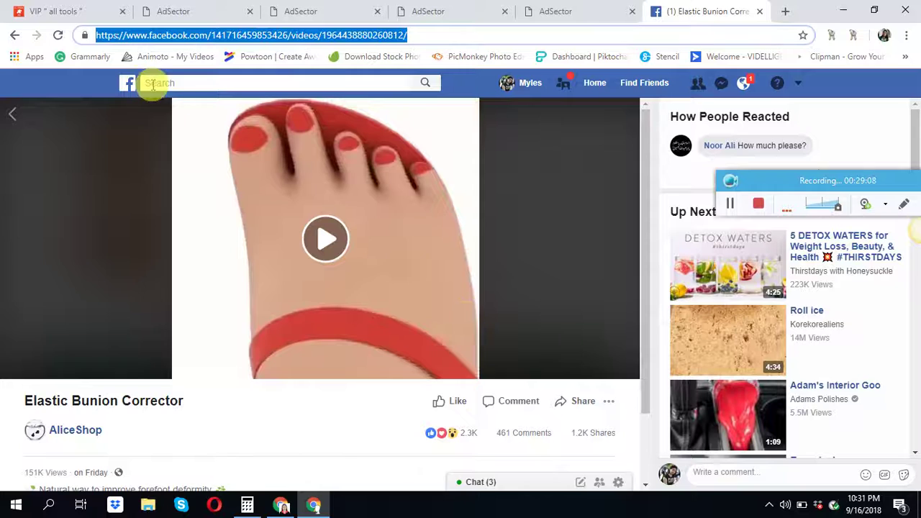
left_click(282, 505)
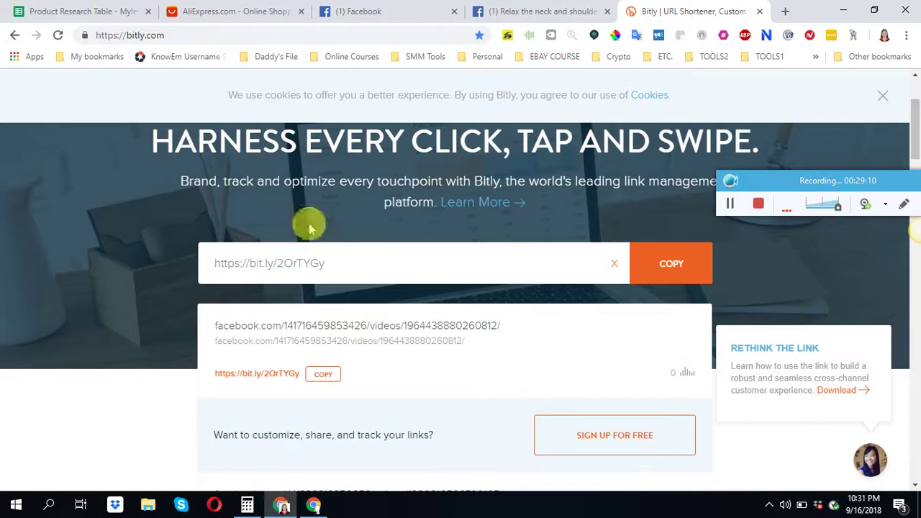
left_click(82, 12)
scroll(461, 353, "down", 2)
scroll(455, 354, "up", 1)
left_click(455, 354)
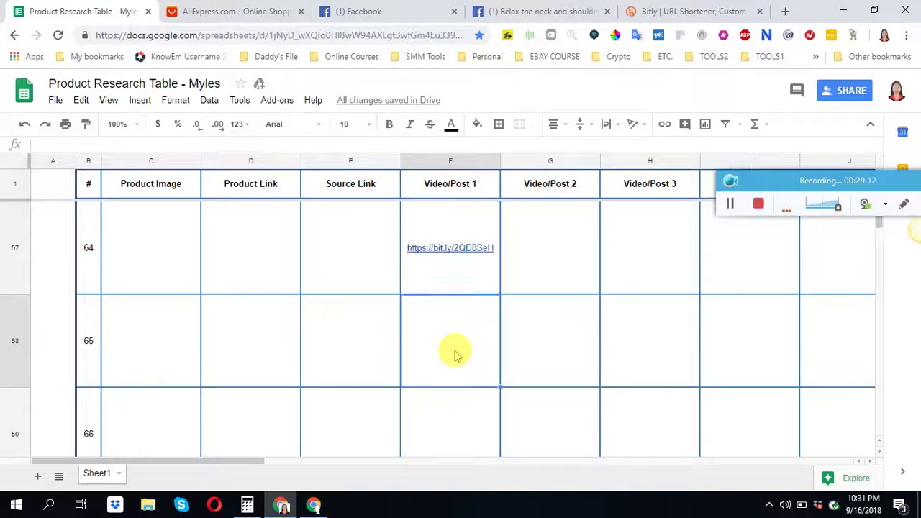
right_click(455, 354)
left_click(480, 399)
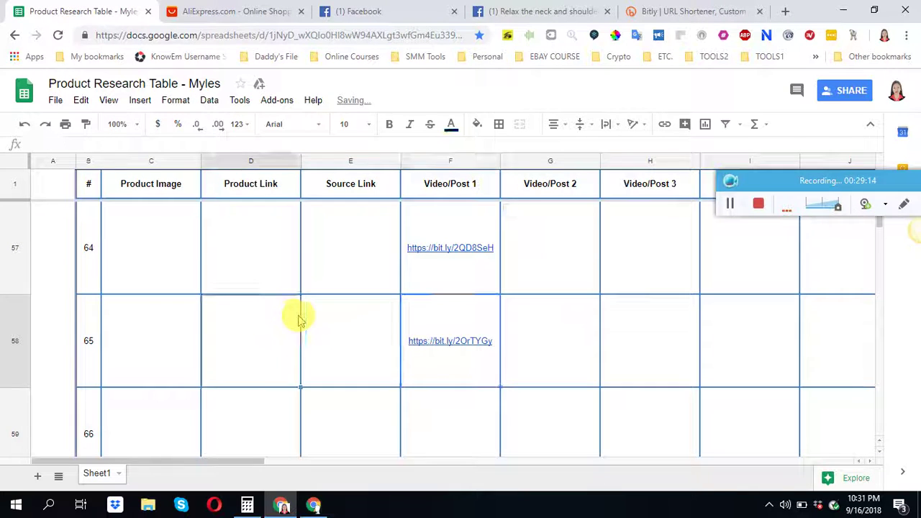
Close the two leftover Facebook tabs and open product 58's Video/Post 1 link from the table
scroll(329, 329, "up", 8)
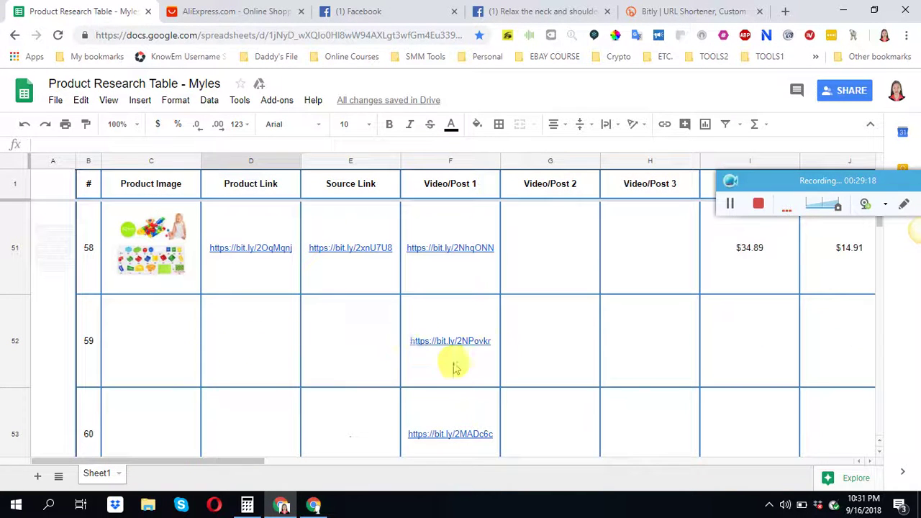
left_click(454, 11)
left_click(453, 12)
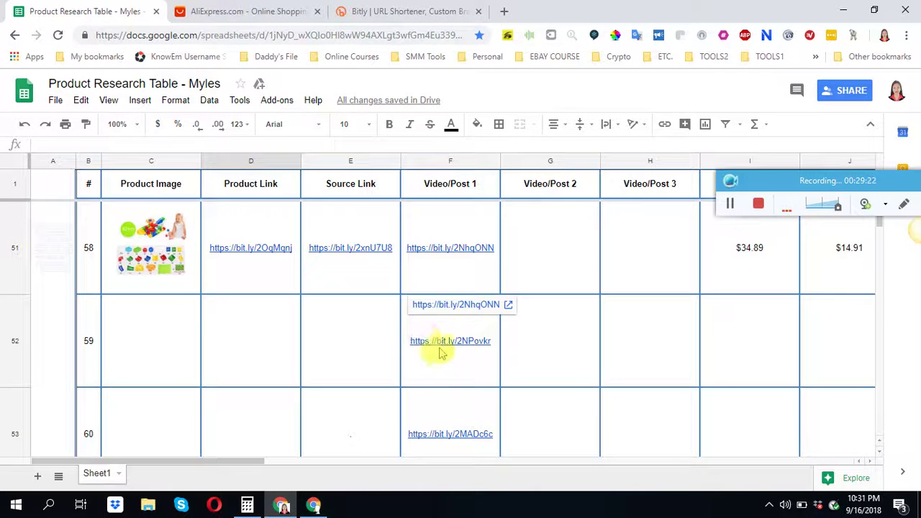
left_click(443, 305)
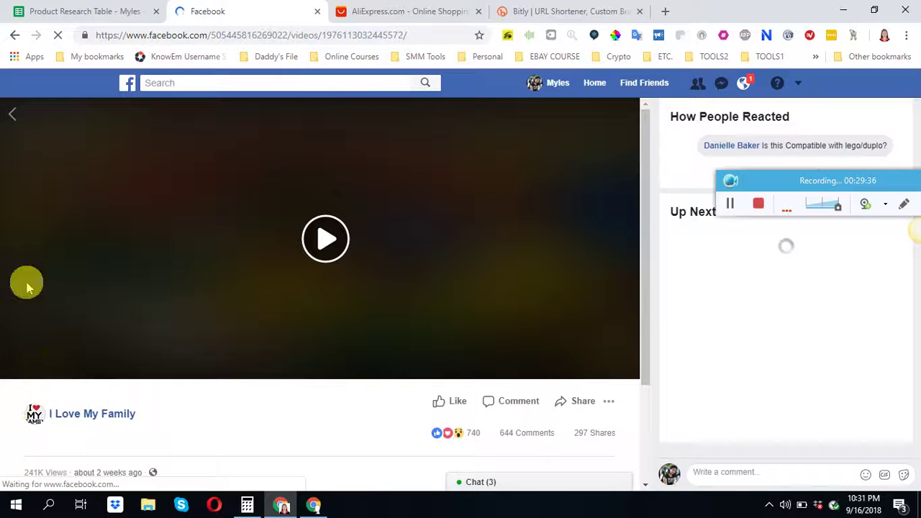
Compare the I Love My Family building-block video with product 58's row in the Product Research Table
left_click(72, 9)
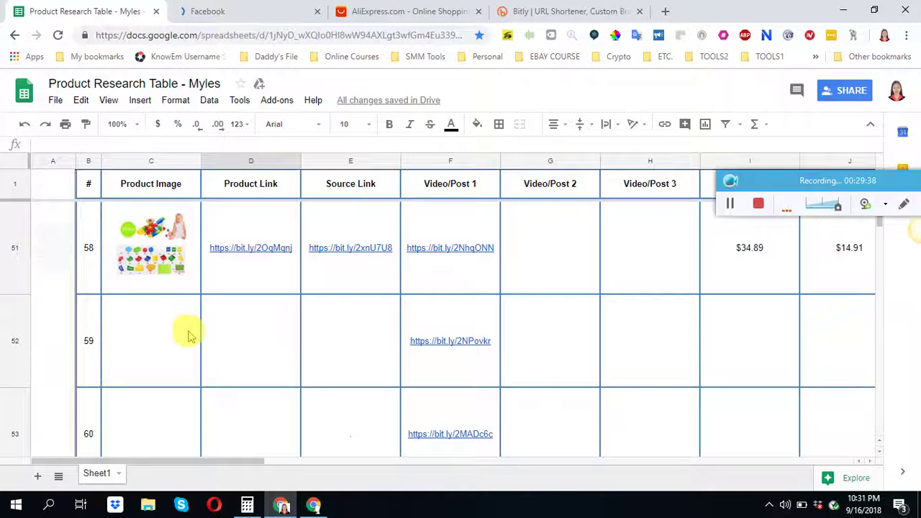
left_click(287, 14)
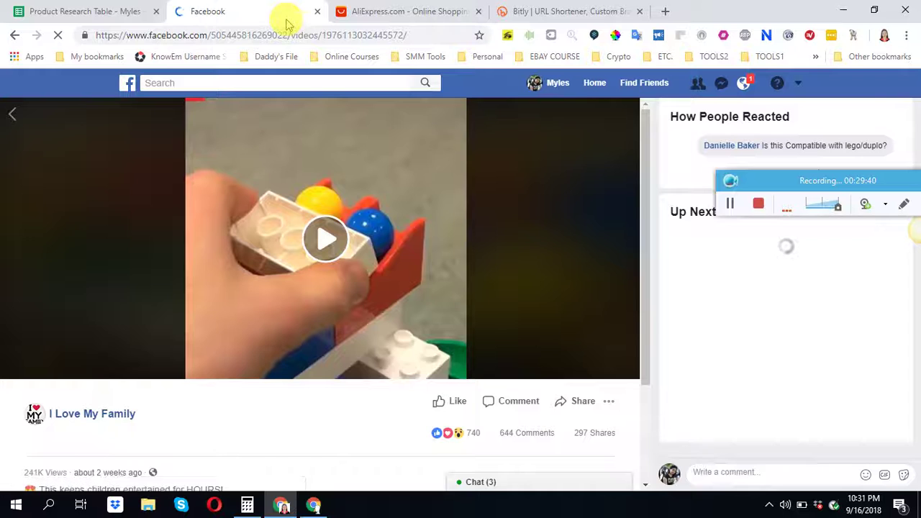
left_click(108, 11)
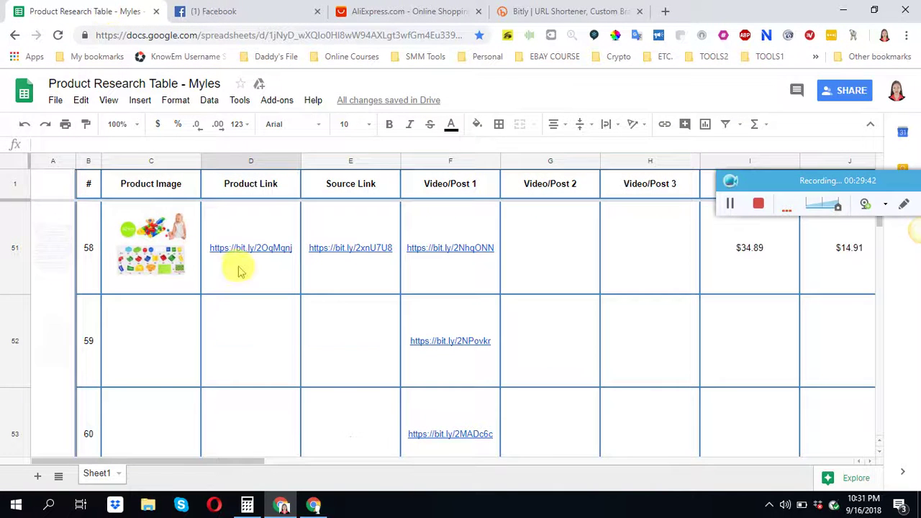
scroll(241, 271, "up", 1)
scroll(241, 271, "down", 1)
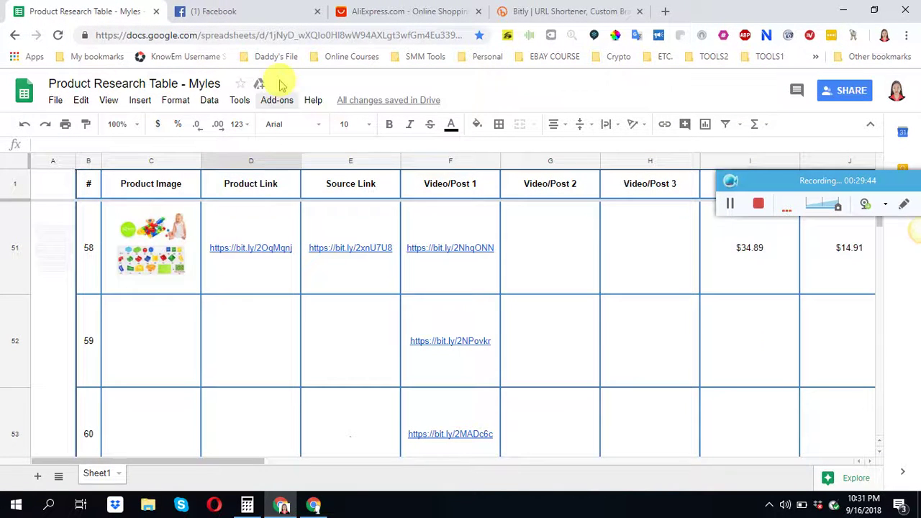
left_click(247, 15)
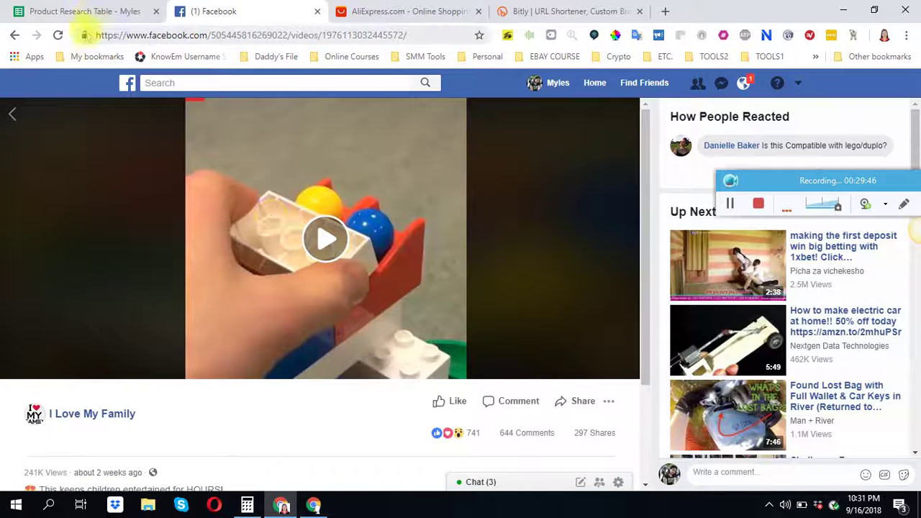
Return to the Product Research Table and delete the link in product 59's Video/Post 1 cell
left_click(85, 11)
left_click(458, 349)
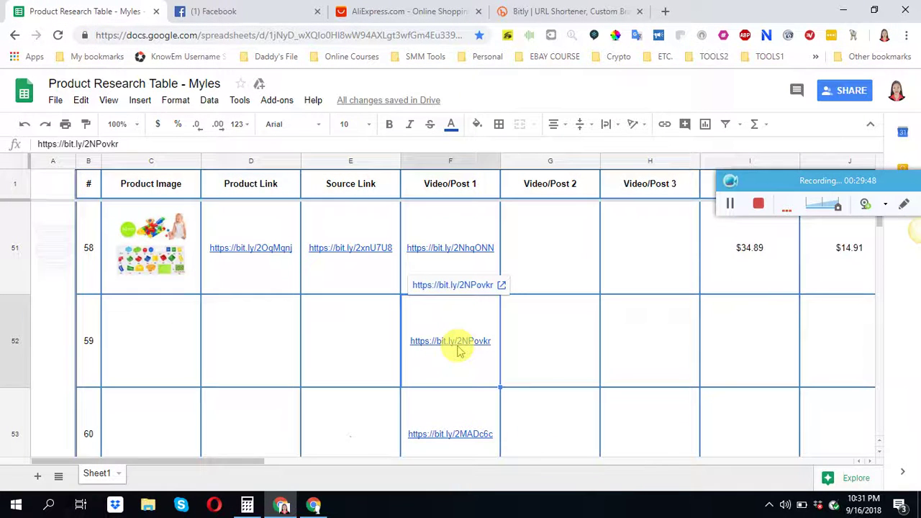
key("Delete")
Open product 60's Video/Post 1 link from the table and copy the full Facebook video URL
mouse_move(438, 434)
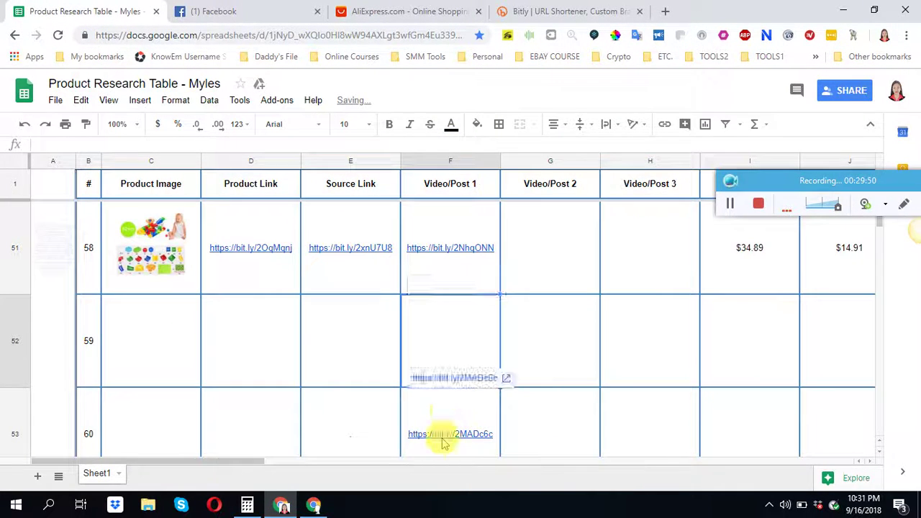
left_click(455, 378)
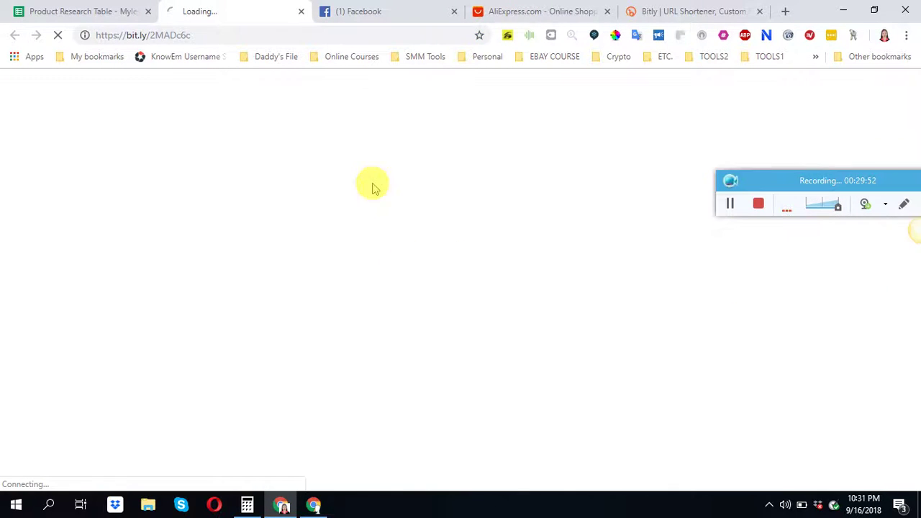
right_click(271, 37)
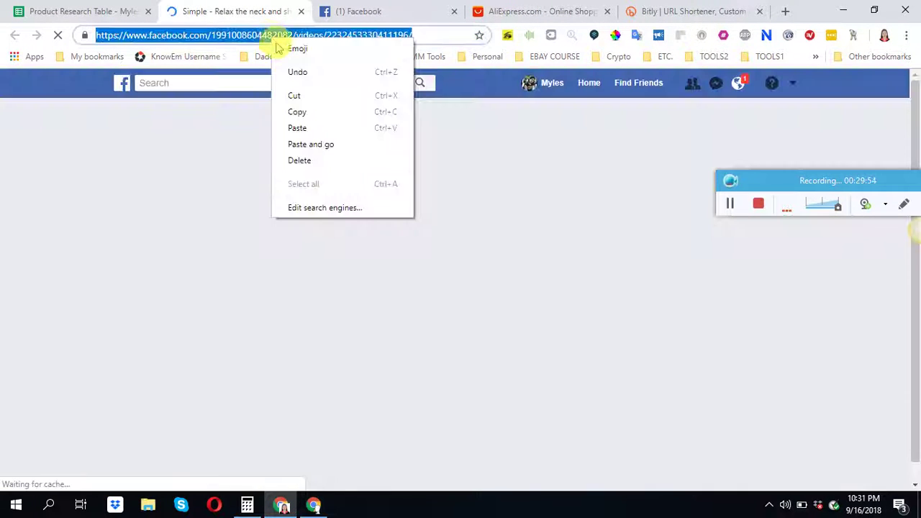
left_click(300, 113)
Shorten the copied Facebook video URL in Bitly and paste the short link into product 59's Video/Post 1 cell in the Product Research Table
left_click(640, 11)
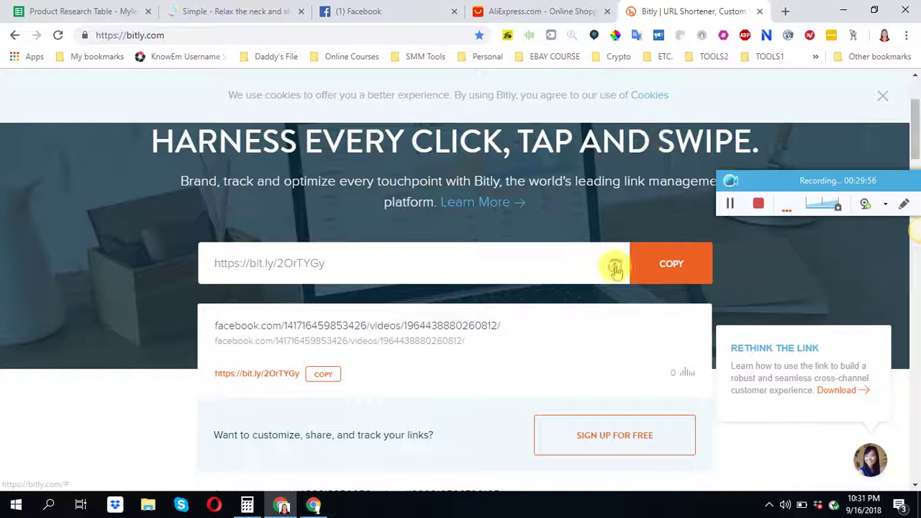
left_click(434, 259)
right_click(436, 259)
left_click(463, 118)
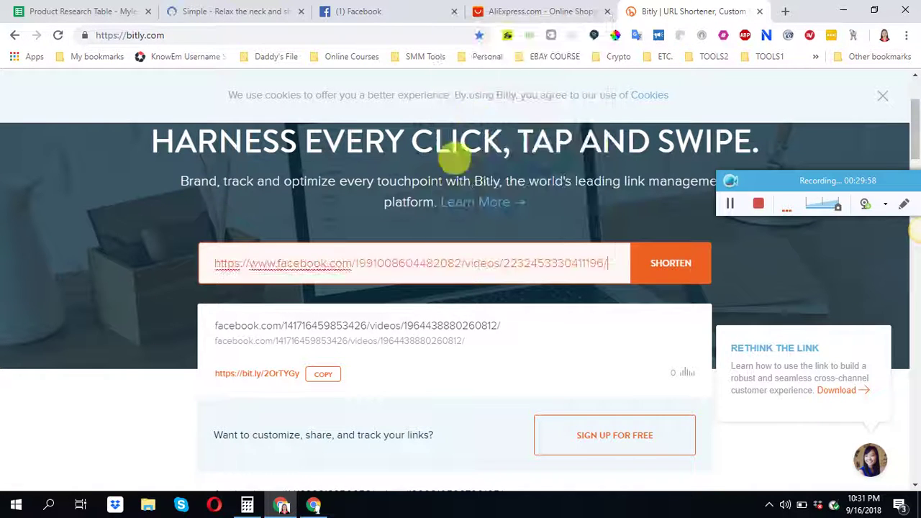
left_click(325, 373)
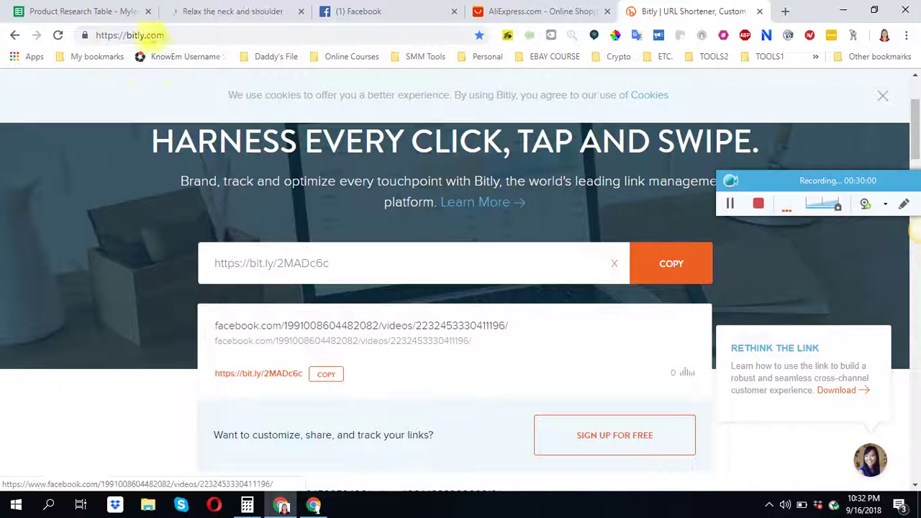
left_click(108, 11)
right_click(439, 319)
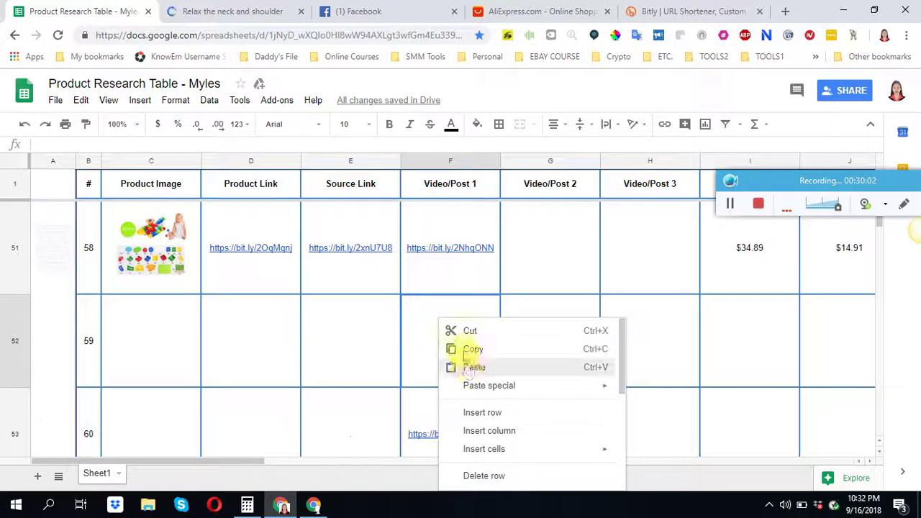
Return to the Relax the neck and shoulder video and open the store link from its description
key("ctrl+Tab")
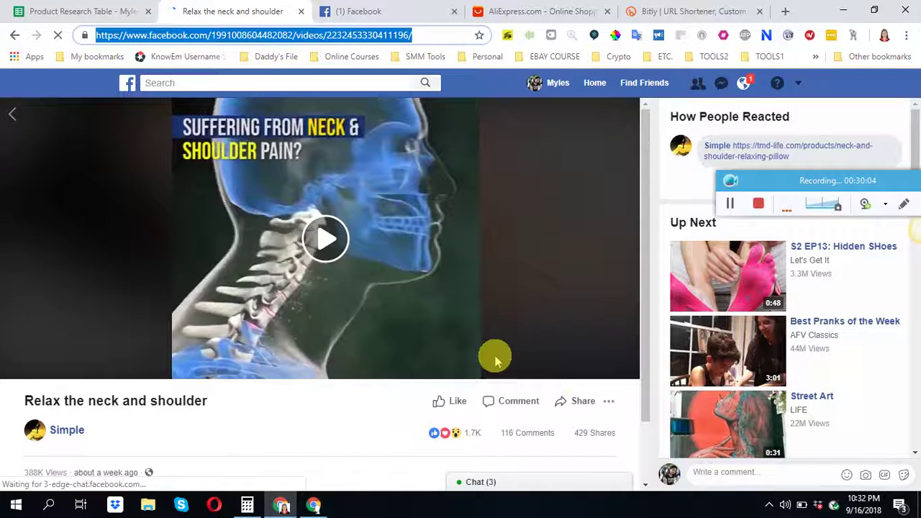
scroll(252, 350, "down", 1)
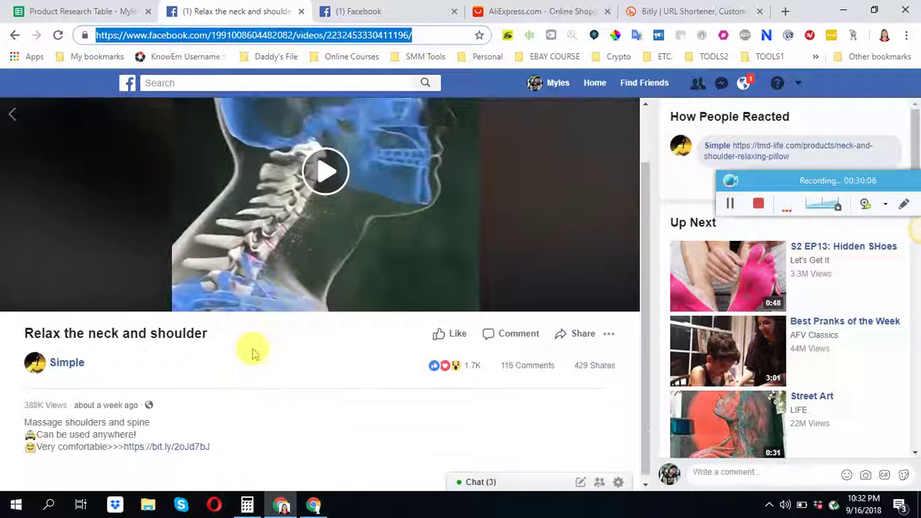
left_click(193, 447)
left_click(202, 11)
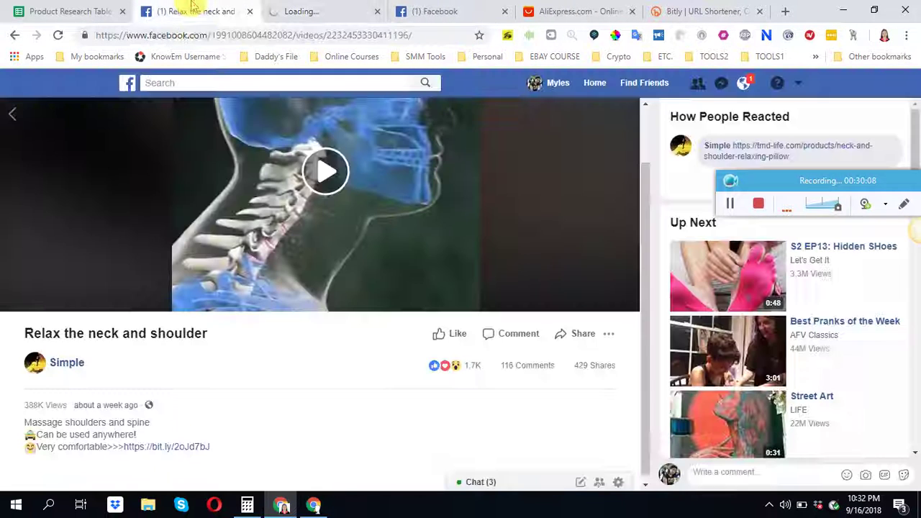
left_click(295, 6)
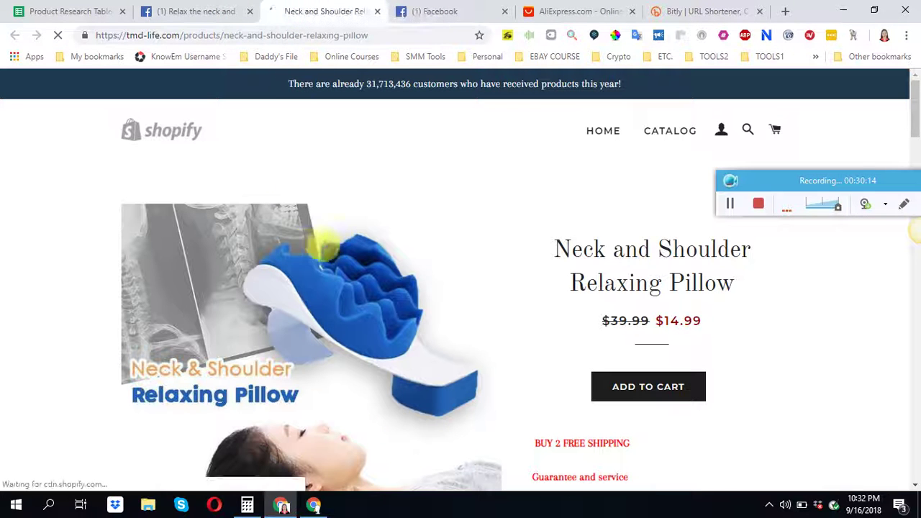
Copy the product title Neck and Shoulder Relaxing Pillow from the store page and search for it on AliExpress
left_click_drag(584, 248, 741, 284)
left_click(592, 232)
right_click(652, 277)
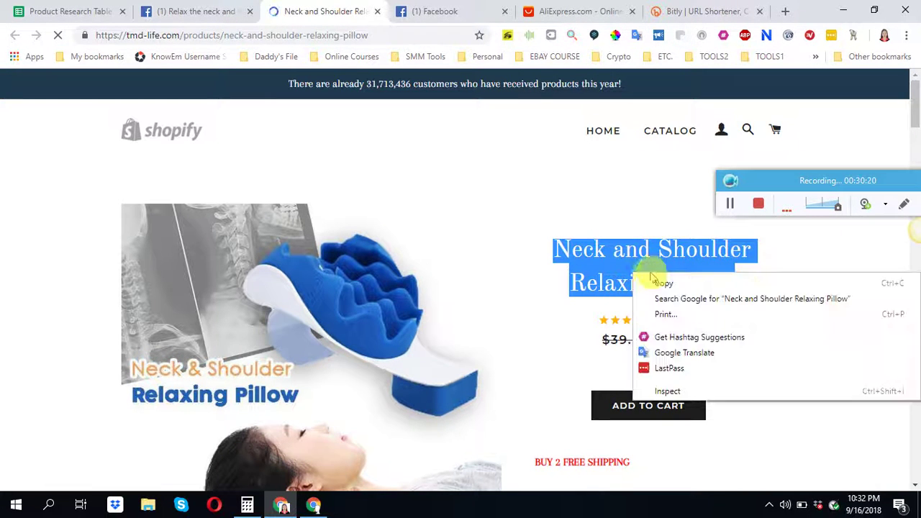
left_click(661, 283)
left_click(593, 8)
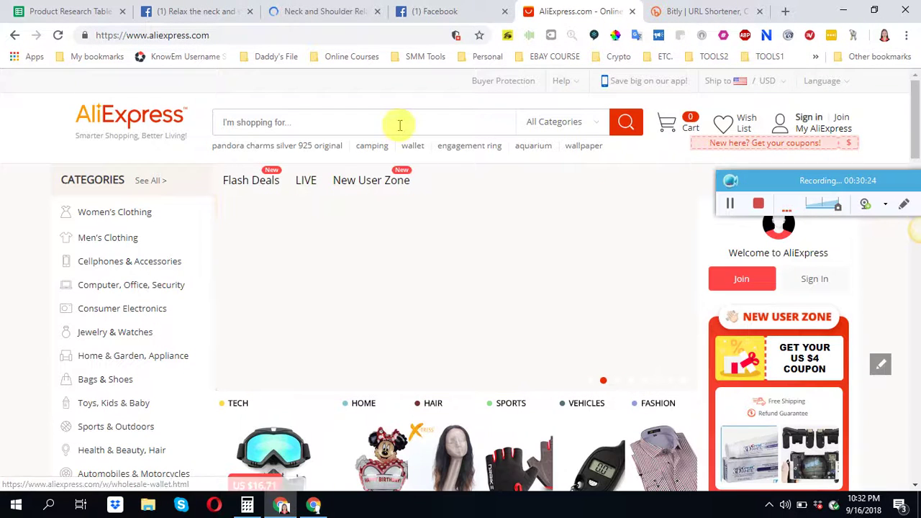
right_click(400, 126)
left_click(440, 221)
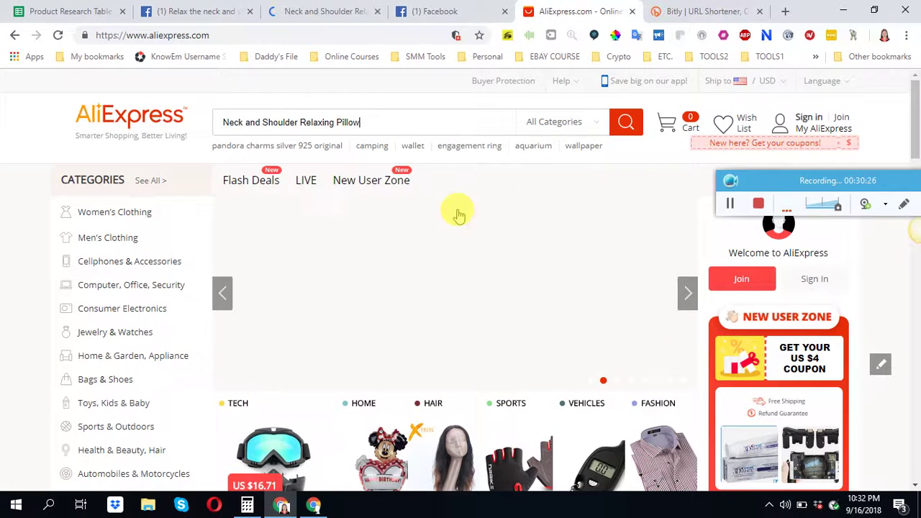
left_click(617, 134)
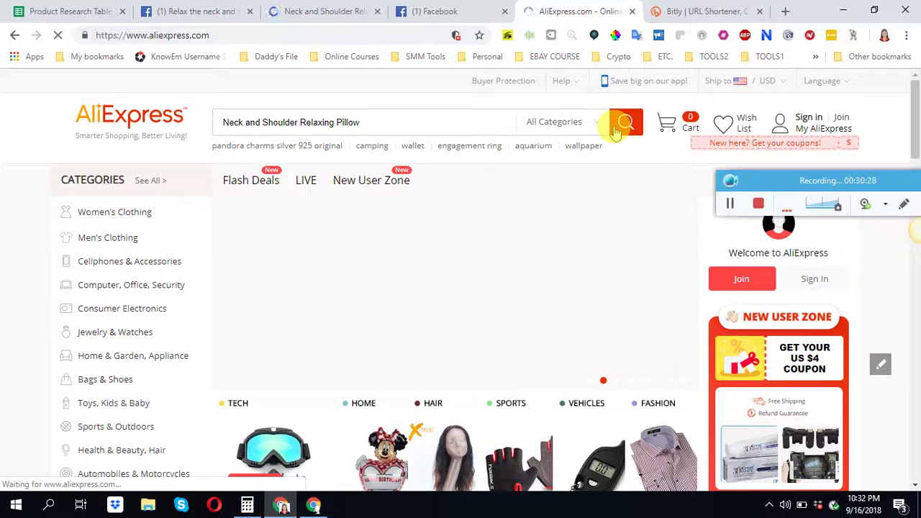
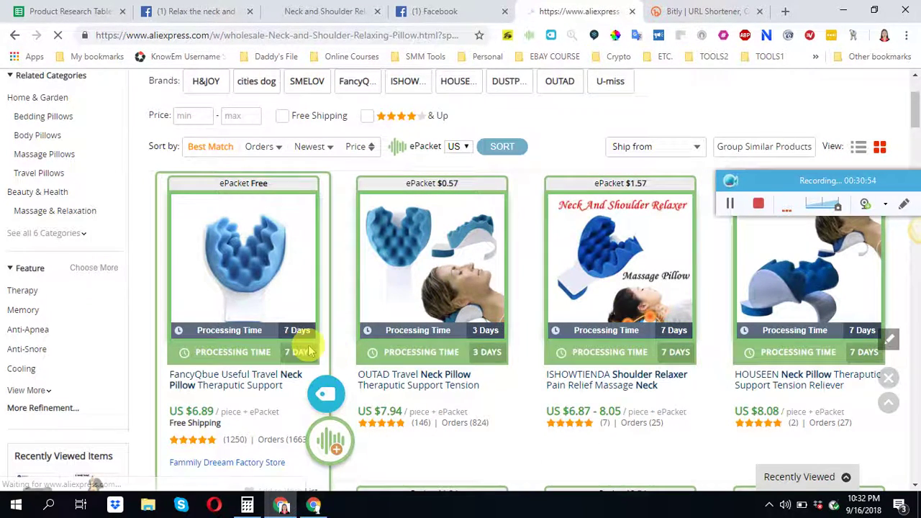
Sort the AliExpress results by price and compare the matching neck pillow listings' prices, shipping costs, ratings and orders
scroll(288, 281, "down", 3)
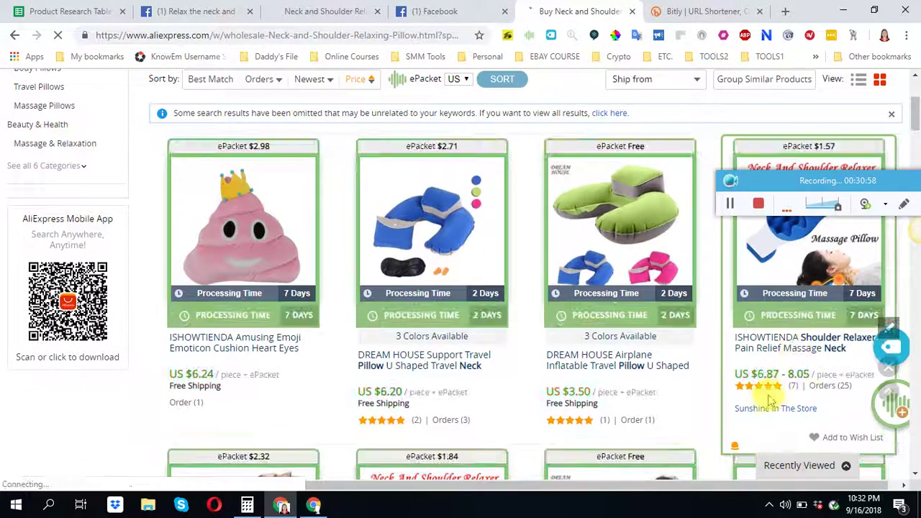
scroll(748, 339, "up", 2)
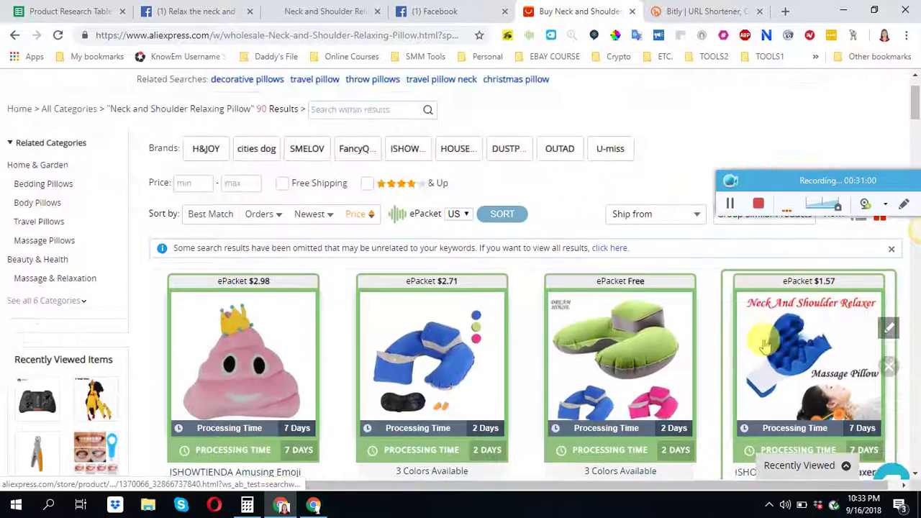
scroll(764, 345, "down", 1)
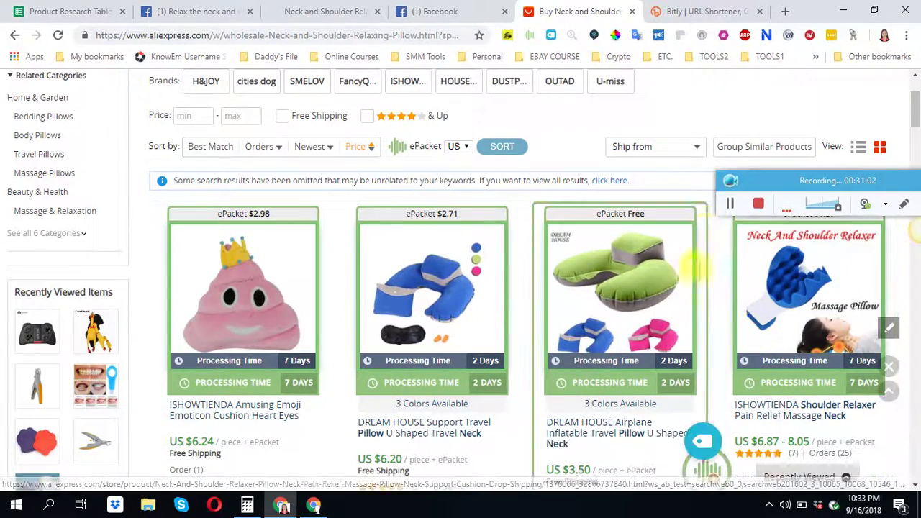
scroll(568, 367, "down", 3)
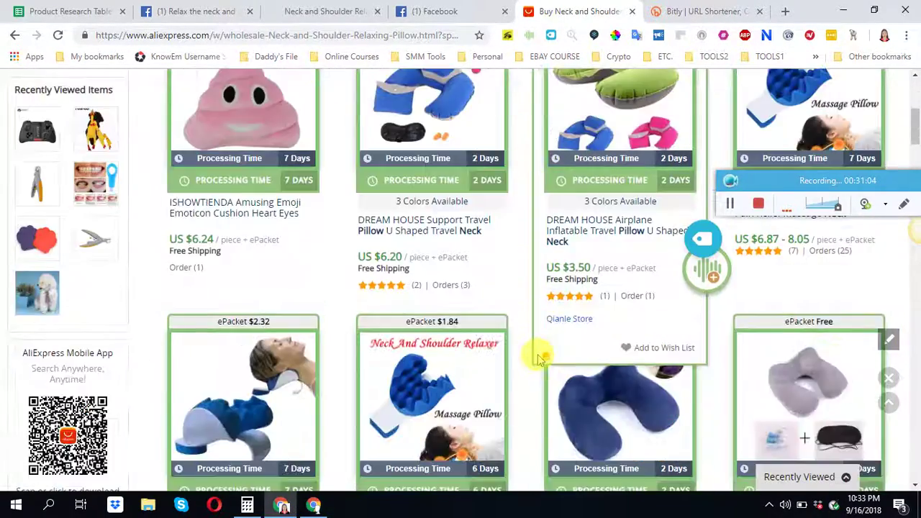
scroll(540, 360, "down", 3)
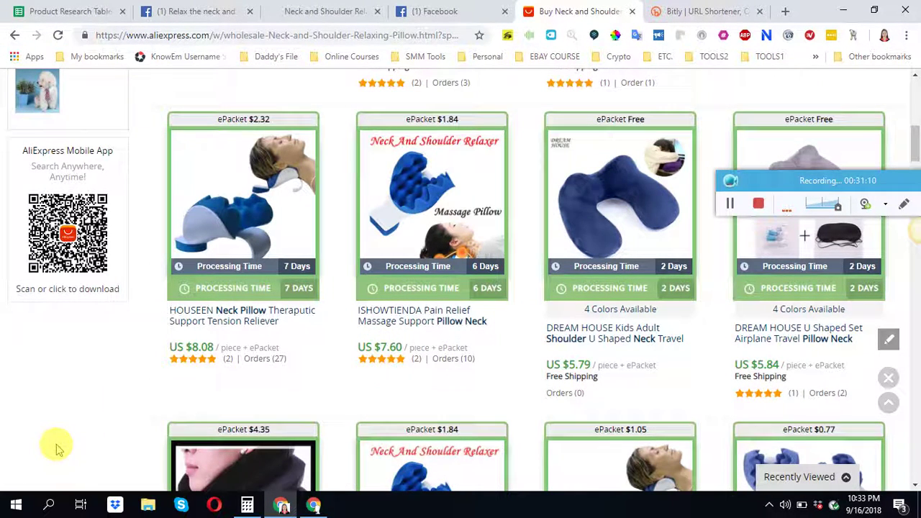
scroll(58, 450, "down", 4)
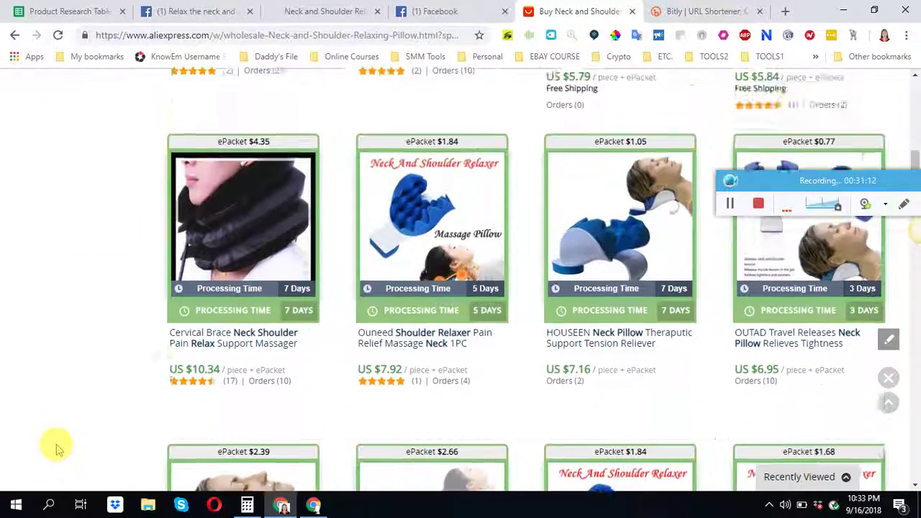
scroll(58, 449, "up", 4)
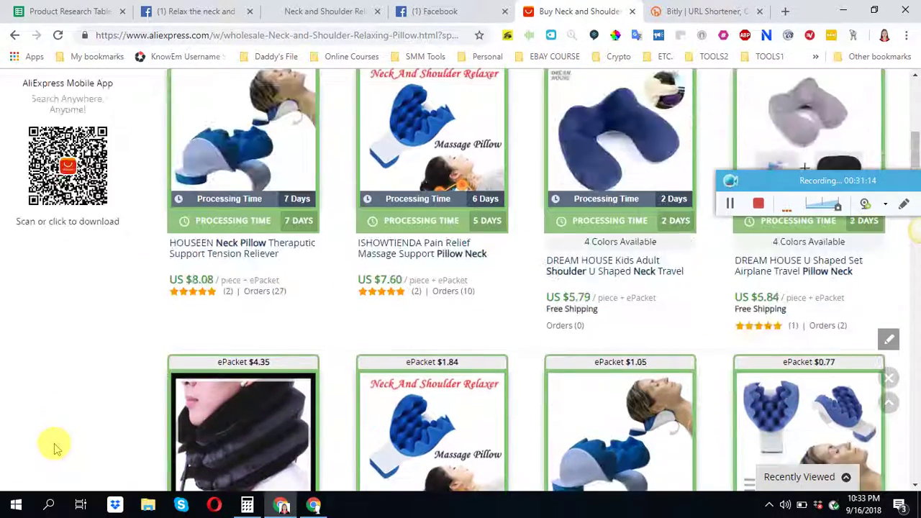
scroll(123, 353, "down", 3)
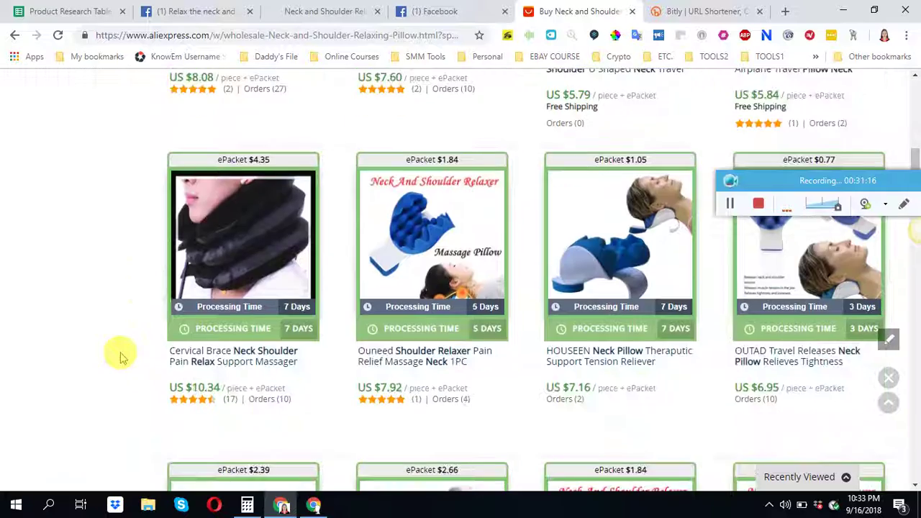
scroll(123, 354, "up", 3)
scroll(395, 193, "up", 2)
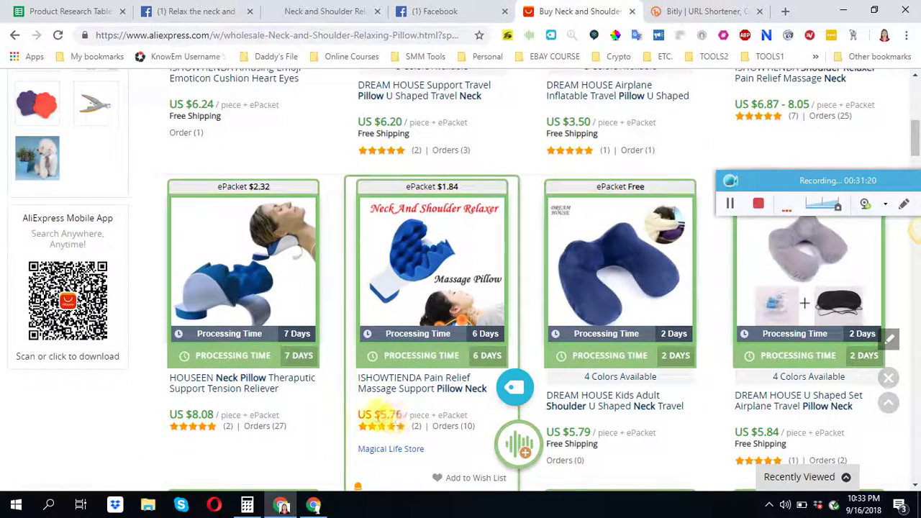
Copy the link address of the ISHOWTIENDA Pain Relief Massage Support Pillow Neck listing
right_click(415, 223)
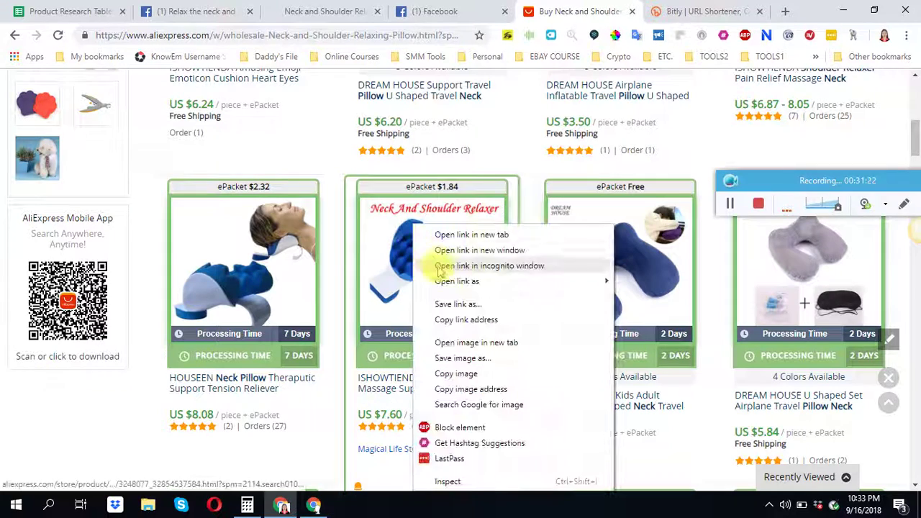
left_click(455, 321)
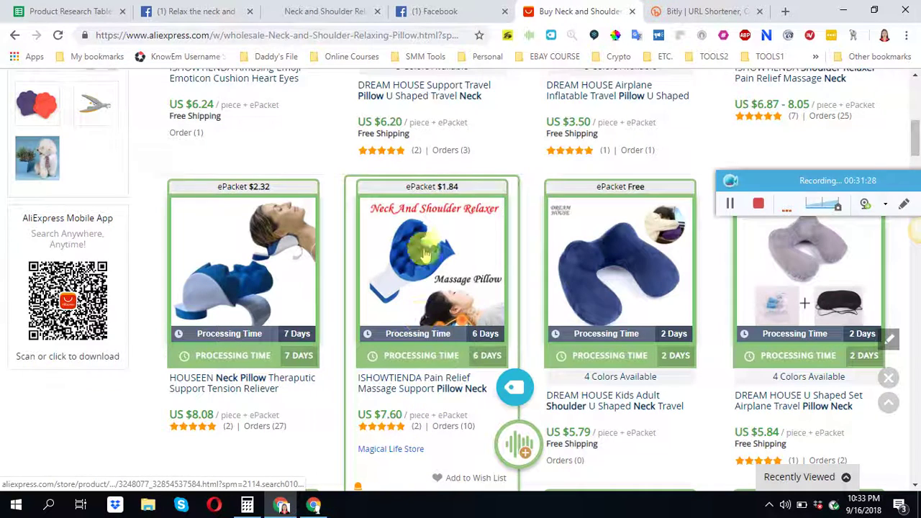
right_click(424, 225)
left_click(464, 322)
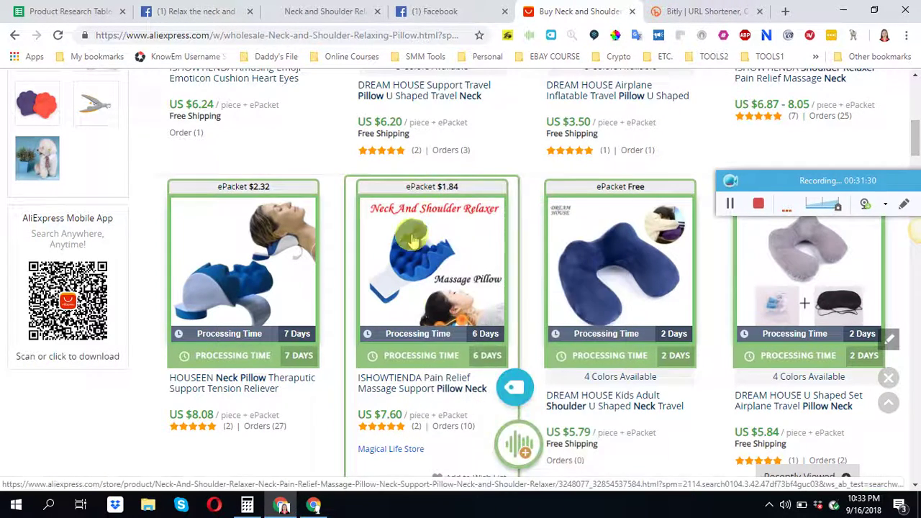
Clear the previous link in Bitly and shorten the copied AliExpress listing URL
left_click(669, 11)
left_click(616, 267)
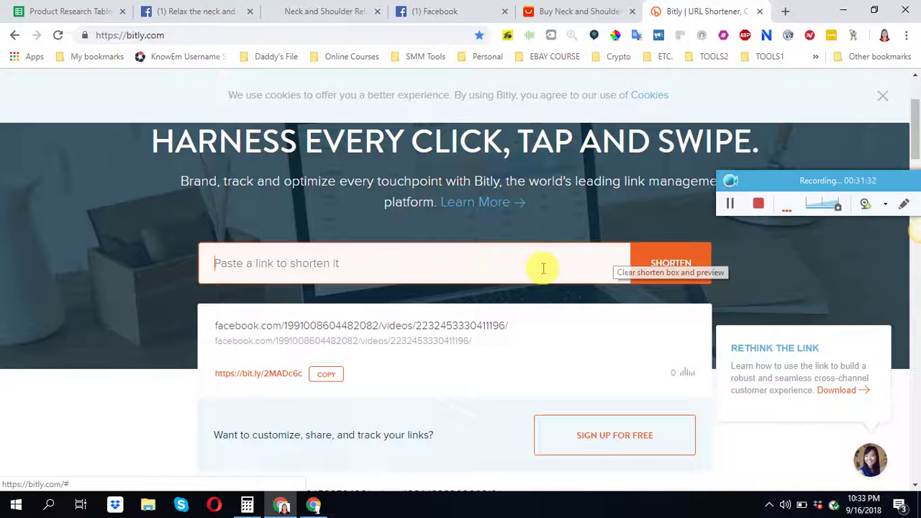
right_click(371, 264)
left_click(400, 124)
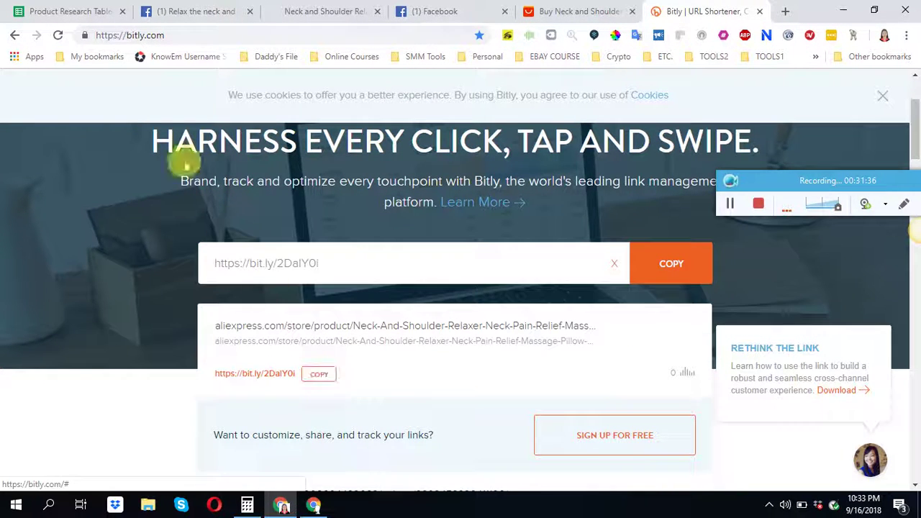
Paste the AliExpress short link into product 59's Source Link cell in the Product Research Table
left_click(86, 15)
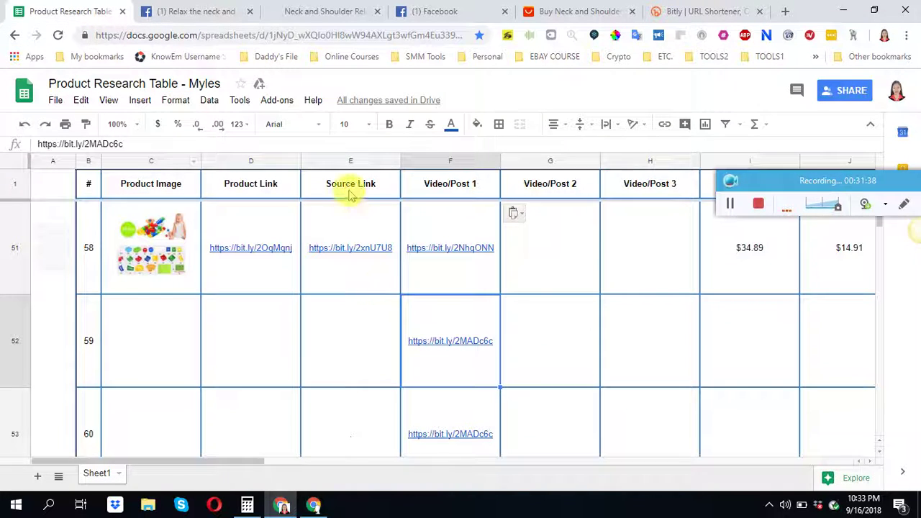
left_click(332, 324)
right_click(333, 325)
left_click(367, 371)
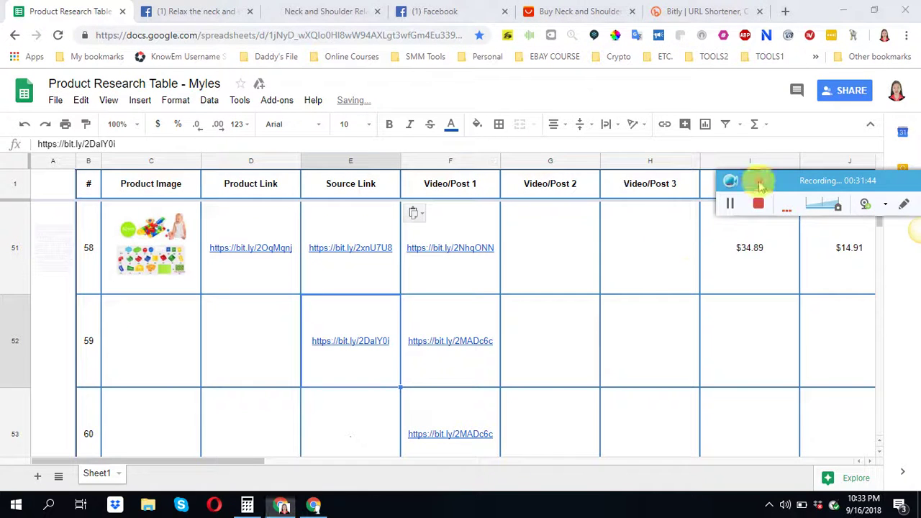
Check the ISHOWTIENDA neck pillow listing on AliExpress and enter 7.60 as product 59's Source Price in the Product Research Table
left_click_drag(760, 180, 589, 74)
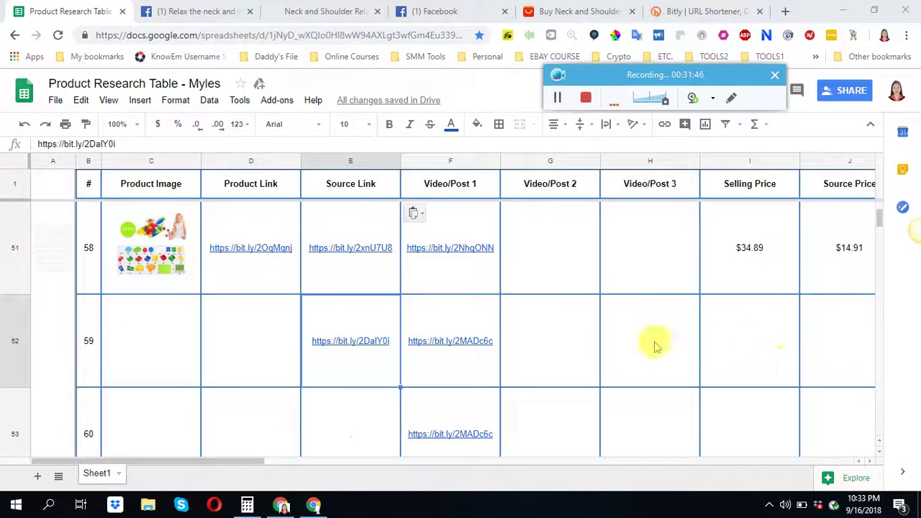
left_click(856, 341)
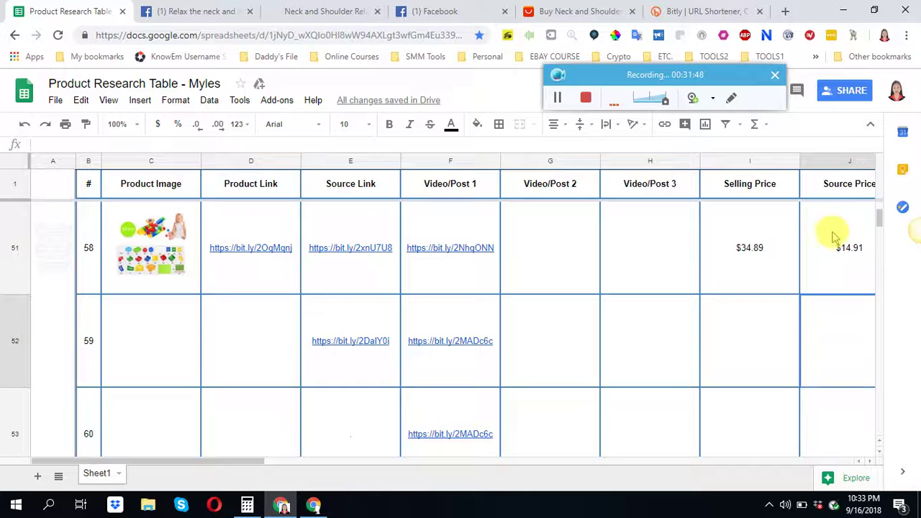
left_click(832, 189)
left_click(843, 347)
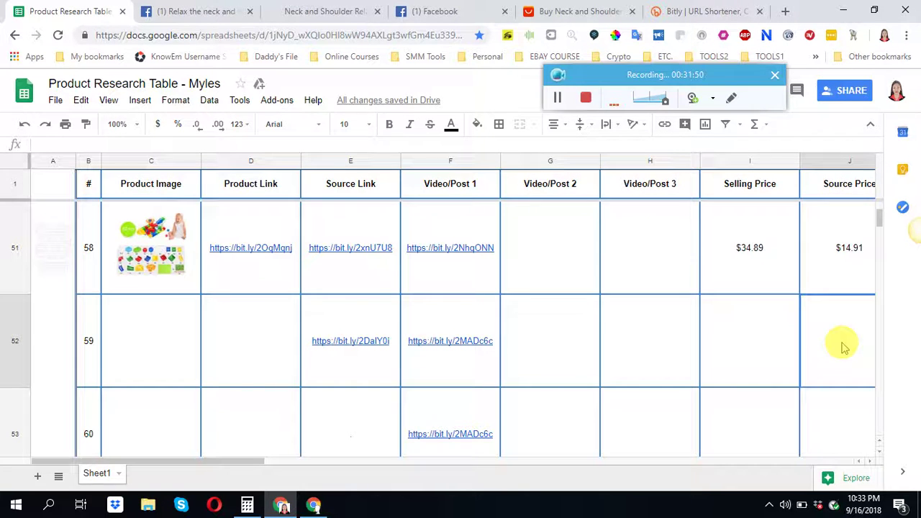
double_click(842, 344)
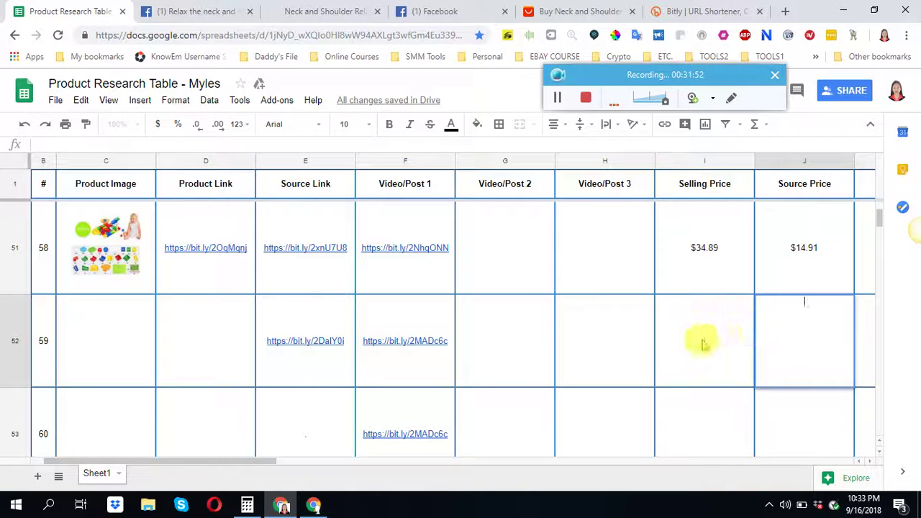
left_click(741, 342)
left_click(783, 346)
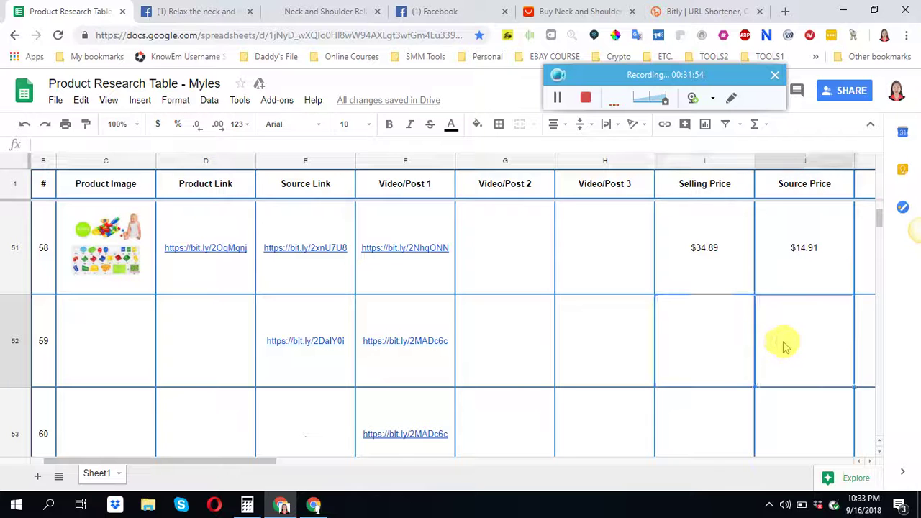
left_click(783, 180)
left_click(794, 350)
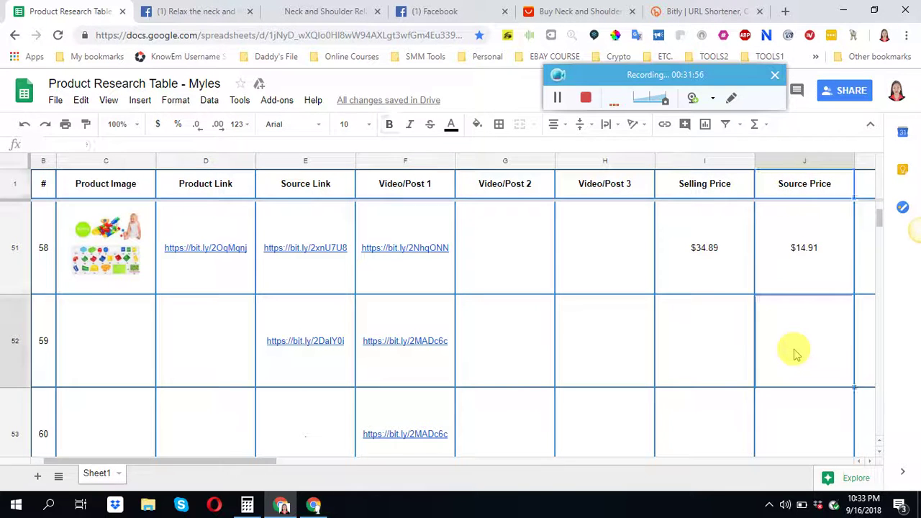
left_click(562, 9)
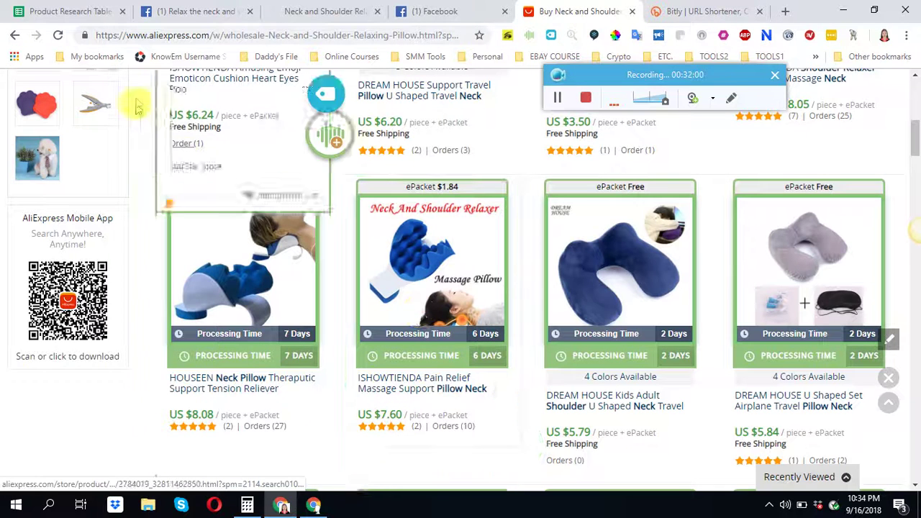
left_click(38, 12)
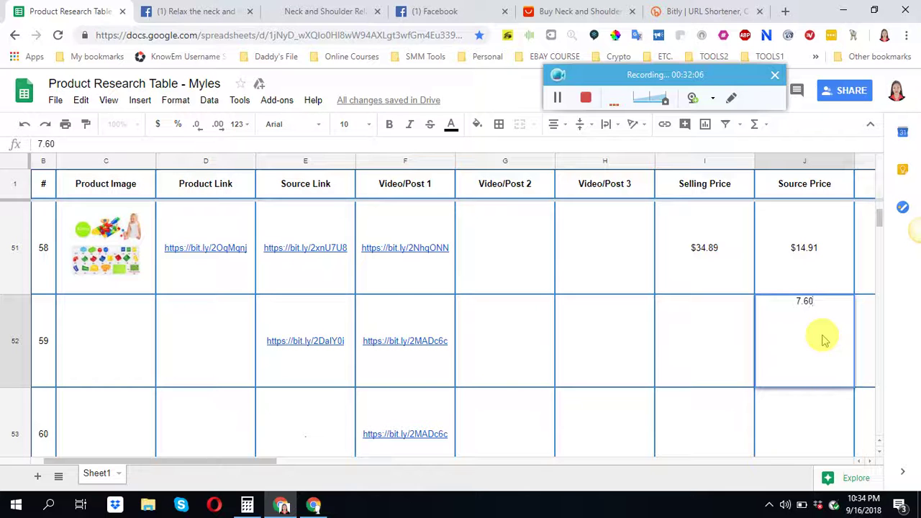
Copy the page URL of the Neck and Shoulder Relaxing Pillow from the tmd-life.com store
left_click(310, 12)
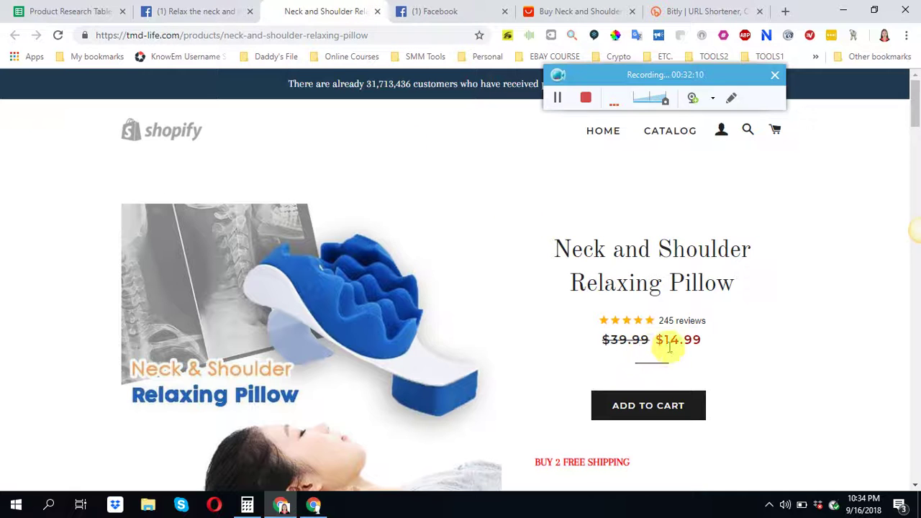
left_click(330, 32)
right_click(333, 34)
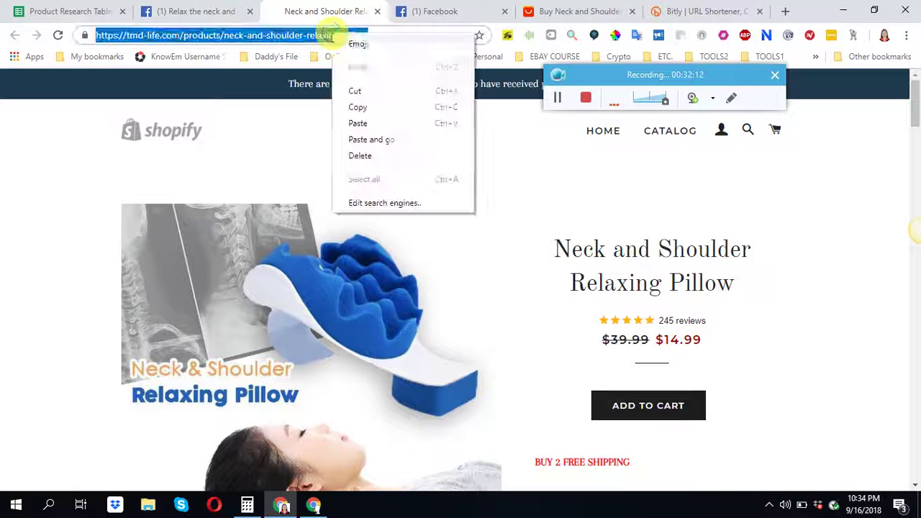
left_click(358, 107)
Shorten the copied tmd-life.com product URL in Bitly and copy the short link
left_click(679, 11)
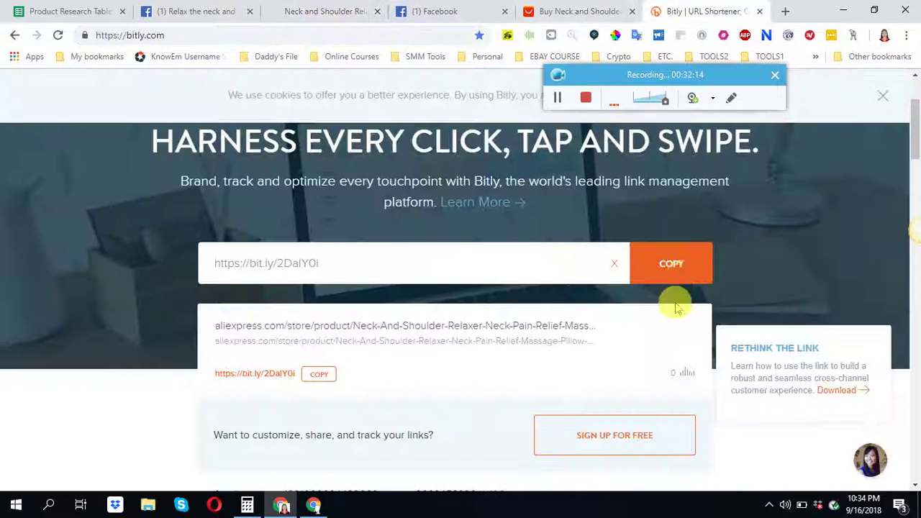
left_click(386, 263)
right_click(387, 263)
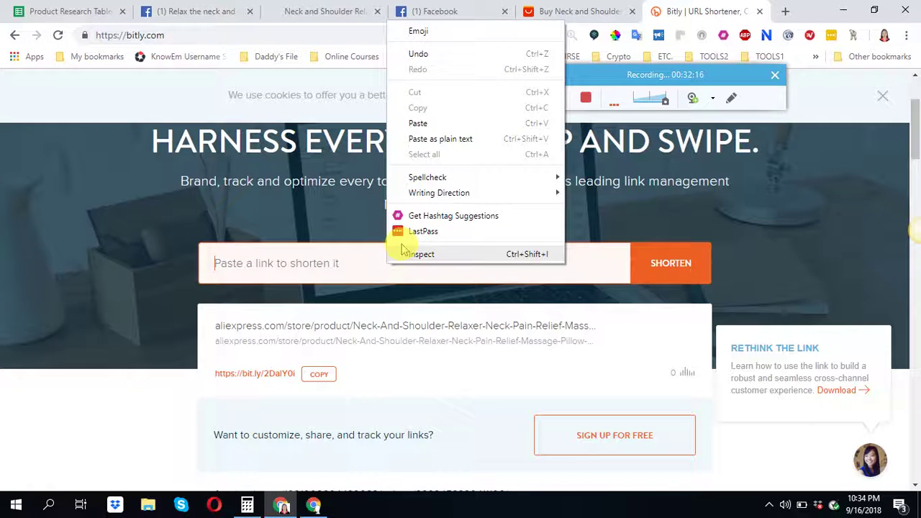
left_click(432, 137)
key("Return")
left_click(321, 374)
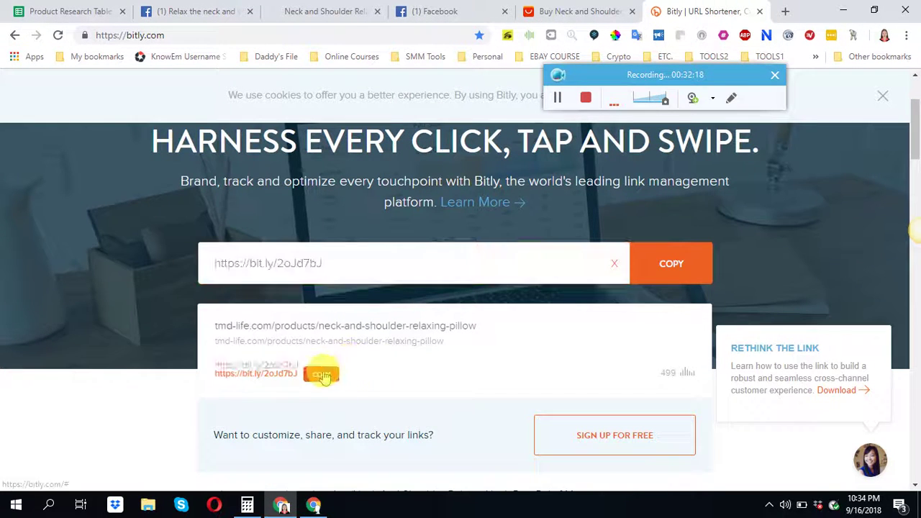
Paste the store page's short link into product 59's Product Link cell in the Product Research Table
left_click(64, 10)
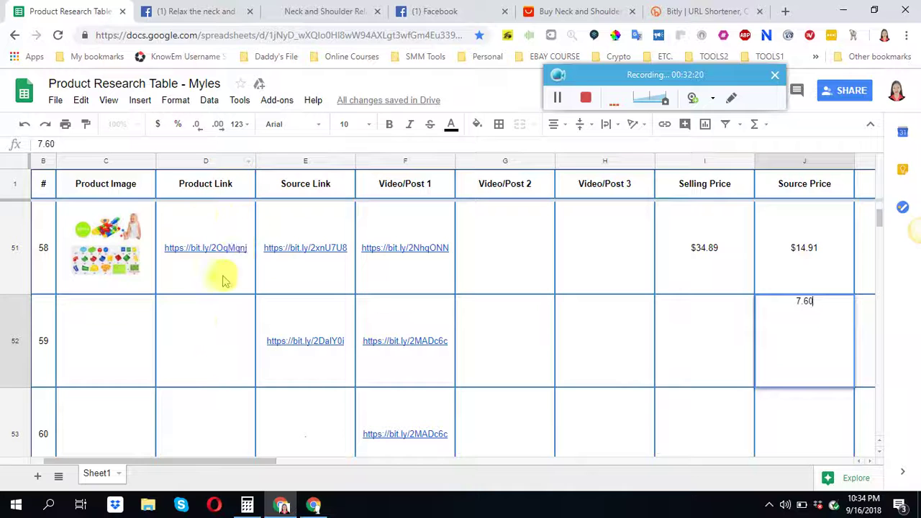
left_click(185, 312)
right_click(186, 314)
left_click(221, 363)
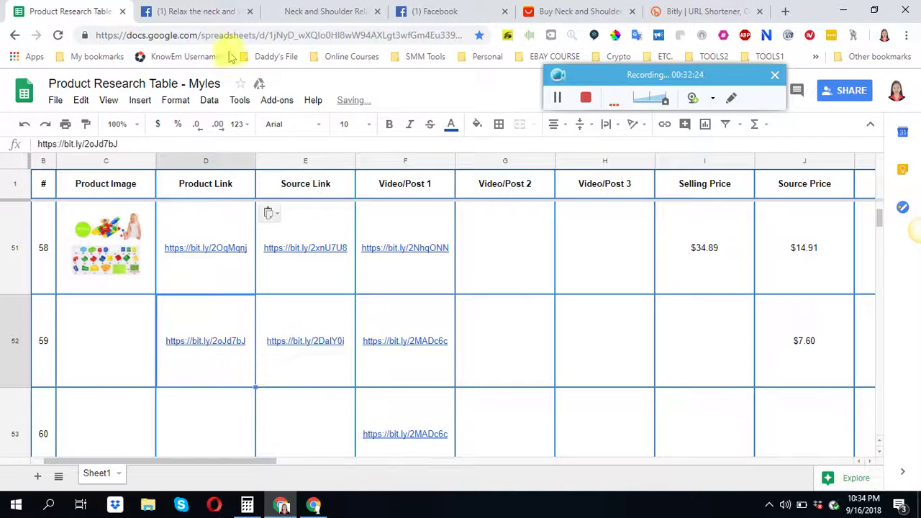
Check the pillow's sale price on the store page and enter 14.99 as product 59's Selling Price
left_click(302, 9)
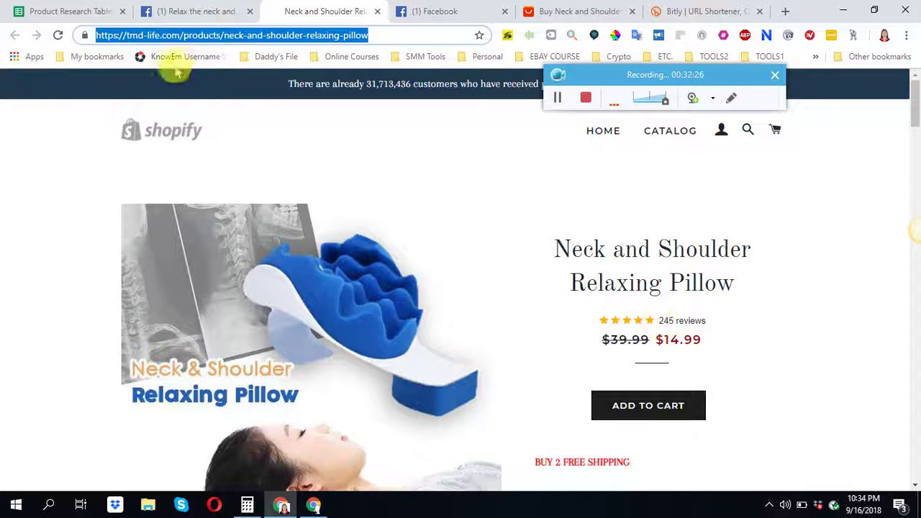
left_click(62, 12)
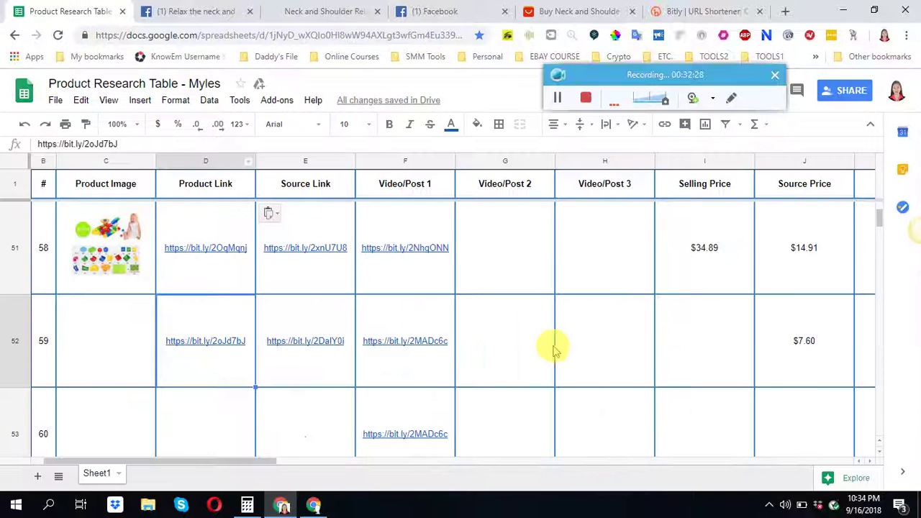
left_click(687, 348)
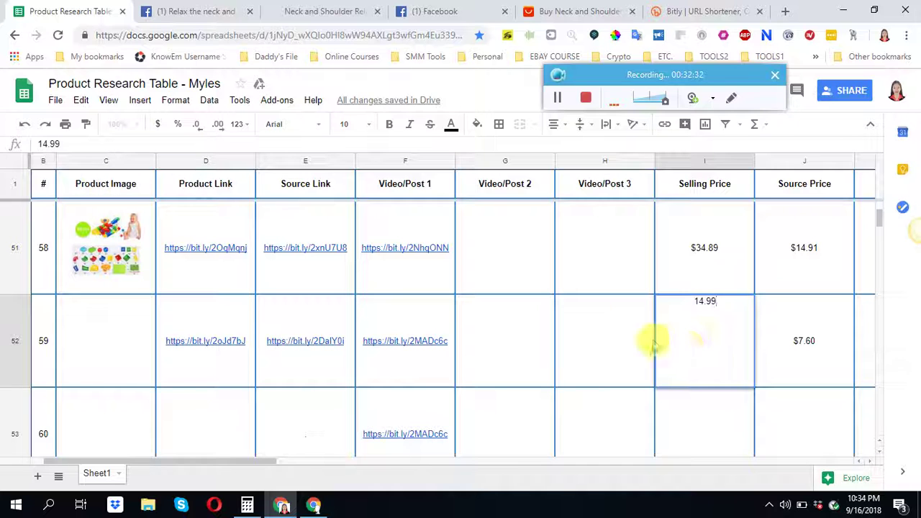
left_click(498, 329)
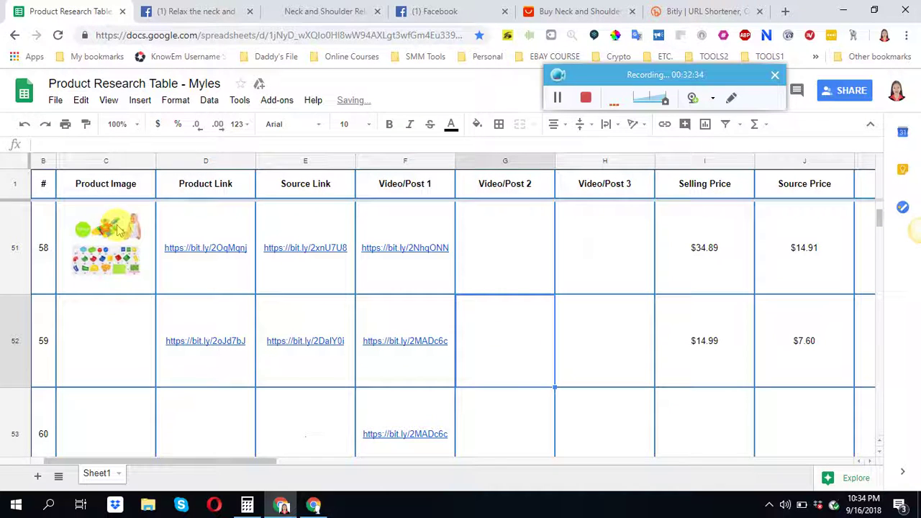
Check product 59's Product Image formula and copy the image address of the main pillow picture on the store page
left_click(113, 330)
left_click_drag(264, 463, 237, 459)
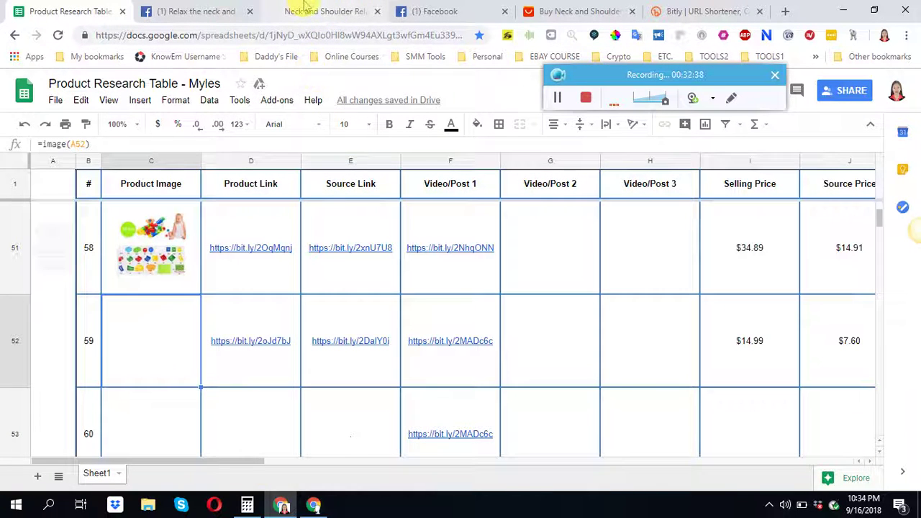
left_click(301, 8)
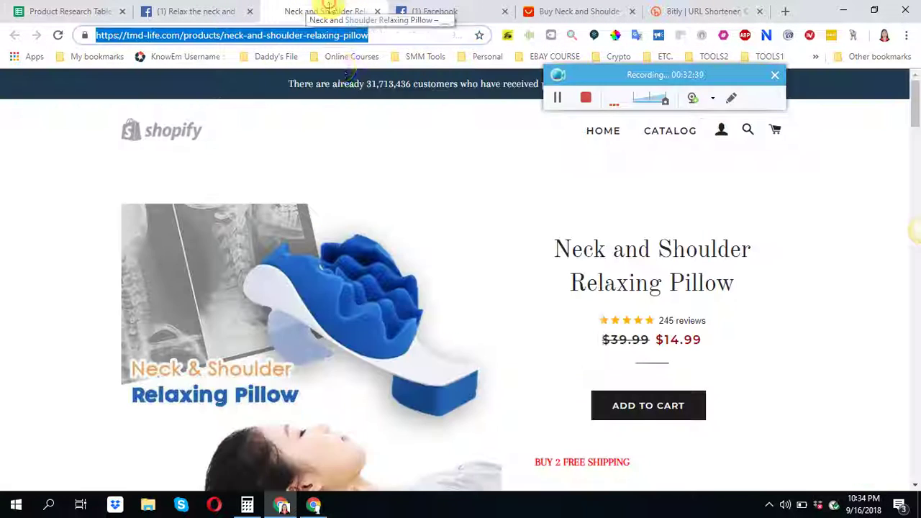
right_click(263, 244)
right_click(245, 239)
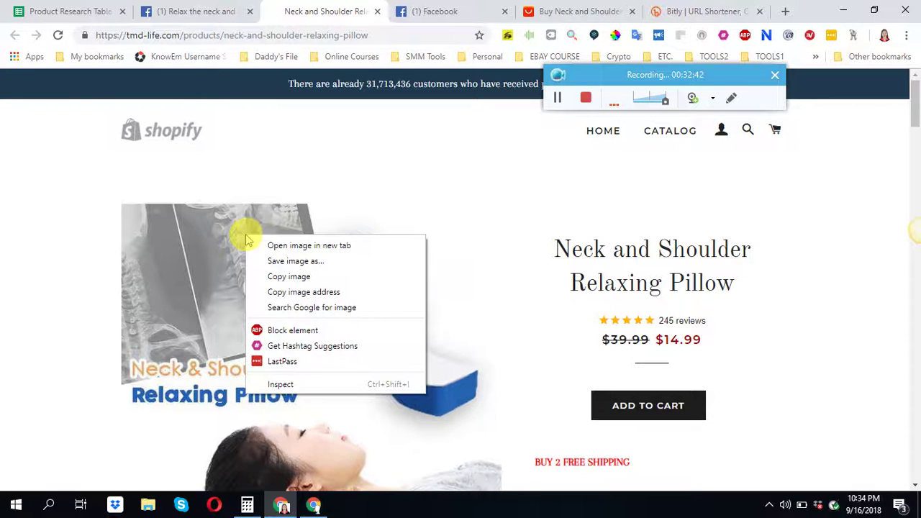
right_click(245, 239)
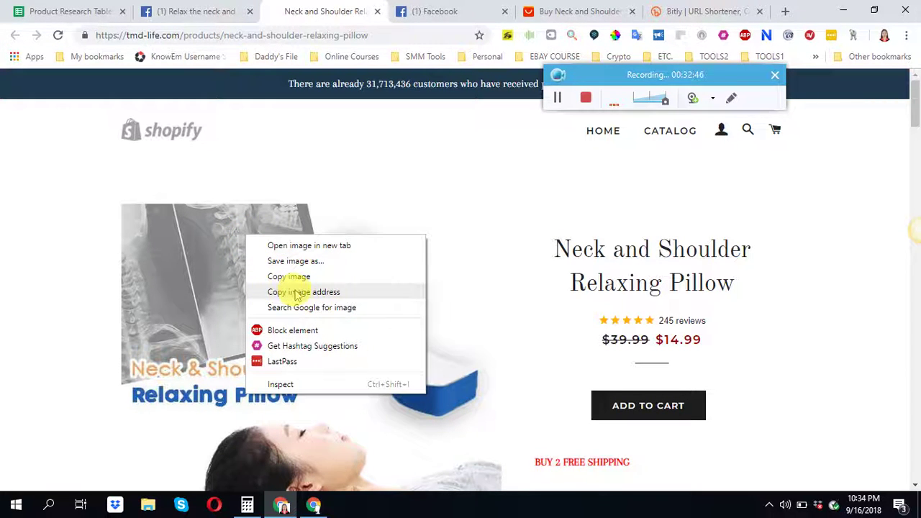
left_click(295, 293)
Paste the copied image address into cell A52 so product 59's Product Image formula can use it
left_click(68, 11)
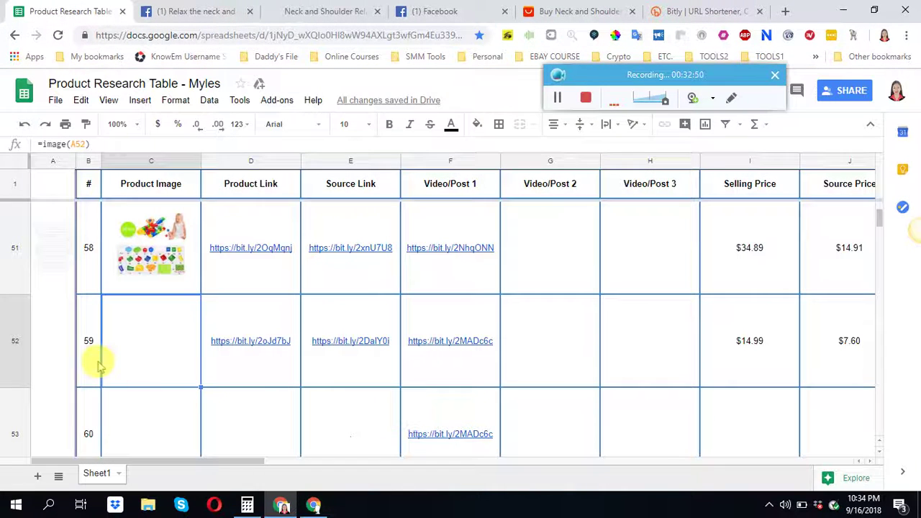
left_click(54, 342)
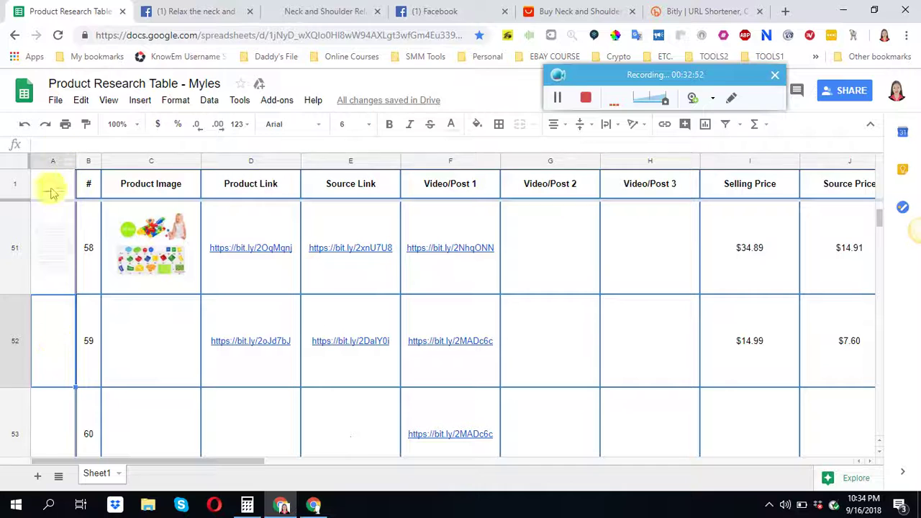
left_click(148, 331)
left_click(47, 337)
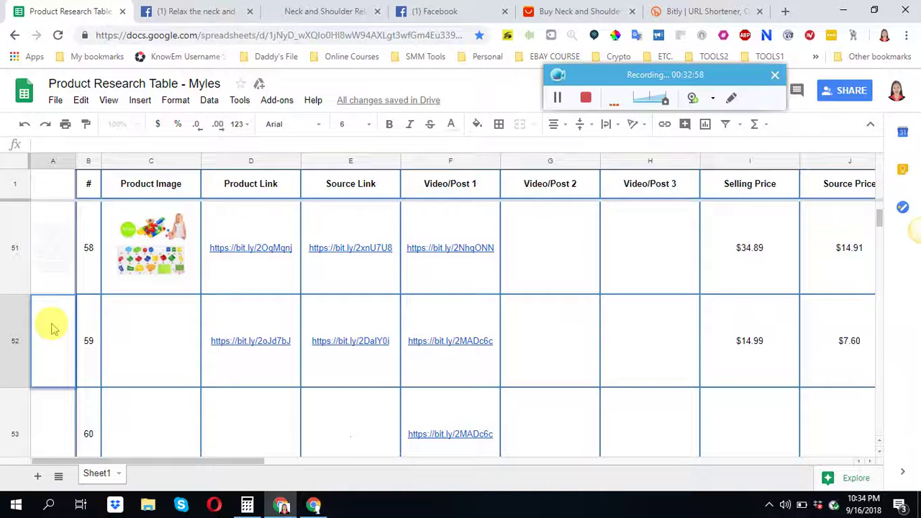
left_click(132, 323)
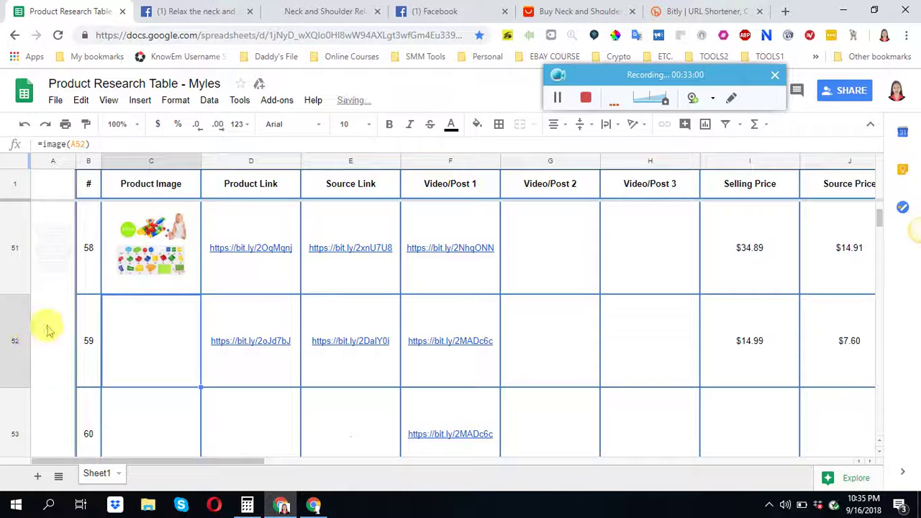
left_click(48, 329)
right_click(47, 325)
left_click(81, 375)
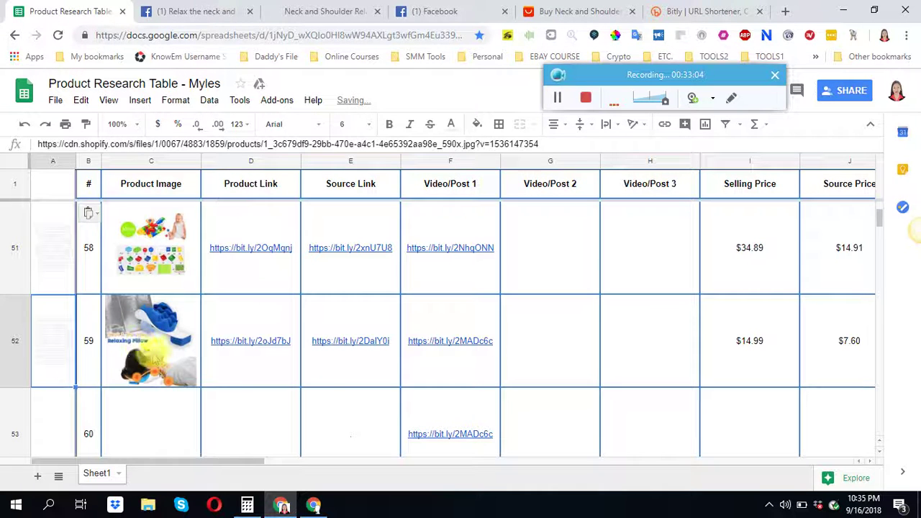
Open product 60's Video/Post 1 link from the table to check which post it leads to
left_click(173, 429)
scroll(367, 392, "down", 1)
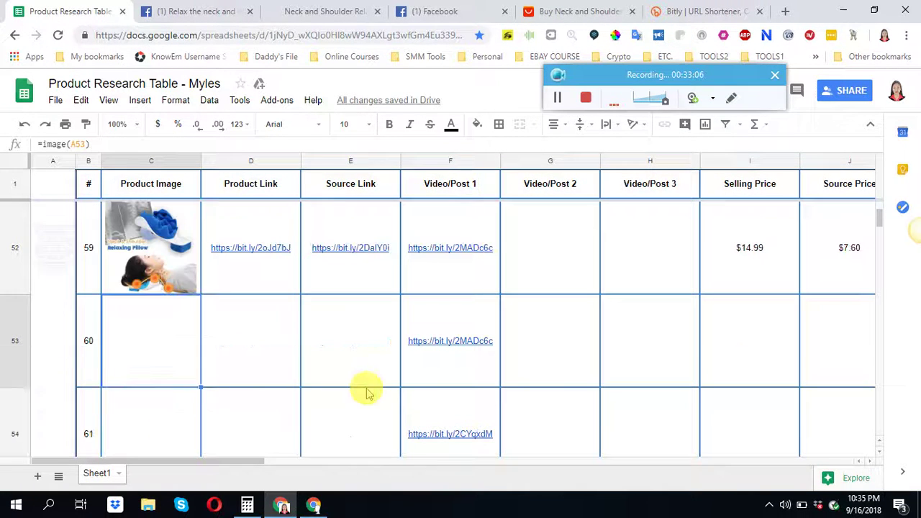
scroll(352, 378, "up", 1)
scroll(459, 399, "down", 1)
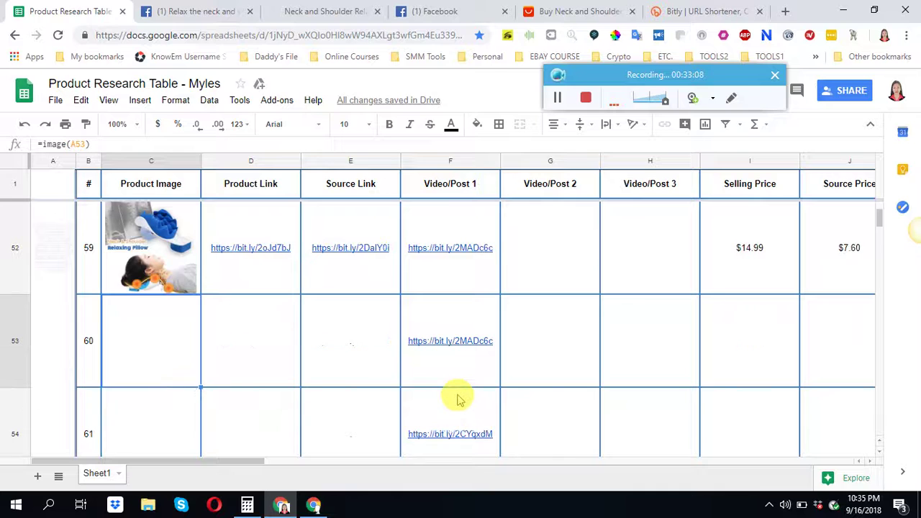
left_click(436, 338)
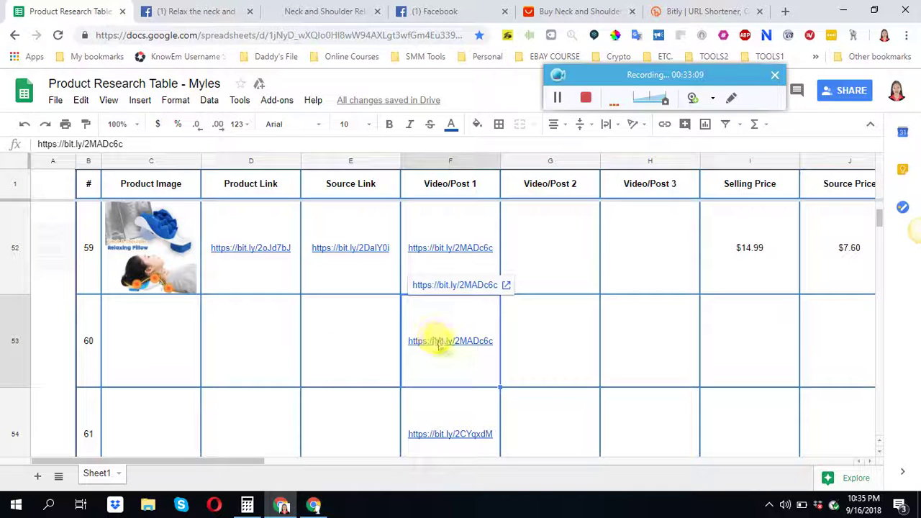
left_click(441, 286)
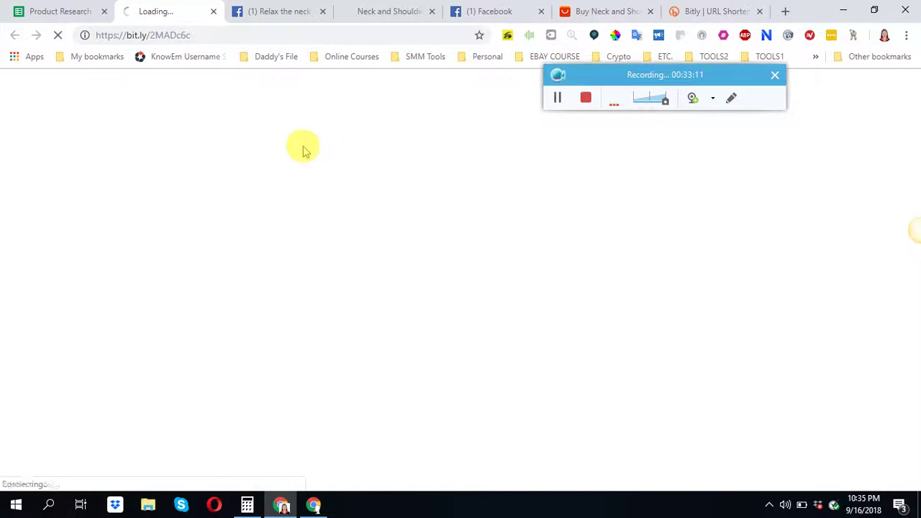
Close the Facebook and pillow store pages and clear the duplicate link from product 60's Video/Post 1 cell
left_click(324, 11)
left_click(323, 10)
left_click(324, 11)
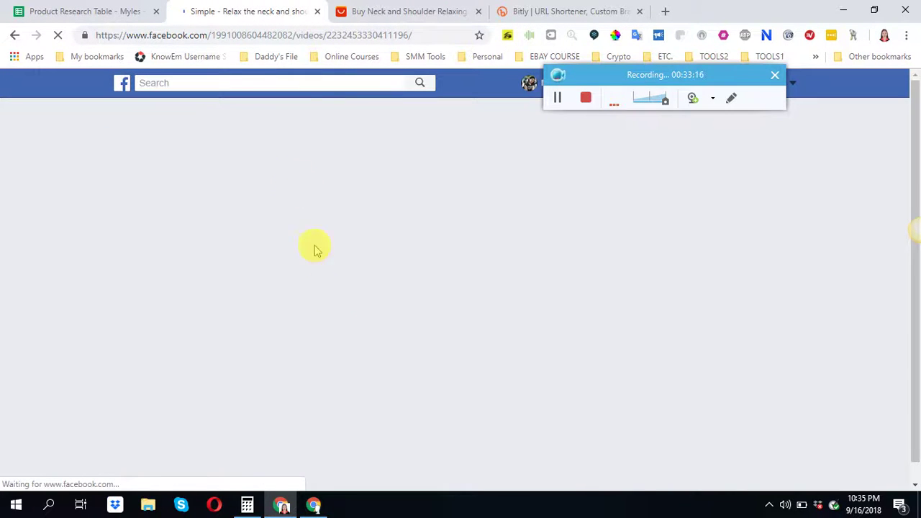
key("ctrl+w")
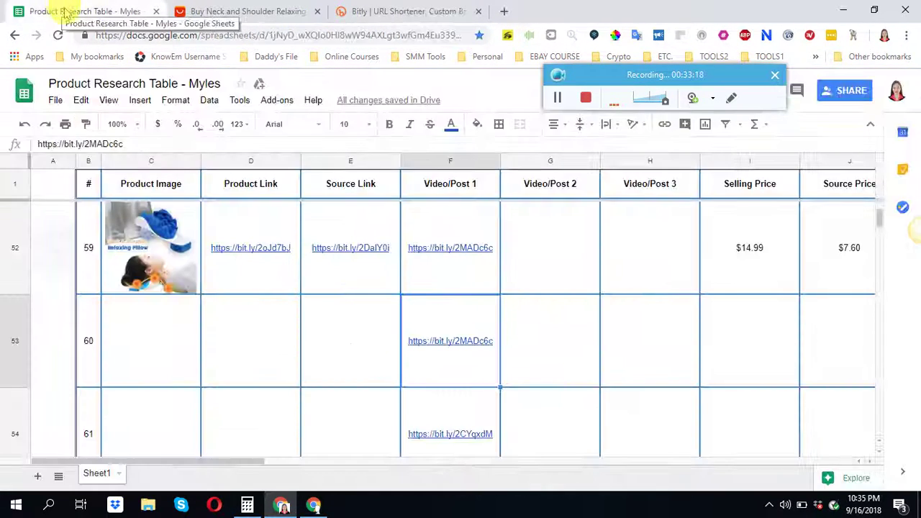
key("Delete")
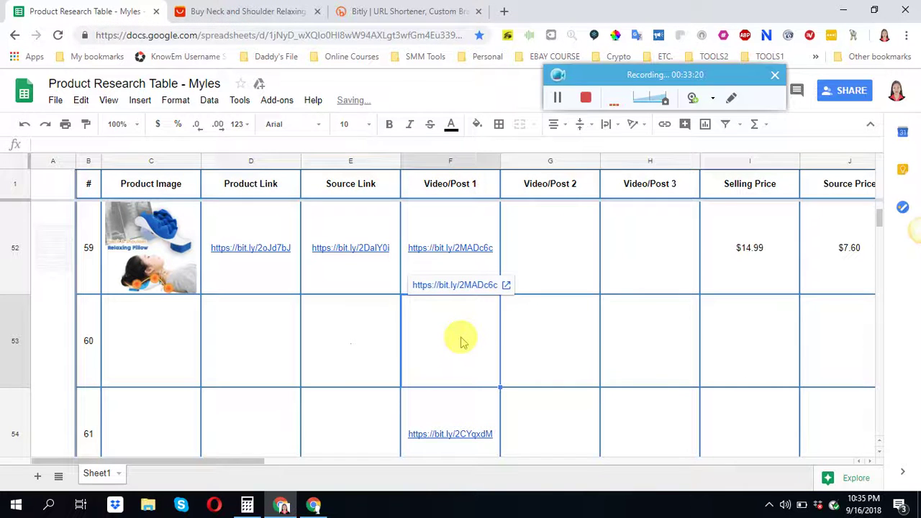
Open product 65's Video/Post 1 link from the table, and clear that link from its cell
scroll(461, 341, "down", 5)
left_click(461, 341)
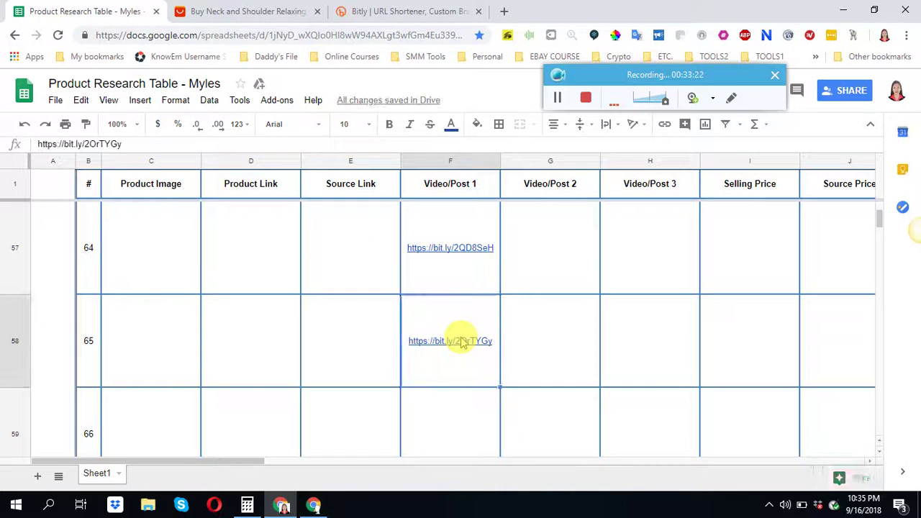
left_click(411, 285)
left_click(64, 6)
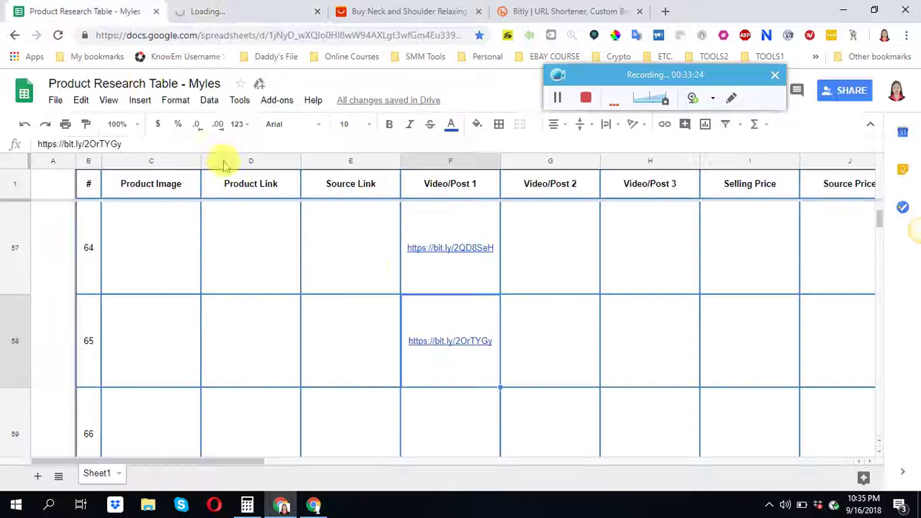
key("Delete")
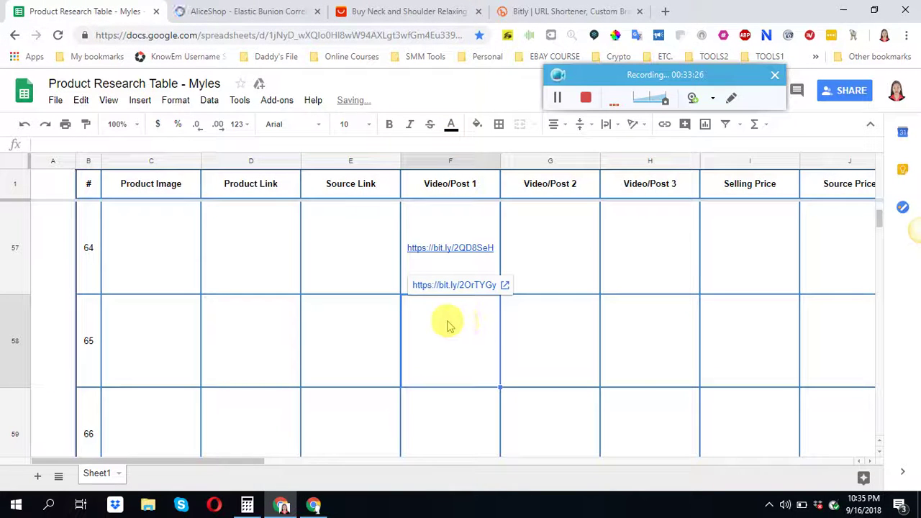
Shorten the Elastic Bunion Corrector Facebook video's address with Bitly and copy the short link
left_click(257, 10)
left_click(267, 36)
right_click(274, 35)
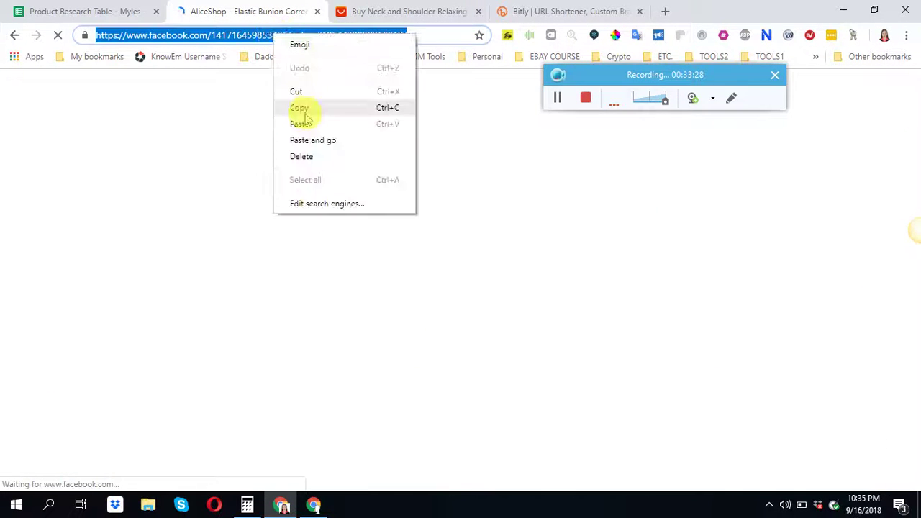
left_click(306, 109)
left_click(554, 11)
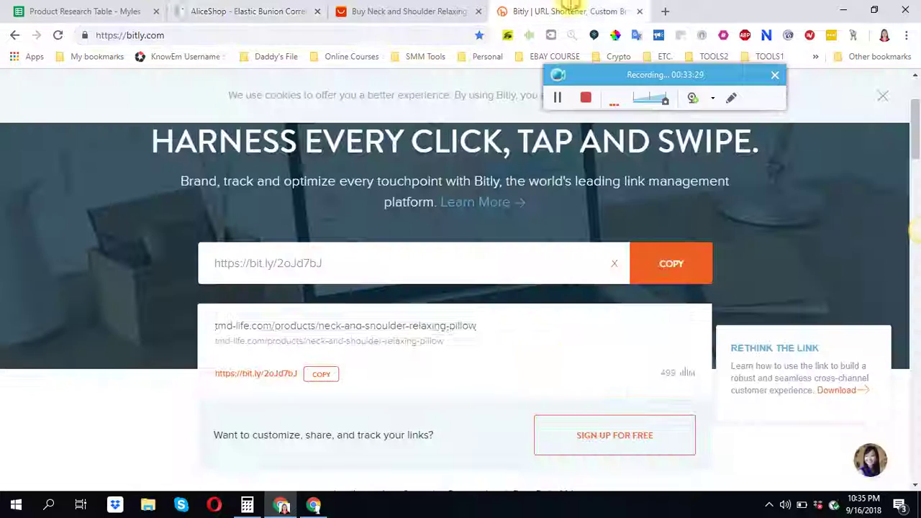
left_click(617, 265)
right_click(319, 267)
left_click(348, 140)
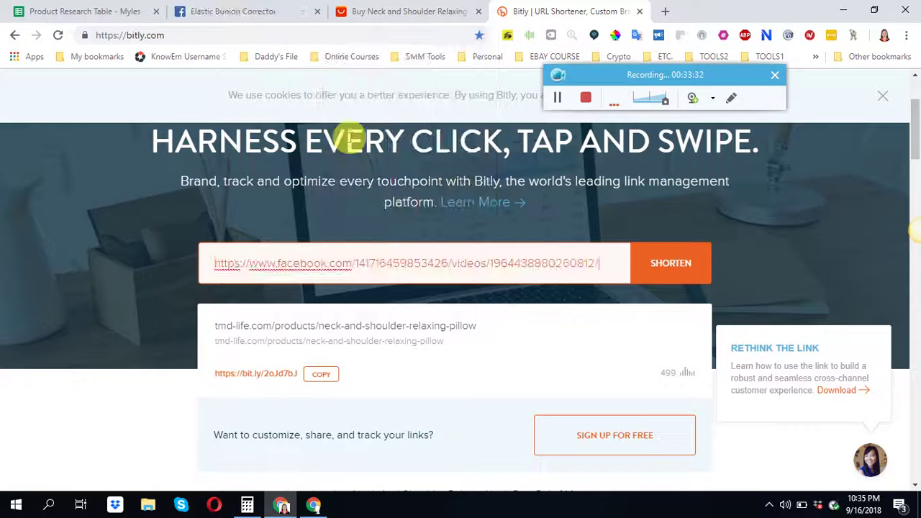
left_click(323, 373)
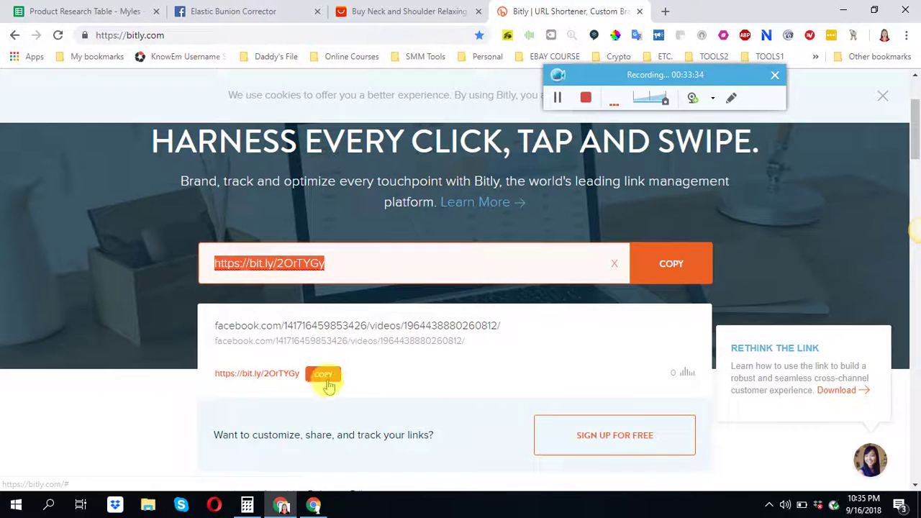
Paste the shortened Facebook video link into product 60's Video/Post 1 cell
left_click(101, 11)
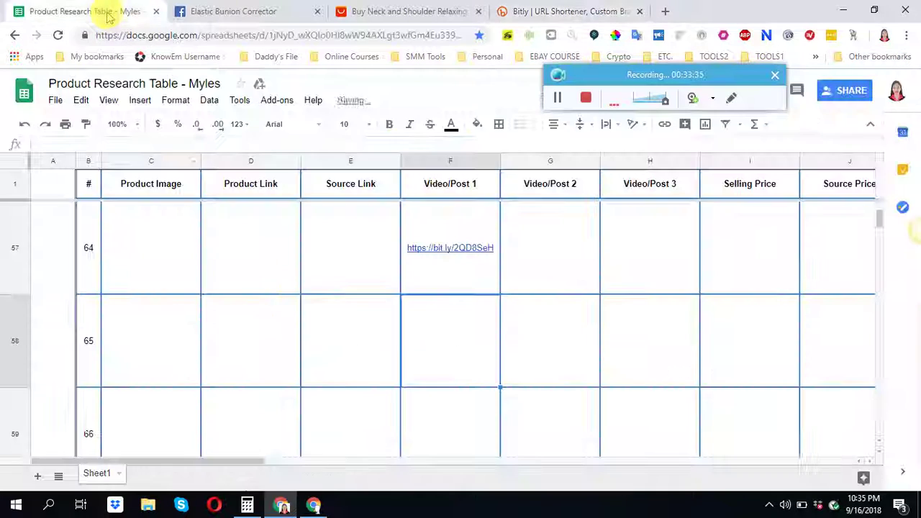
left_click(474, 342)
right_click(455, 328)
left_click(494, 372)
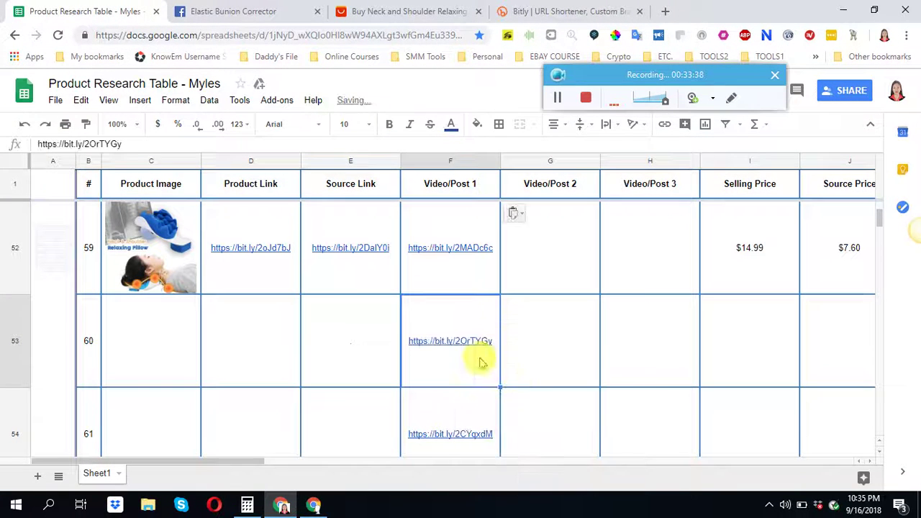
Open the store page linked in the Facebook video post and copy the product name "Elastic Bunion Corrector"
left_click(232, 9)
scroll(377, 291, "down", 1)
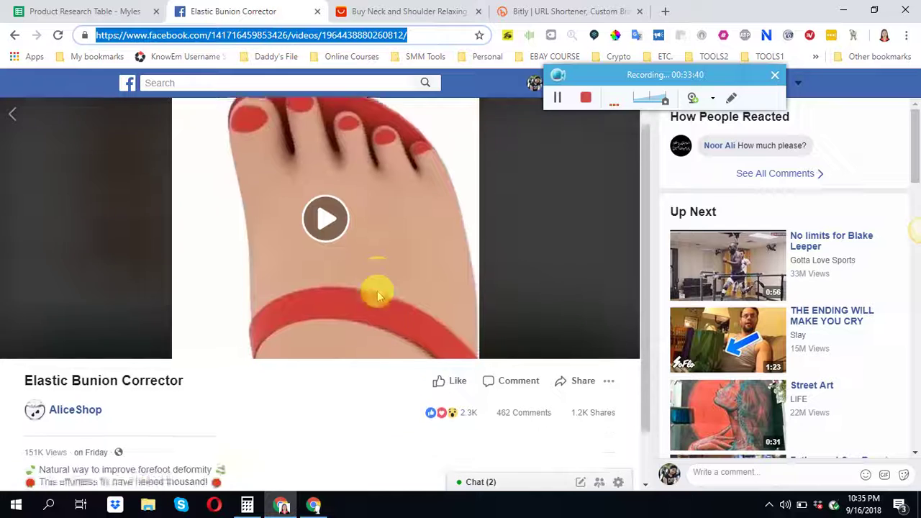
left_click(151, 459)
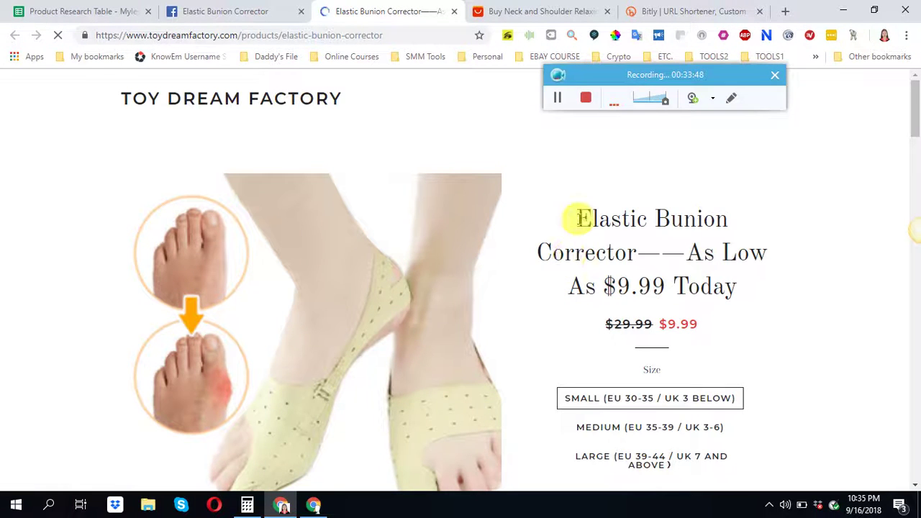
left_click_drag(578, 219, 612, 247)
right_click(591, 249)
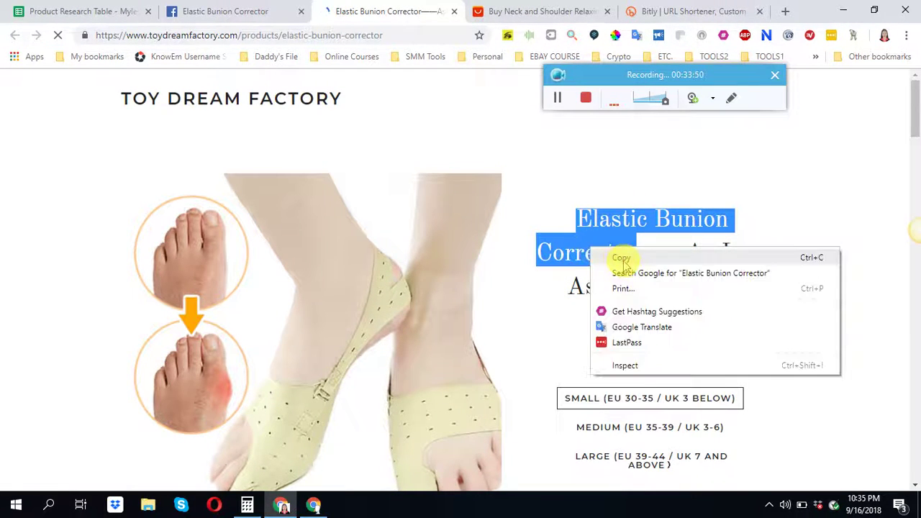
left_click(622, 258)
Search AliExpress for "Elastic Bunion Corrector" in place of the previous pillow search
left_click(536, 8)
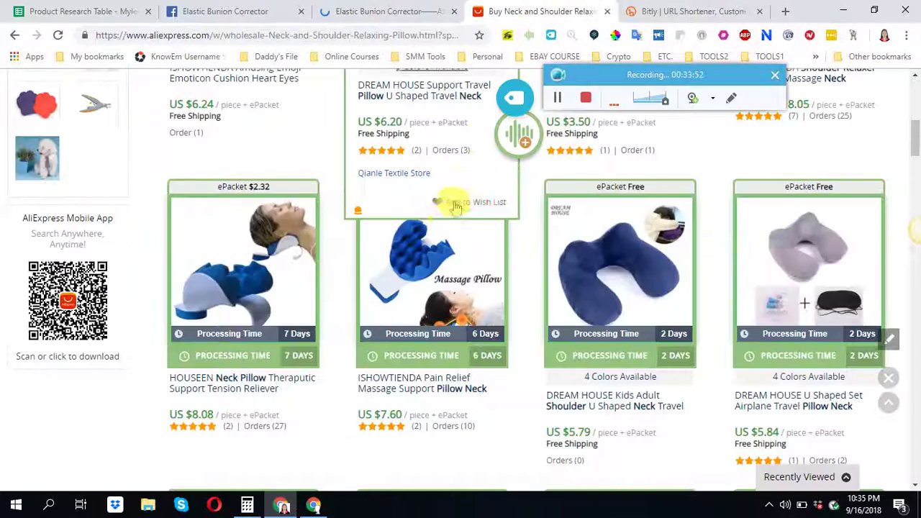
scroll(432, 237, "up", 10)
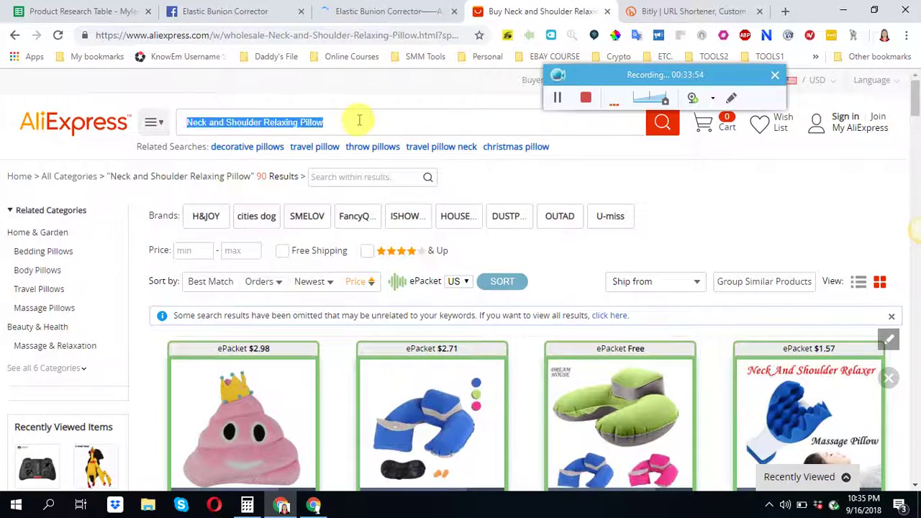
right_click(360, 123)
left_click(388, 186)
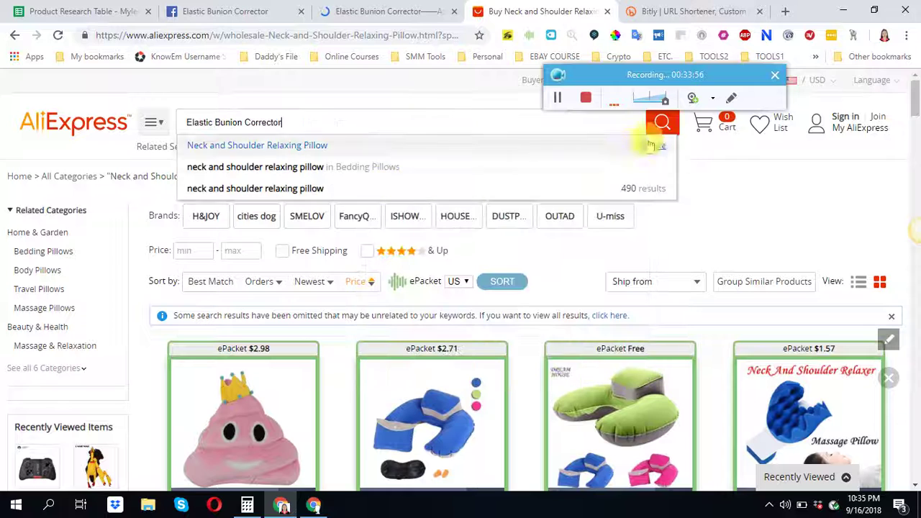
left_click(662, 123)
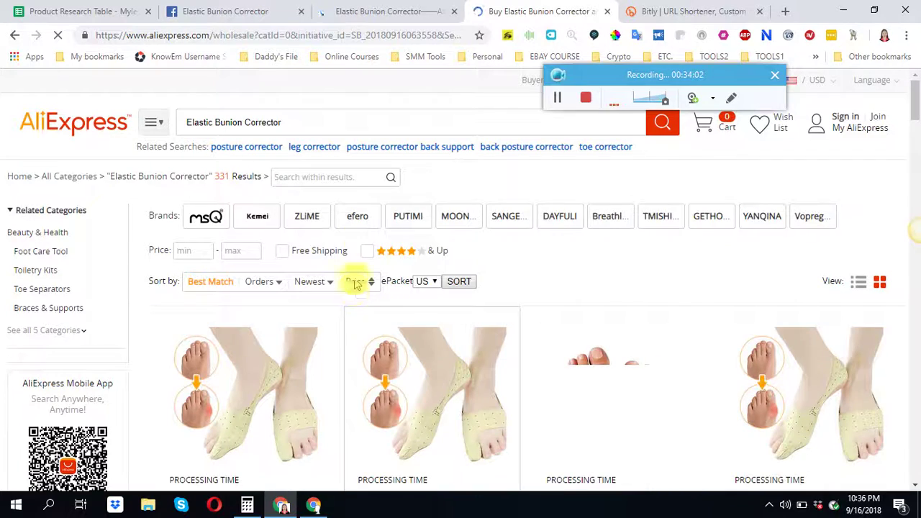
Sort the AliExpress results by price and look through them for a listing matching the store's bunion corrector
scroll(360, 275, "down", 2)
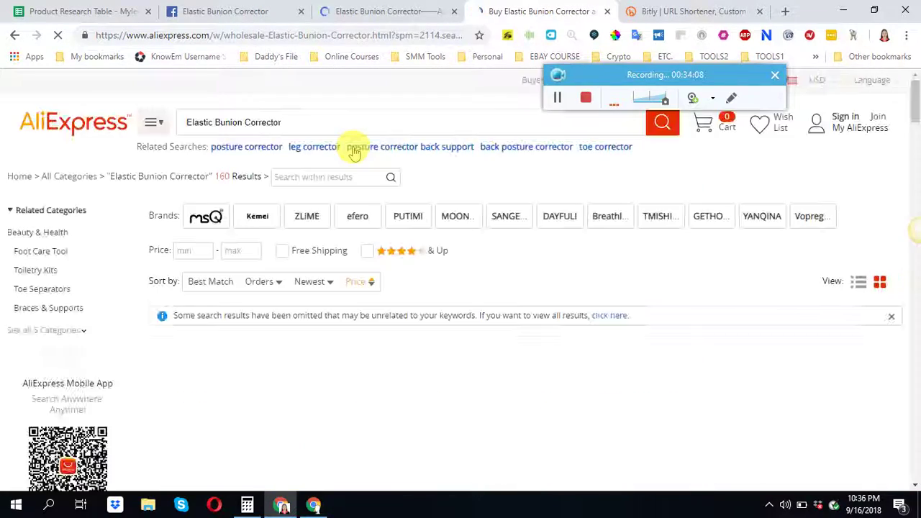
scroll(353, 155, "down", 2)
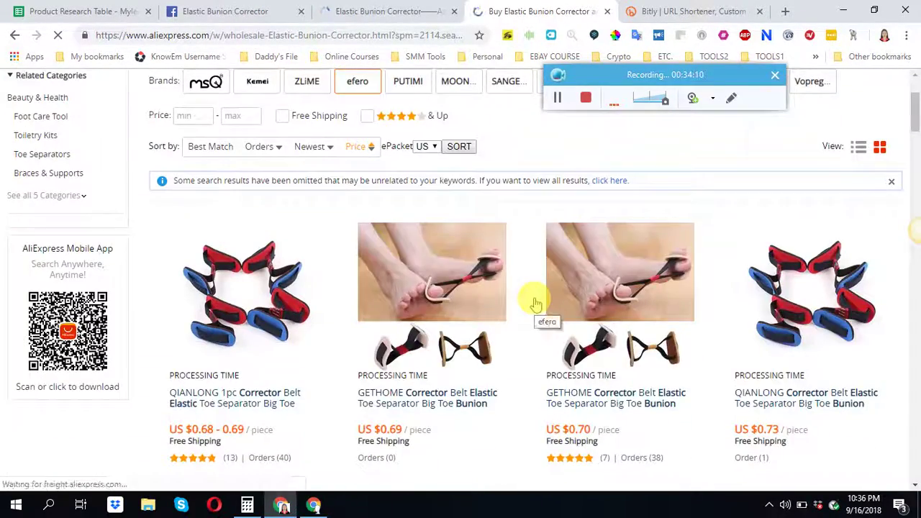
scroll(536, 304, "down", 5)
scroll(215, 317, "down", 5)
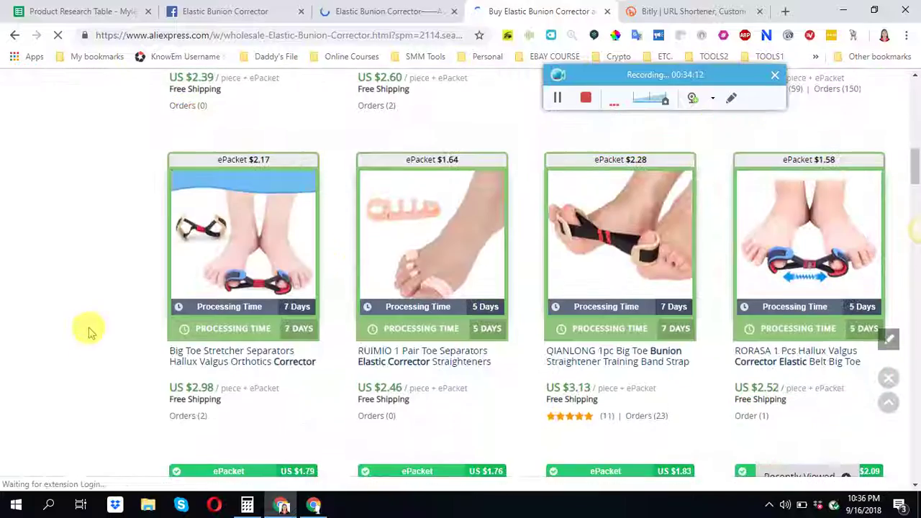
scroll(89, 331, "down", 8)
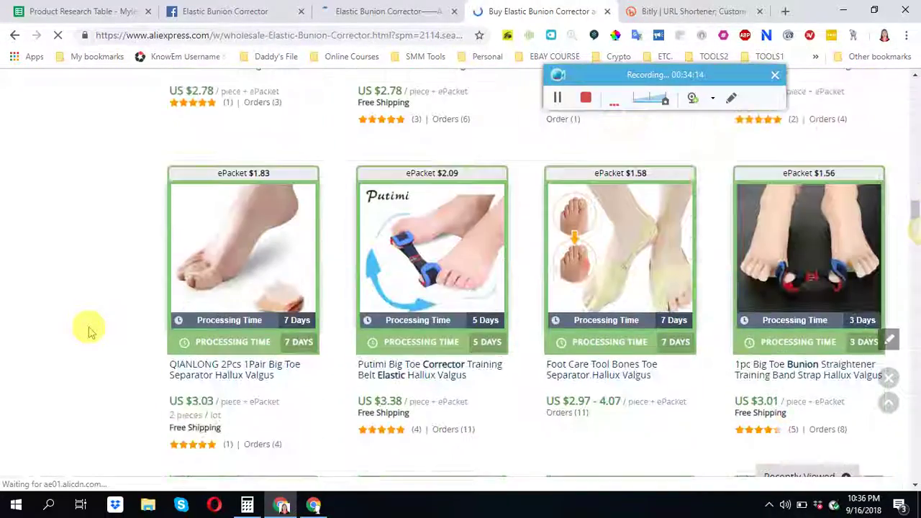
scroll(90, 328, "down", 1)
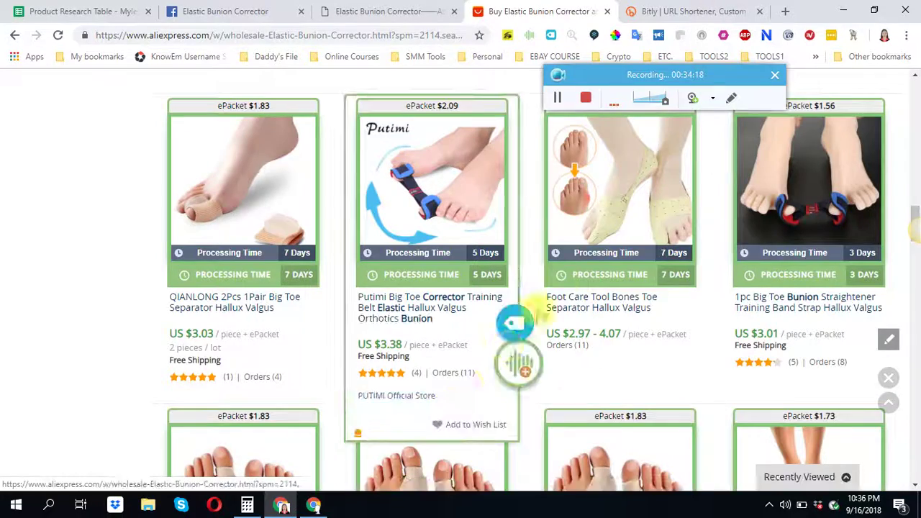
scroll(624, 262, "up", 1)
scroll(623, 260, "down", 1)
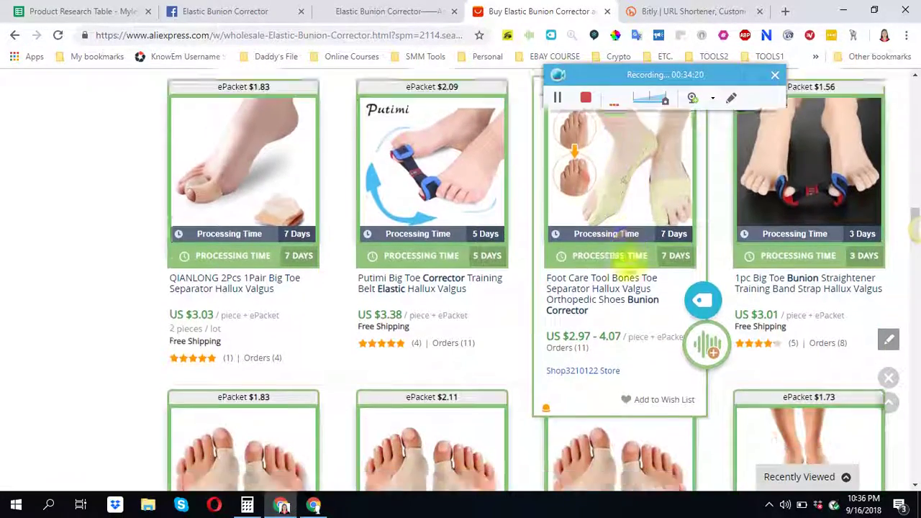
scroll(623, 262, "down", 3)
scroll(627, 263, "up", 3)
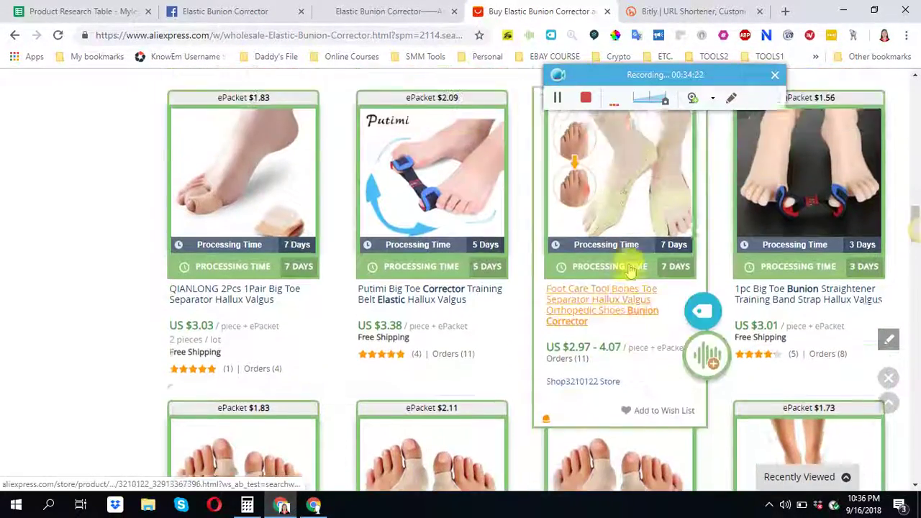
Copy the link of the "Foot Care Tool Bones Toe Separator" listing, shorten it with Bitly and copy the short link
right_click(600, 177)
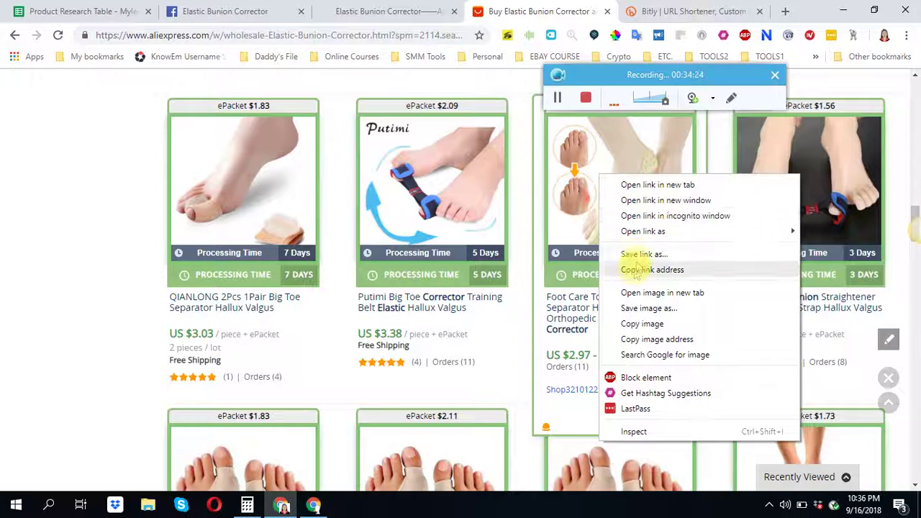
left_click(635, 270)
left_click(651, 10)
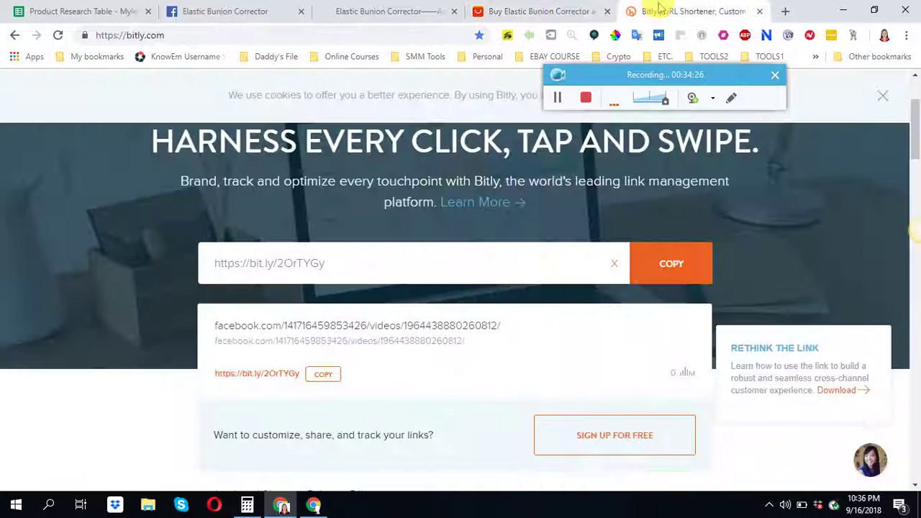
left_click(613, 266)
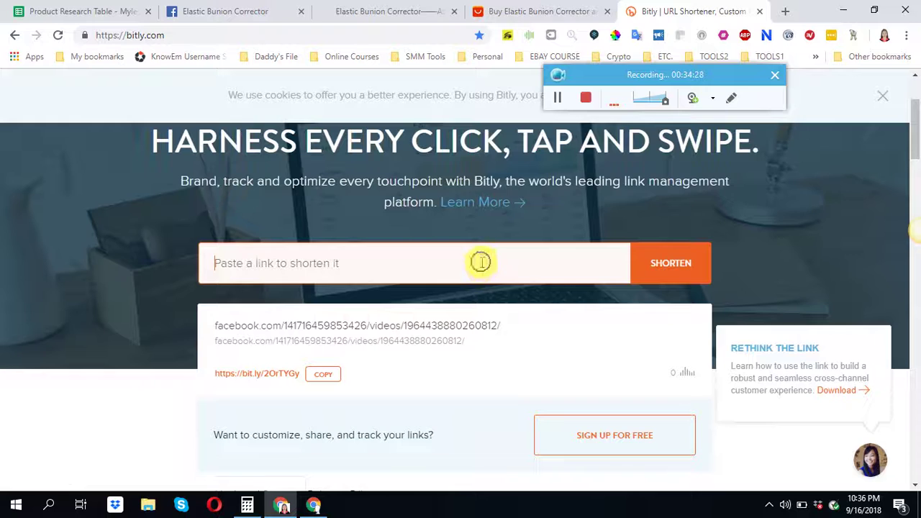
right_click(482, 263)
left_click(531, 122)
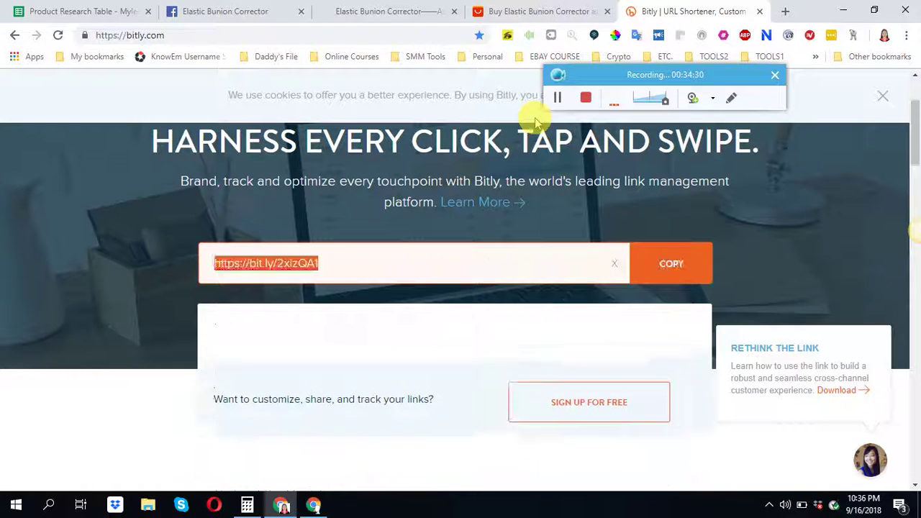
left_click(646, 265)
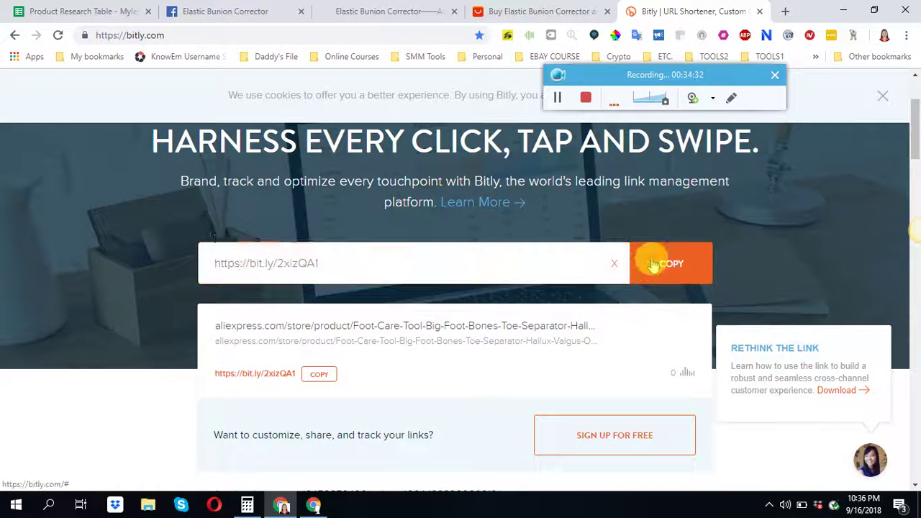
Paste the shortened AliExpress link into product 60's Source Link cell
left_click(55, 11)
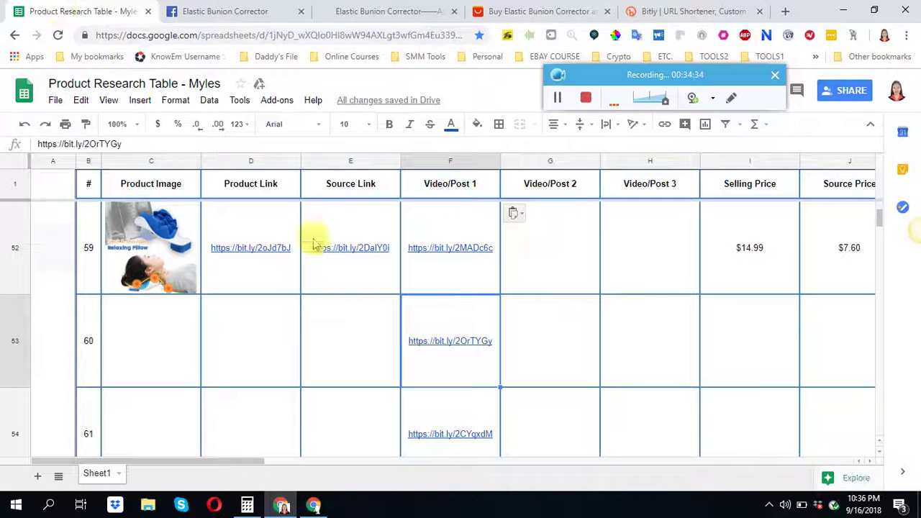
left_click(341, 323)
right_click(341, 327)
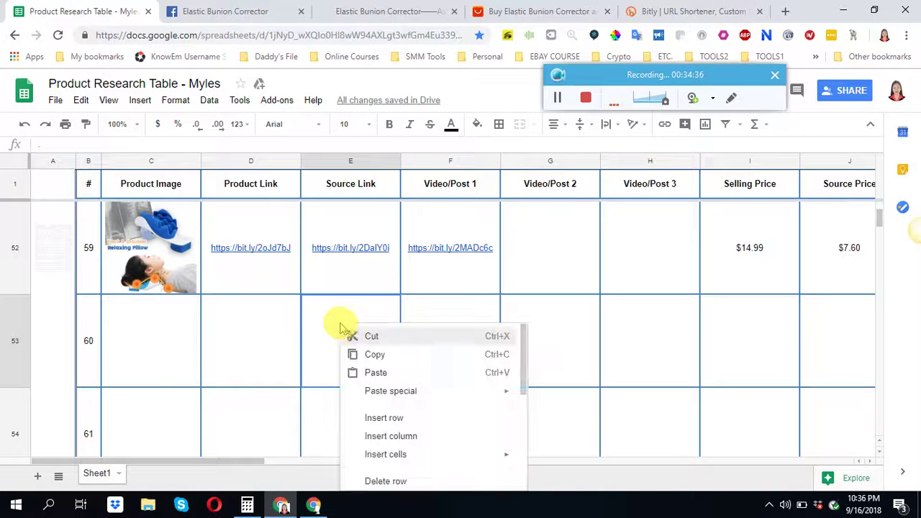
left_click(365, 373)
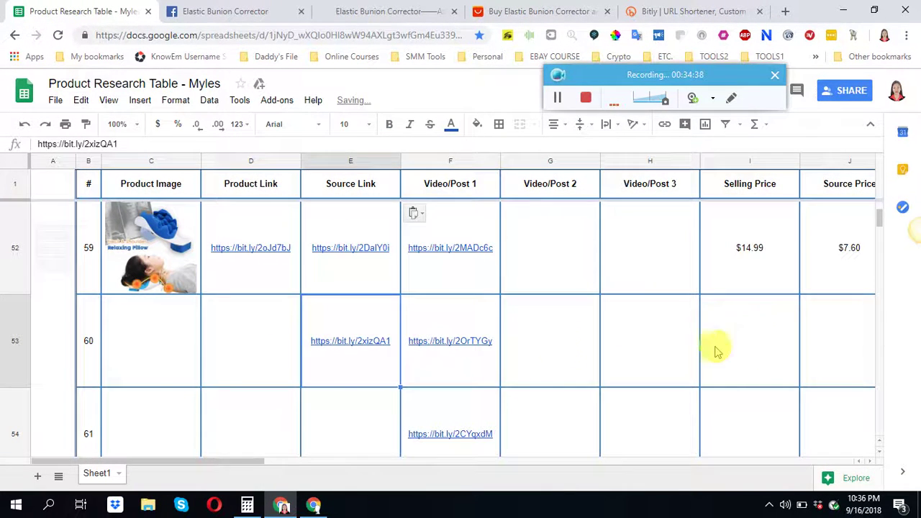
Look up the matching AliExpress listing's price and enter 4.07 as product 60's Source Price
left_click(822, 346)
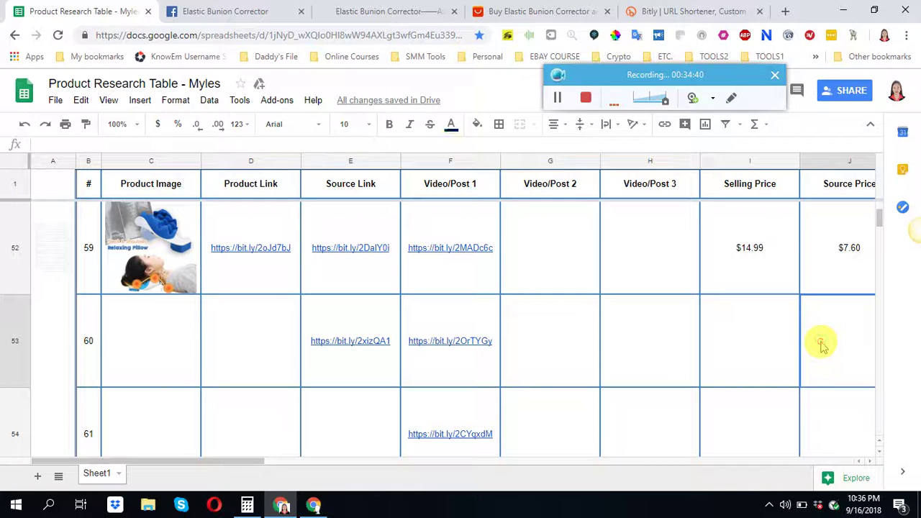
left_click(489, 11)
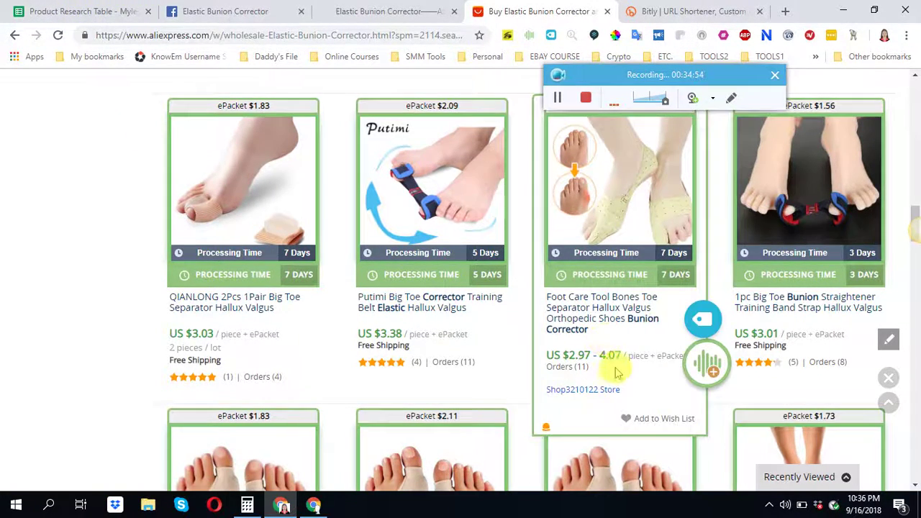
left_click(58, 11)
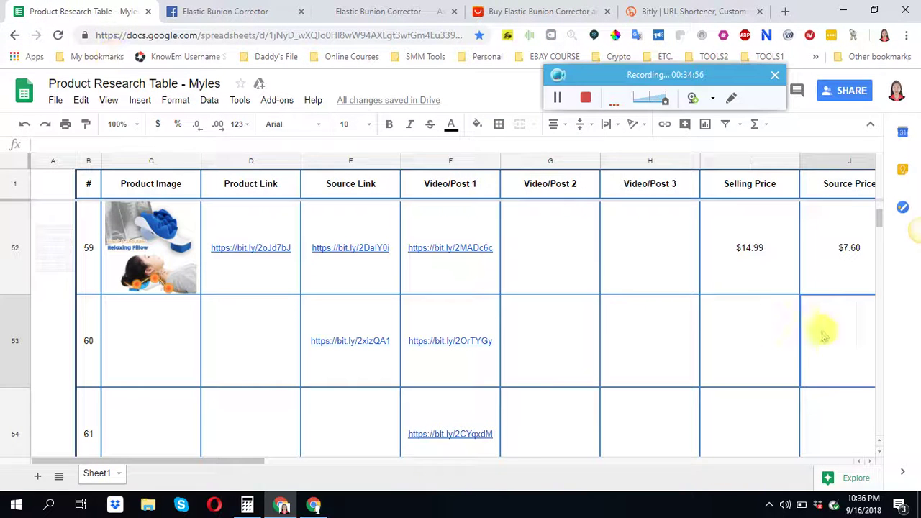
type("4.07")
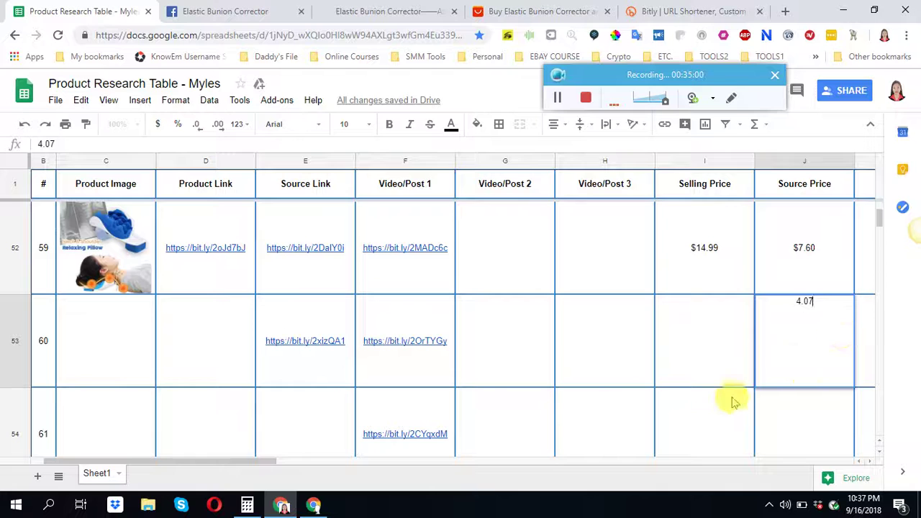
left_click(720, 340)
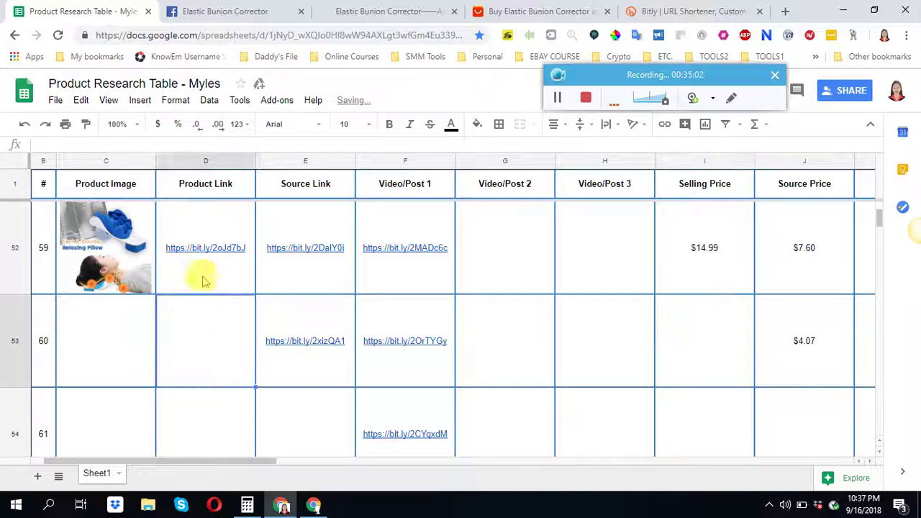
Copy the Toy Dream Factory bunion corrector page link, shorten it with Bitly and copy the short link
left_click(353, 12)
left_click(343, 32)
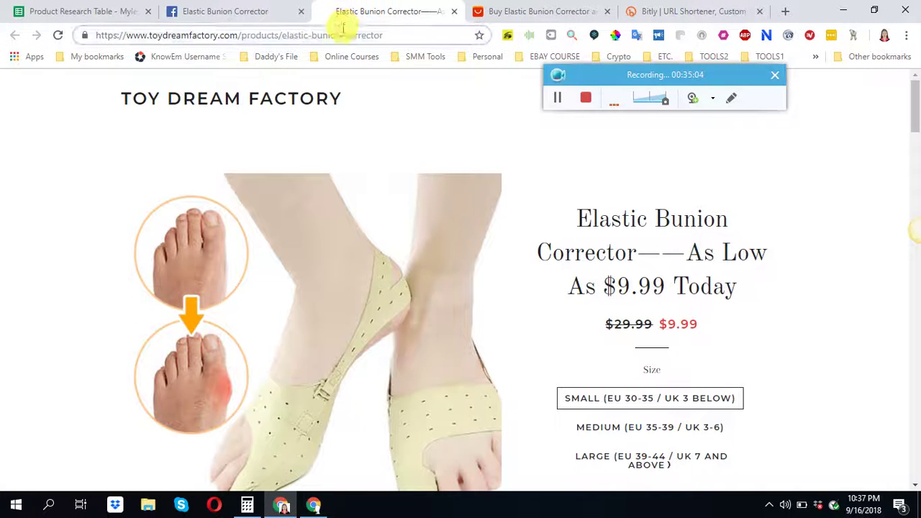
right_click(344, 32)
left_click(367, 98)
left_click(645, 9)
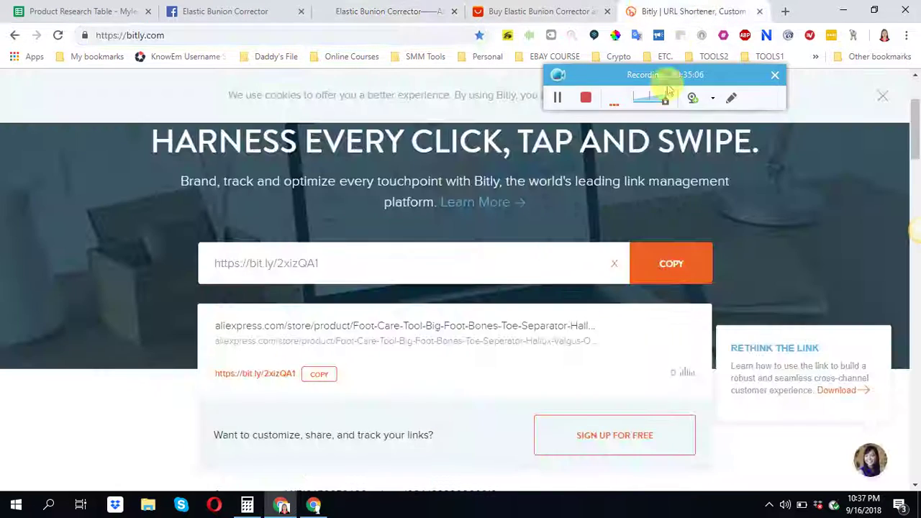
left_click(572, 274)
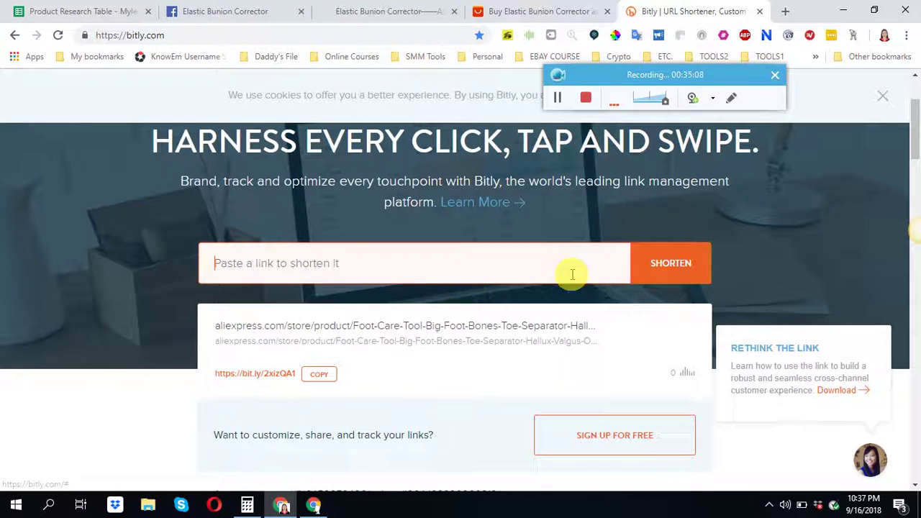
right_click(391, 265)
left_click(430, 132)
key("Return")
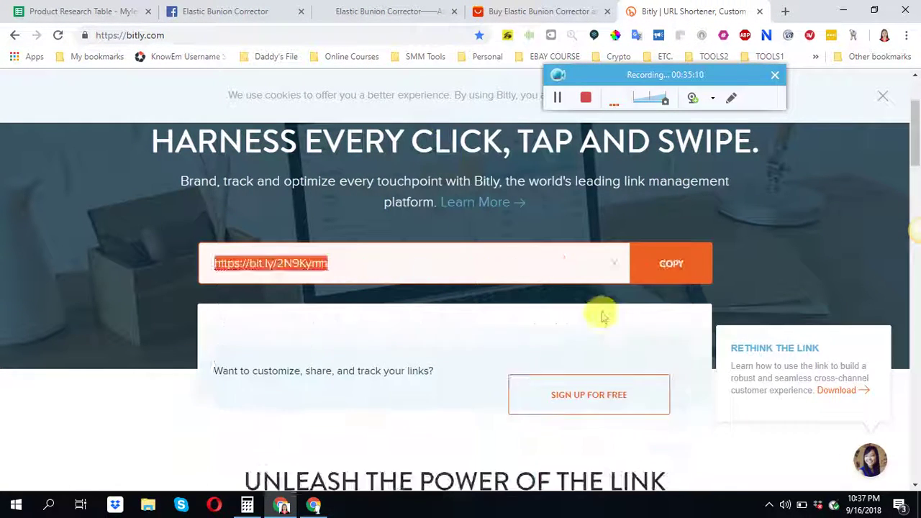
left_click(658, 263)
Paste the shortened store link into product 60's Product Link cell
left_click(63, 8)
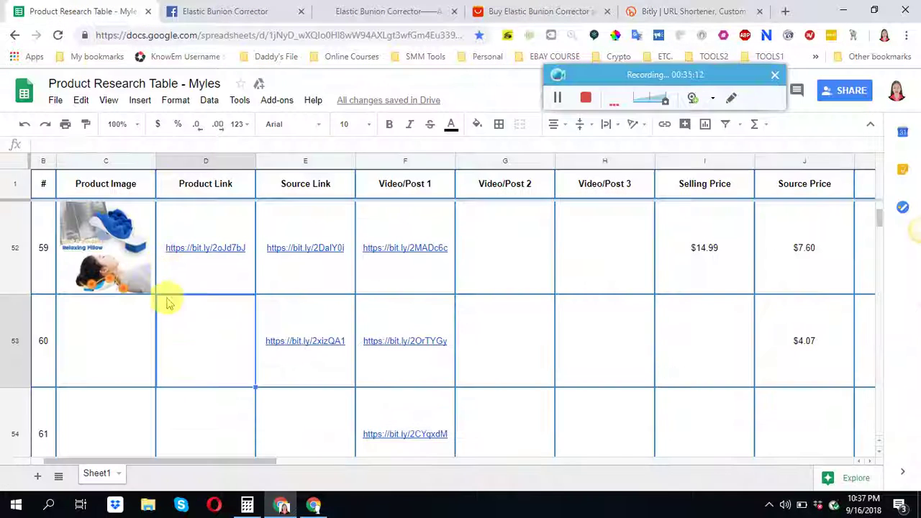
right_click(207, 331)
left_click(241, 376)
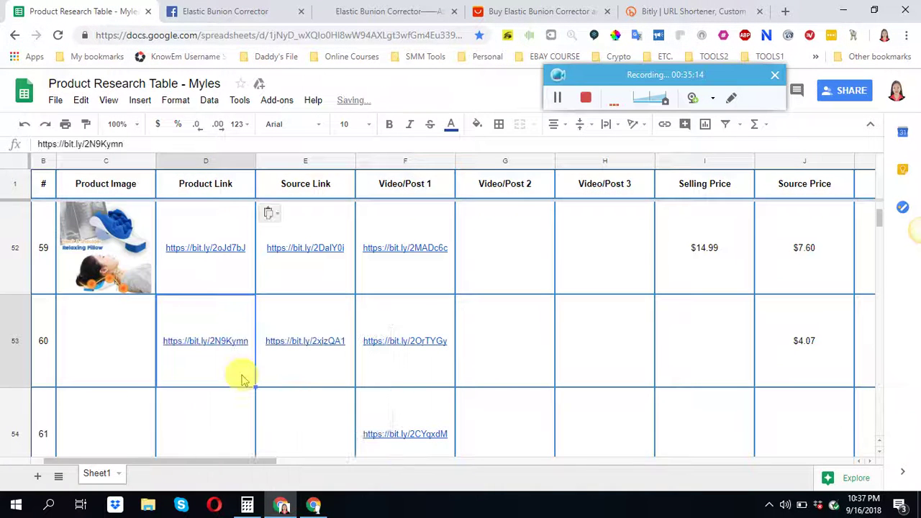
Compare the bunion corrector's price on the store page with the AliExpress listing to work out product 60's selling price
left_click(691, 344)
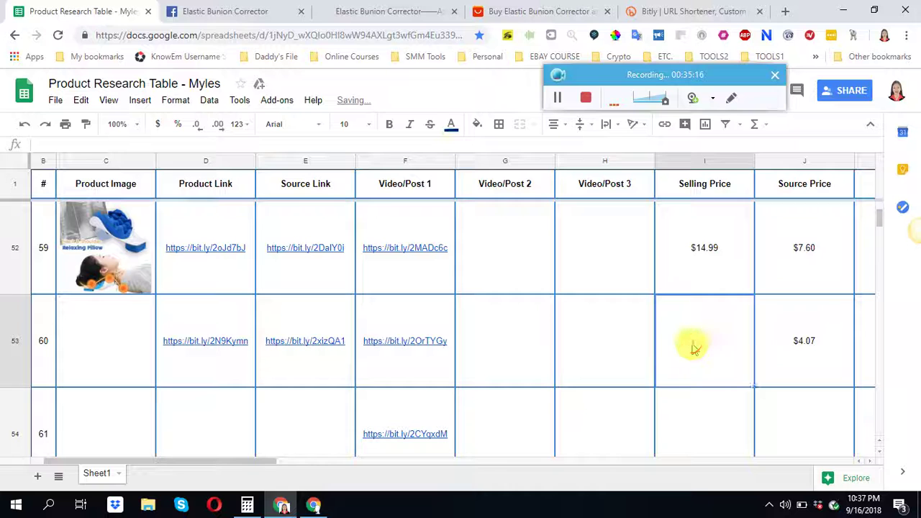
left_click(398, 11)
left_click(401, 36)
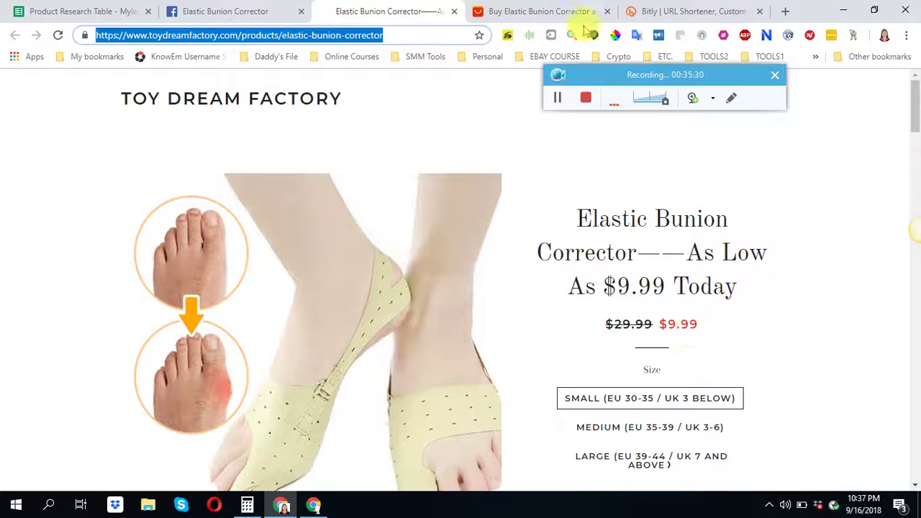
left_click(561, 11)
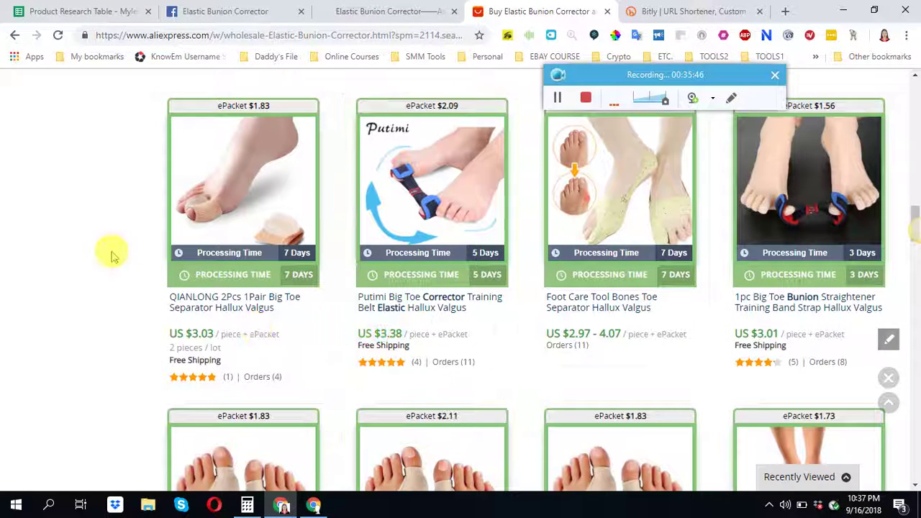
left_click(115, 19)
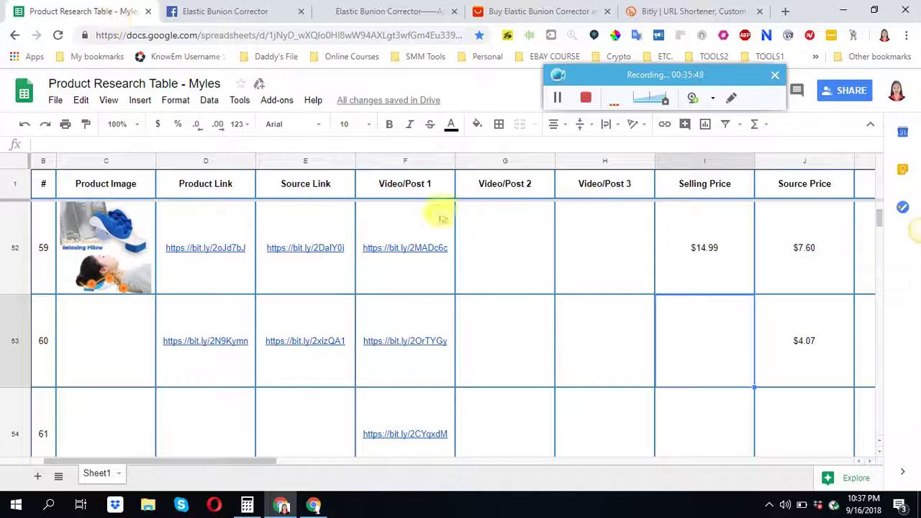
left_click(381, 11)
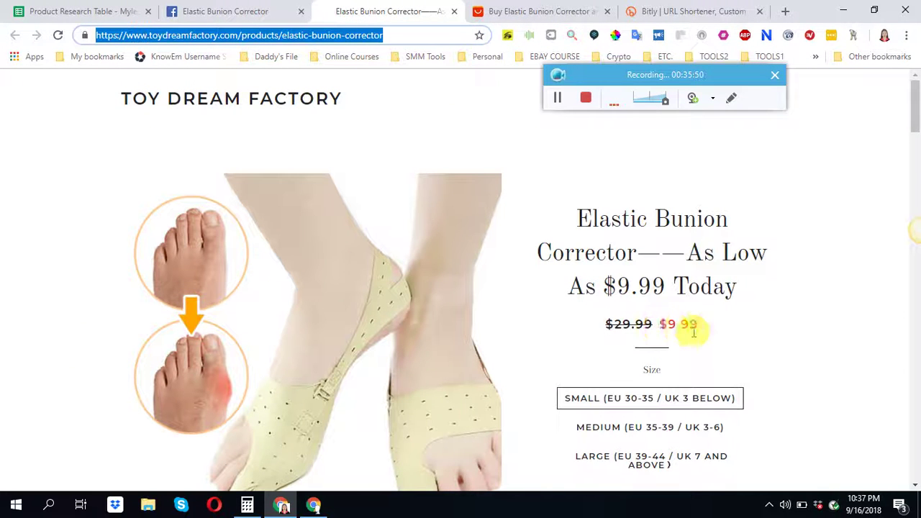
Add 9.99 and 5.95 in Calculator and enter 15.94 as product 60's Selling Price
left_click(247, 503)
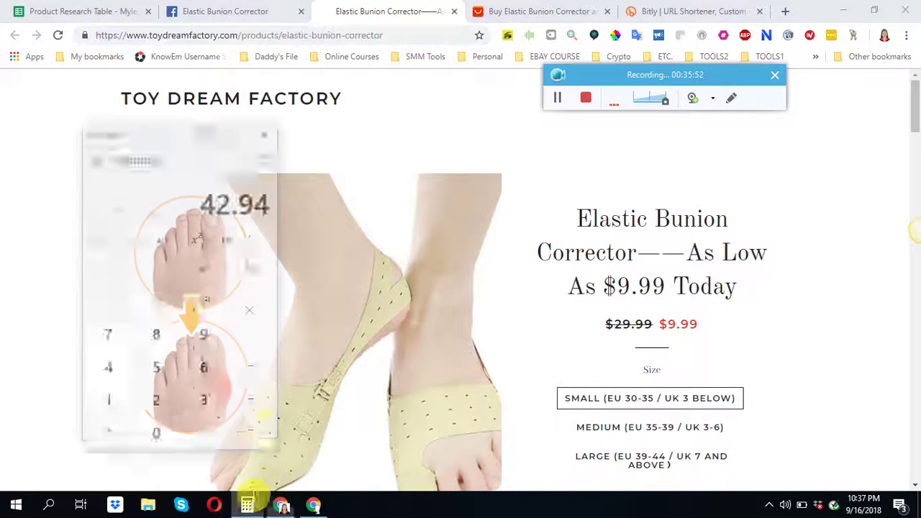
left_click(143, 271)
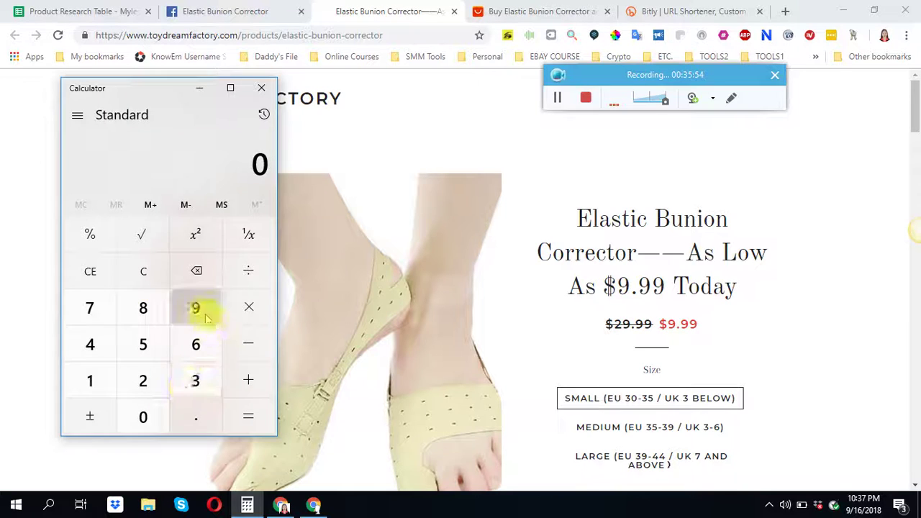
left_click(196, 310)
left_click(204, 415)
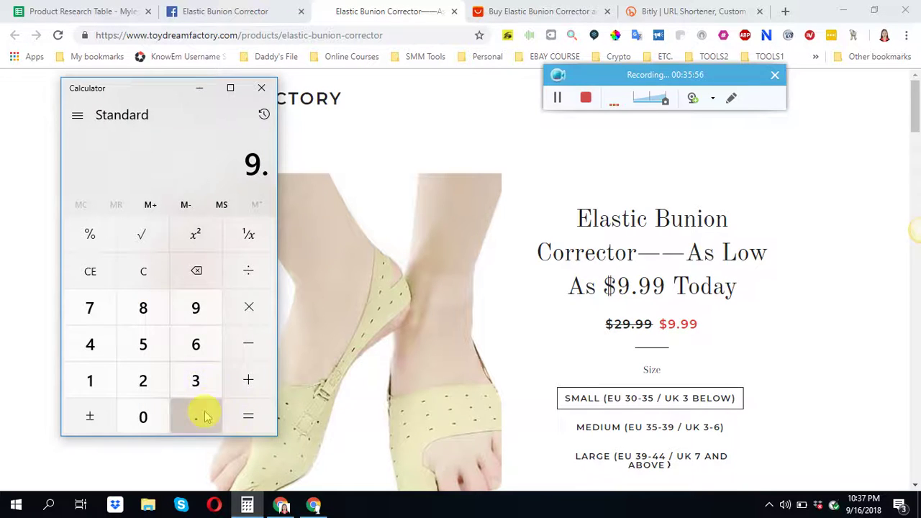
double_click(195, 308)
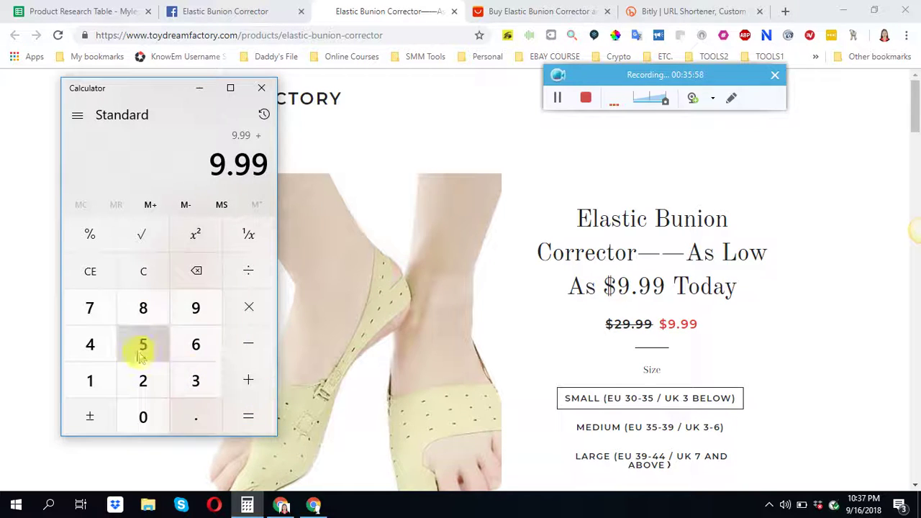
left_click(189, 409)
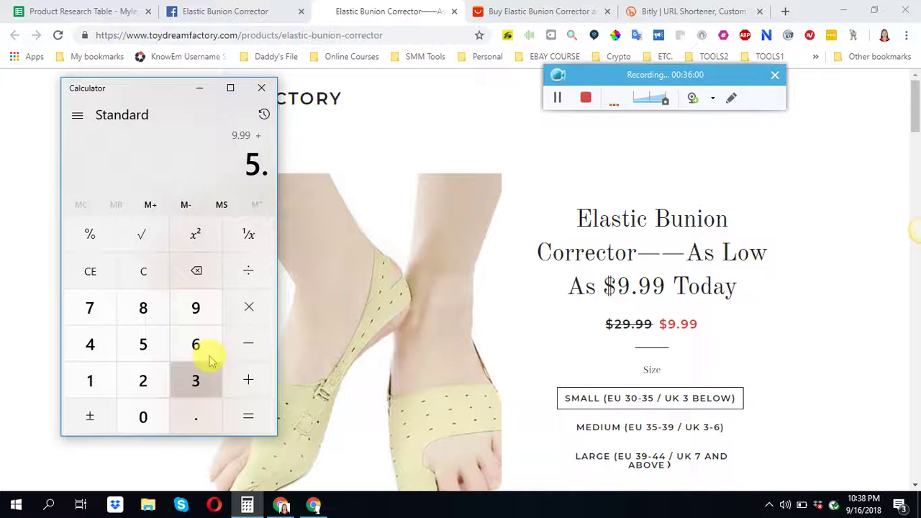
left_click(201, 309)
left_click(153, 338)
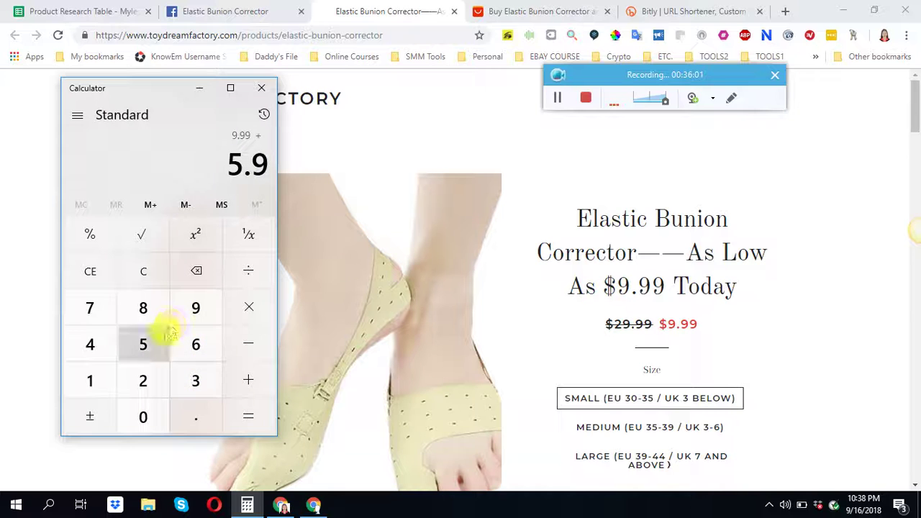
left_click(260, 422)
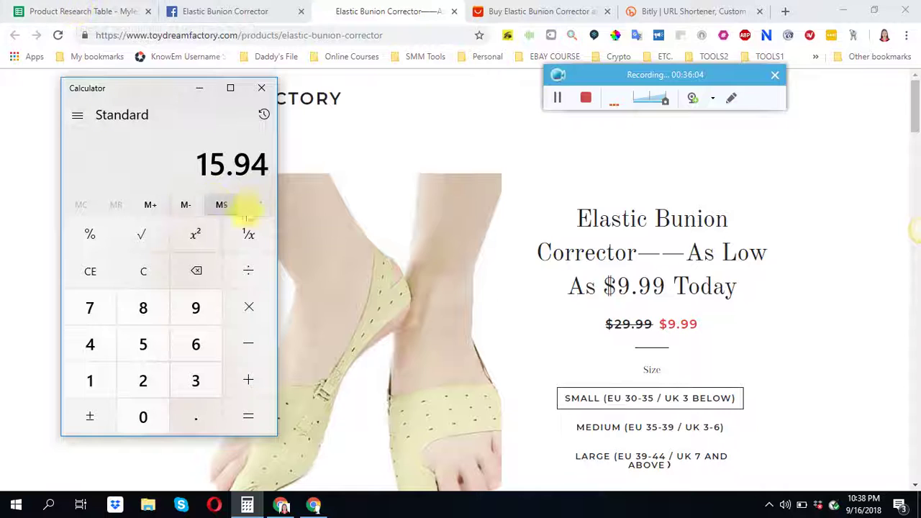
left_click(96, 12)
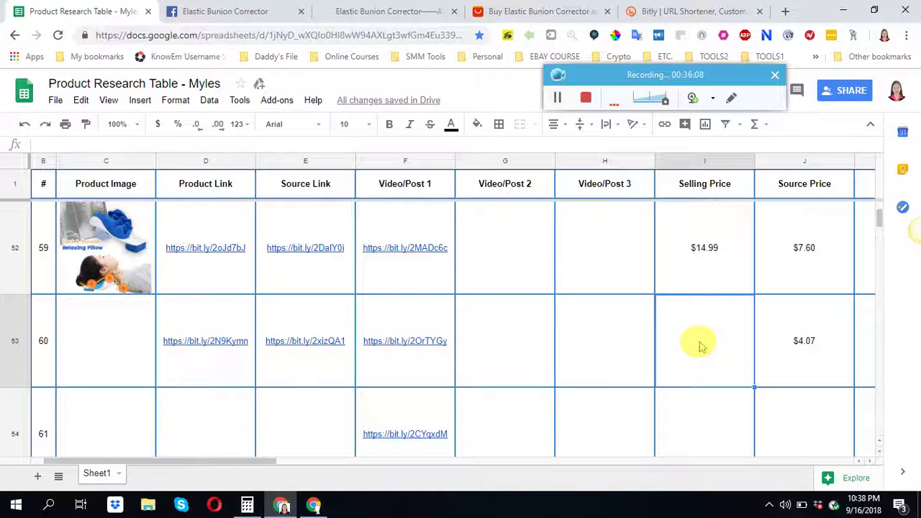
type("15.94")
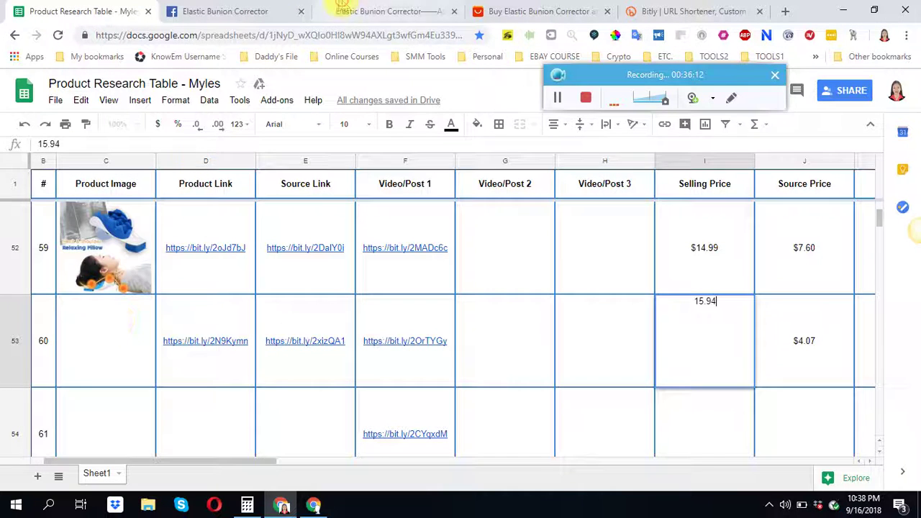
Copy the image address of the bunion corrector's main photo on the store page
left_click(345, 11)
right_click(317, 241)
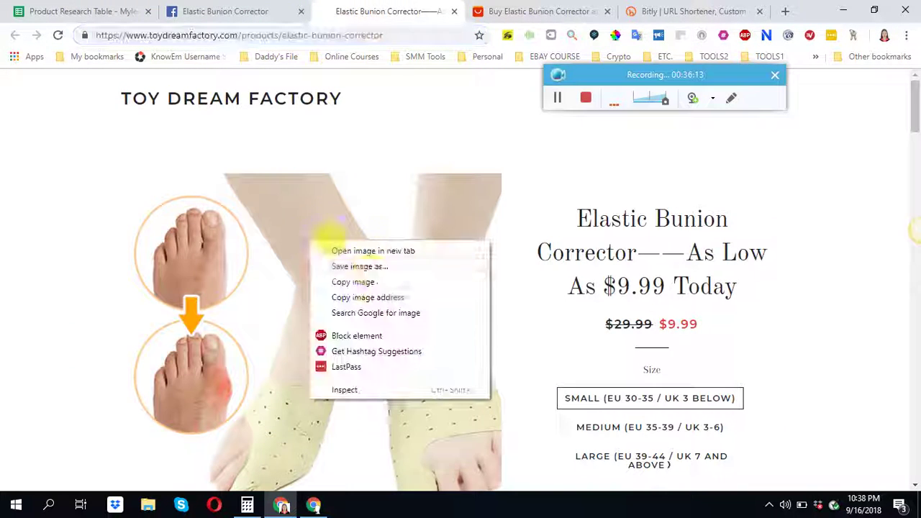
left_click(380, 302)
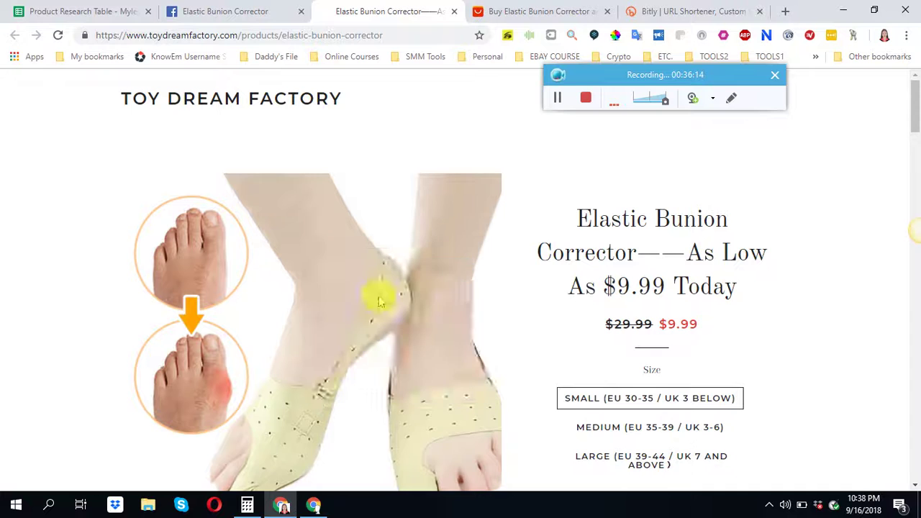
right_click(226, 165)
left_click(195, 252)
right_click(194, 256)
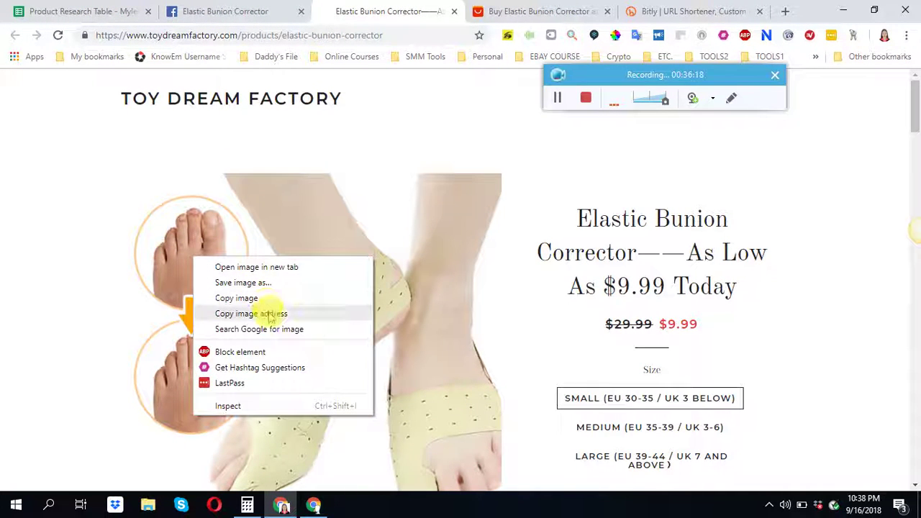
left_click(270, 315)
Paste the copied image address into column A of product 60's row to fill its Product Image
left_click(110, 13)
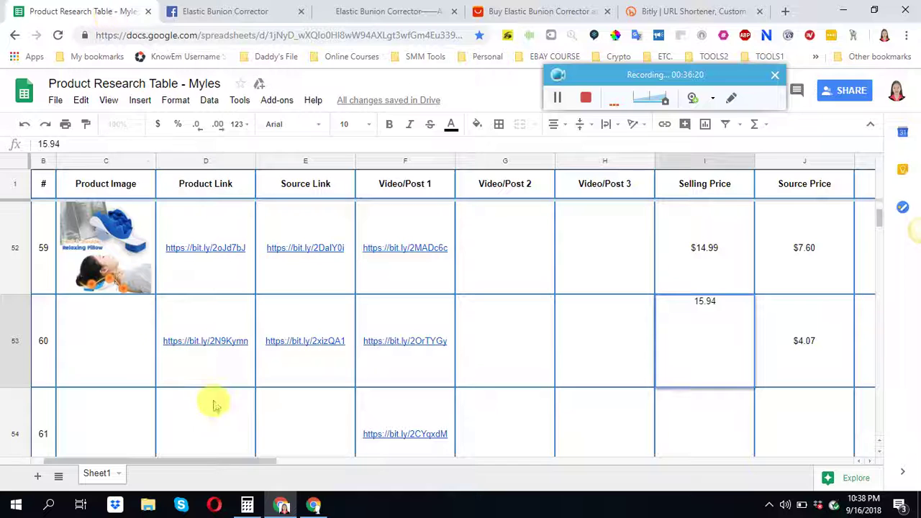
left_click_drag(219, 461, 88, 455)
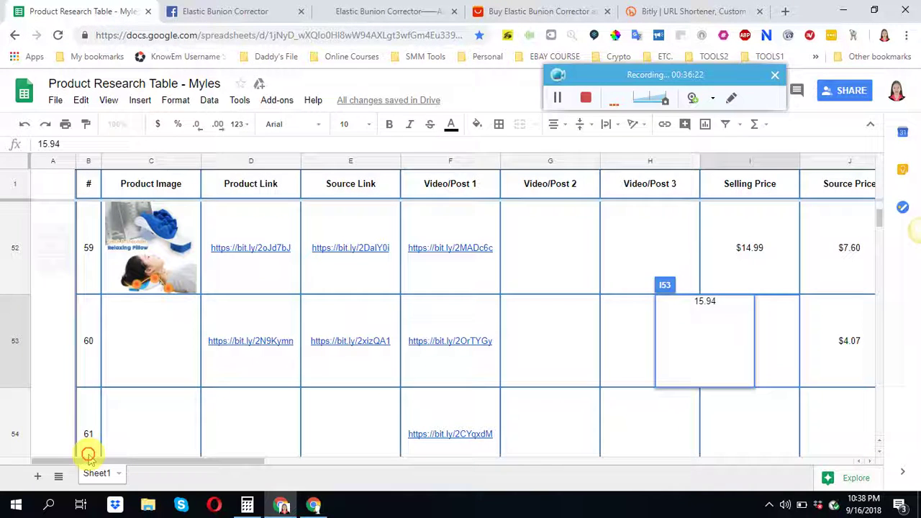
left_click(41, 351)
right_click(43, 350)
left_click(76, 390)
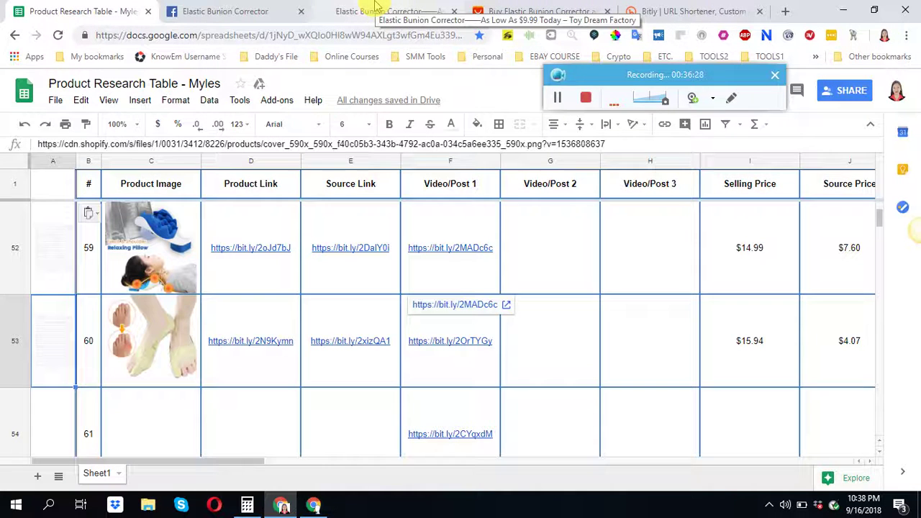
scroll(446, 388, "up", 2)
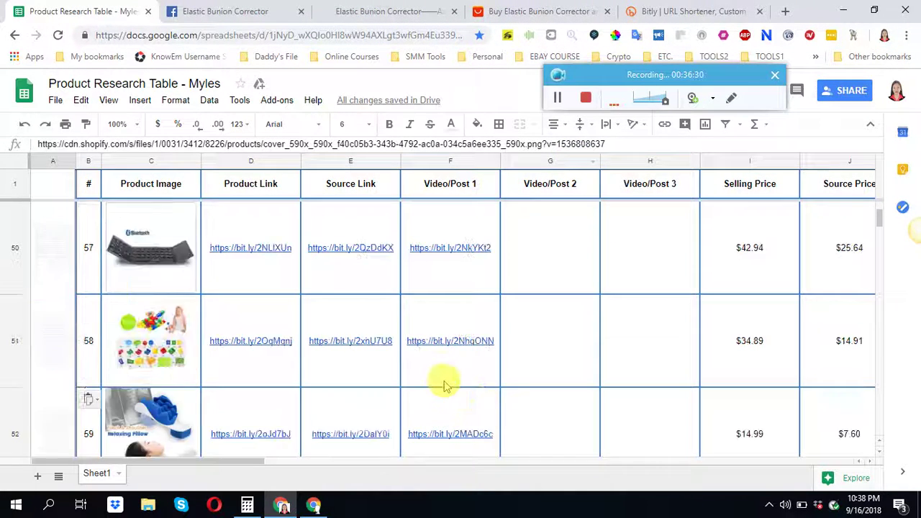
scroll(437, 377, "down", 2)
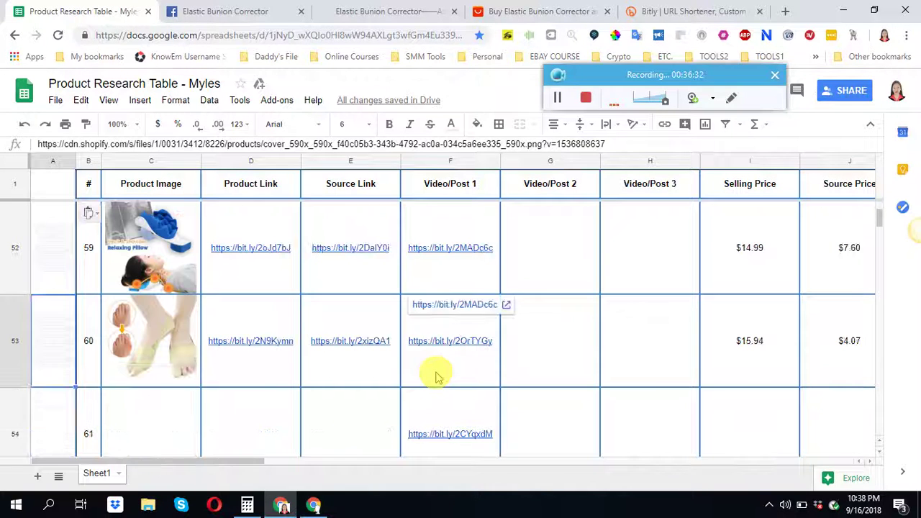